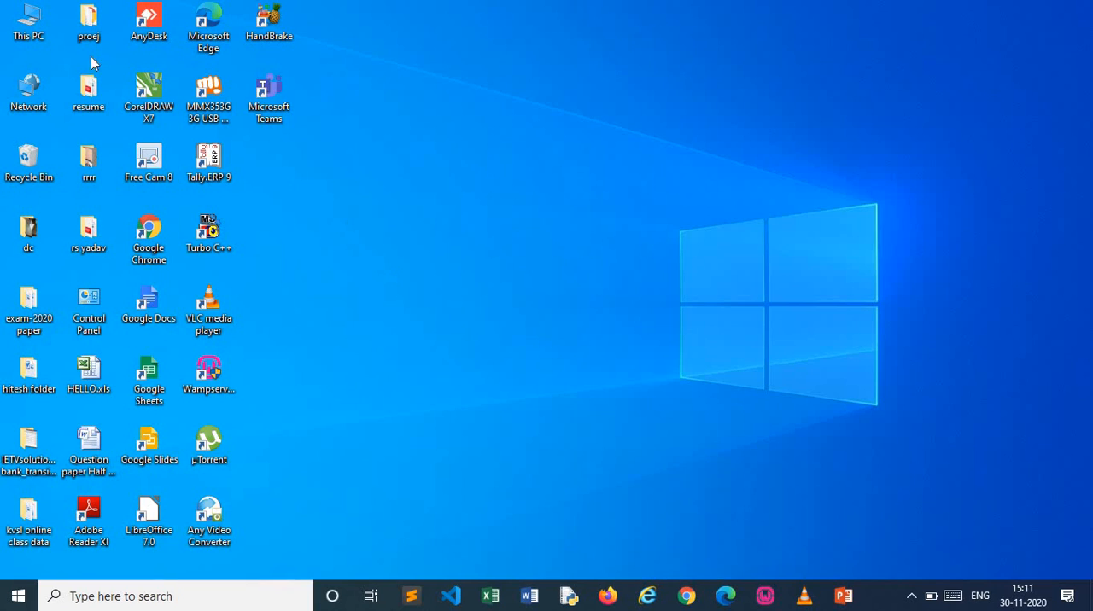
Open the recent document "information Technology My book.docx" from today in Word and maximize its window
left_click(530, 598)
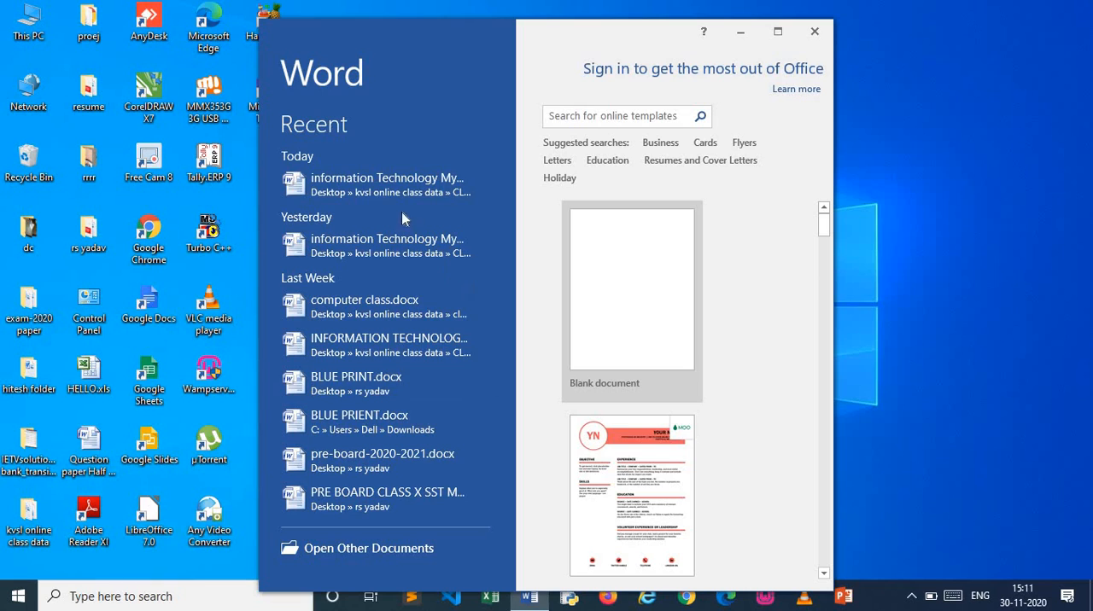
left_click(419, 185)
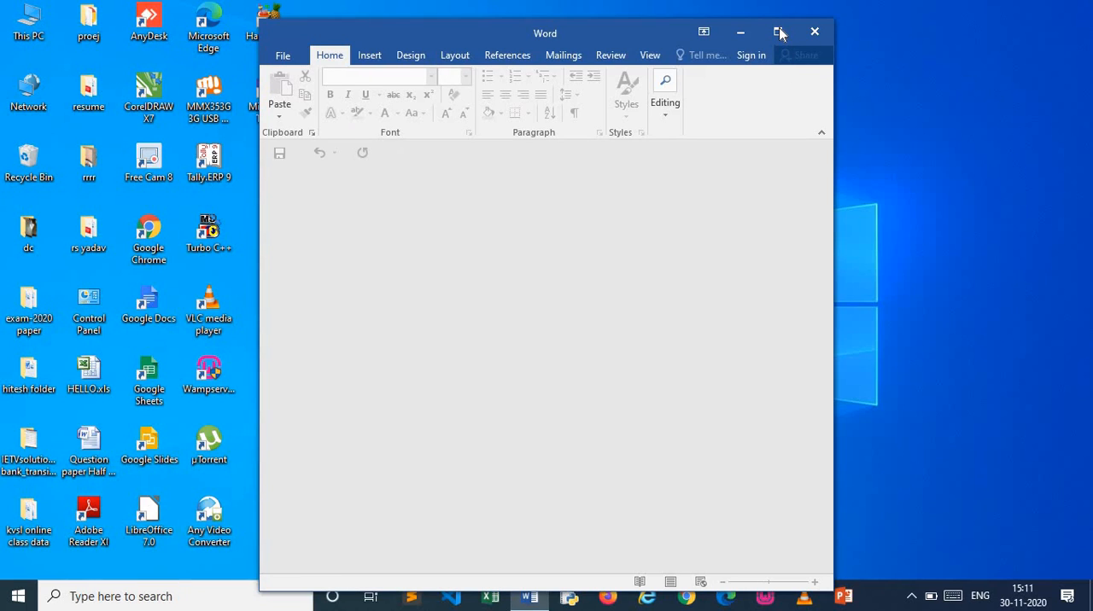
left_click(778, 32)
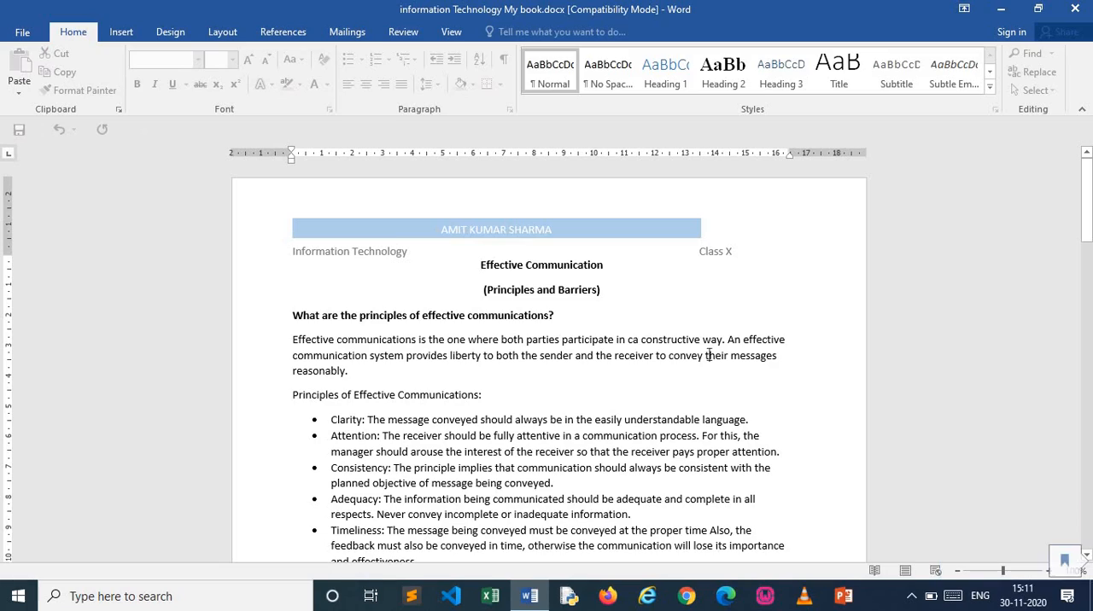
Read through the document's opening text pages on effective communication, sentence types and parts of speech
key("Down")
key("Down")
key("Down")
key("Down")
key("Down")
key("Down")
key("Down")
key("Down")
key("Down")
key("Down")
key("Down")
key("Down")
key("Down")
key("Down")
key("Down")
key("Down")
key("Down")
key("Down")
key("Down")
key("Down")
key("Down")
key("Down")
key("Down")
key("Down")
key("Down")
key("Down")
key("Down")
key("Down")
key("Down")
key("Down")
key("Down")
key("Down")
key("Down")
key("Down")
key("Down")
key("Down")
key("Down")
key("Down")
key("Down")
key("Down")
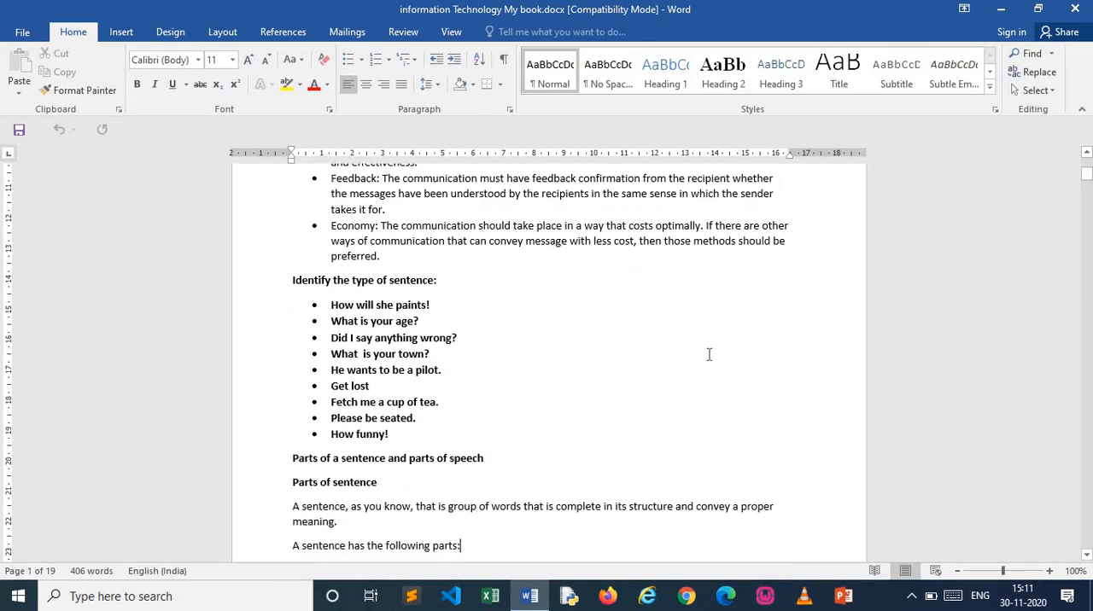
key("Down")
key("Down")
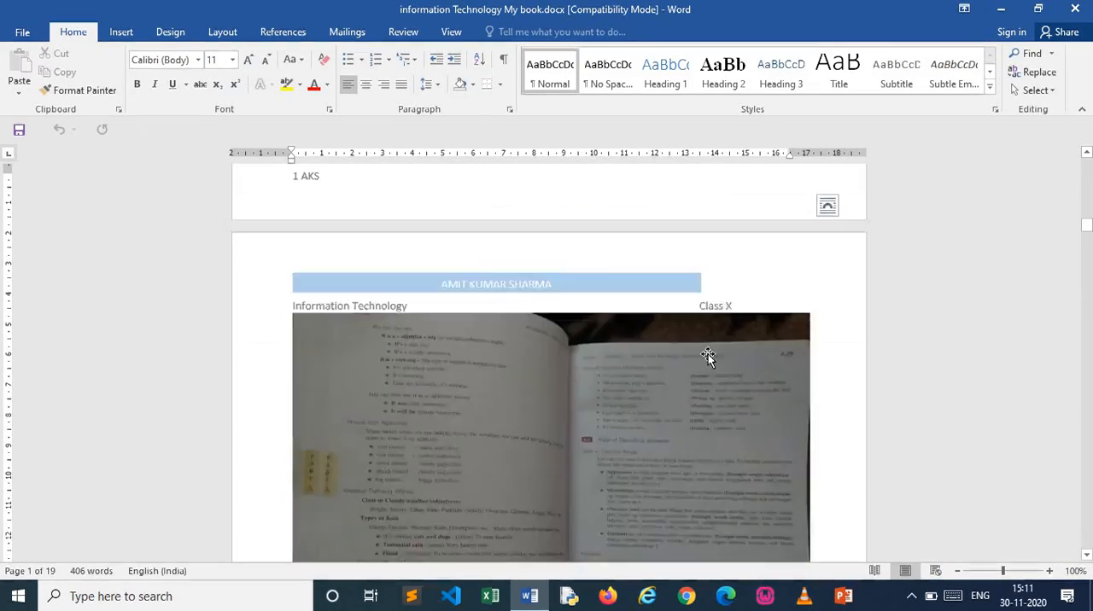
key("Up")
key("Up")
key("Up")
key("Up")
key("Up")
key("Up")
key("Down")
key("Down")
key("Down")
key("Down")
key("Down")
key("Down")
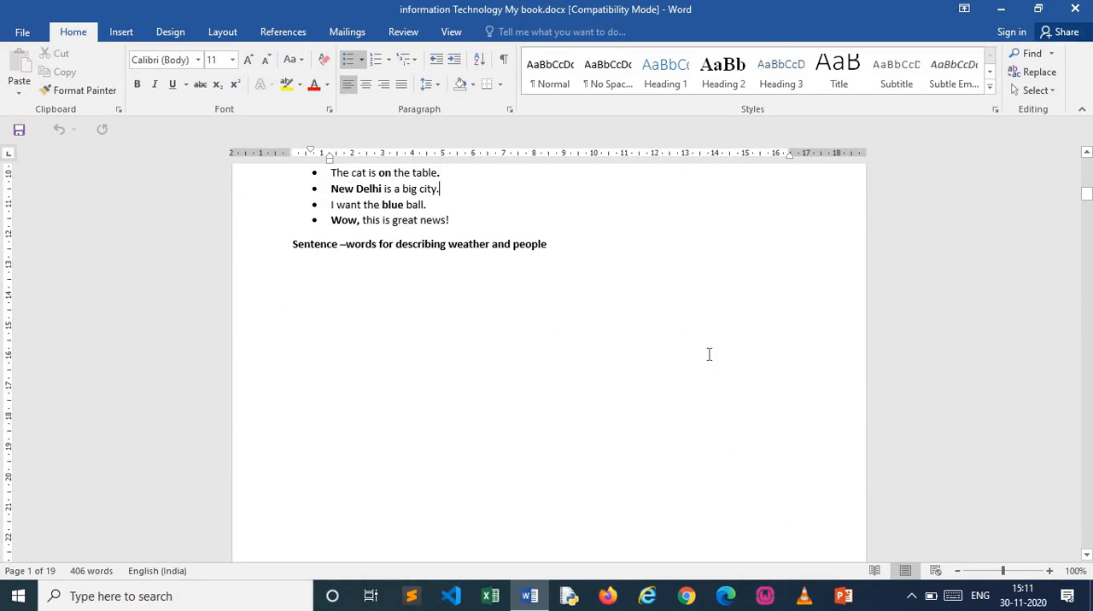
key("Up")
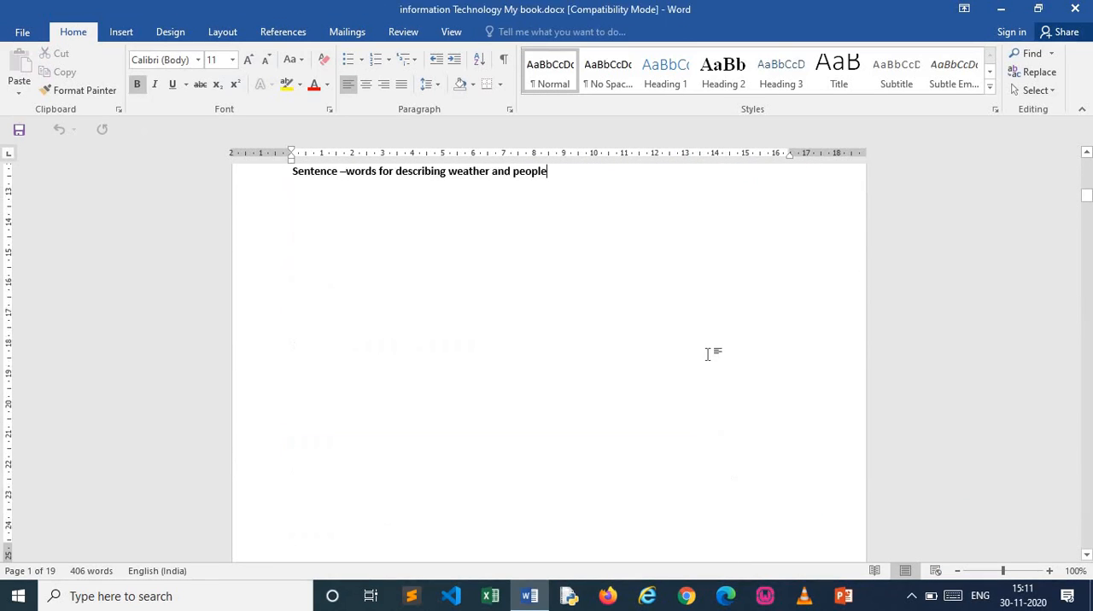
key("Down")
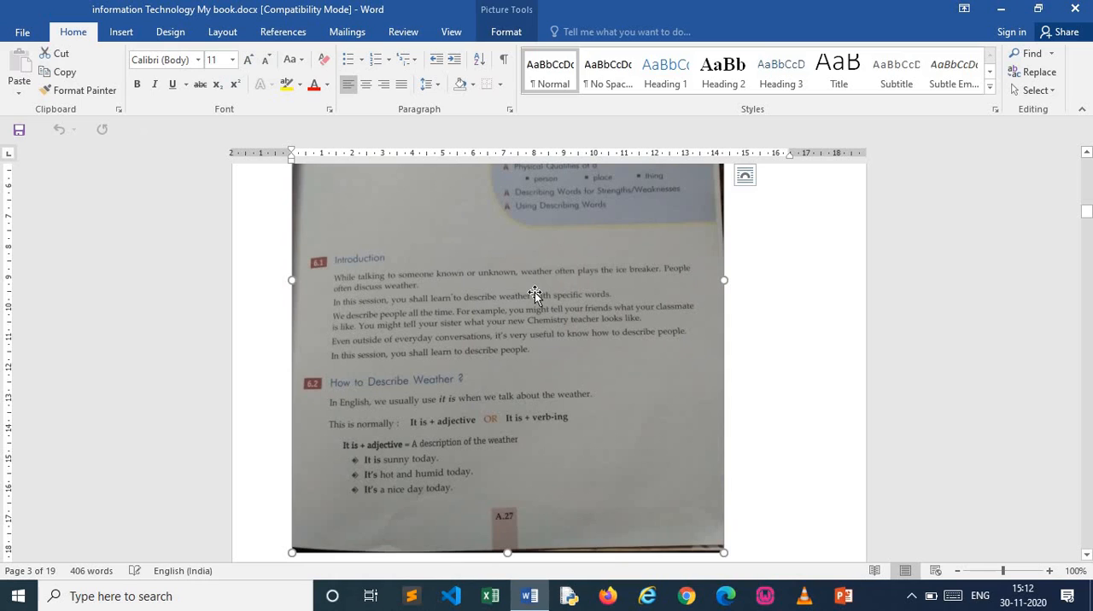
Look through the scanned textbook pages to the document's end, then return to the "Getting Started with Word Processor" page
scroll(792, 476, "down", 15)
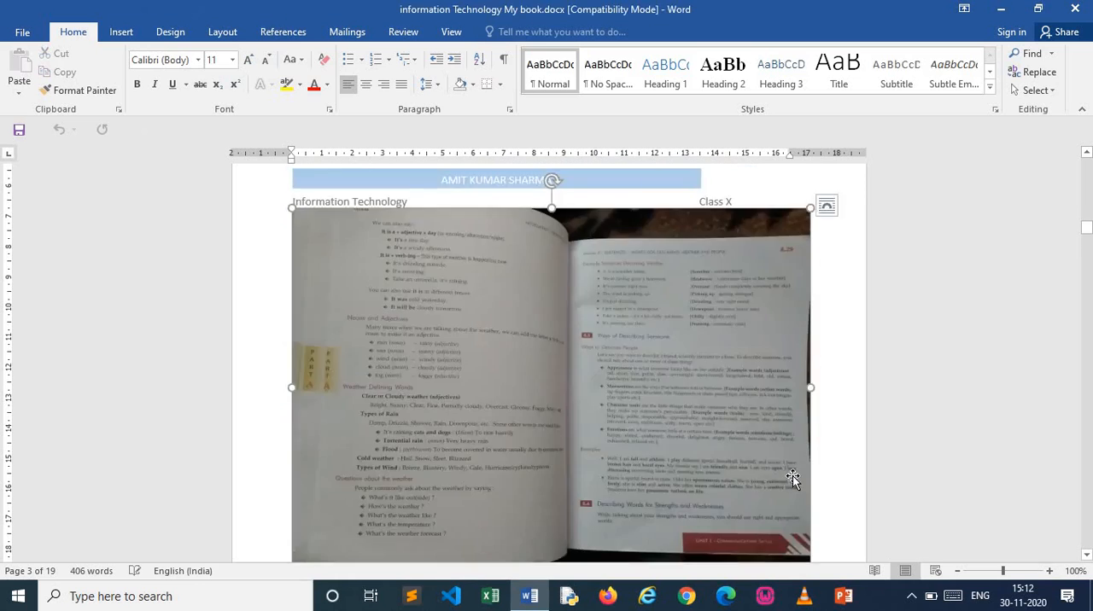
scroll(792, 476, "down", 10)
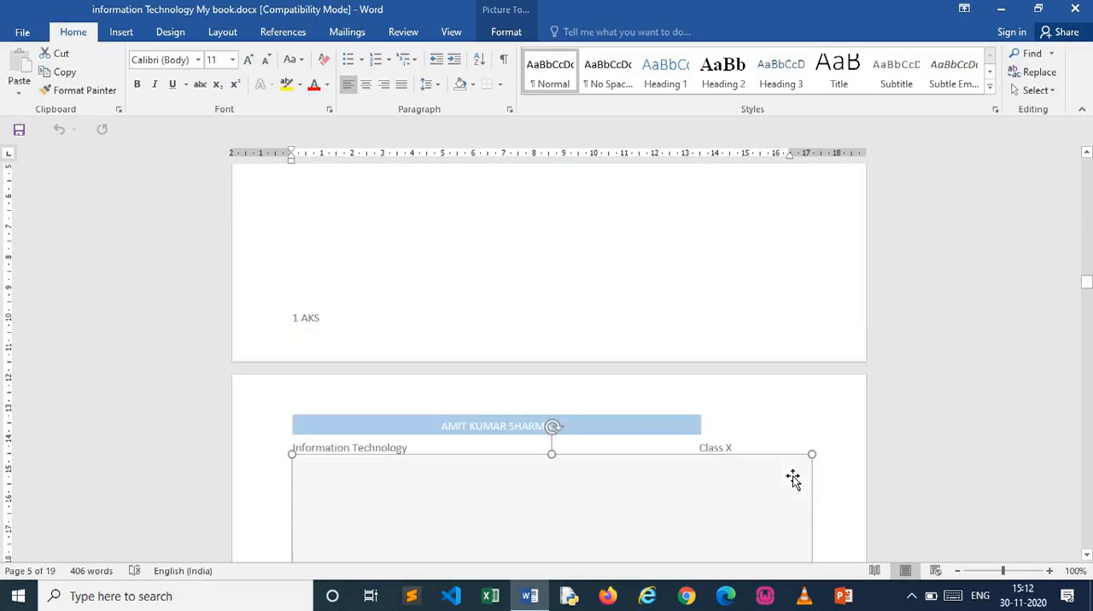
scroll(793, 475, "down", 10)
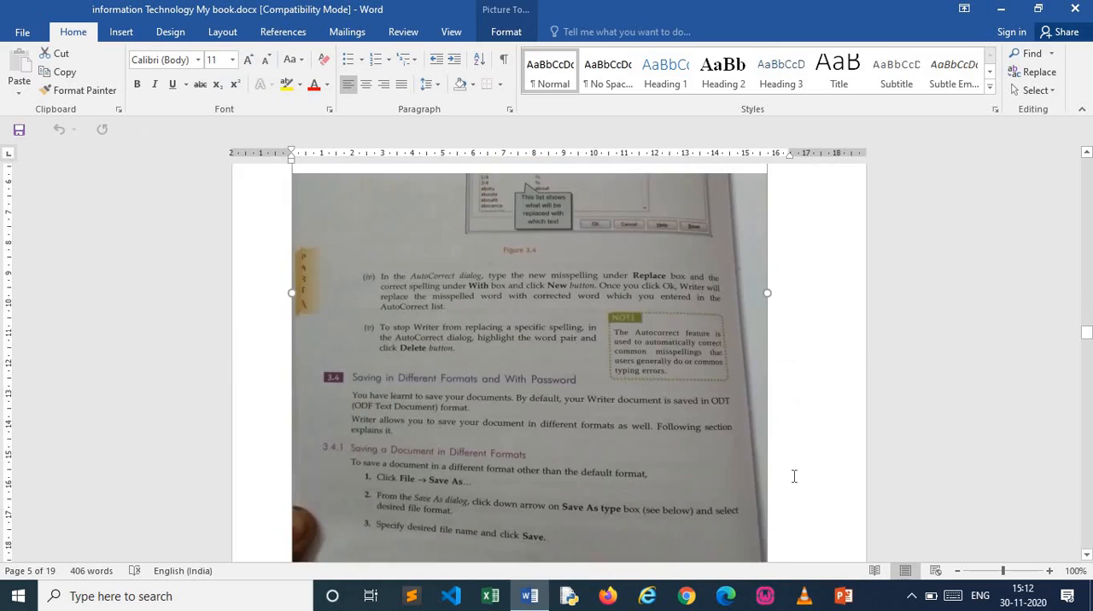
scroll(792, 476, "down", 10)
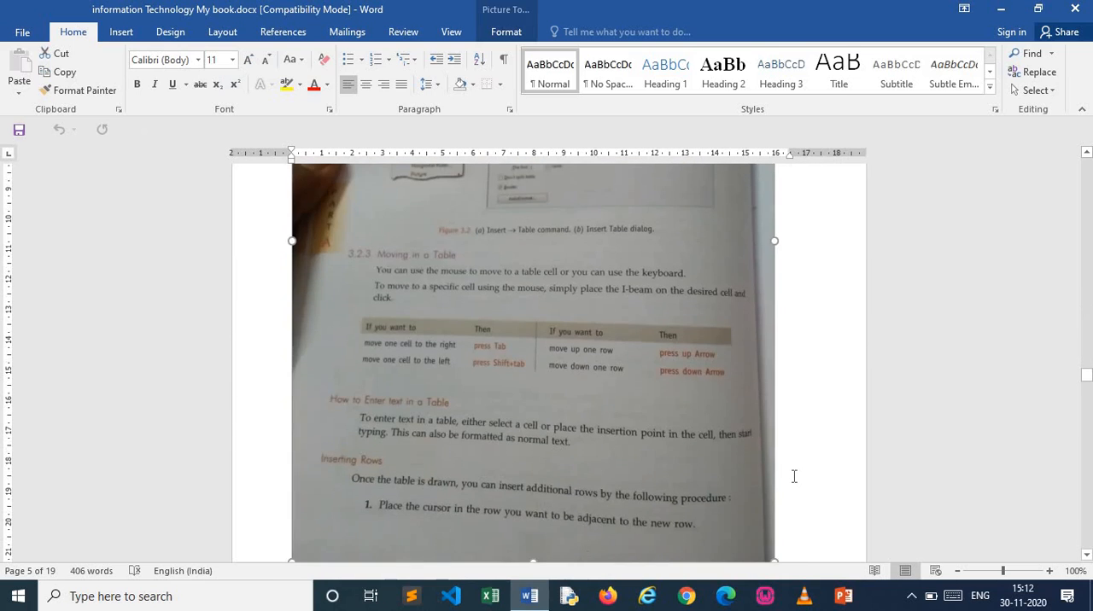
scroll(793, 476, "down", 10)
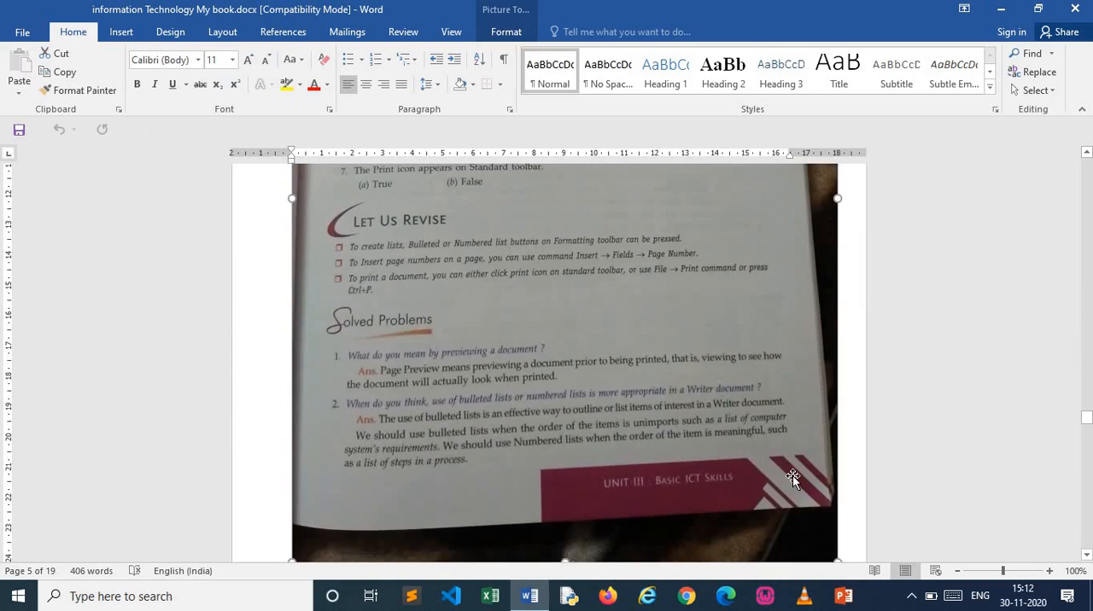
scroll(793, 483, "down", 10)
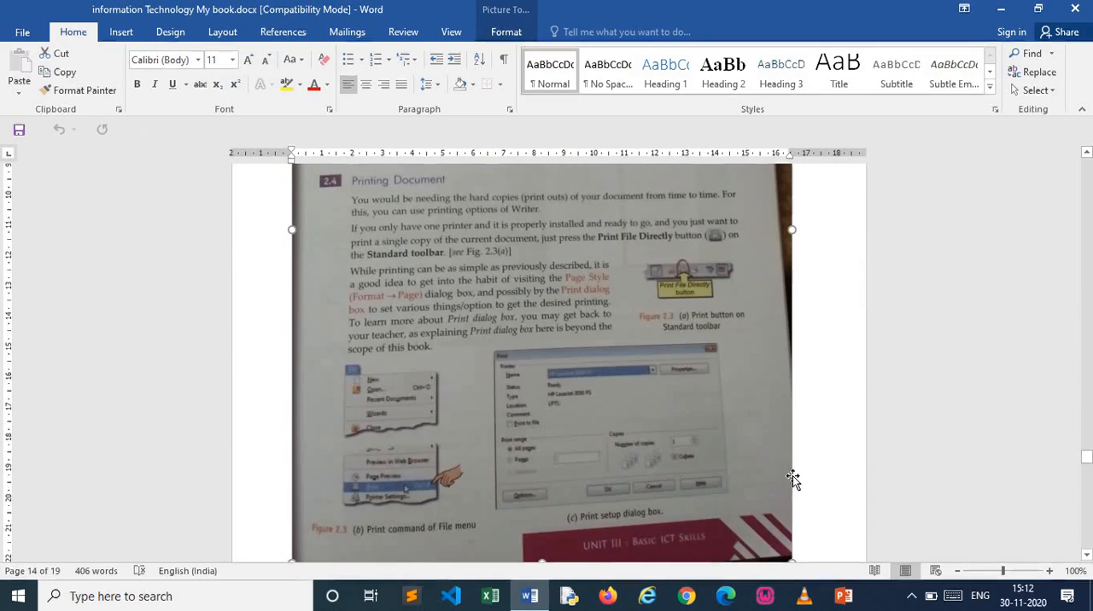
scroll(792, 475, "down", 10)
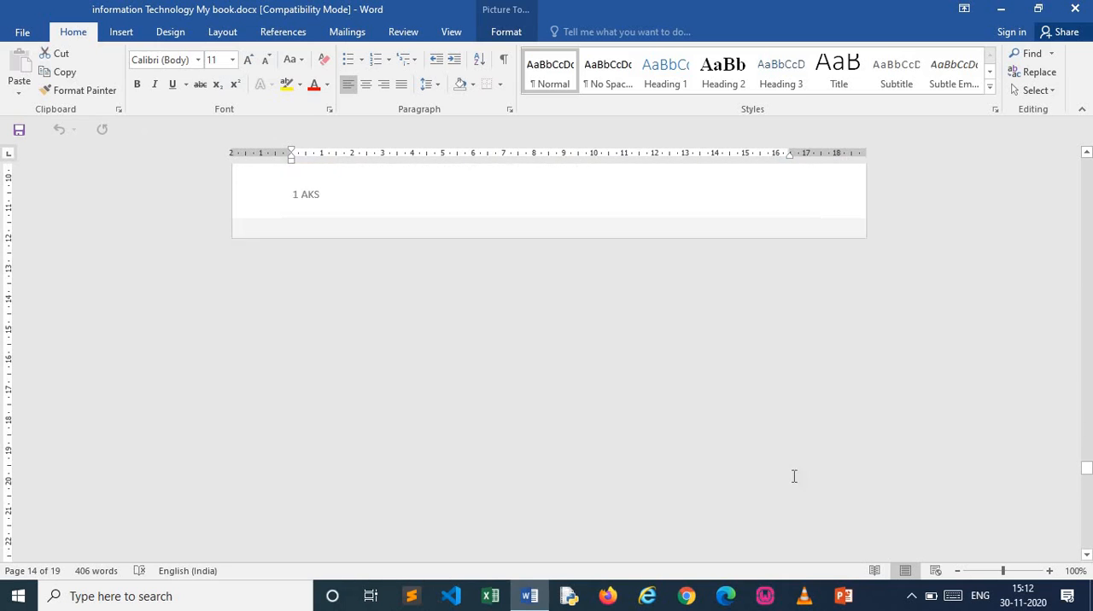
scroll(793, 477, "up", 15)
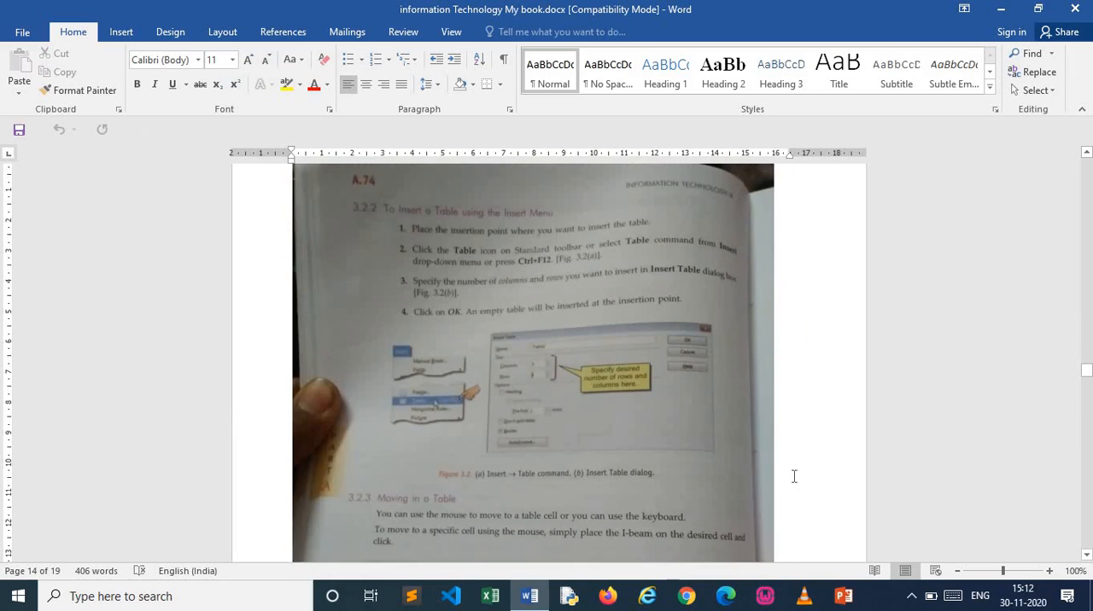
scroll(792, 476, "up", 3)
left_click(792, 475)
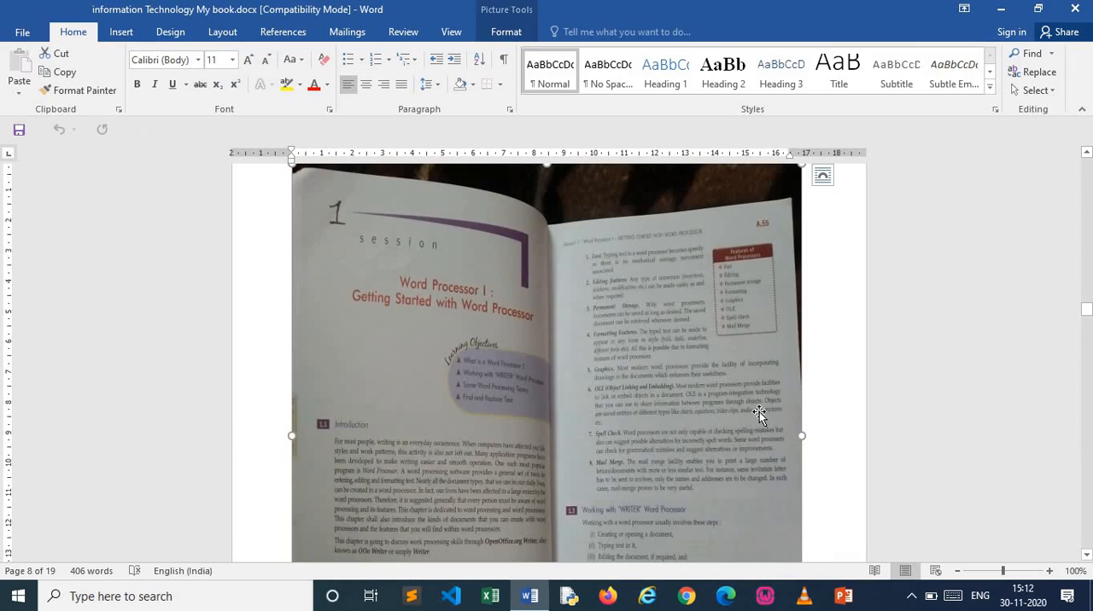
left_click(851, 420)
scroll(851, 419, "down", 4)
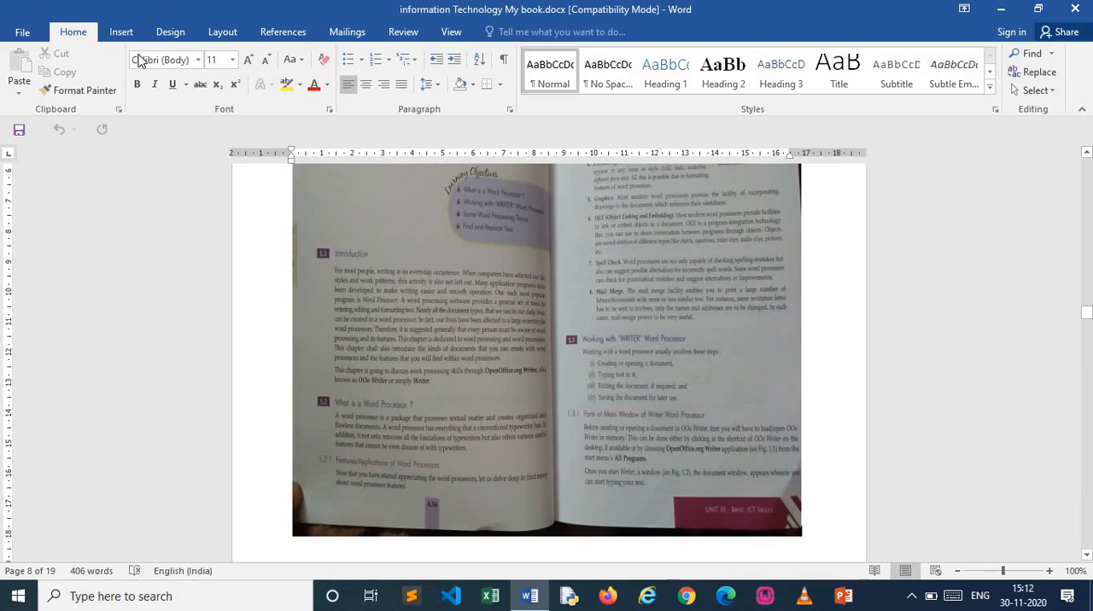
Save the document as the PDF "information Technology My book.pdf" in the CLASS X folder, and close Word
left_click(22, 34)
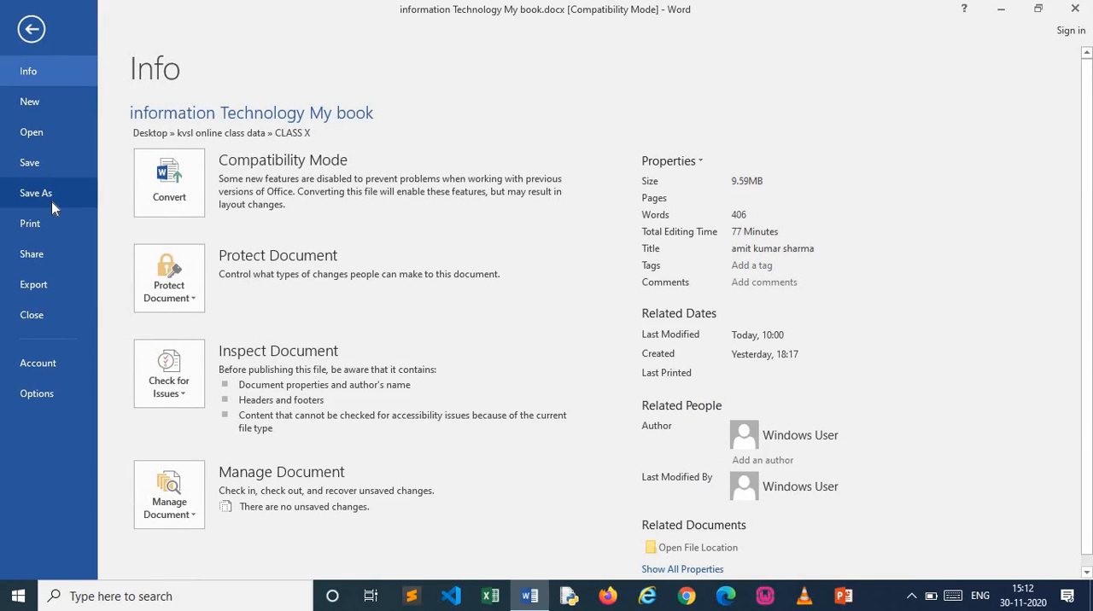
left_click(51, 201)
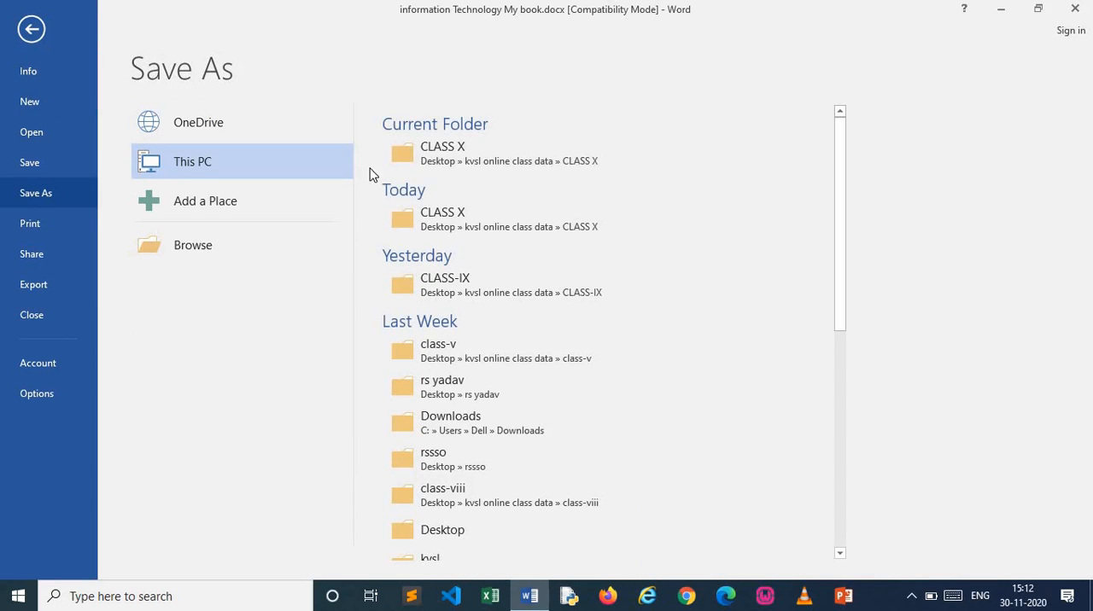
left_click(517, 170)
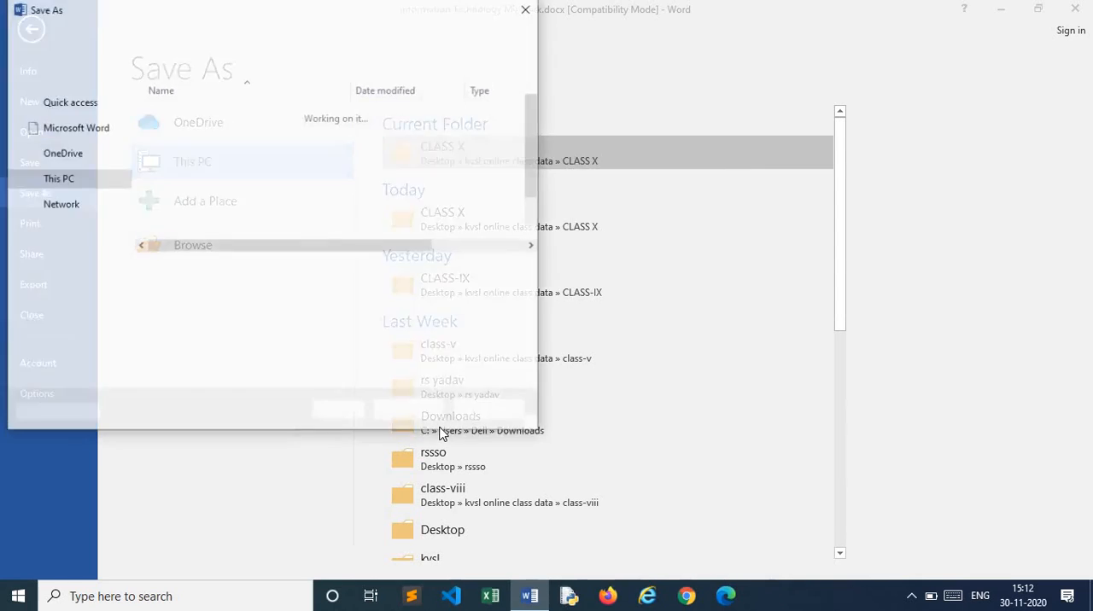
left_click(447, 295)
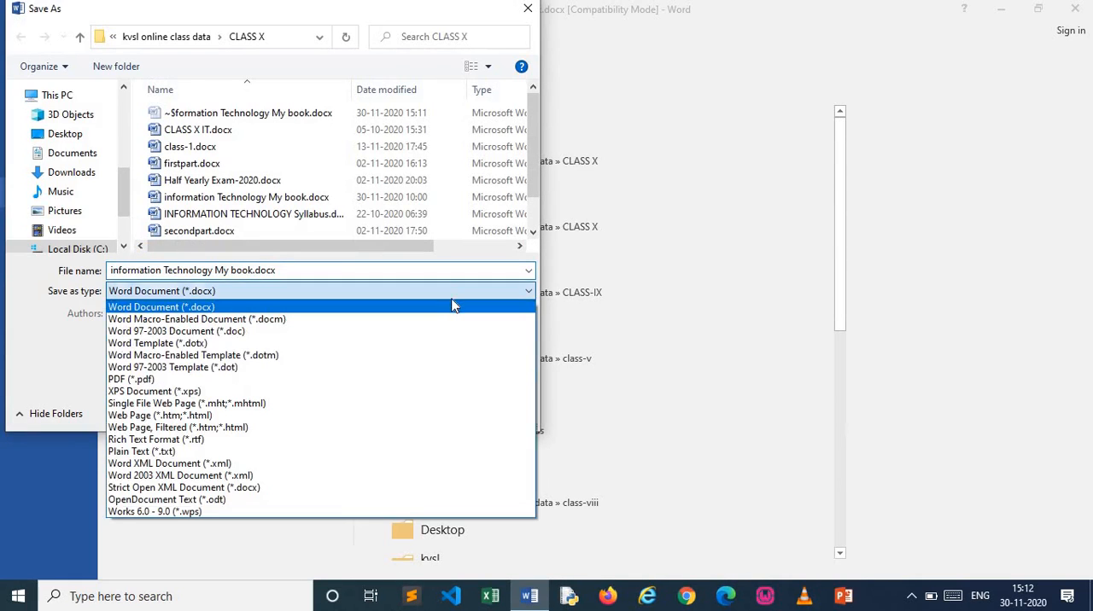
left_click(414, 383)
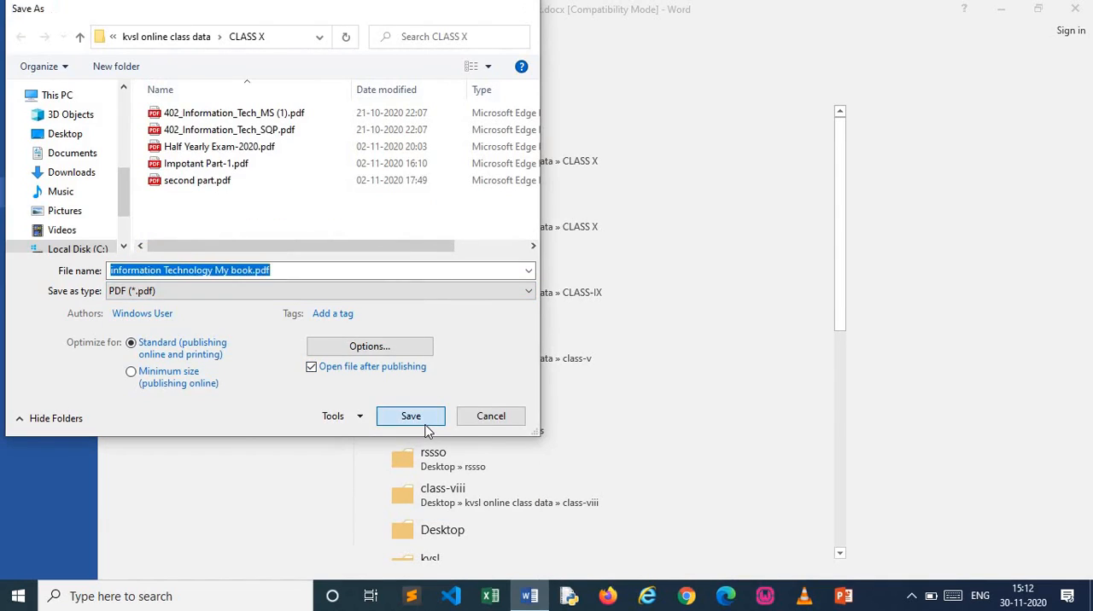
left_click(412, 418)
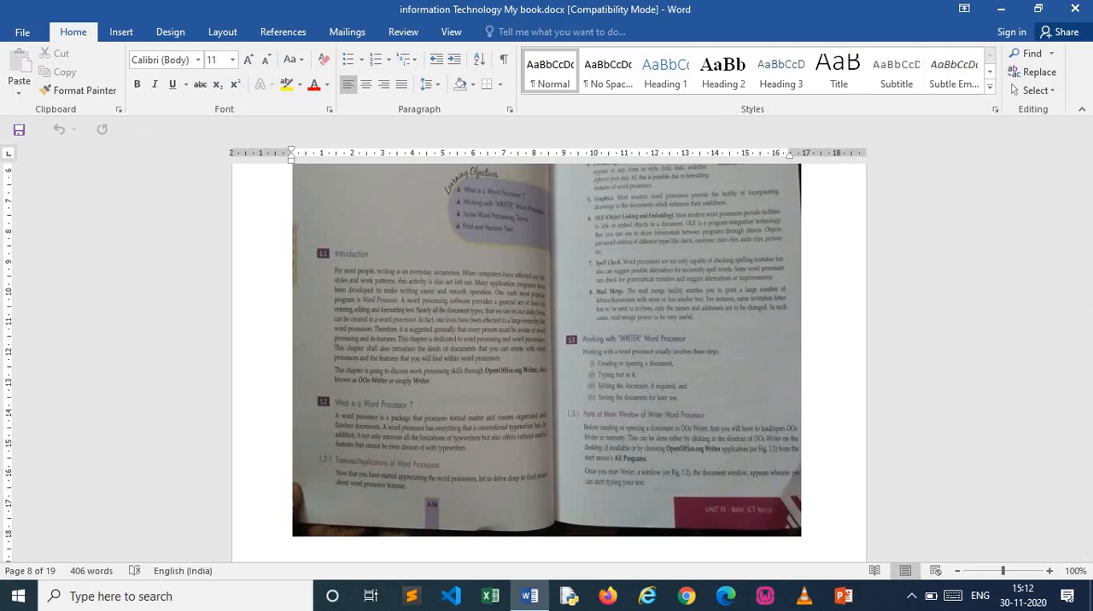
left_click(1076, 10)
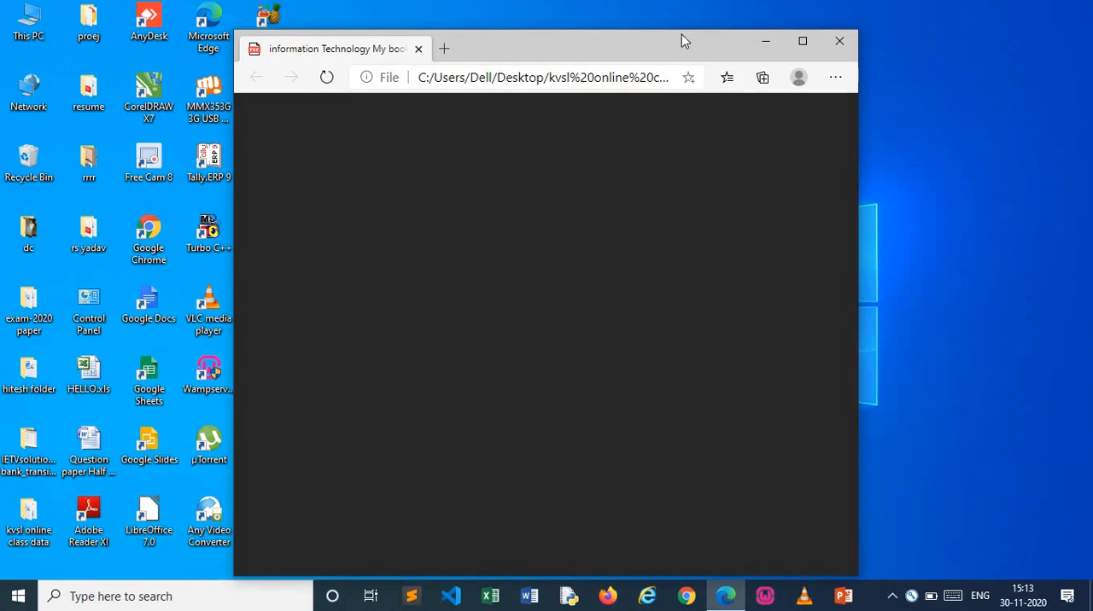
Reposition and enlarge the browser window with the exported PDF, and check its text and scanned pages up to page 8
left_click_drag(681, 34, 898, 14)
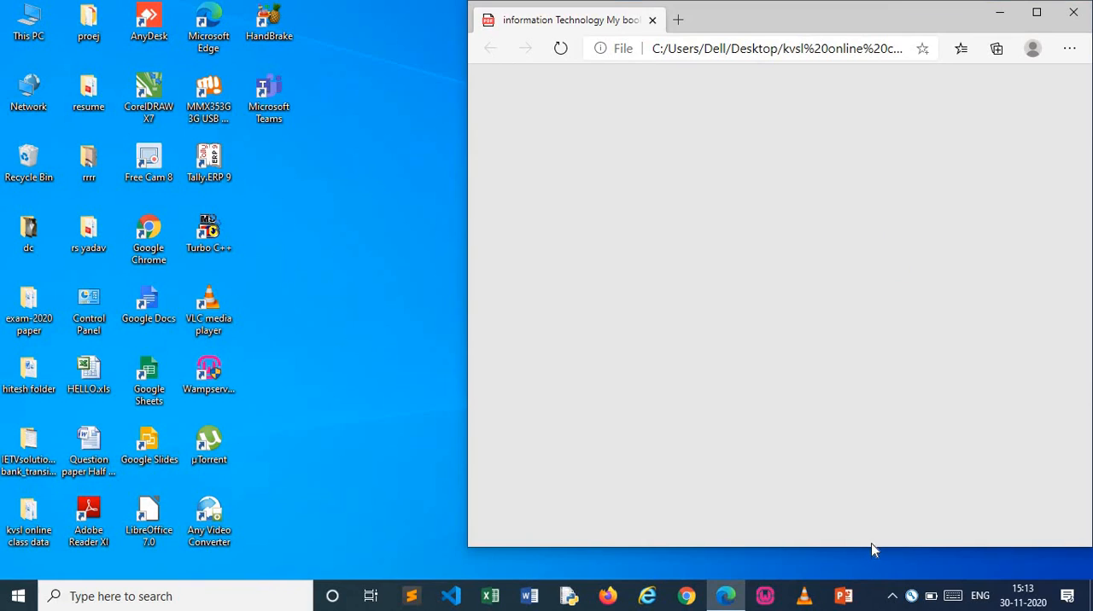
left_click_drag(876, 547, 881, 581)
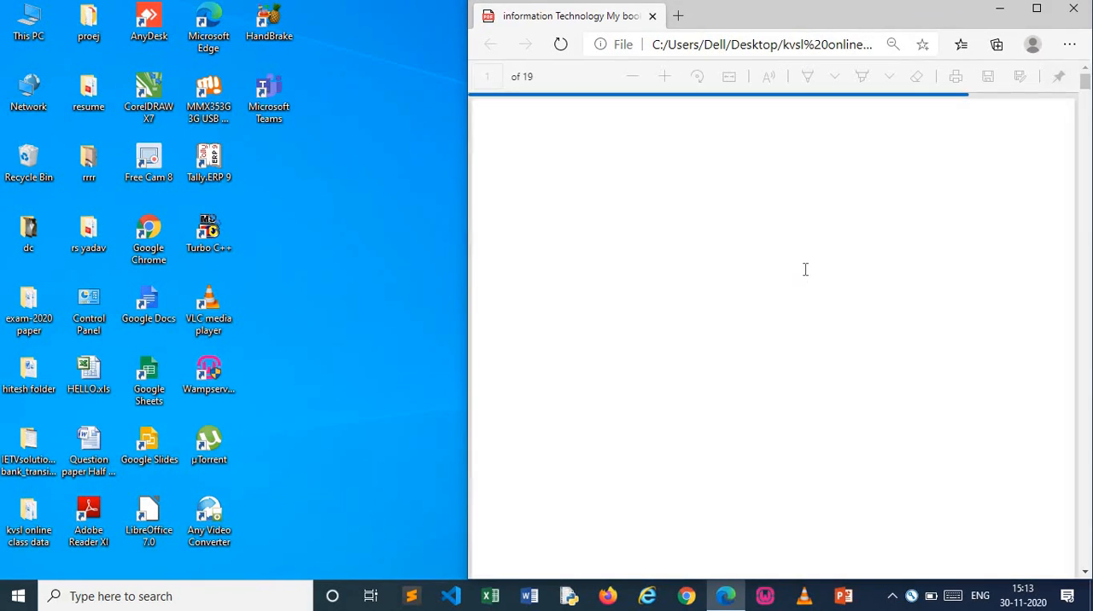
scroll(817, 305, "down", 10)
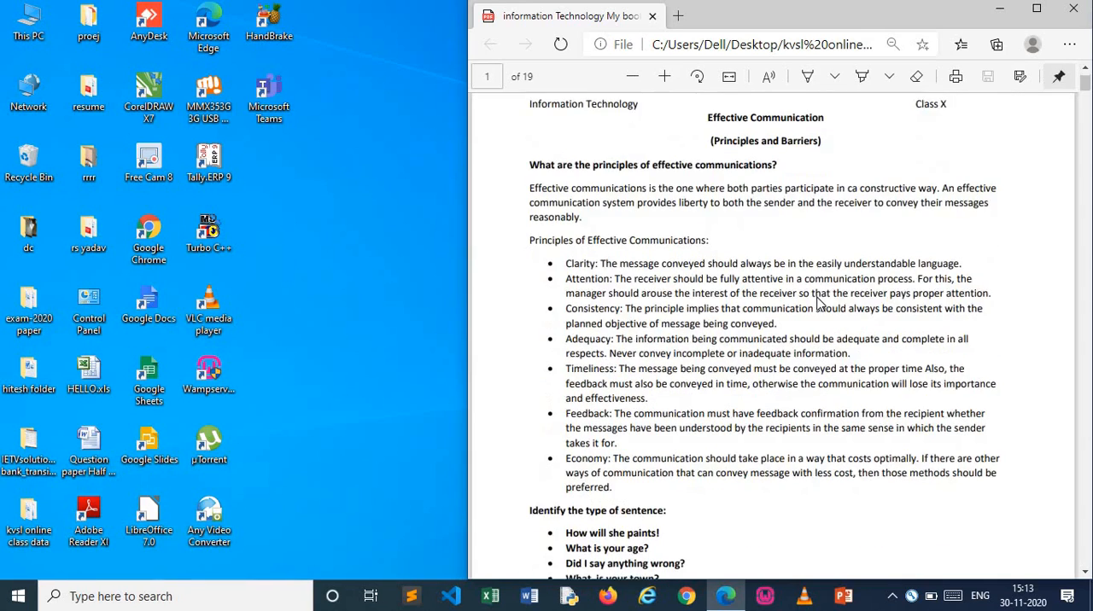
scroll(818, 305, "down", 10)
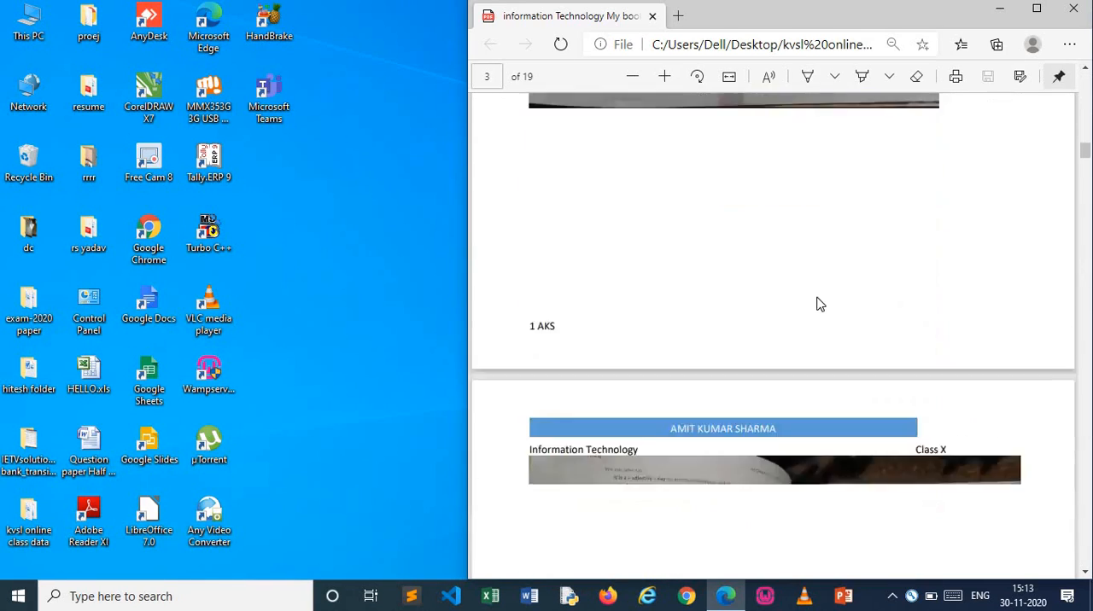
scroll(817, 305, "up", 4)
scroll(817, 305, "down", 4)
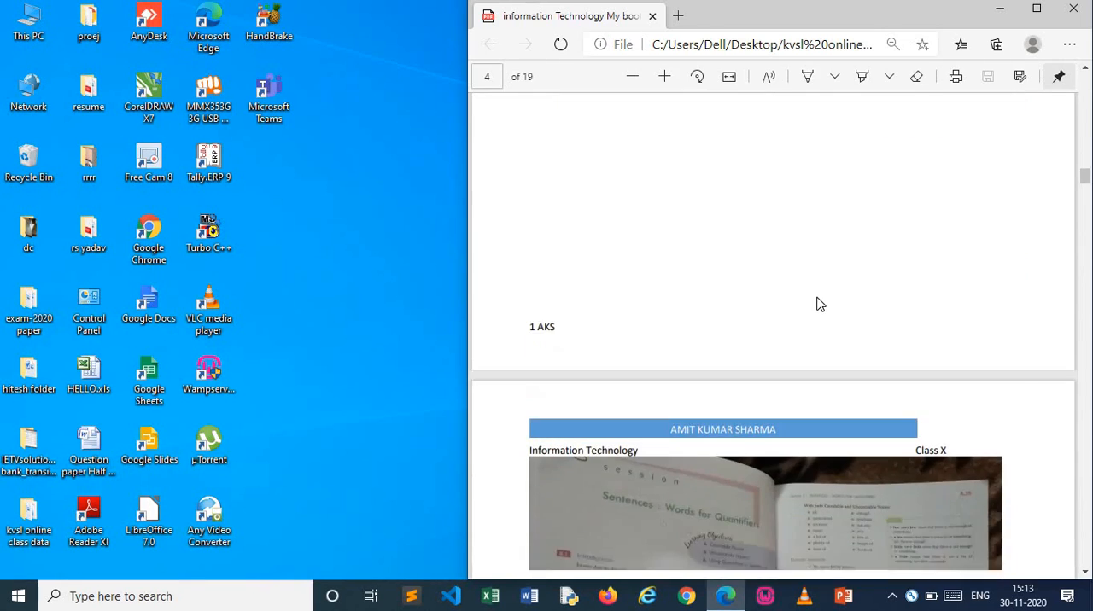
scroll(817, 305, "down", 7)
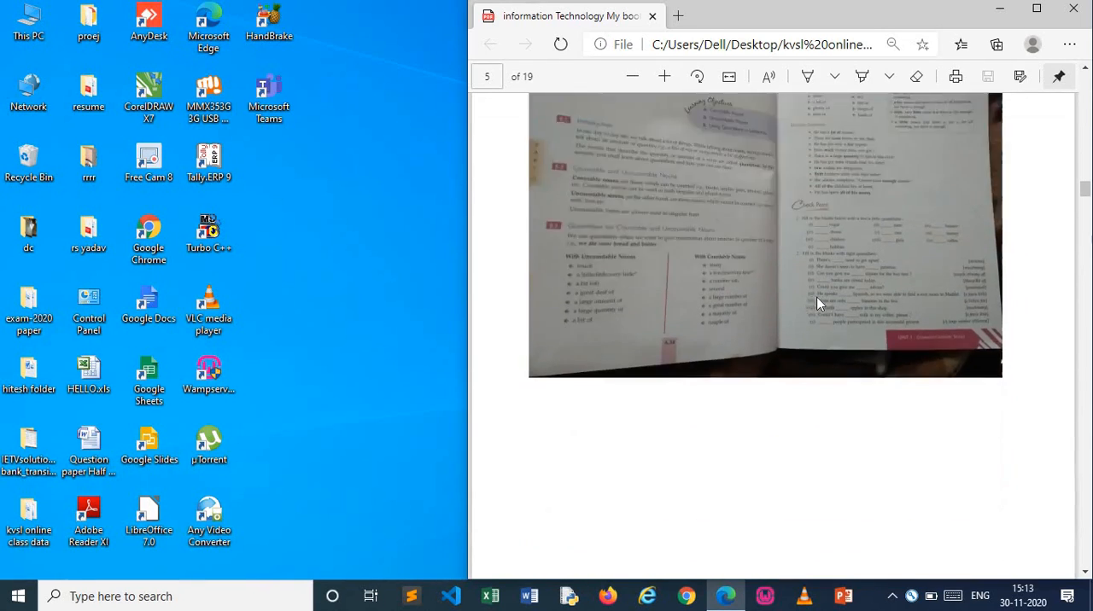
scroll(817, 305, "down", 6)
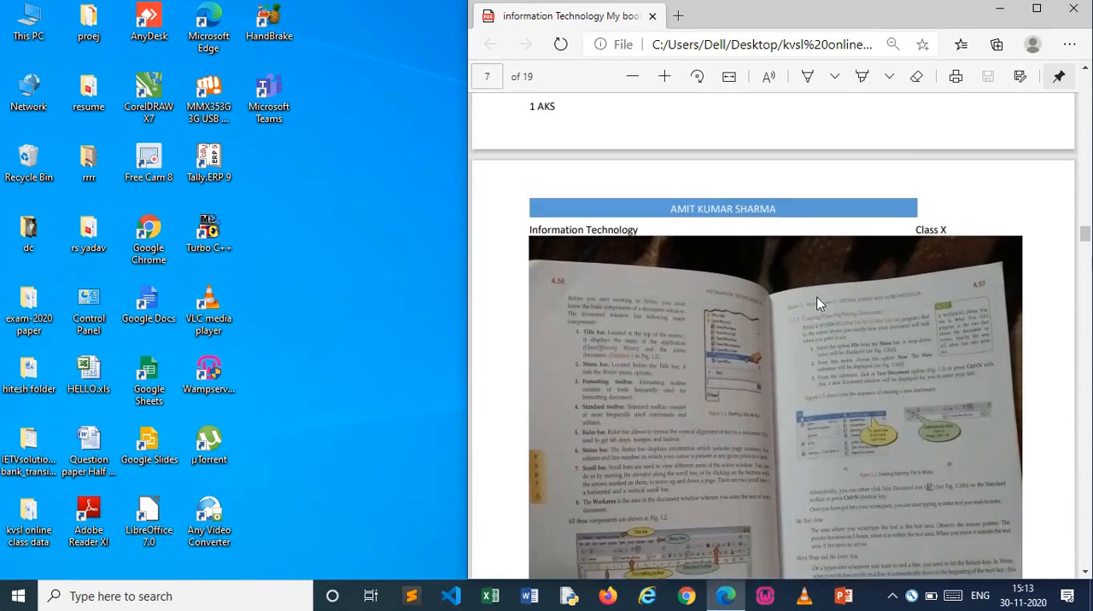
scroll(817, 305, "up", 4)
scroll(818, 305, "down", 1)
scroll(817, 305, "down", 3)
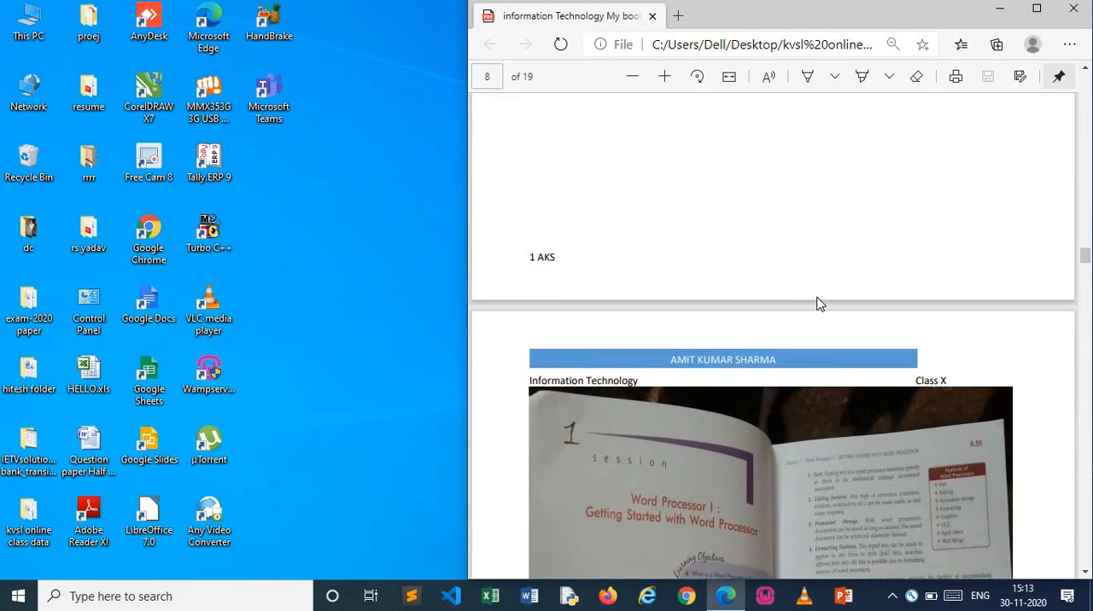
scroll(817, 305, "down", 1)
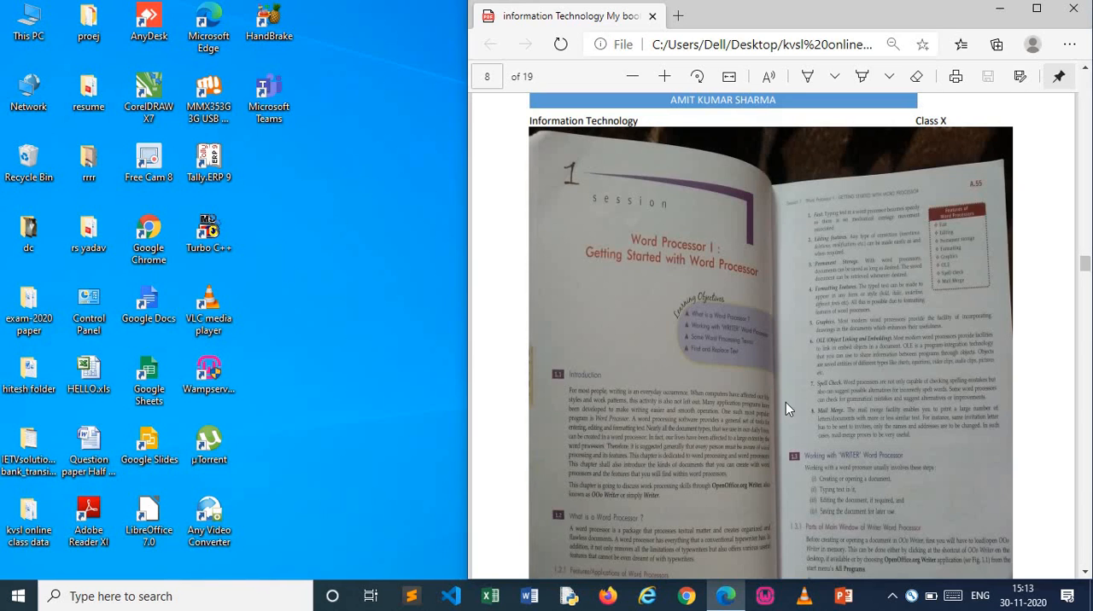
key("ctrl+plus")
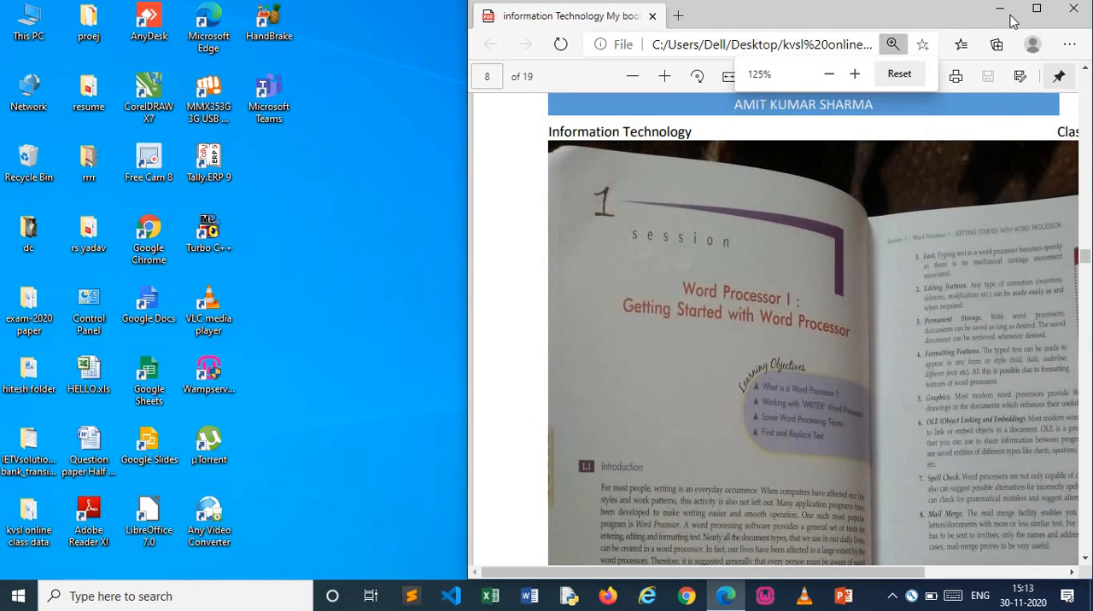
Maximize the PDF's browser window, zoom in on page 8 and read through its scanned introduction to word processors
left_click(1037, 8)
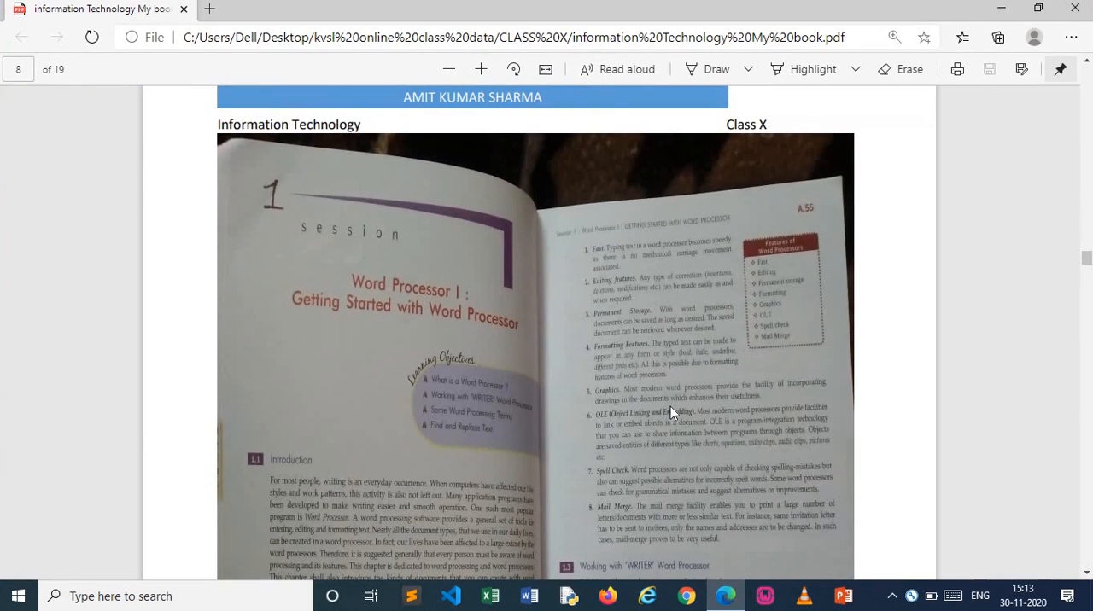
key("ctrl+plus")
key("ctrl+plus")
key("ctrl+plus")
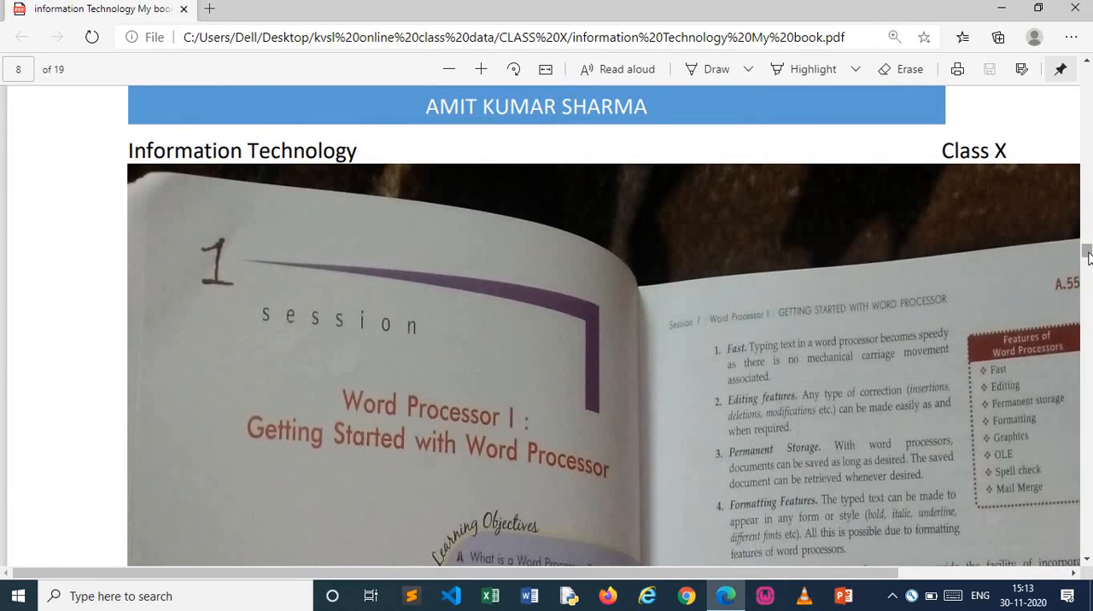
left_click_drag(1087, 256, 1087, 265)
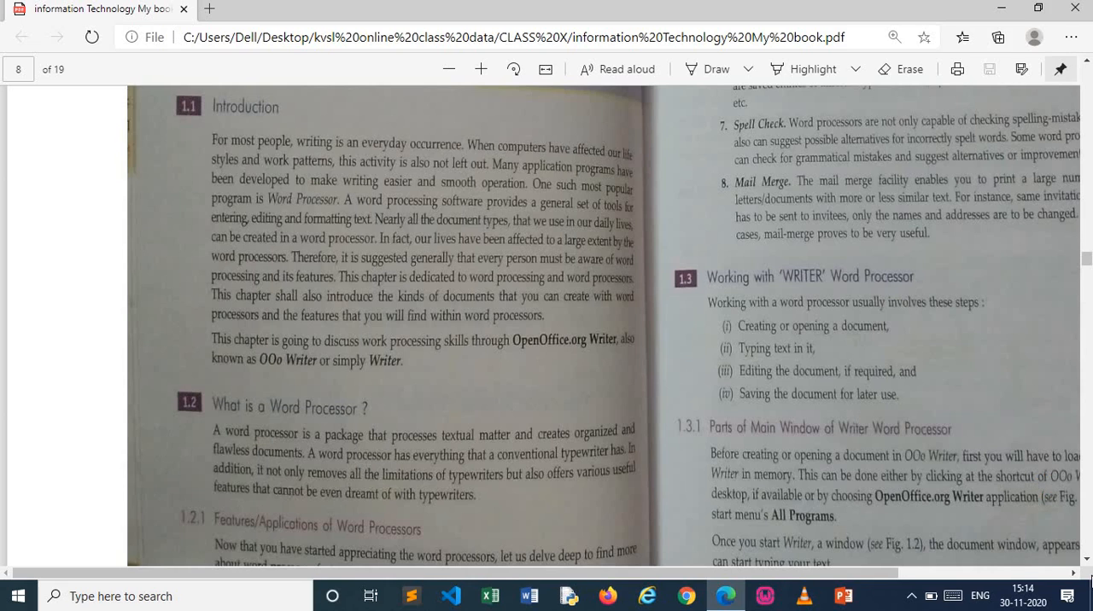
left_click(1087, 560)
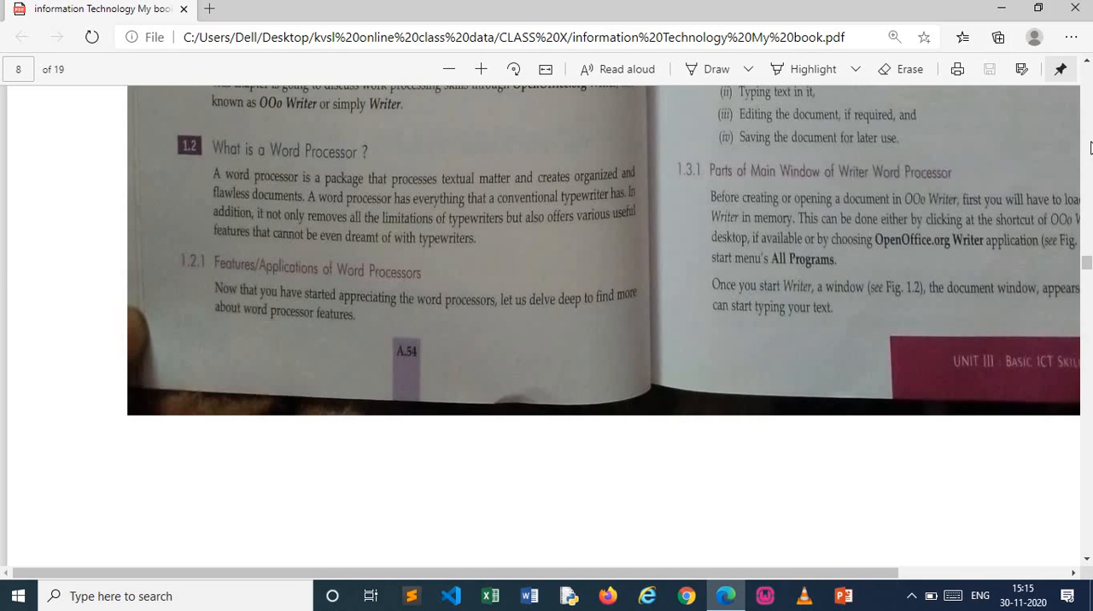
scroll(1090, 148, "up", 5)
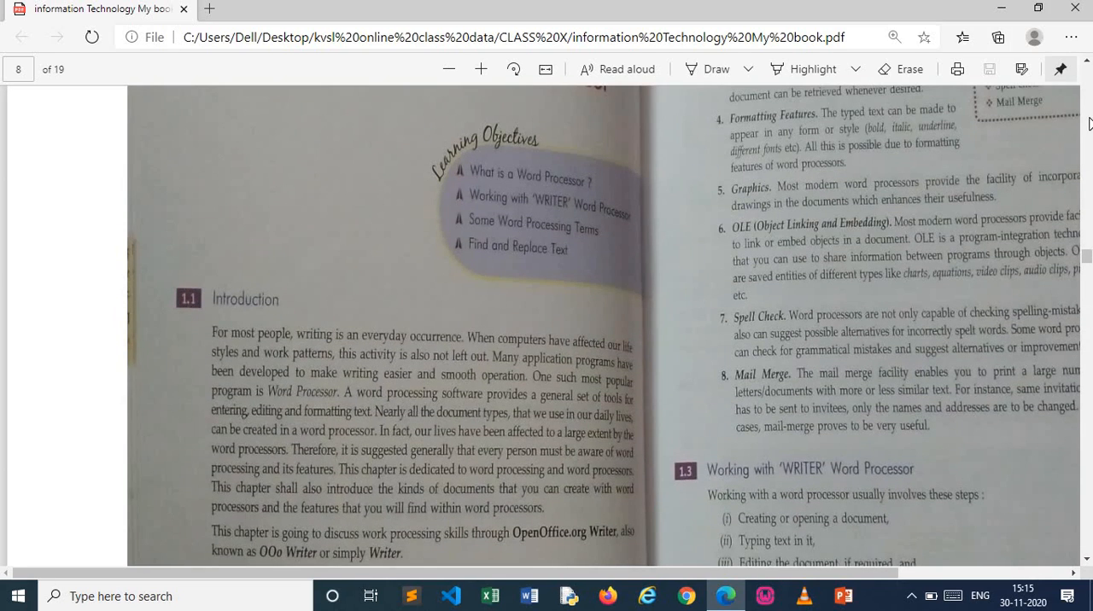
scroll(1089, 125, "up", 5)
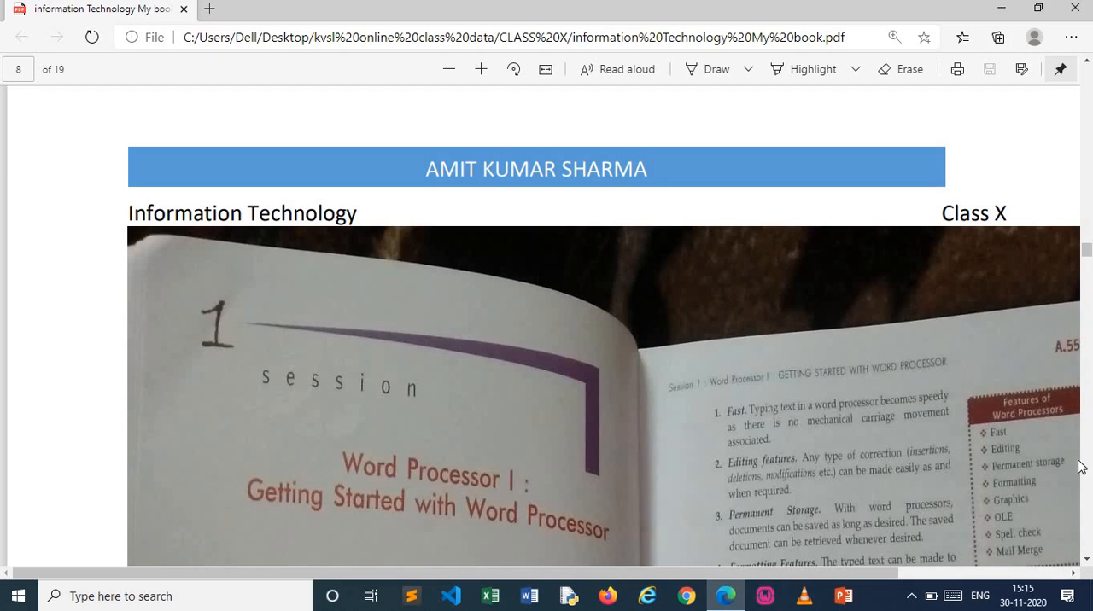
Read page 8 again from its session title to its end, covering the word processor features and Writer window sections
left_click(1088, 564)
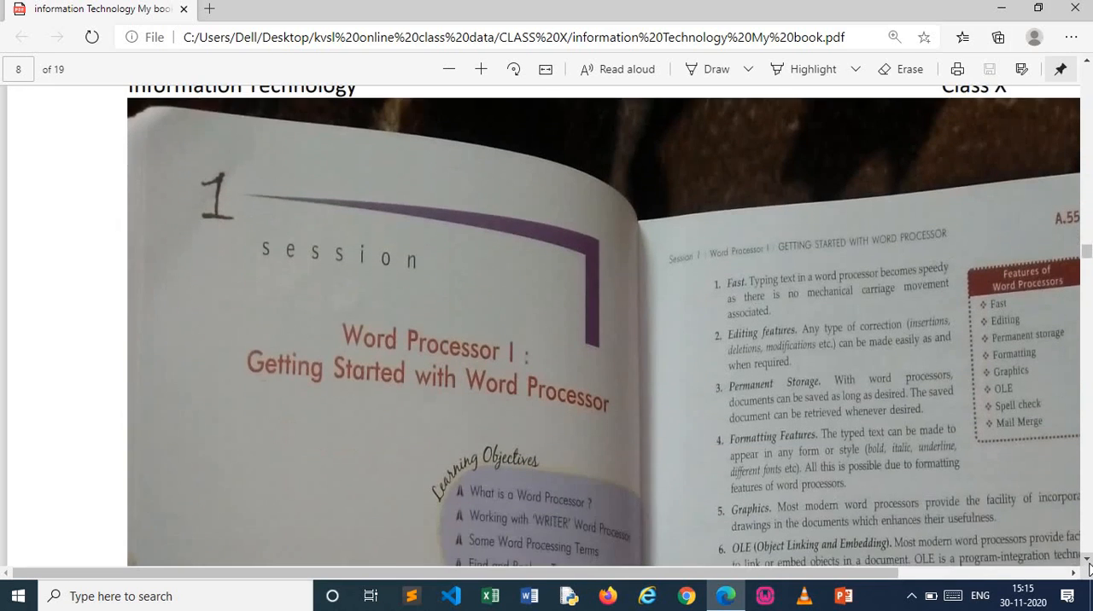
left_click(1088, 564)
left_click(1088, 564)
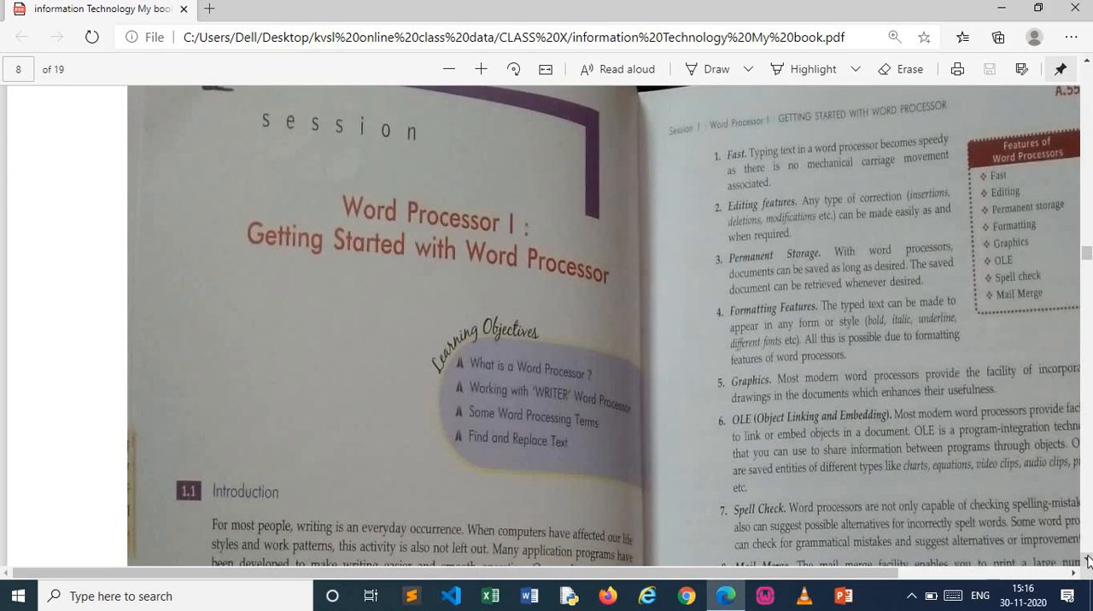
scroll(1087, 560, "down", 2)
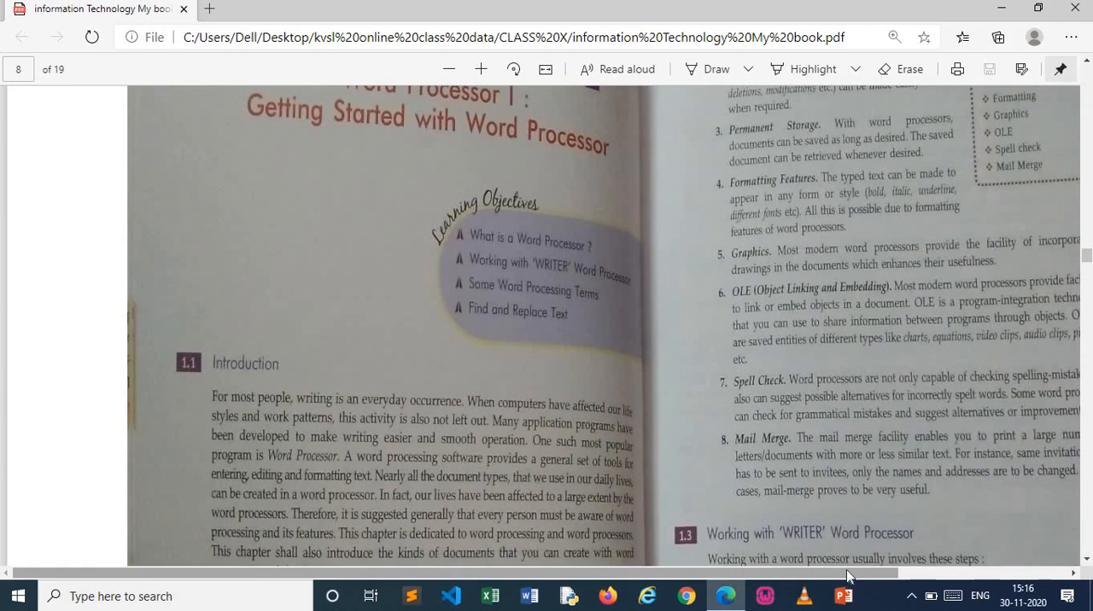
left_click_drag(850, 572, 918, 586)
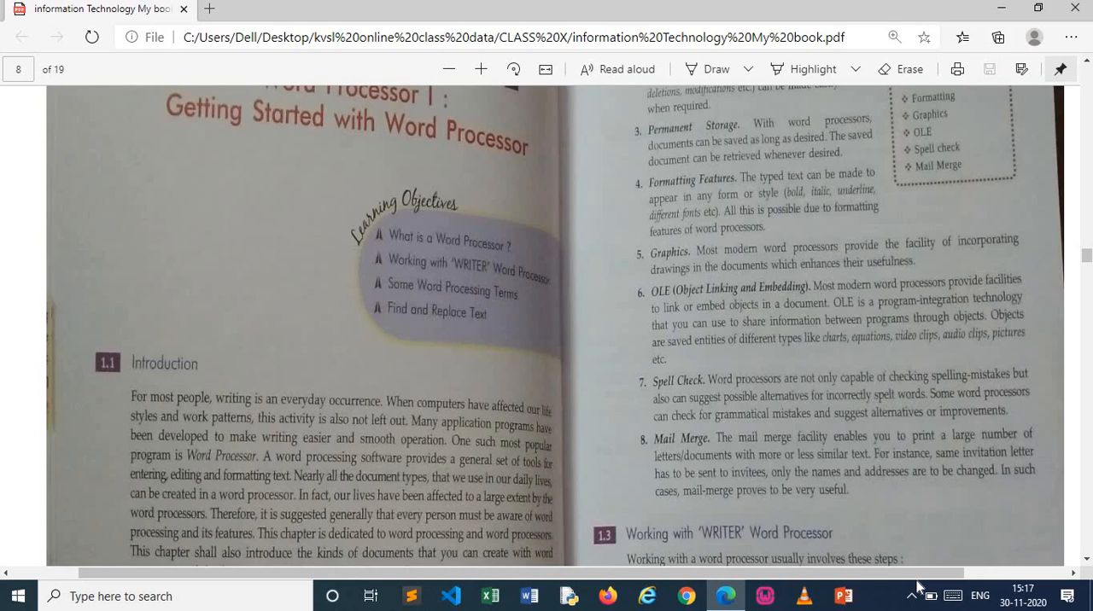
left_click(1087, 564)
left_click(1087, 564)
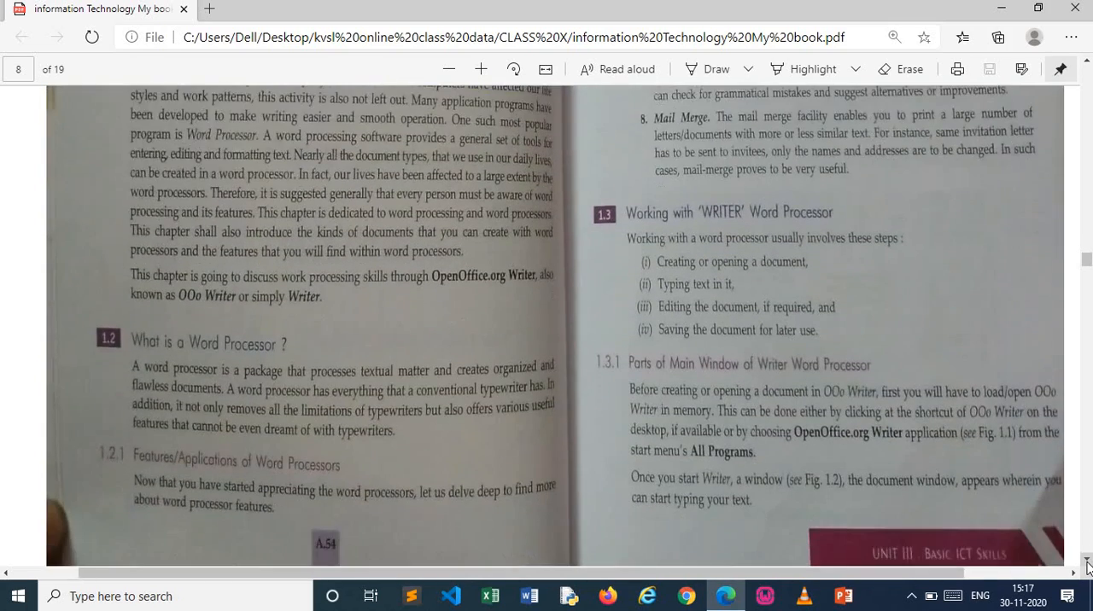
left_click(1087, 563)
left_click(1087, 563)
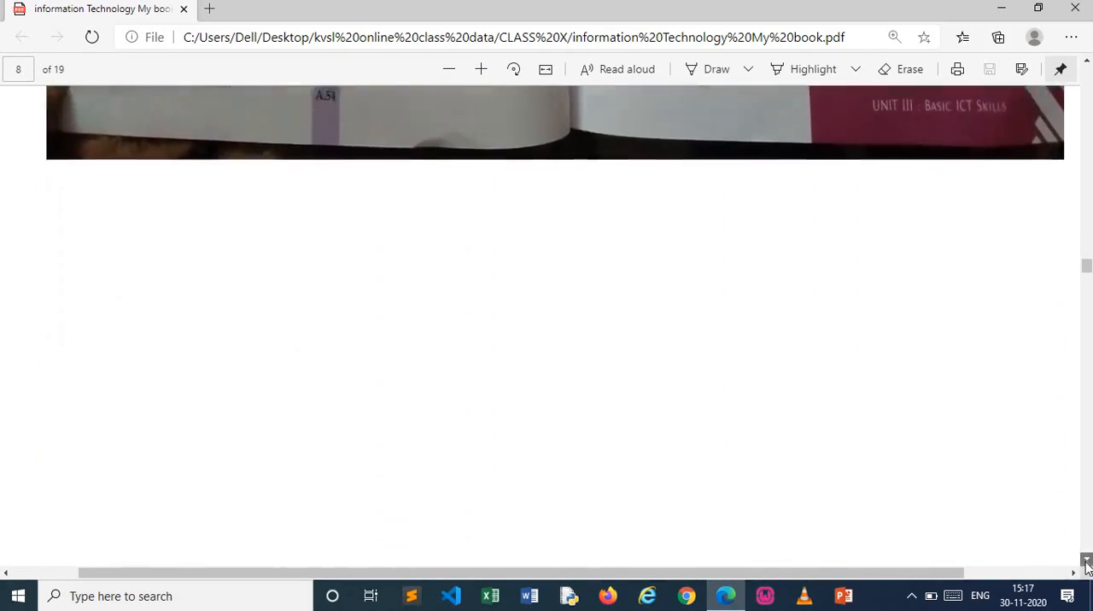
Examine page 9 on adding AutoCorrect entries and saving a document in different formats
left_click(1088, 565)
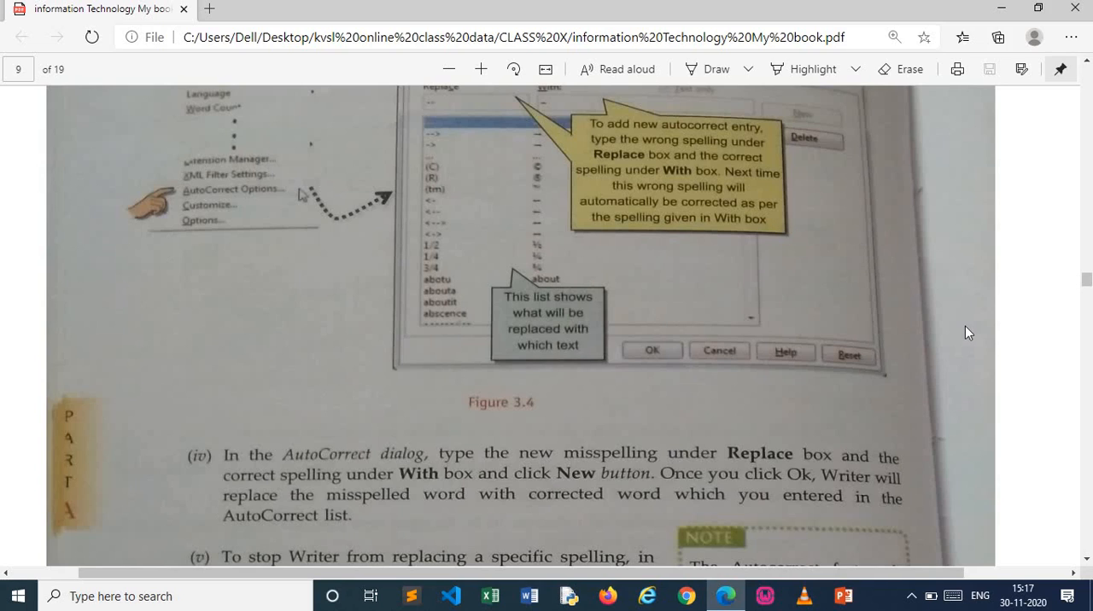
left_click(1087, 563)
left_click(1087, 563)
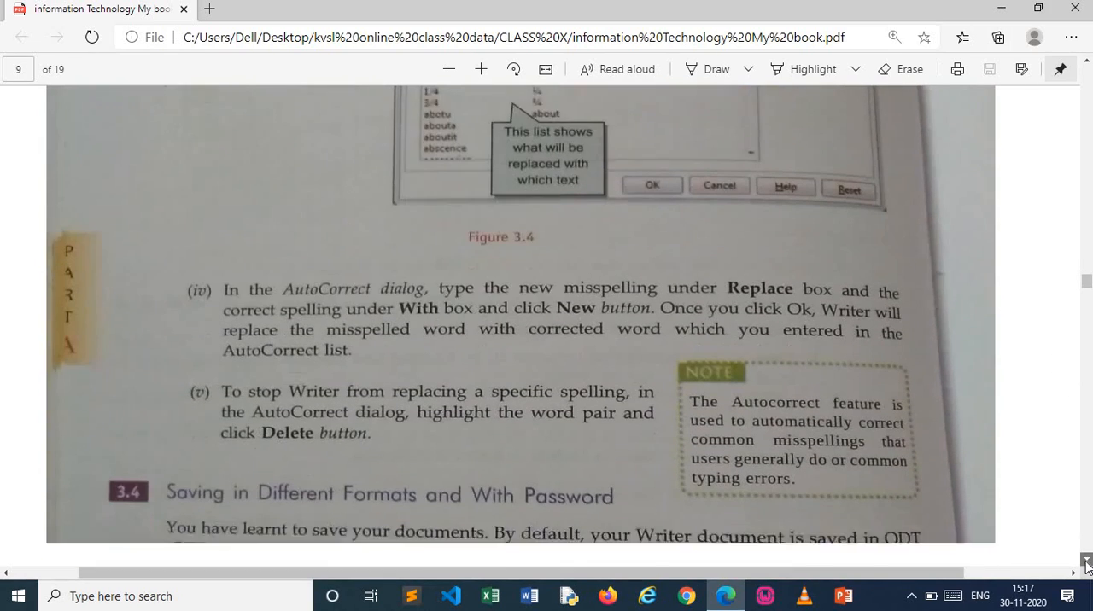
left_click(1087, 562)
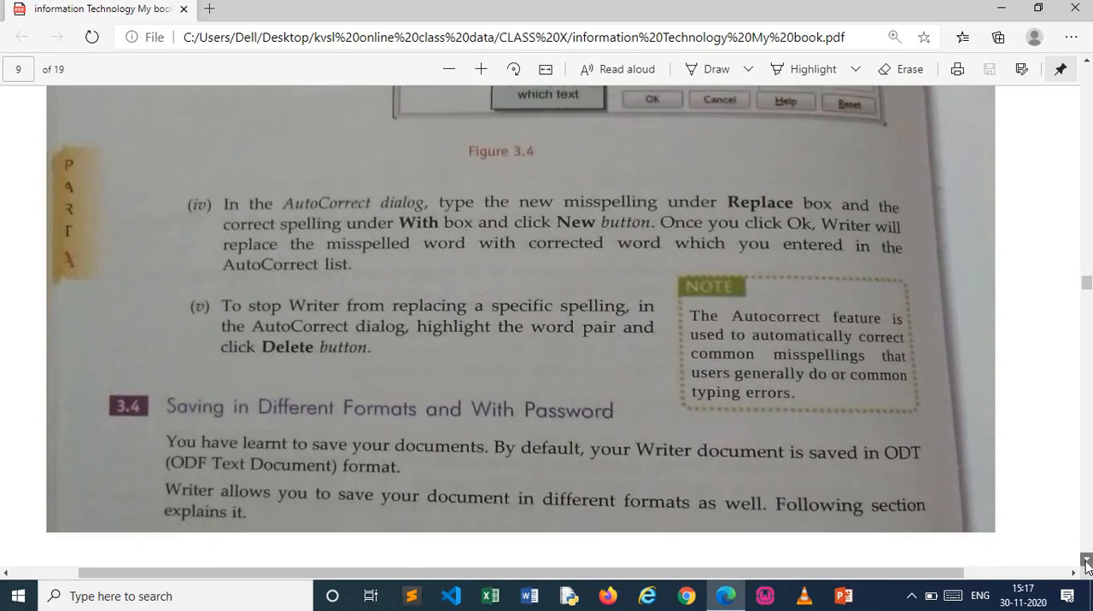
left_click(1087, 563)
left_click(1087, 563)
left_click(1087, 562)
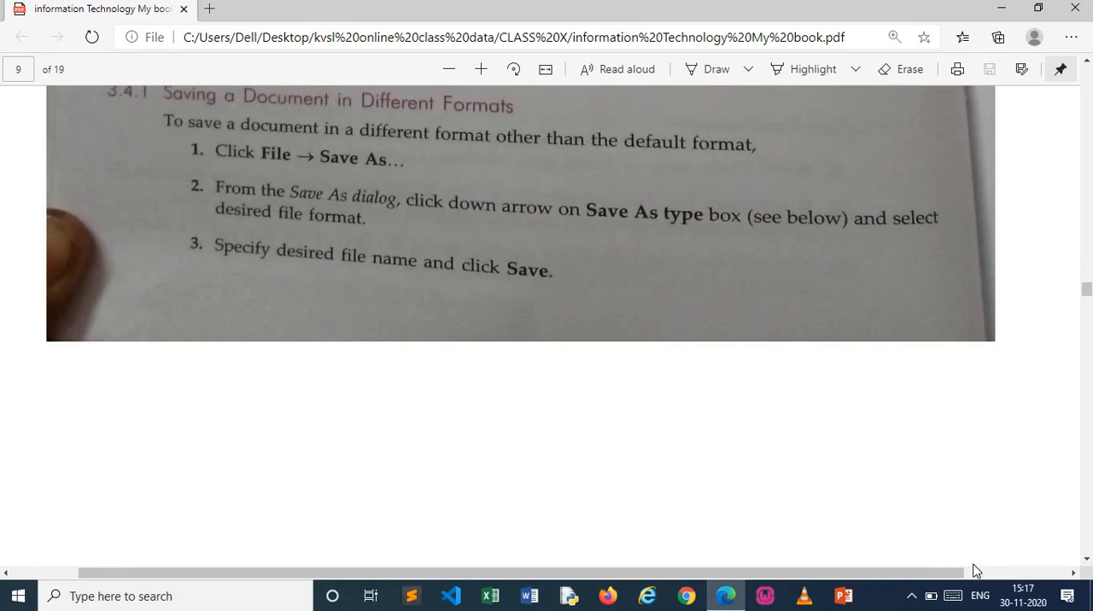
left_click(1088, 563)
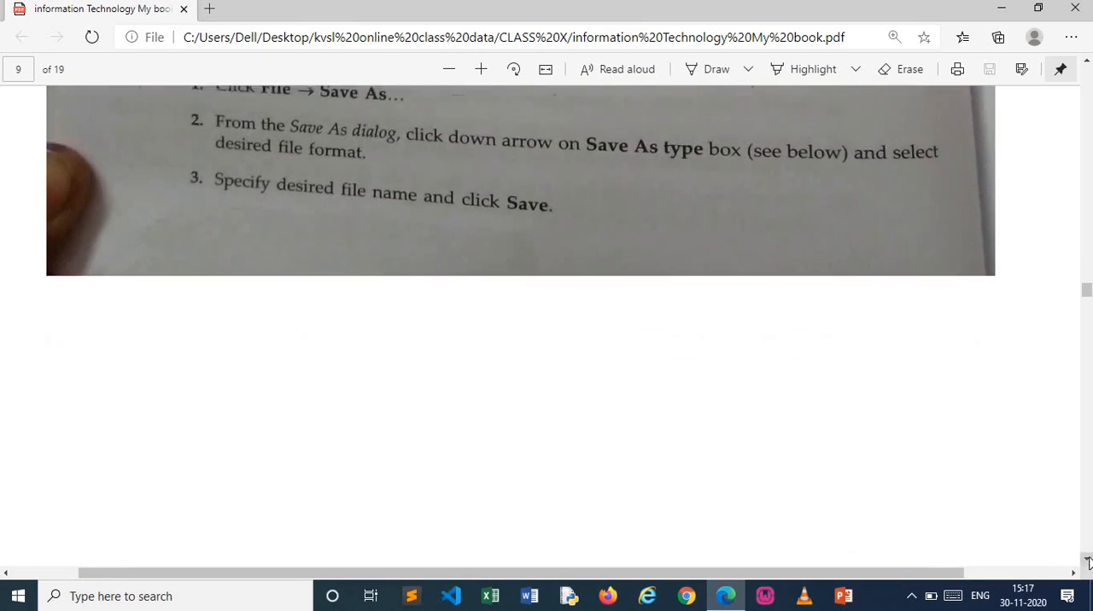
Look through page 10 on inserting table rows and columns
left_click(1087, 562)
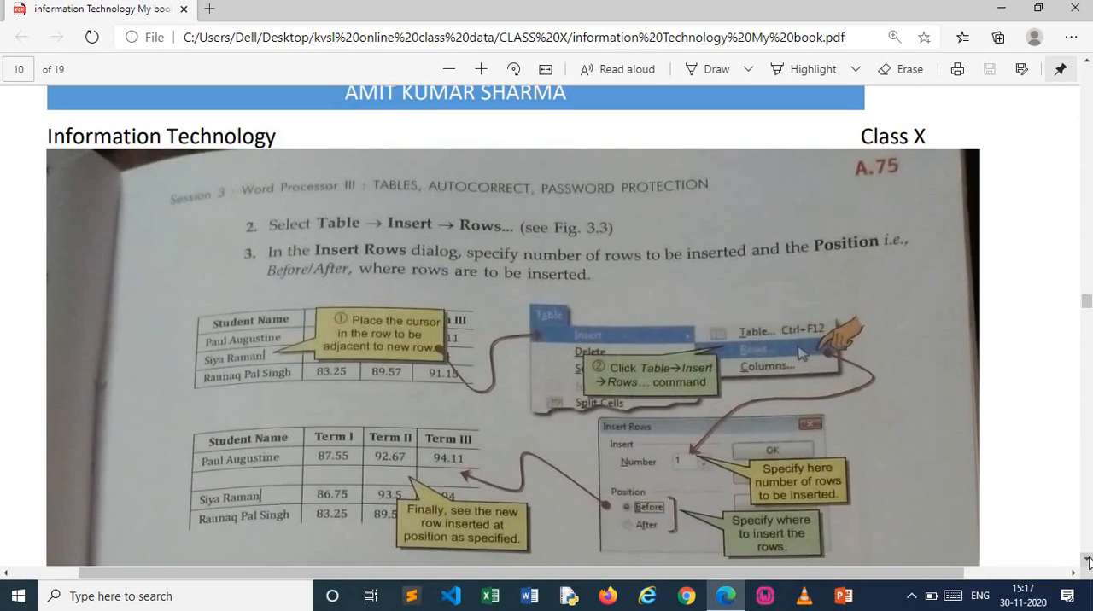
left_click(1088, 560)
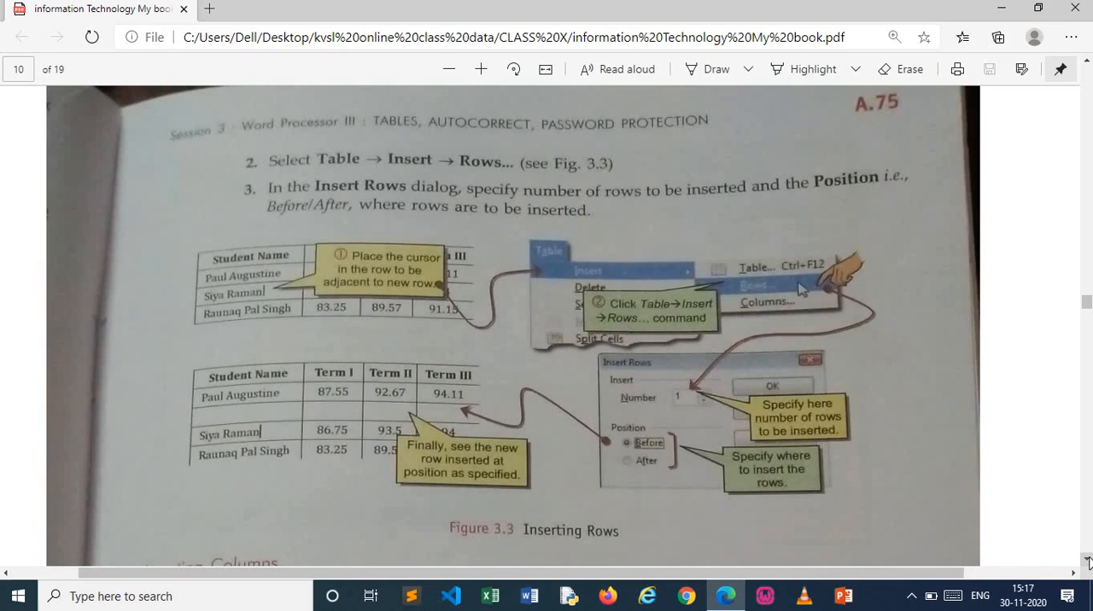
left_click(1088, 562)
left_click(1088, 561)
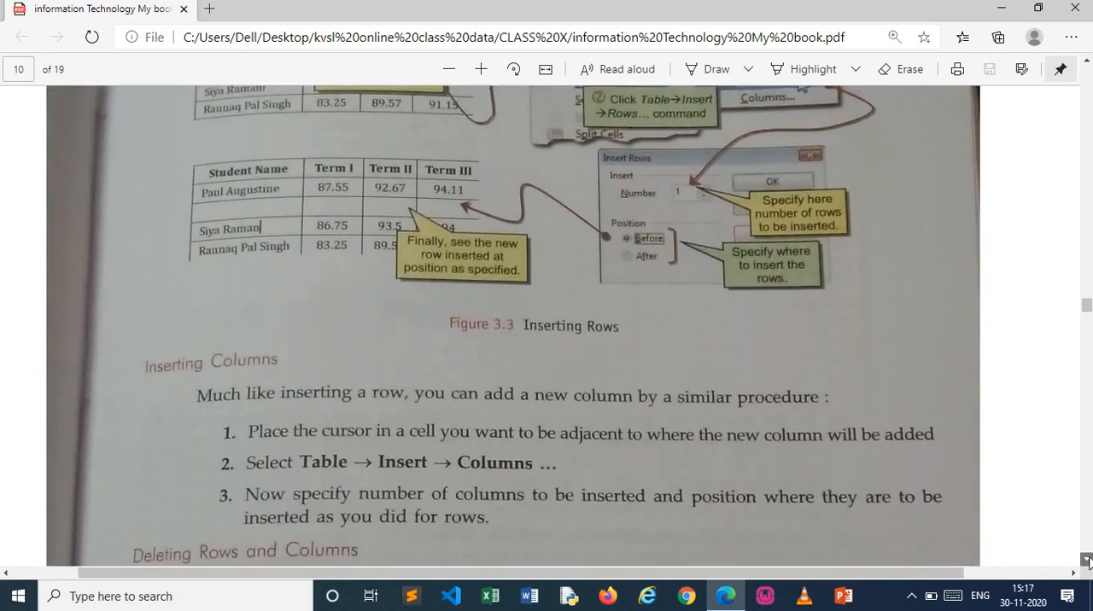
left_click(1088, 561)
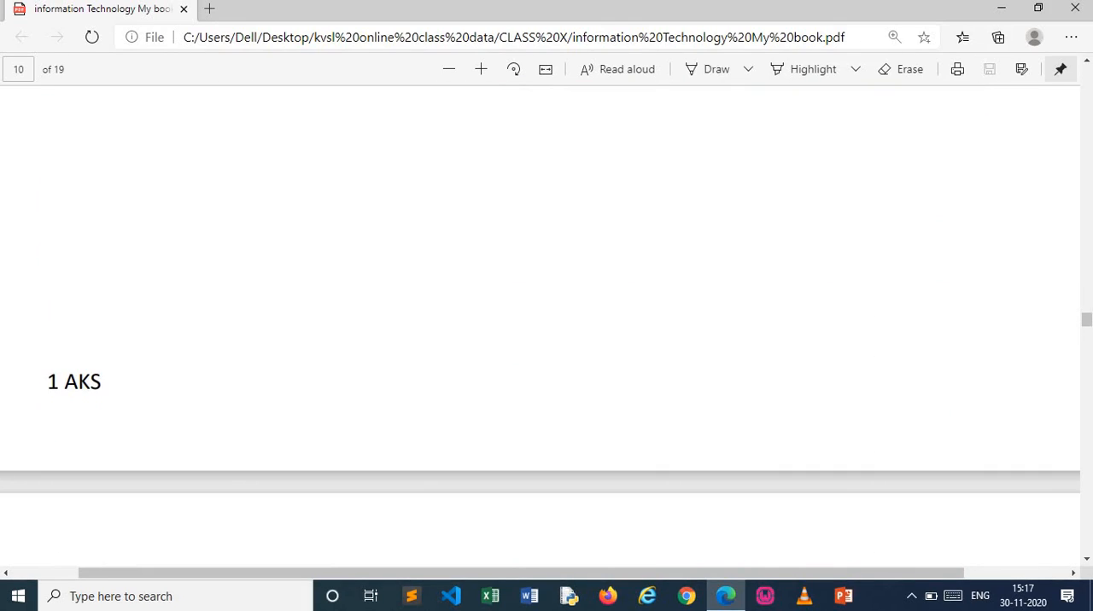
Minimize the browser, switch to LibreOffice, and create a blank Writer document in a maximized window
left_click(1004, 8)
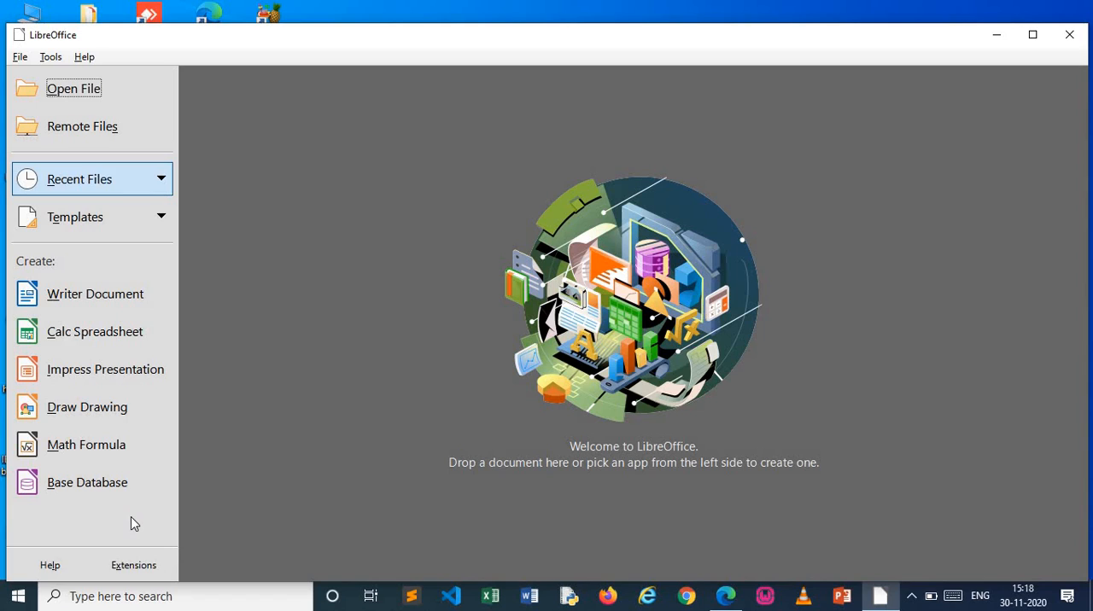
left_click(109, 305)
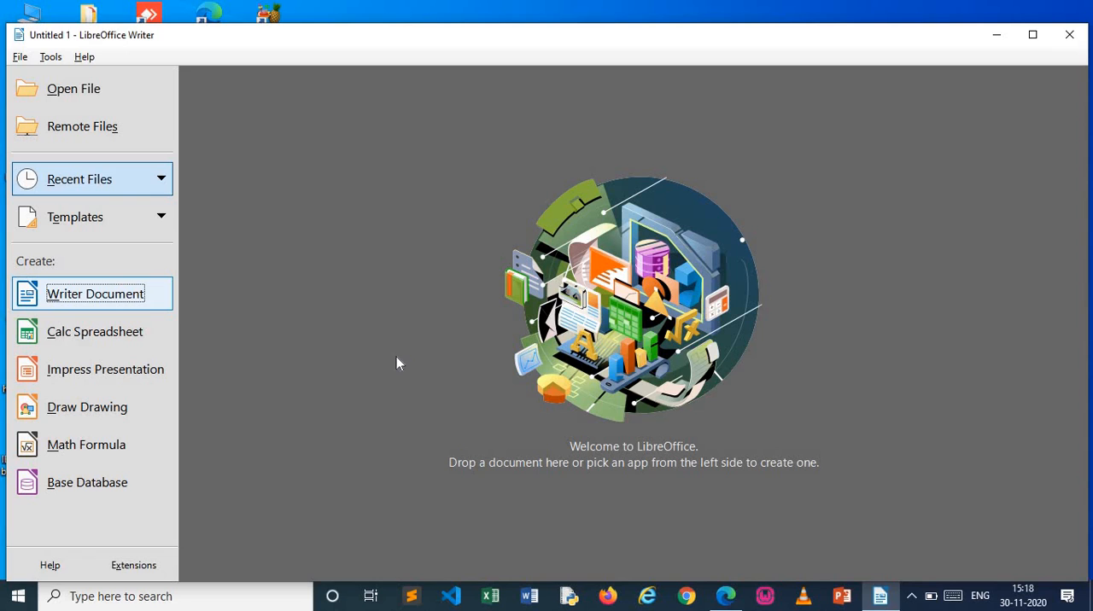
left_click(144, 299)
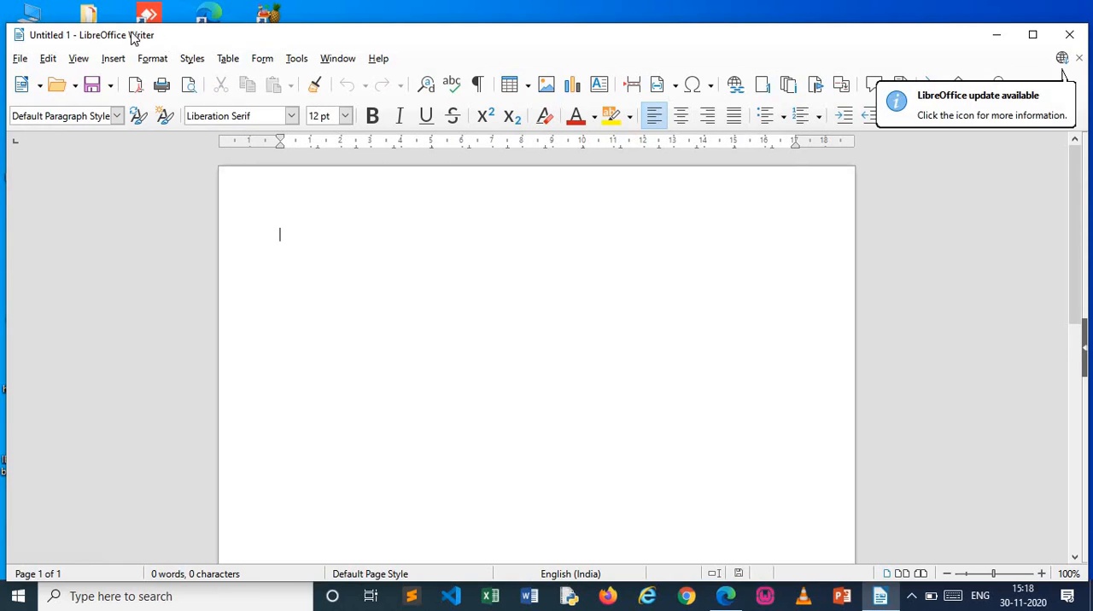
left_click(1035, 38)
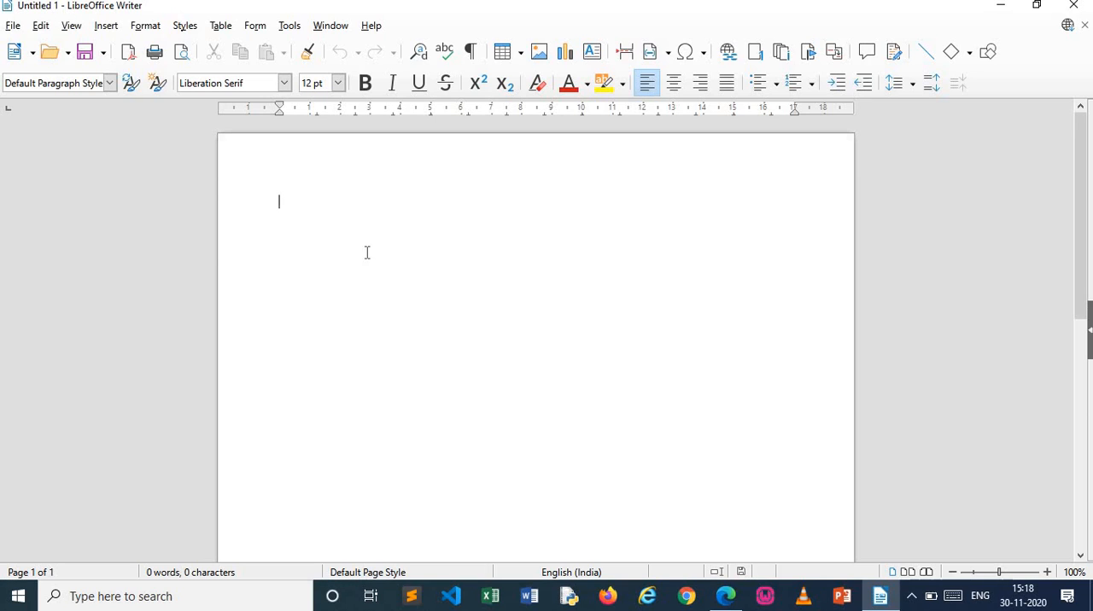
key("alt+f")
key("Down")
key("Down")
key("Down")
key("Down")
key("Down")
key("Down")
key("Down")
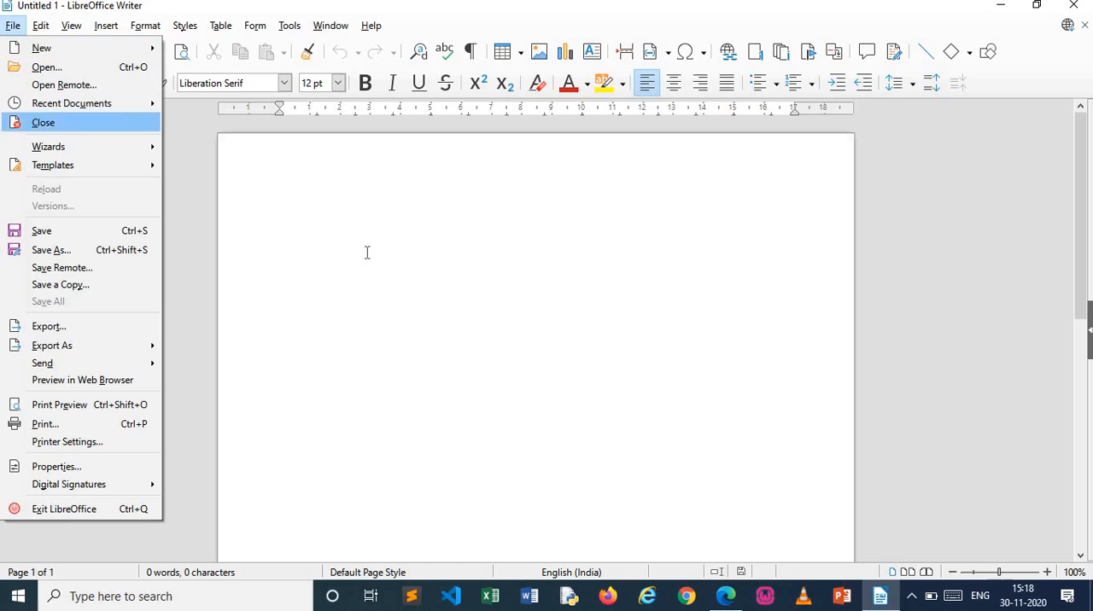
key("Down")
key("Down")
key("Escape")
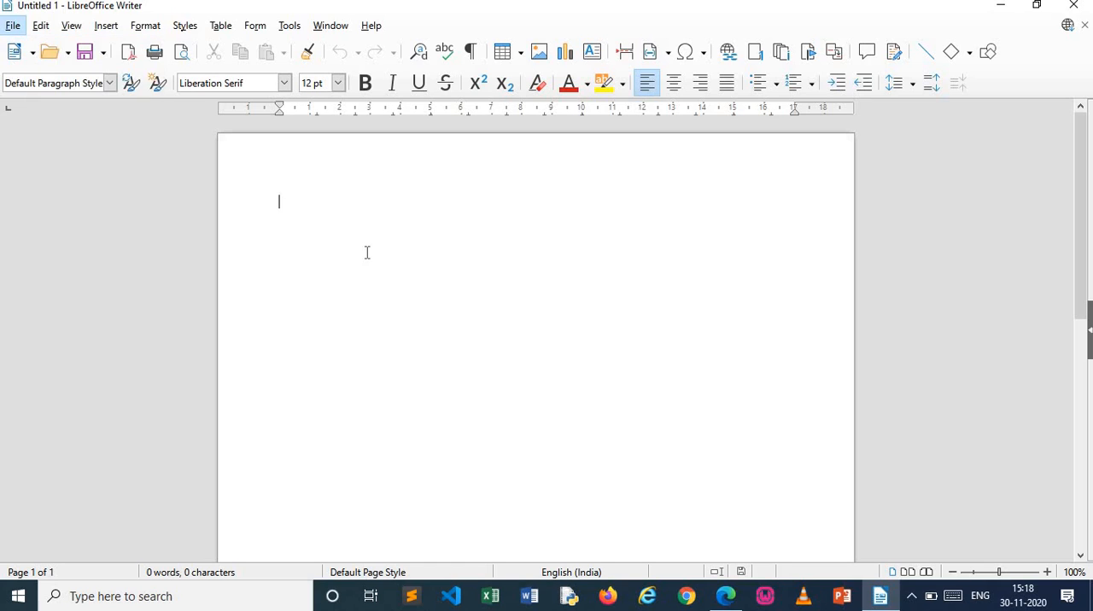
key("Escape")
Save the blank document in the Documents folder as "word2" in Word 97–2003 (*.doc) format, keeping the Word format
key("ctrl+shift+s")
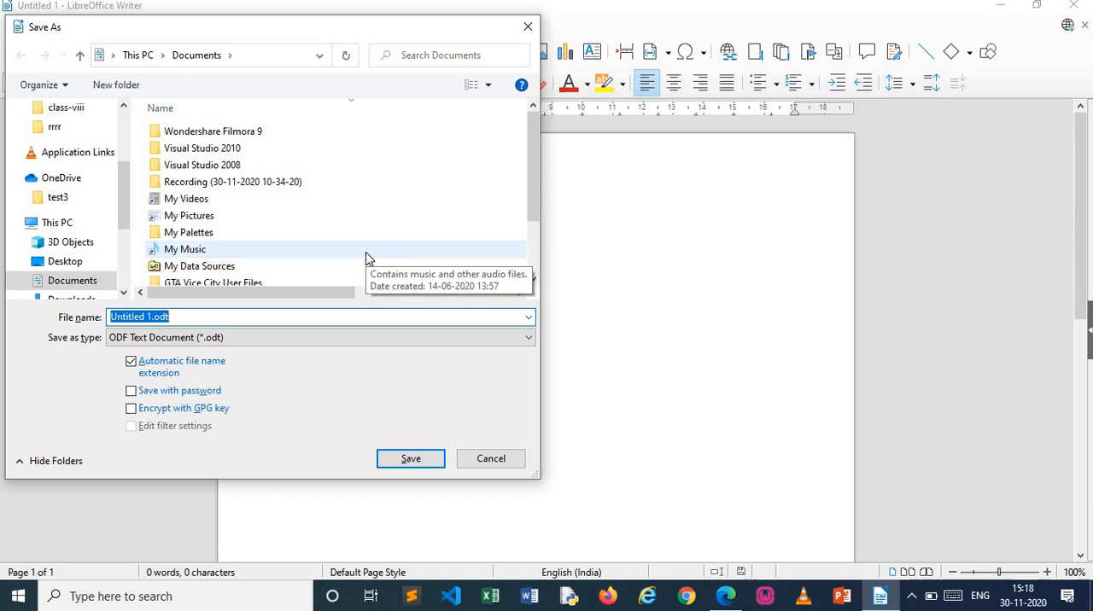
type("word2")
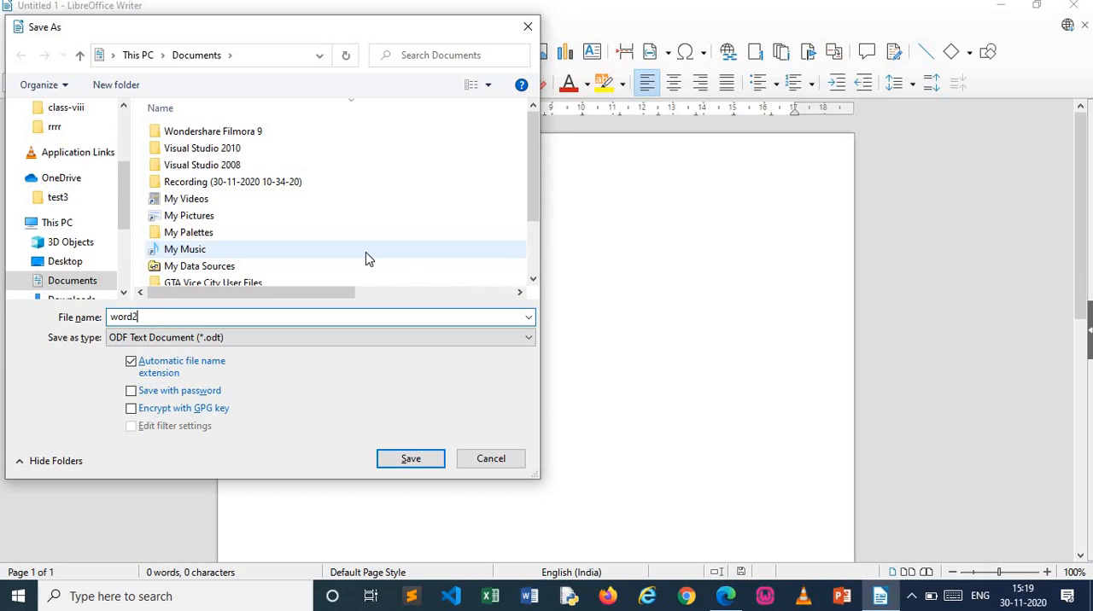
left_click(382, 331)
left_click(381, 330)
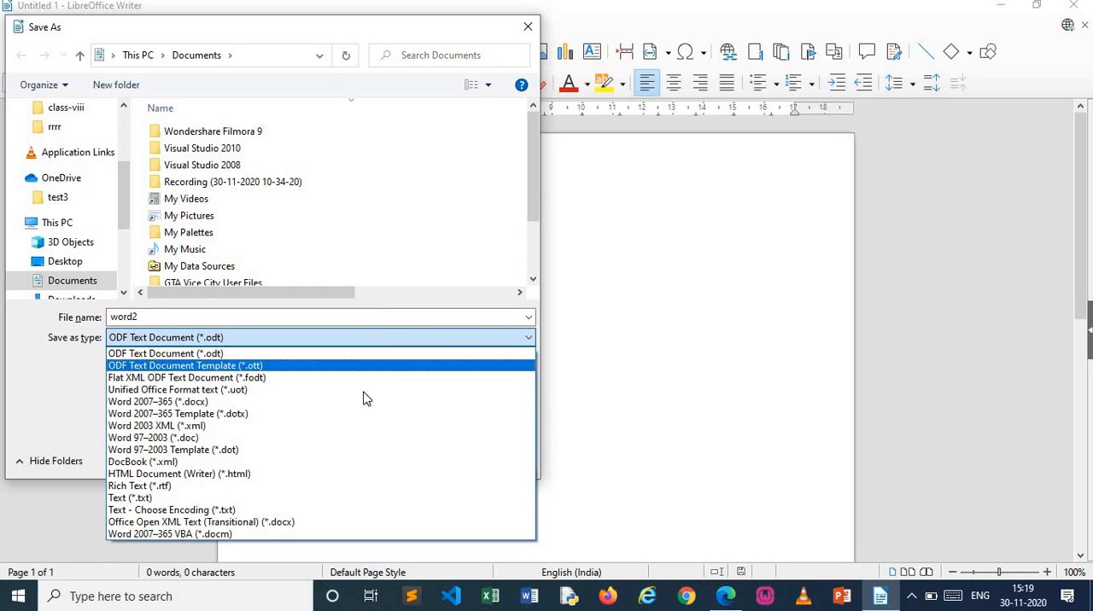
left_click(350, 439)
left_click(422, 457)
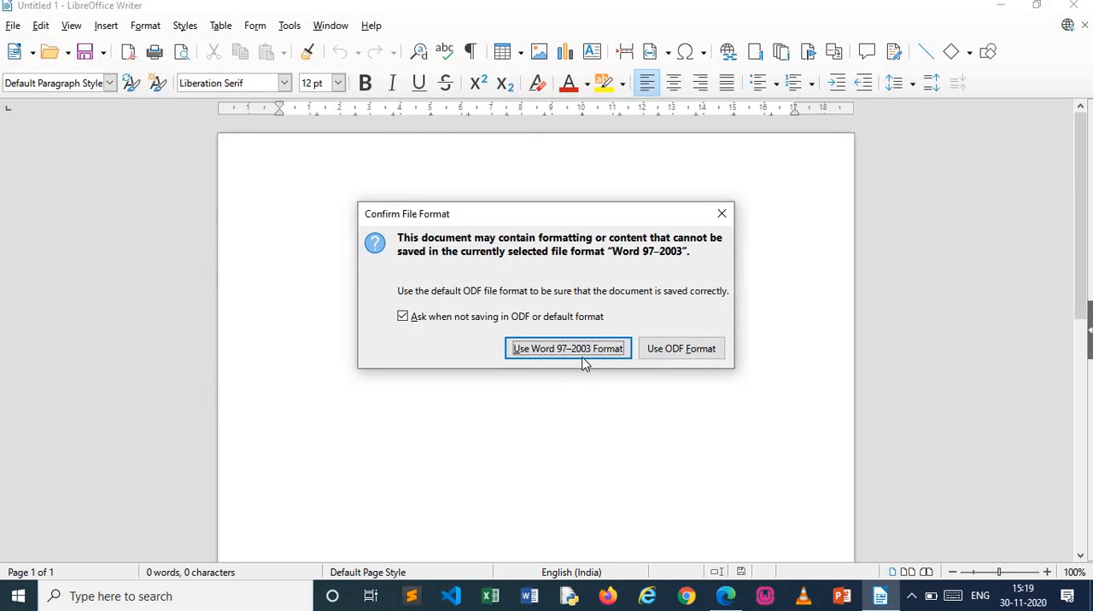
left_click(584, 363)
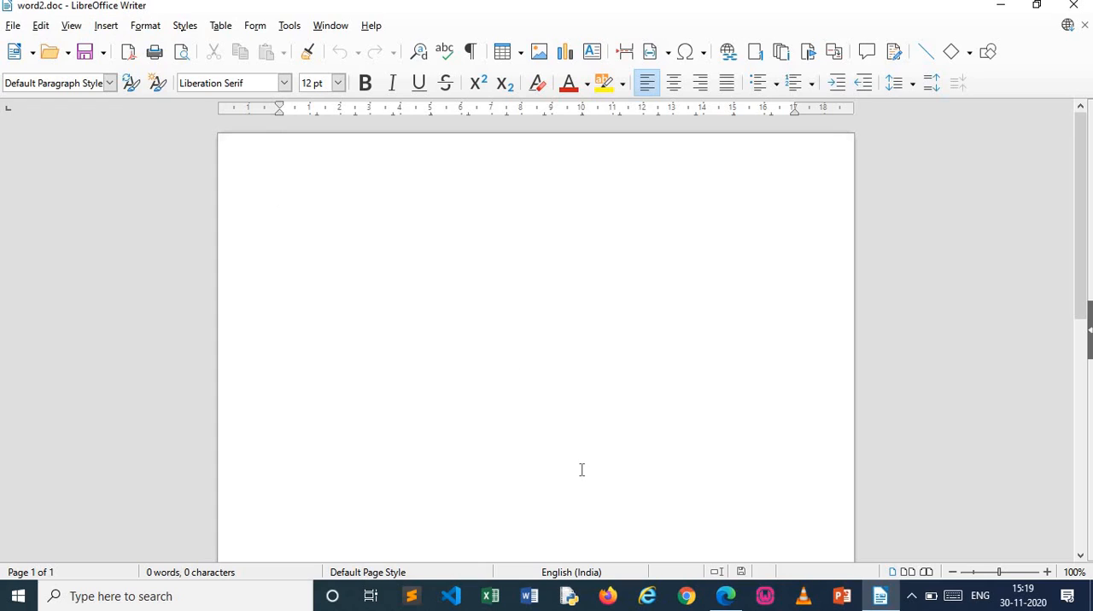
Enter "Title bar", "Menu Bar" and "Rulers" on separate lines at the start of the document
type("Tit")
type("le bar")
type("Menu Bar")
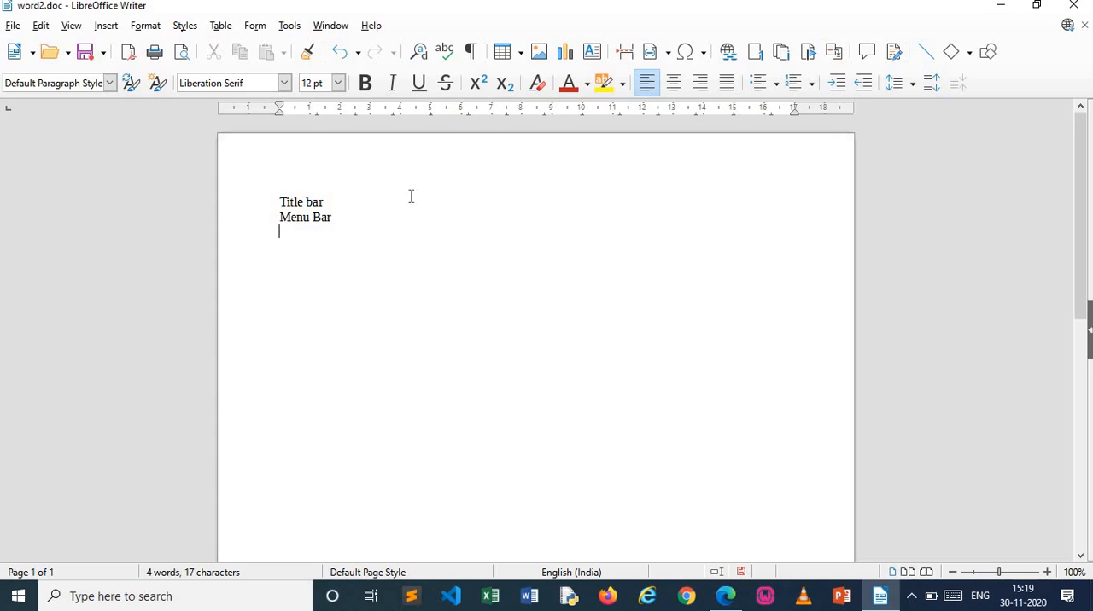
type("Rulers")
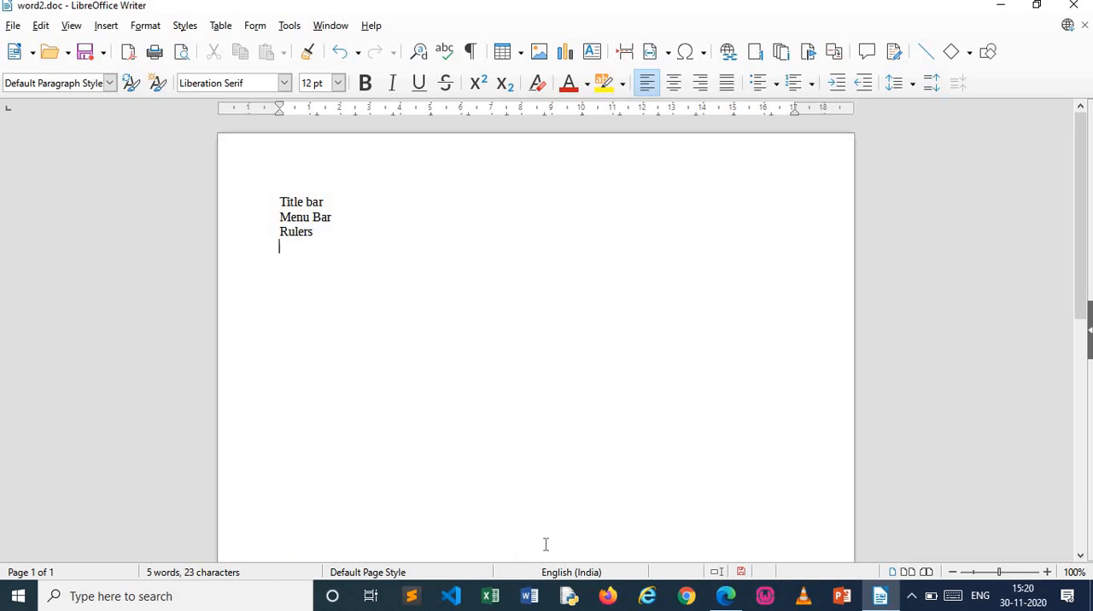
Add the lines "status bar" and "Hello There you to" below "Rulers"
type("status bar")
key("Return")
type("Hello The")
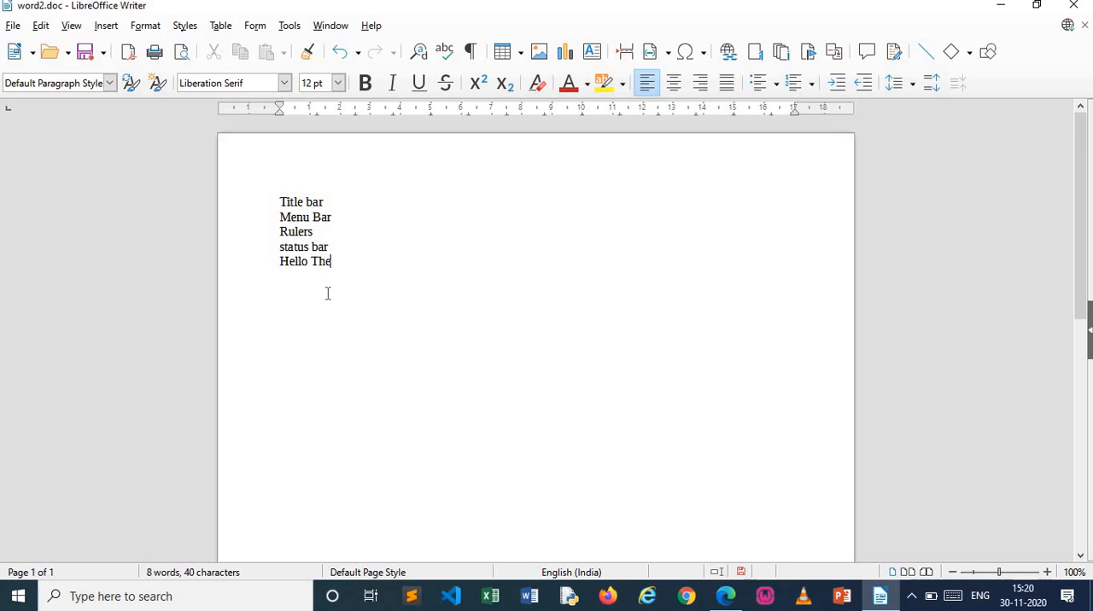
type("re you to")
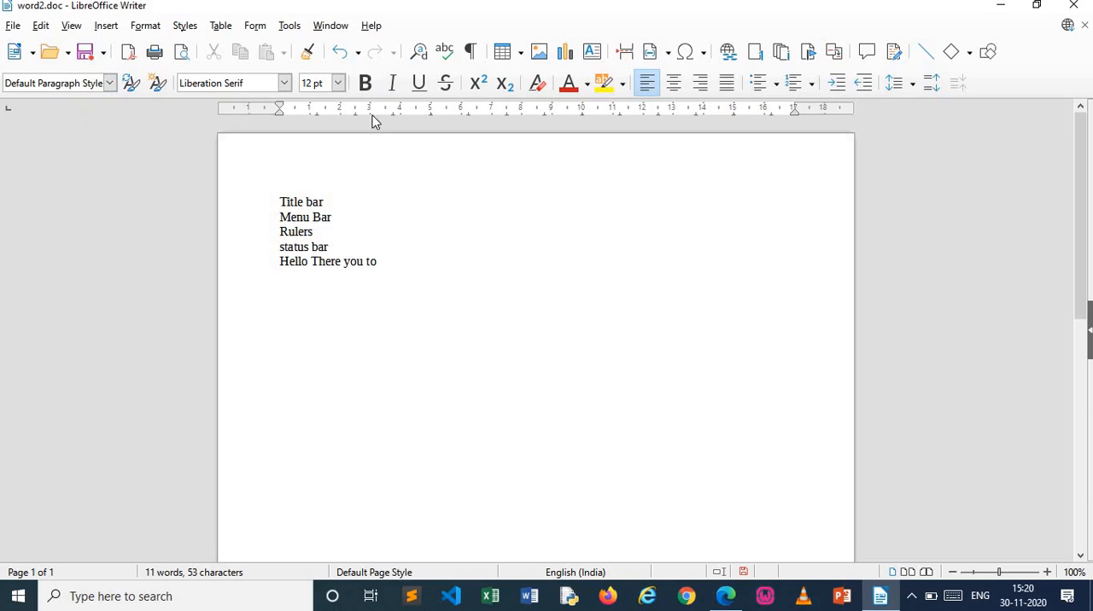
Add "formatting bar", "standard bar" and "work area" on separate lines at the end of the list
type("formatting bar")
type("tand")
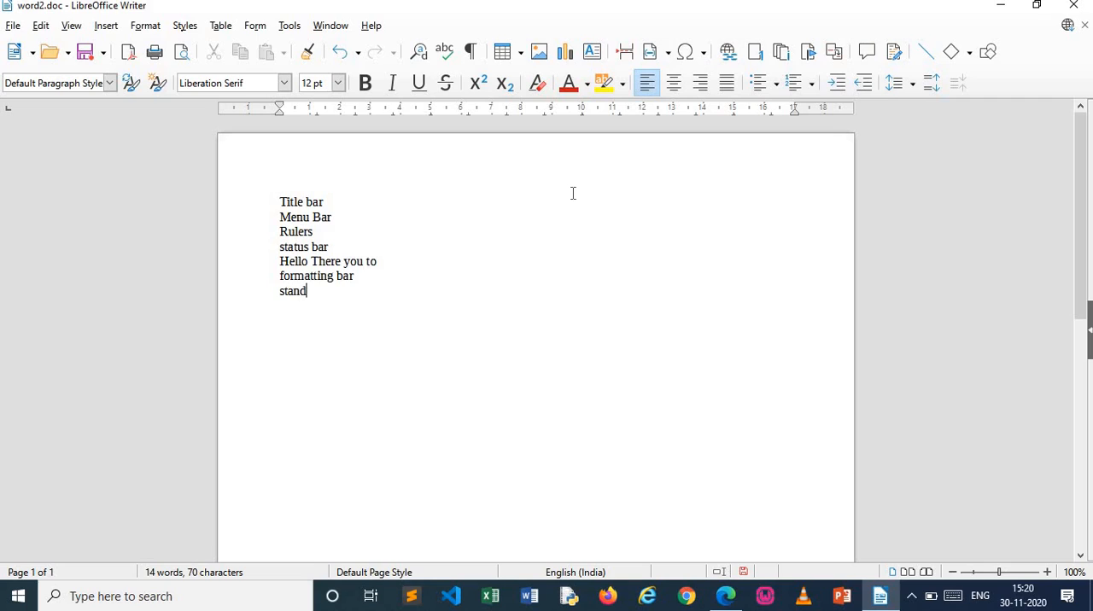
type("ard bar ")
type(" work are")
type("a")
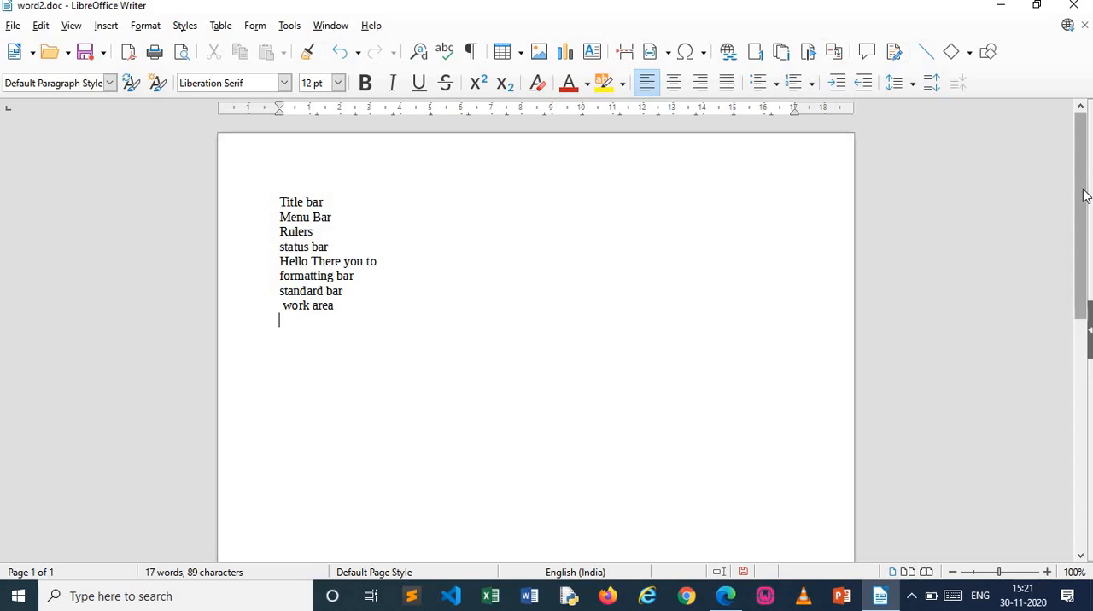
Add "scroll bar" as the last line of the list
mouse_move(1082, 190)
left_mouse_down()
mouse_move(1082, 325)
mouse_move(1082, 189)
left_mouse_up()
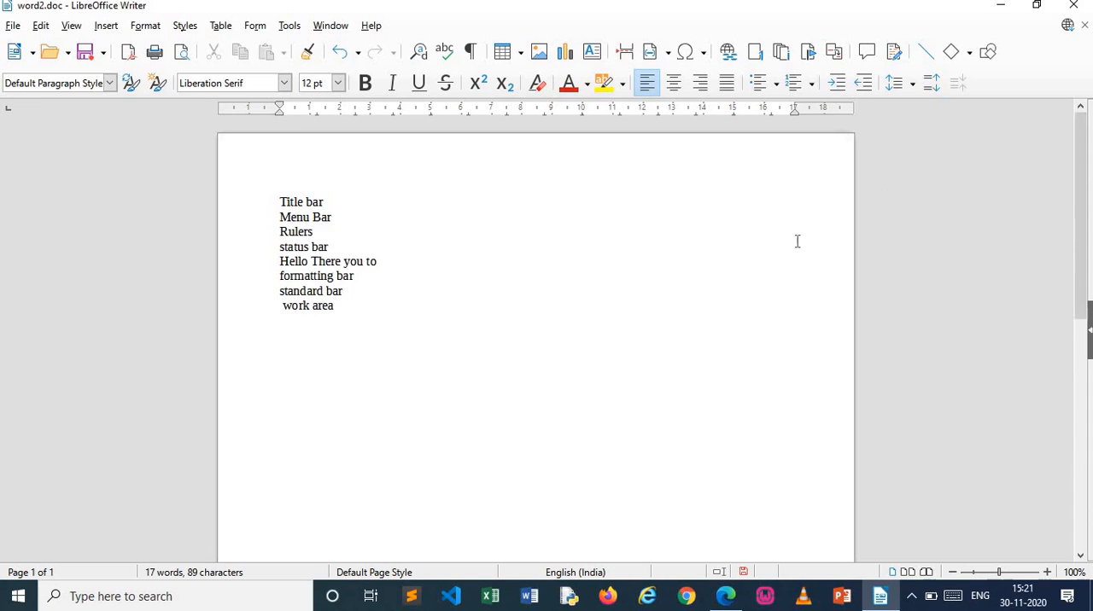
type("acid")
key("BackSpace")
key("BackSpace")
key("BackSpace")
key("BackSpace")
type("scroll bar")
Replace all of the document's text with the heading "Closing a Document:" and start a new line
key("ctrl+a")
key("Delete")
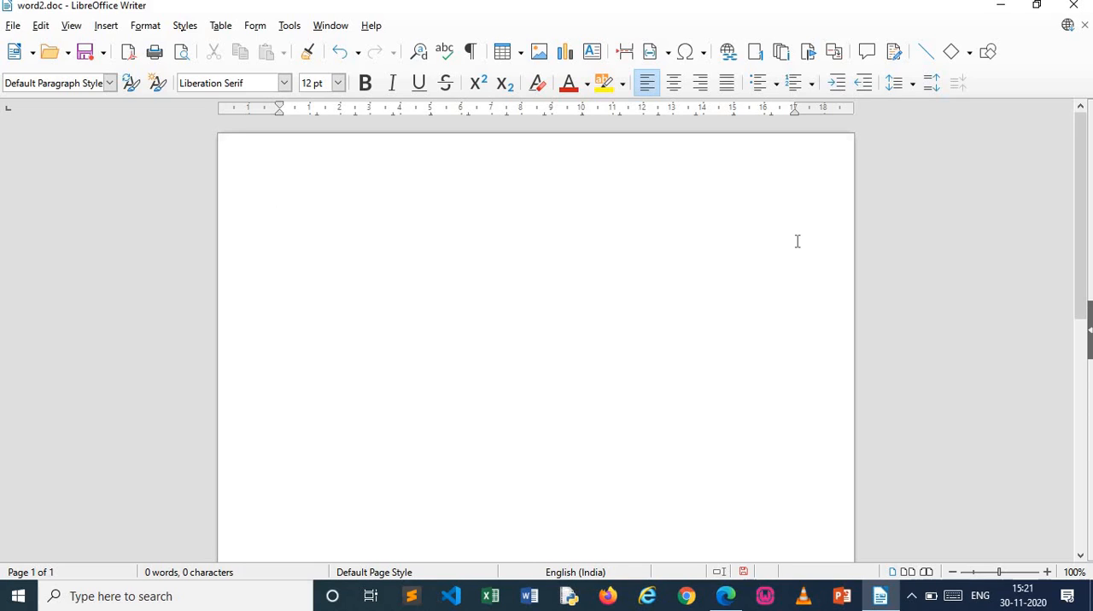
type("Closing ")
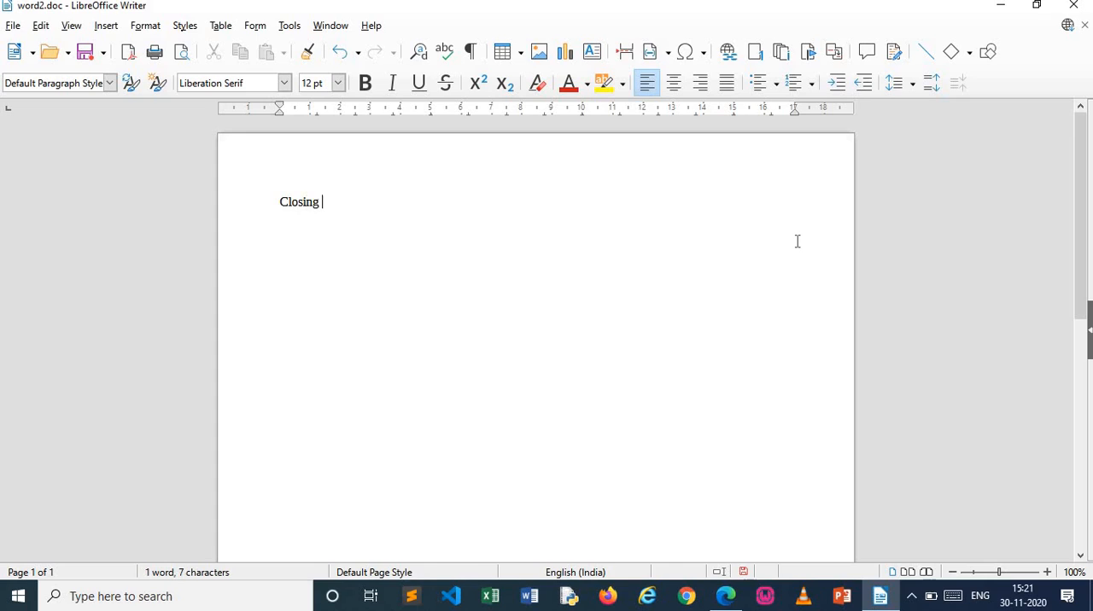
type("a Sc")
key("BackSpace")
type("Sc")
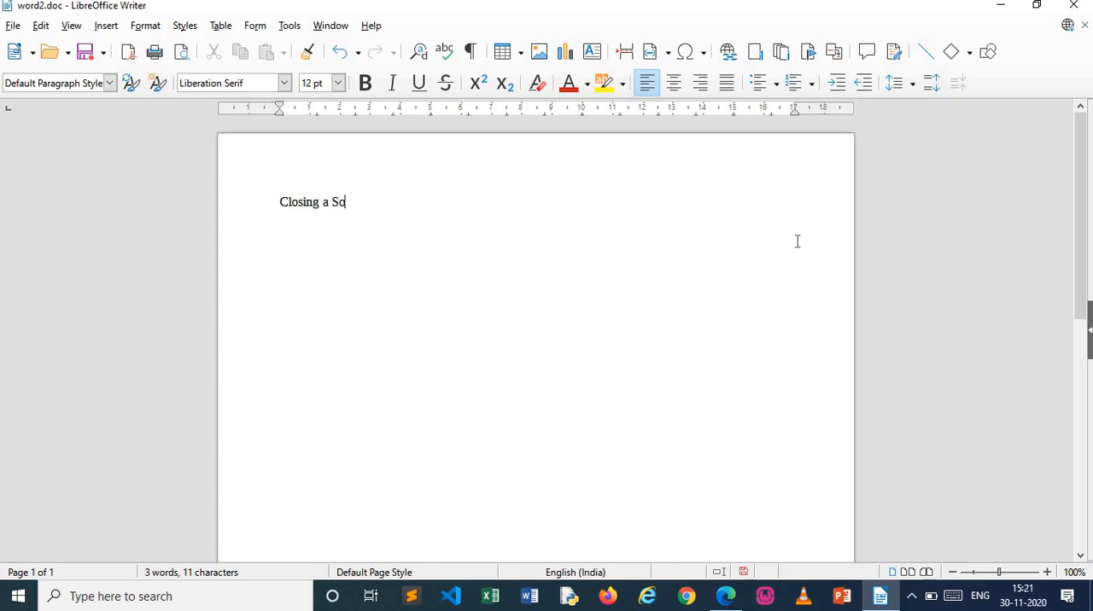
key("BackSpace")
key("BackSpace")
type("D")
type("ocument")
type(";")
key("Return")
key("BackSpace")
key("BackSpace")
type(":")
key("Return")
Enter "To close a document on which you were working." below the heading
type("To co")
key("BackSpace")
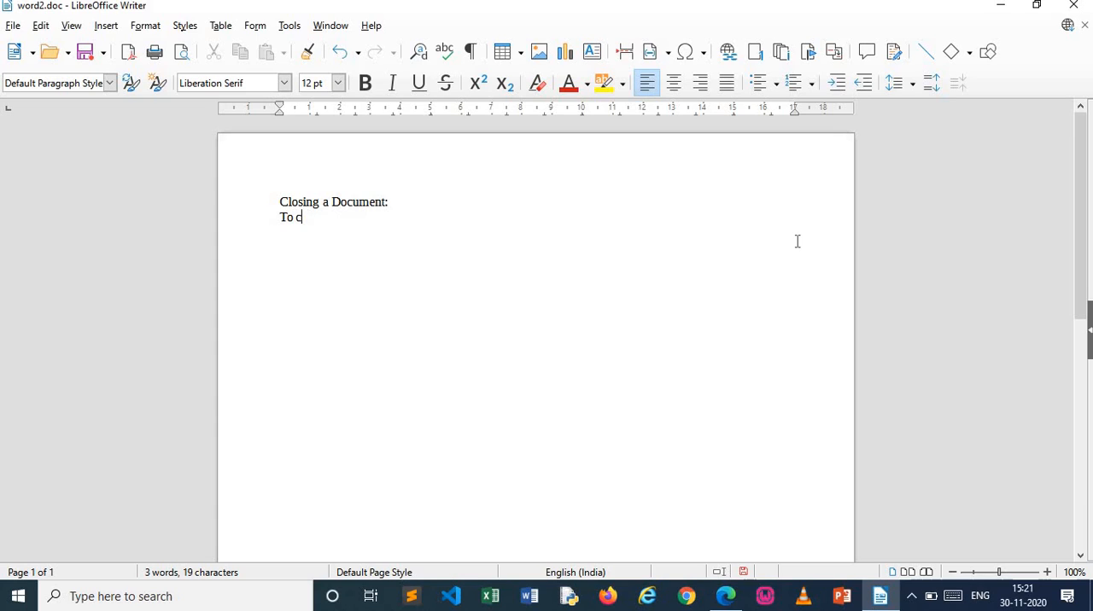
type("lose a document on which you ew")
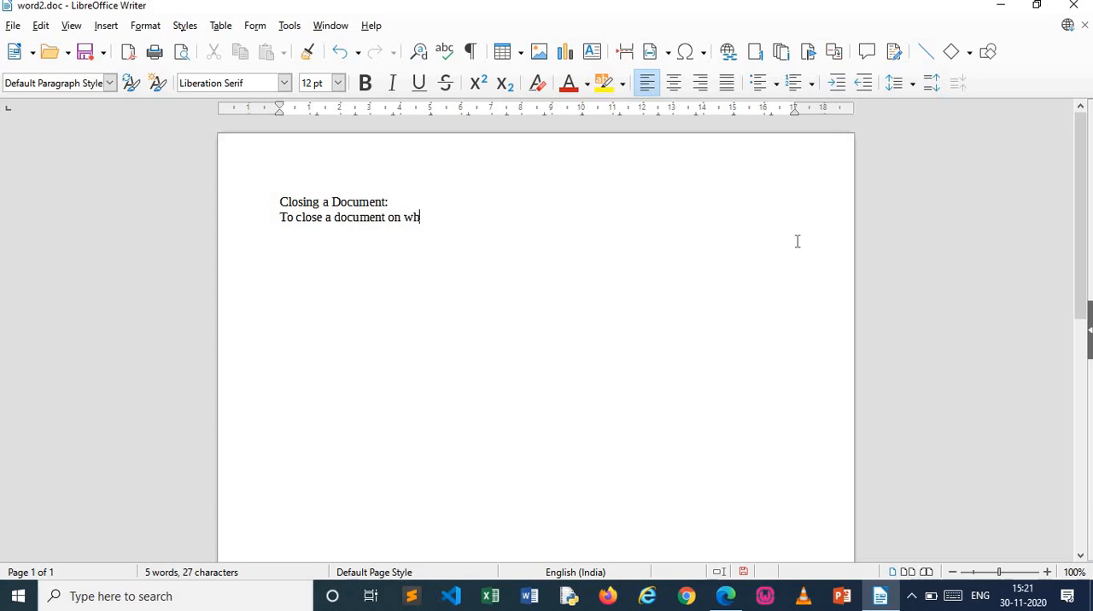
key("BackSpace")
key("BackSpace")
type("were working. ")
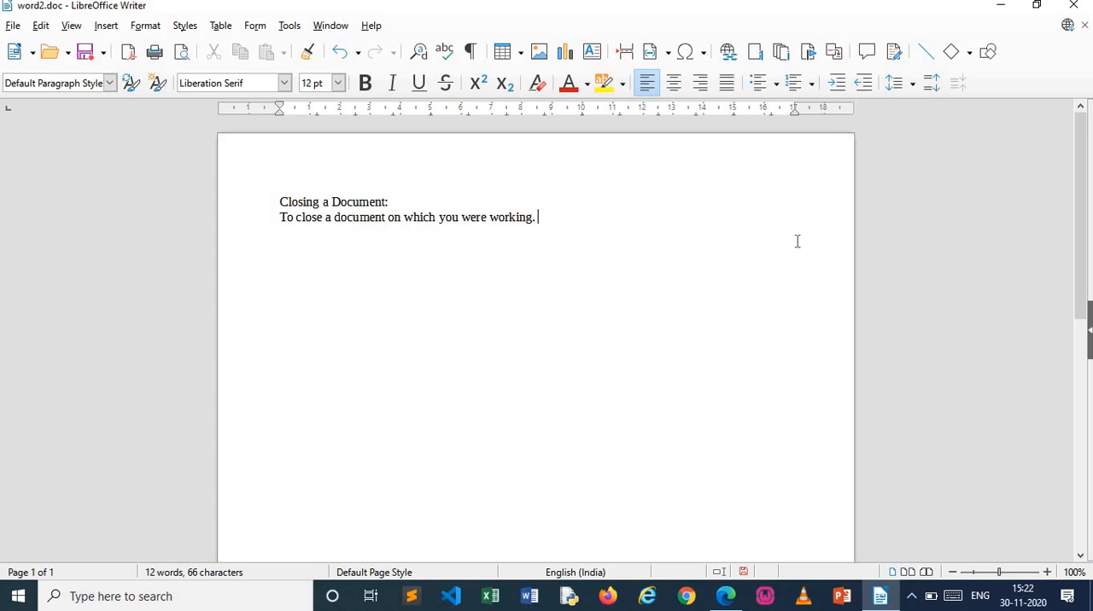
type("Select close from the f")
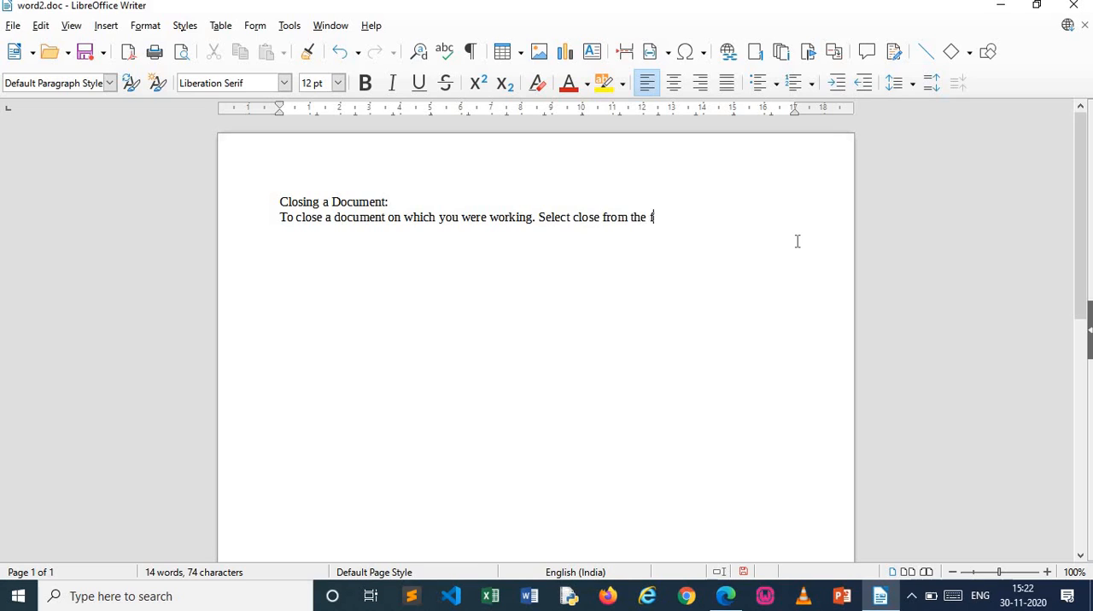
type("ile drop down ment")
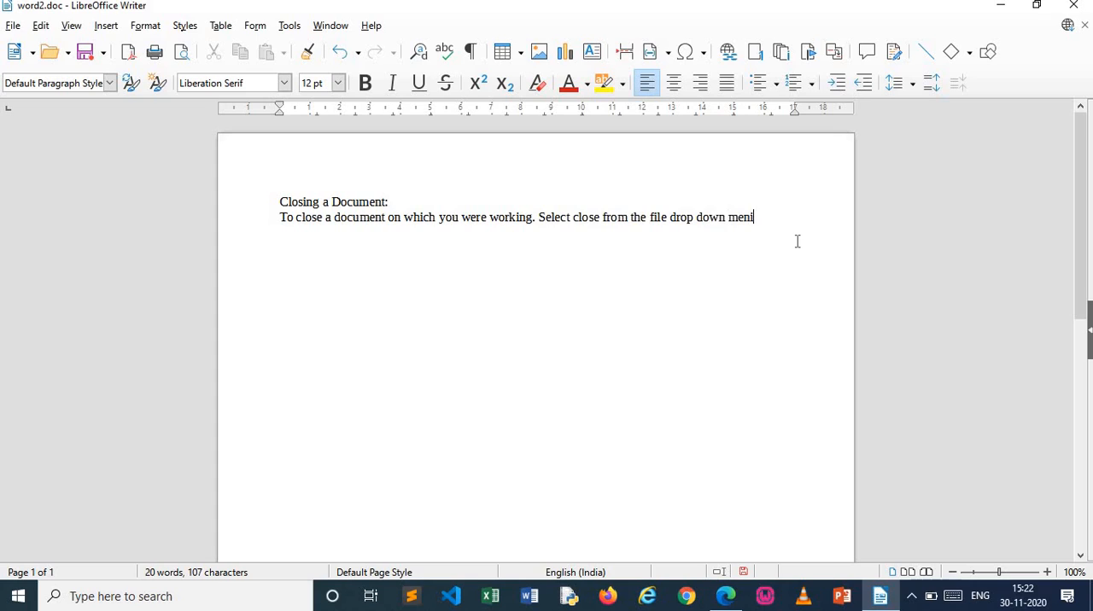
type("u")
Continue the paragraph with "Select close from the file drop down menu and the document file well be closed."
key("BackSpace")
type("u and the docume")
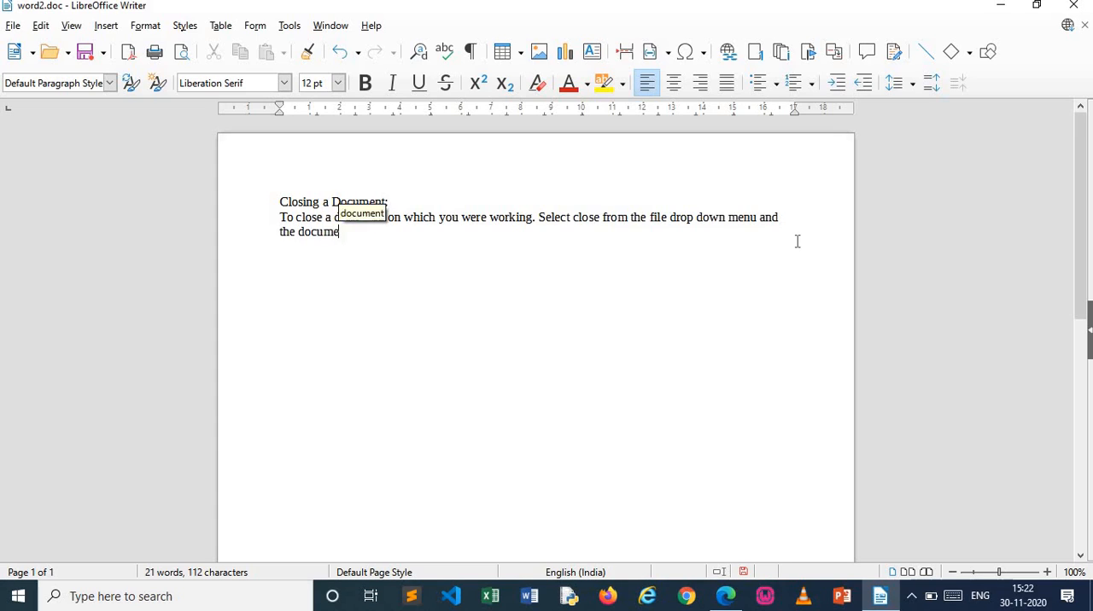
type("nt  file we")
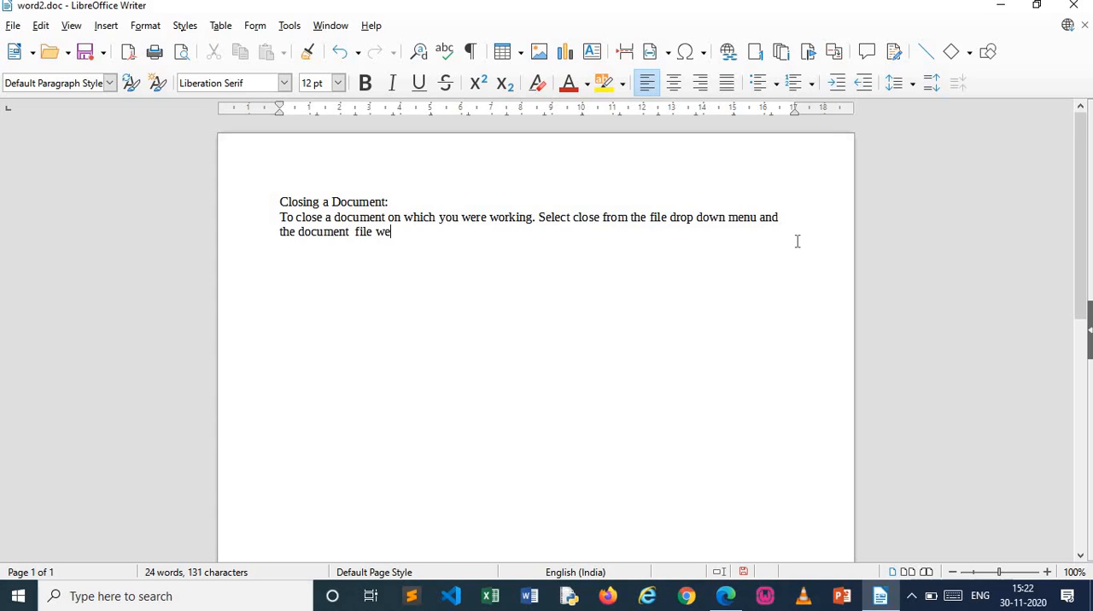
type("ll be closed. In ")
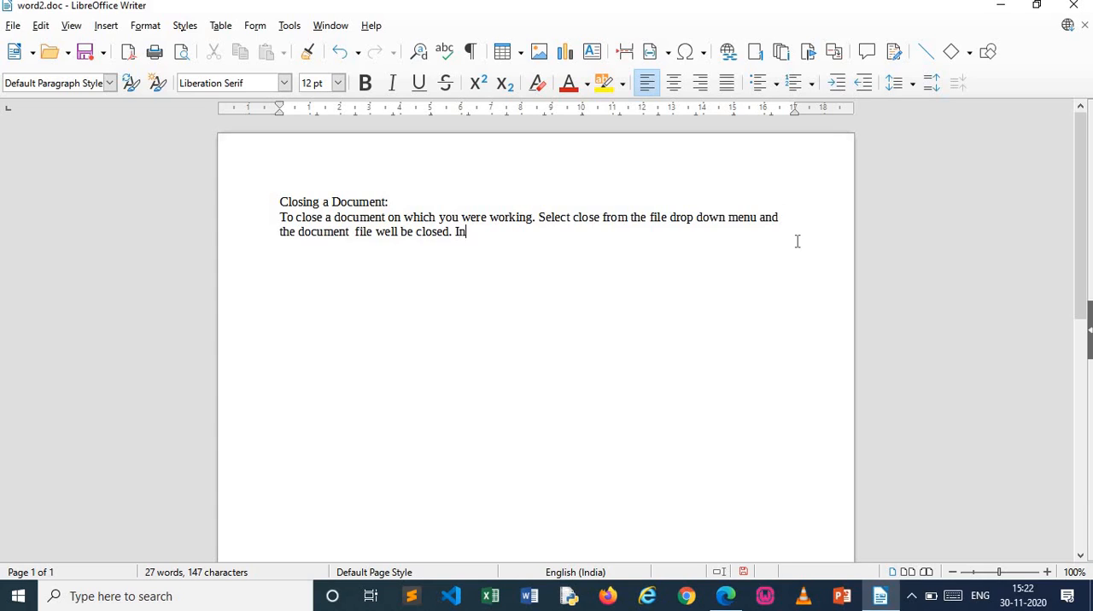
type("case you have not s")
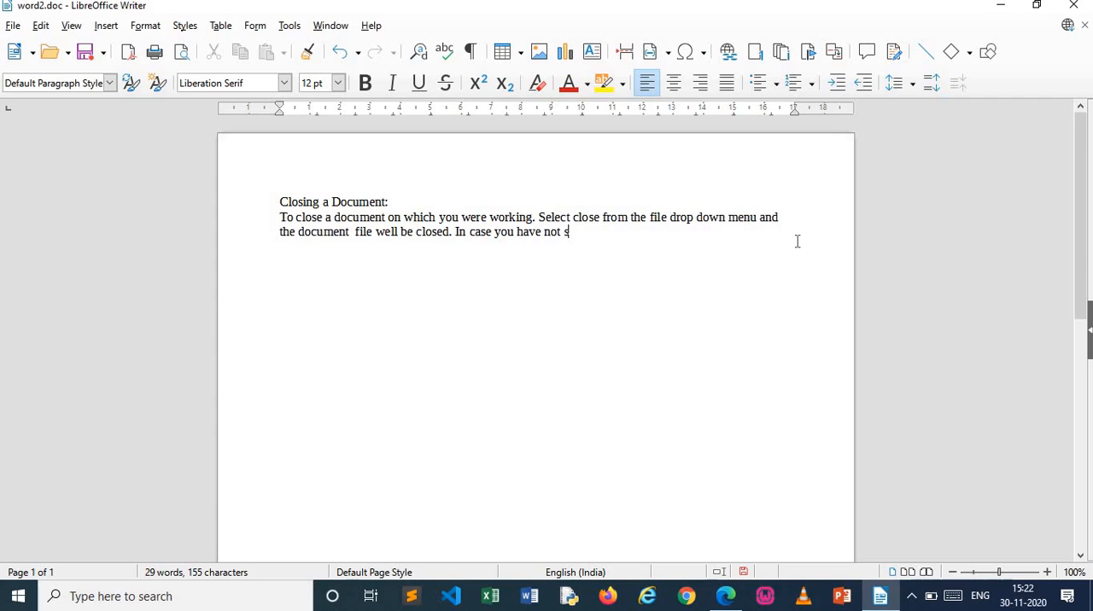
type("aved the doc")
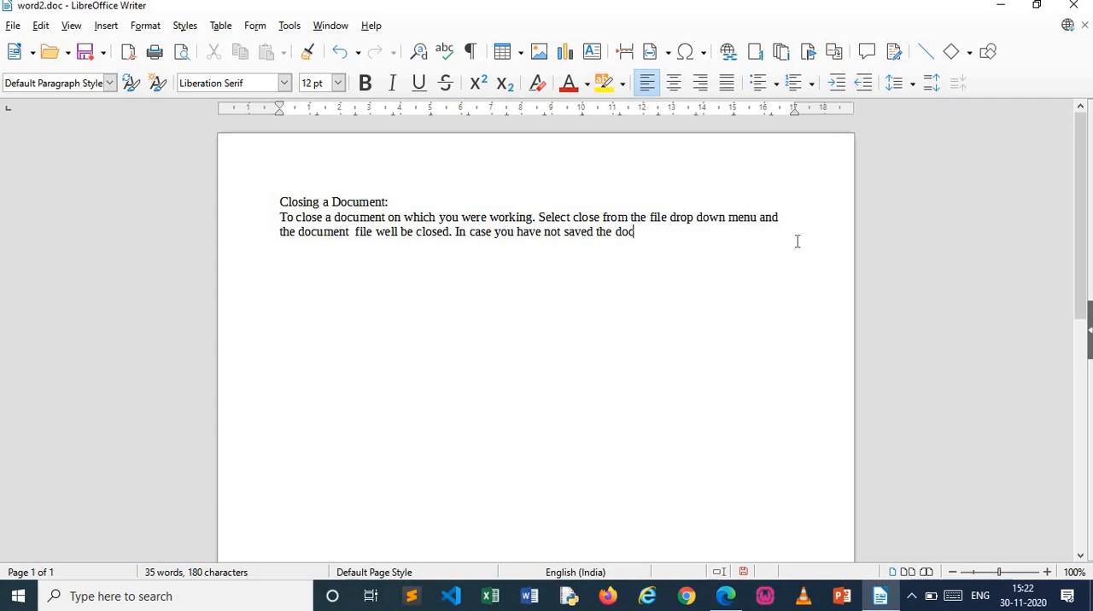
type("ument ")
type(", writer ")
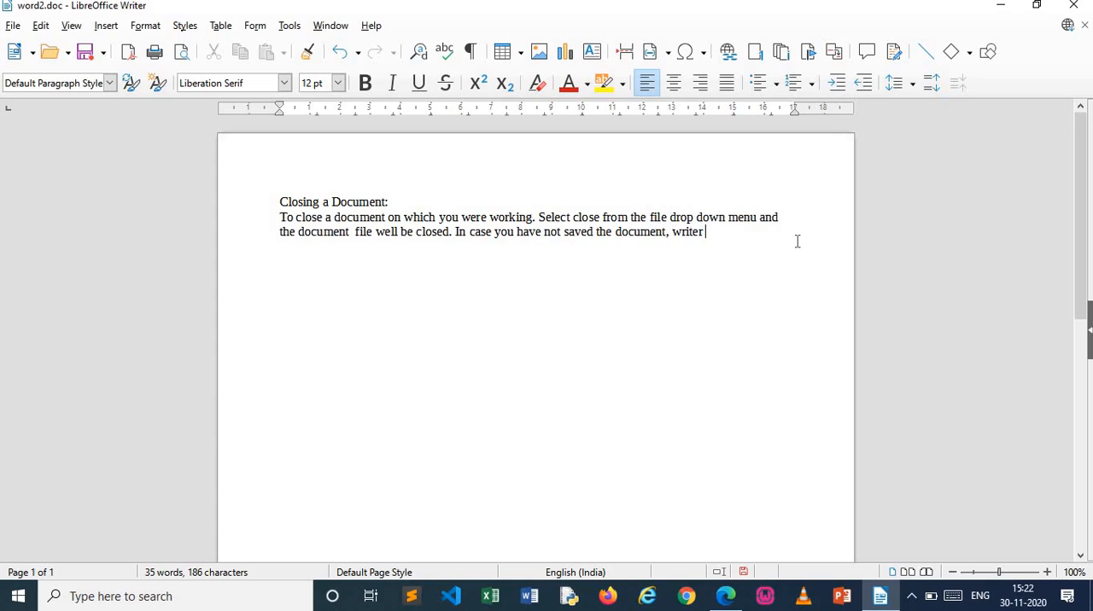
type("will prom")
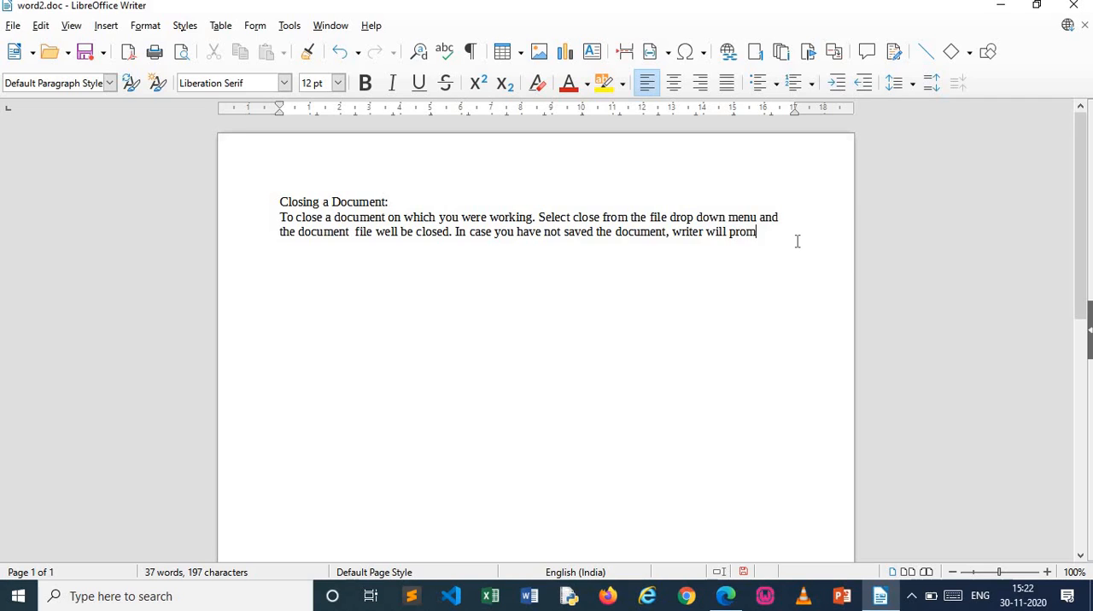
Finish the paragraph with "In case you have not saved the document, writer will prompt you to do so."
type("pt ")
type("you to do")
type(" so.")
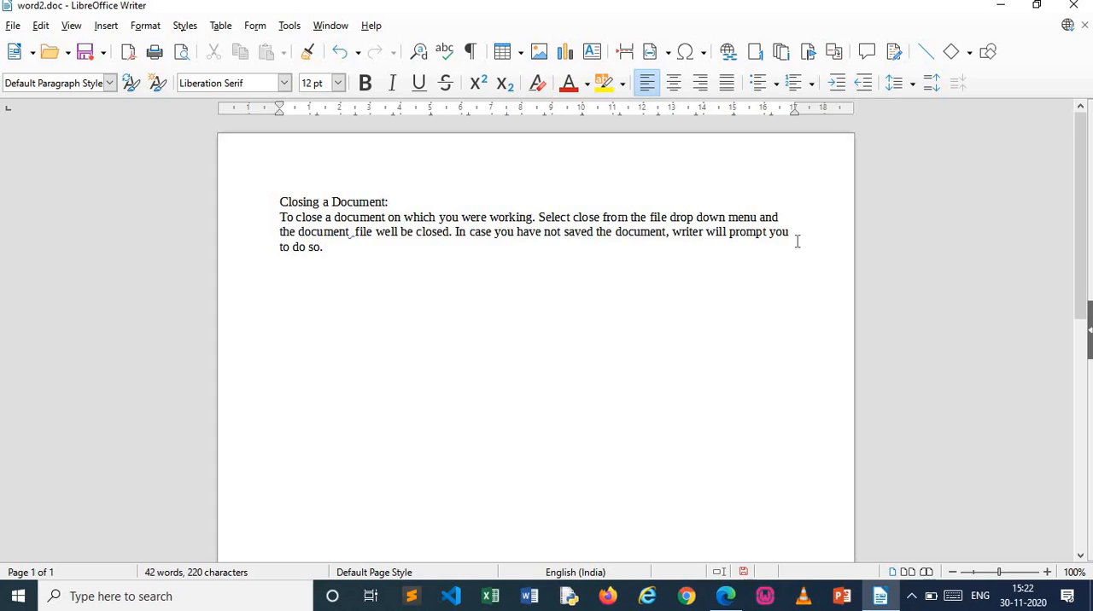
Remove the extra space before "file" in the second sentence and misspell the preceding word as "documet"
left_click(355, 232)
key("BackSpace")
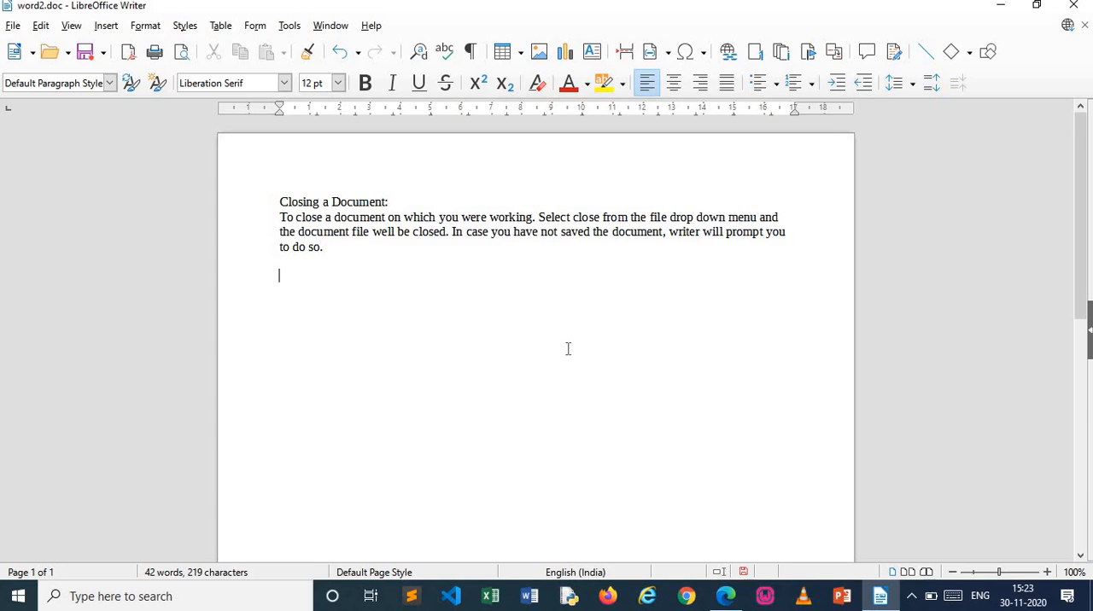
left_click(345, 231)
key("BackSpace")
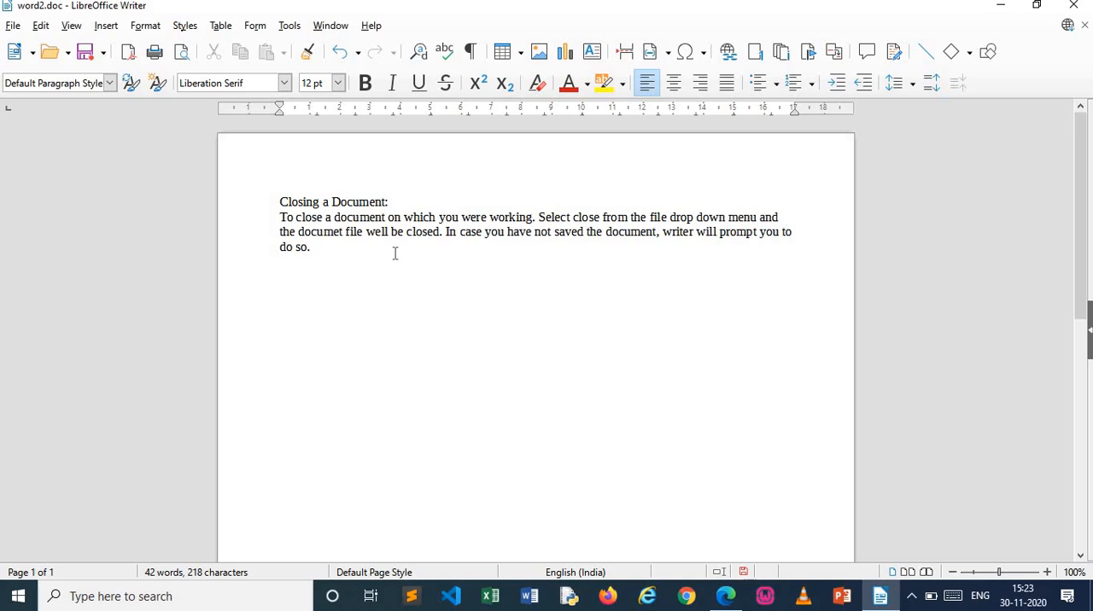
key("Return")
Replace the misspelled "documet" with the suggested spelling "document"
left_click_drag(1001, 572, 1019, 573)
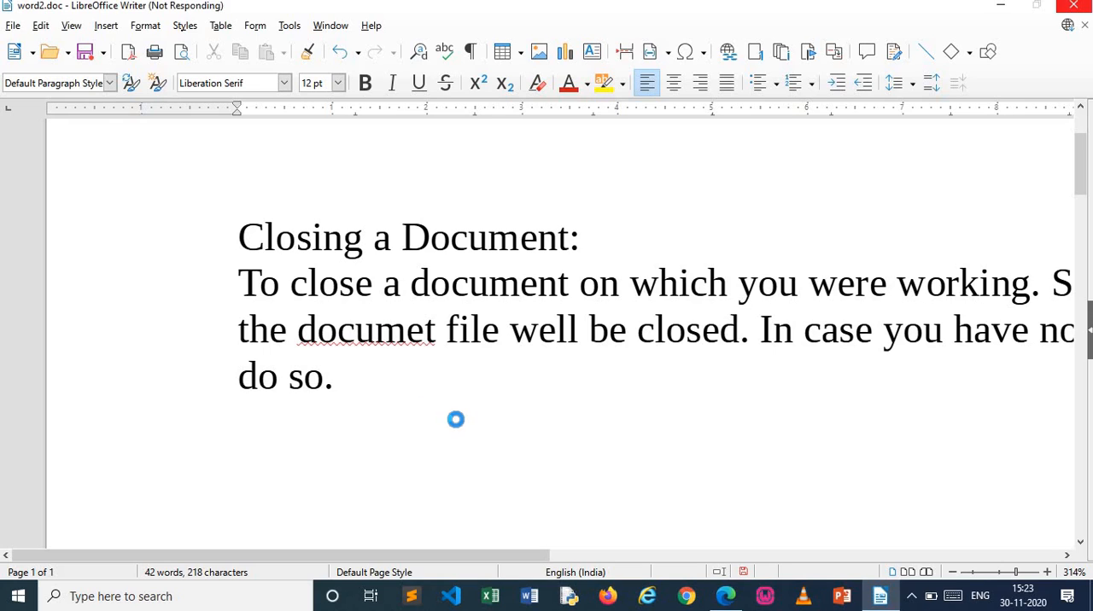
right_click(385, 352)
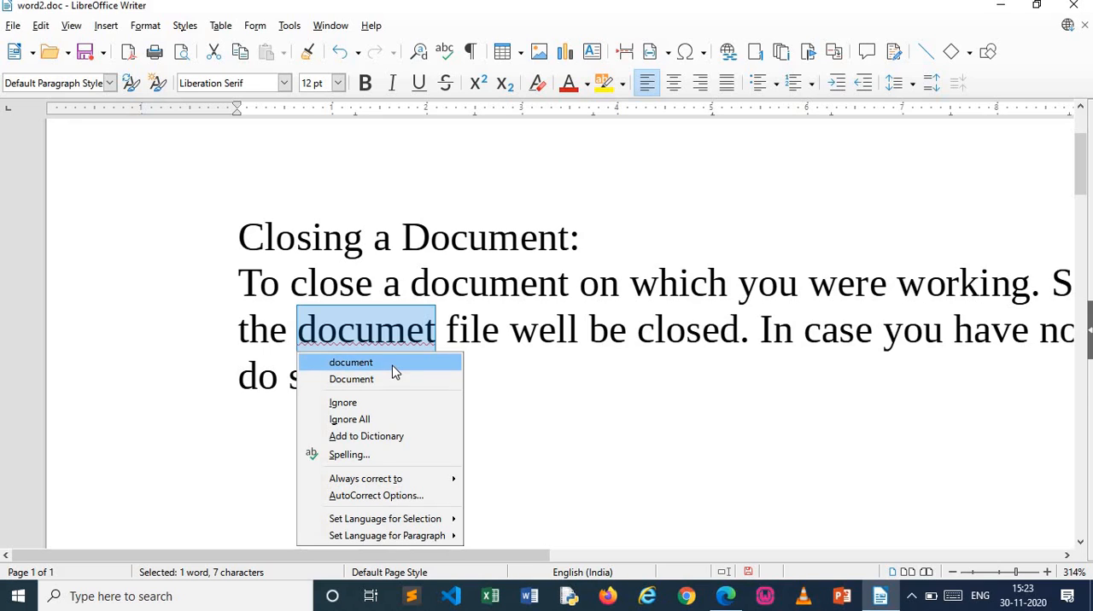
left_click(395, 363)
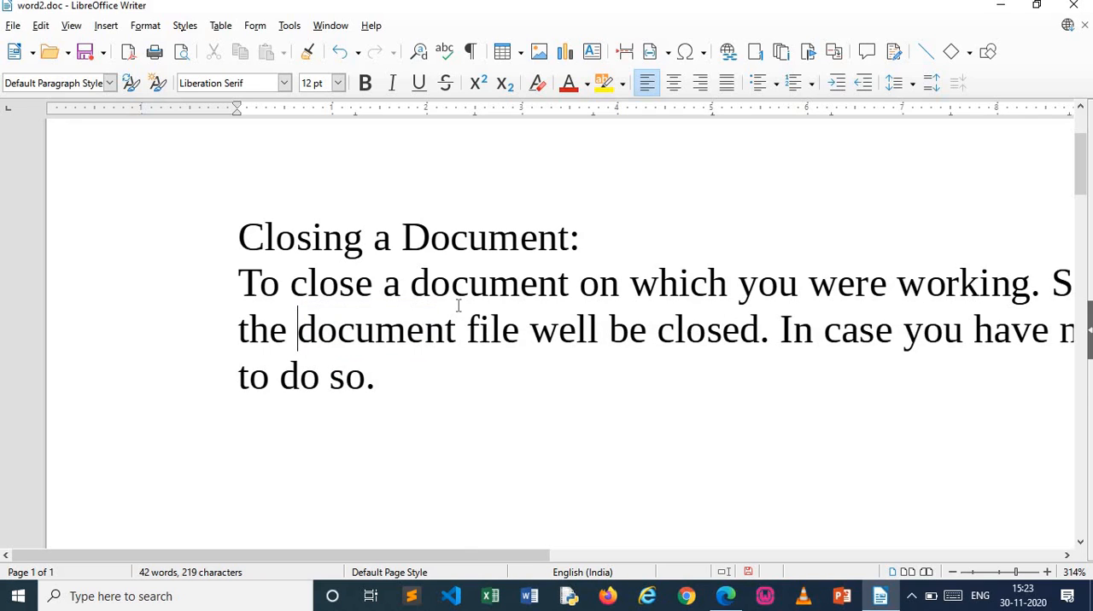
Change "a document" to "an document" in the first sentence to trigger the grammar check
left_click(400, 289)
type("n")
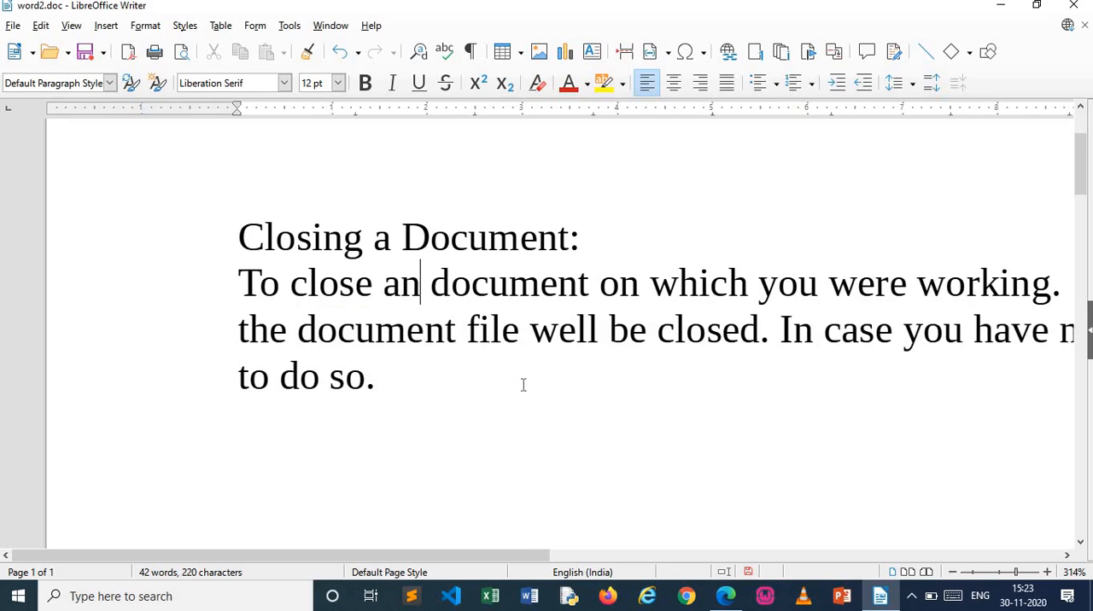
left_click(523, 385)
key("Return")
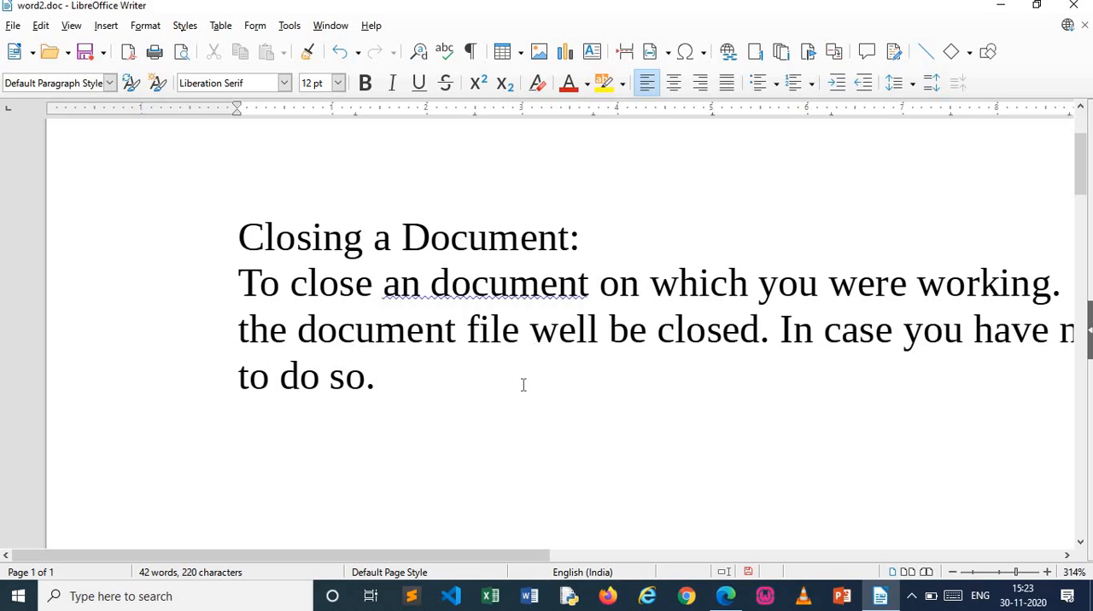
Open the online explanation for the flagged "an document", close that page and return to LibreOffice Writer
left_click(452, 293)
right_click(454, 293)
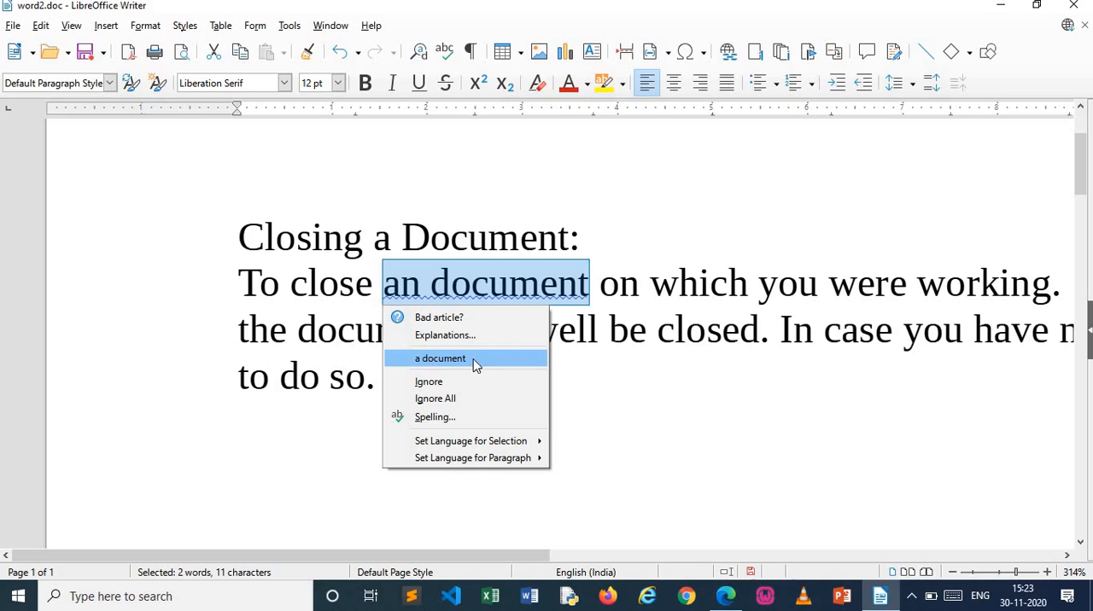
left_click(472, 337)
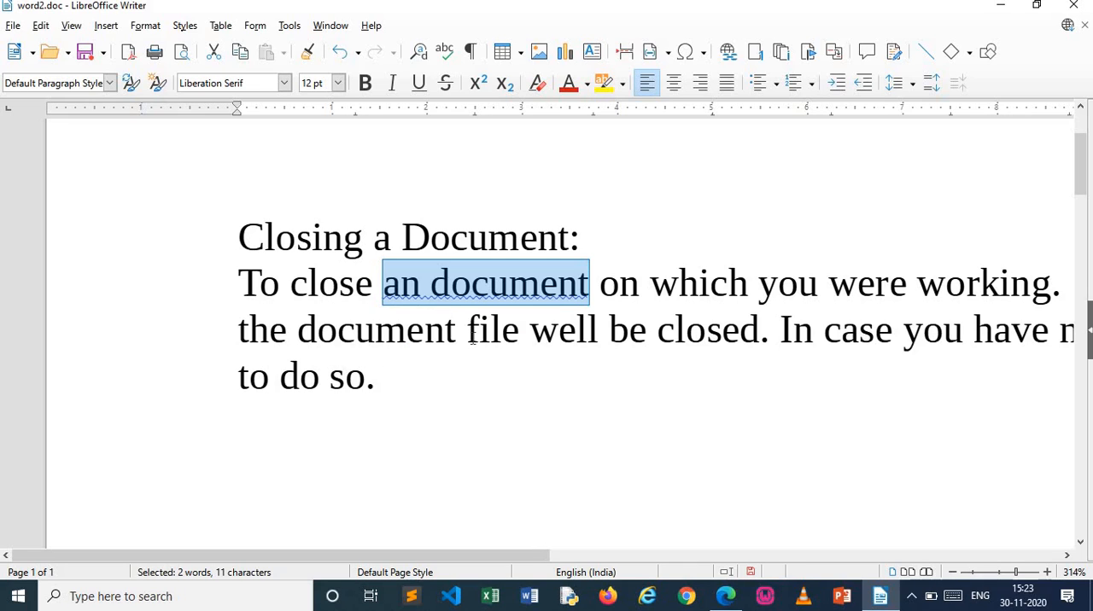
left_click(471, 337)
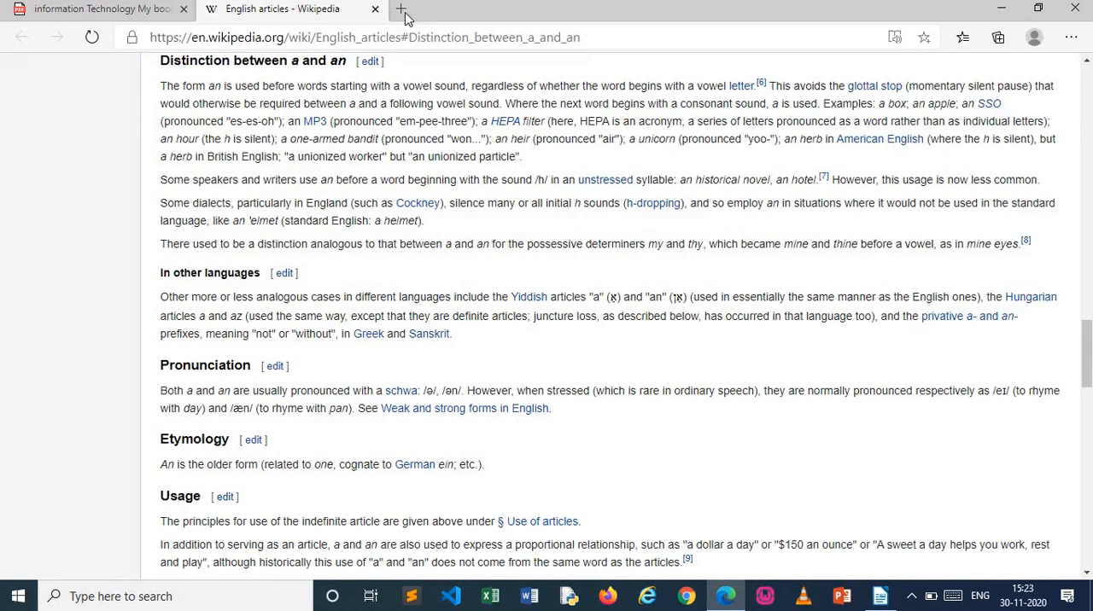
left_click(374, 9)
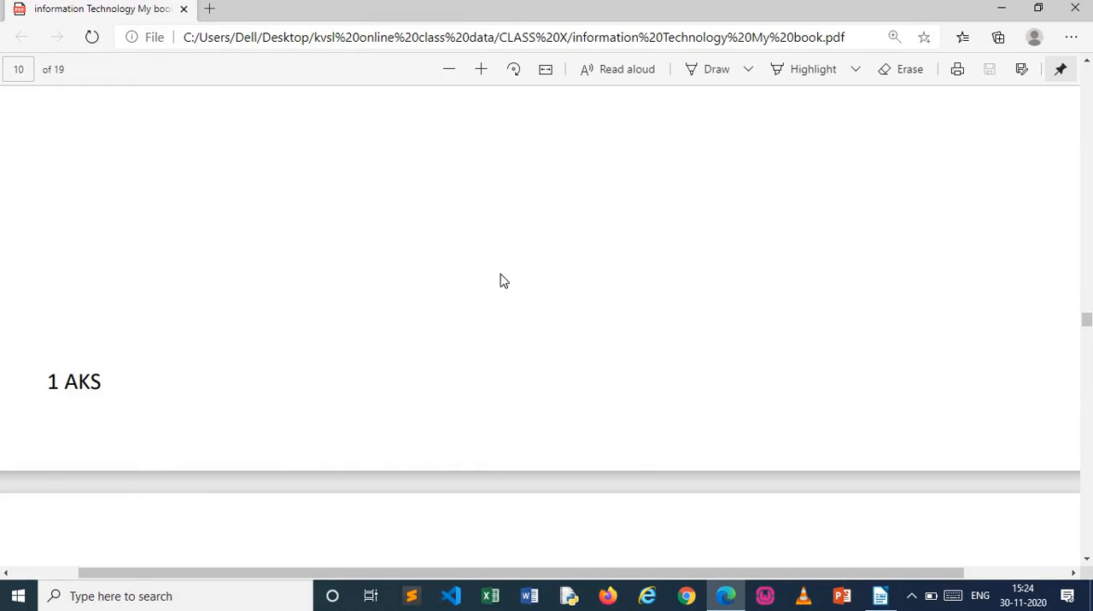
left_click(880, 596)
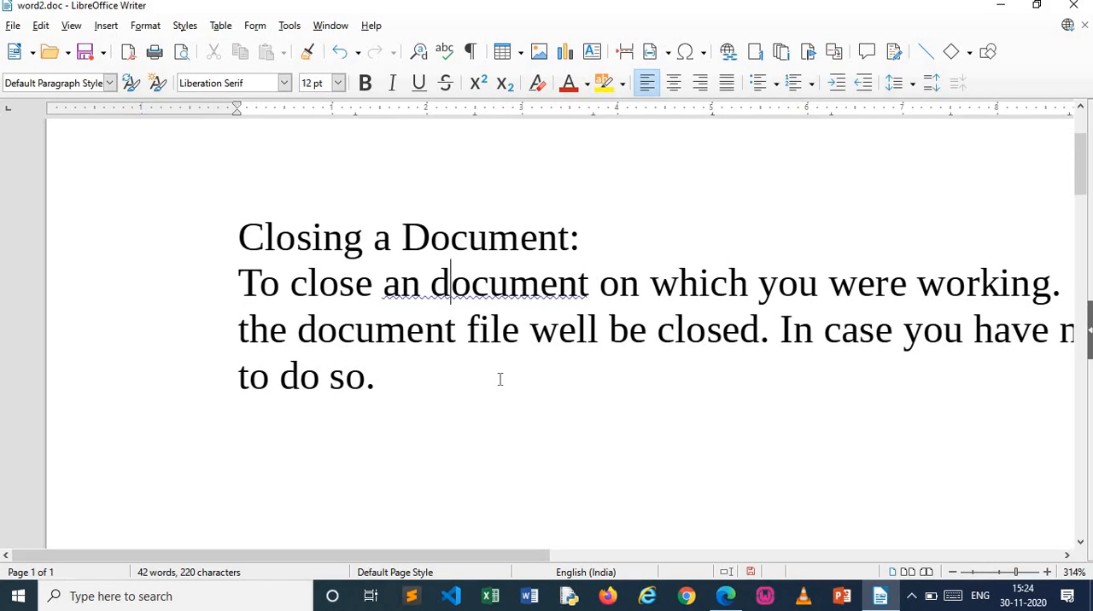
Correct "an document" to "a document" in the first sentence below the heading
key("Left")
key("Left")
key("BackSpace")
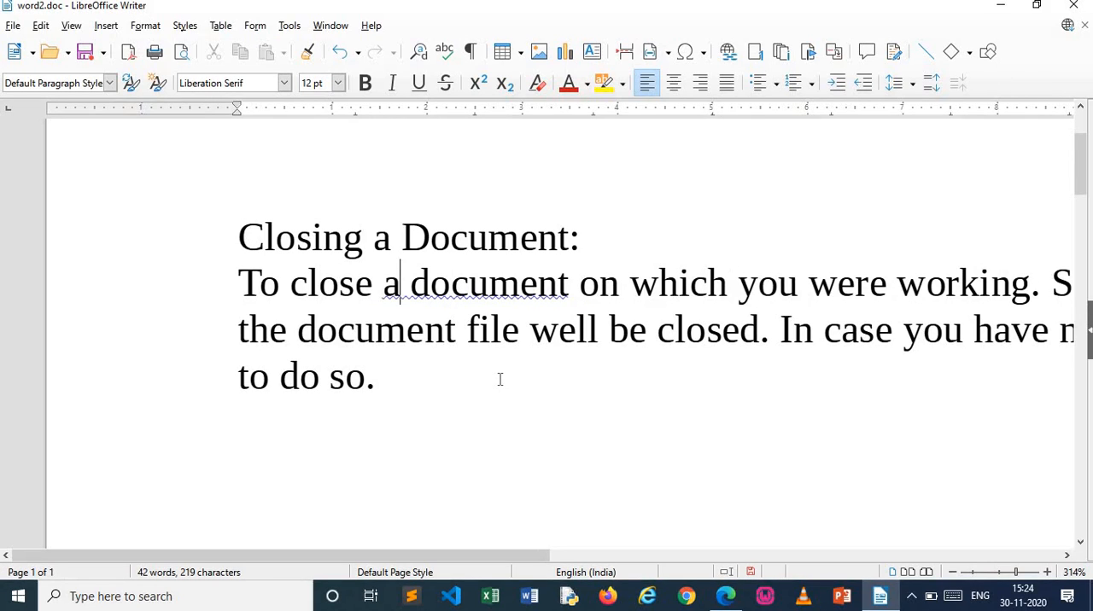
key("Right")
key("BackSpace")
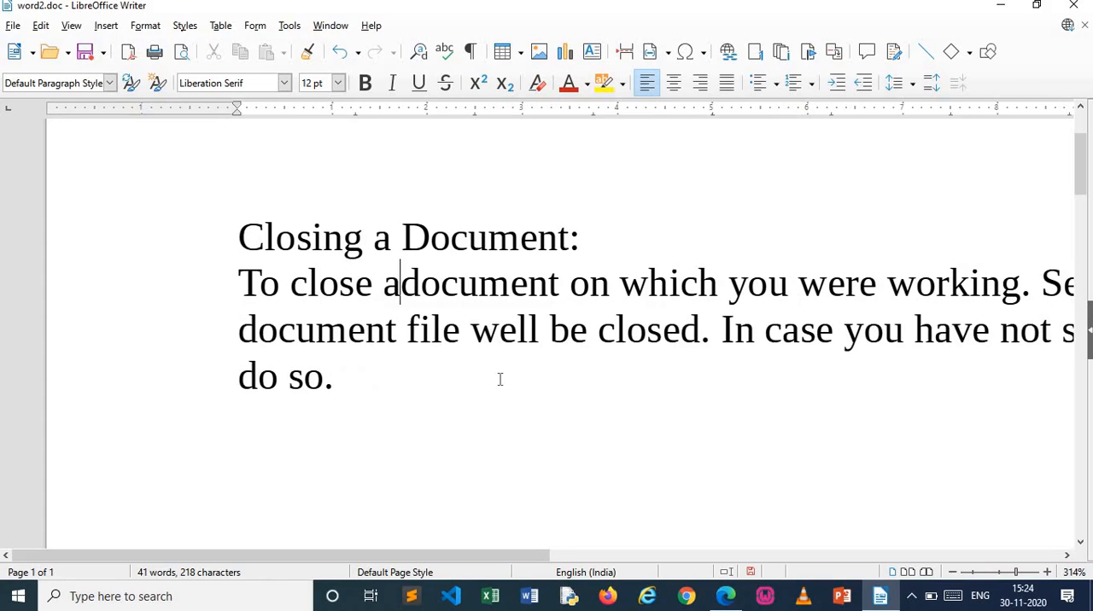
key("Down")
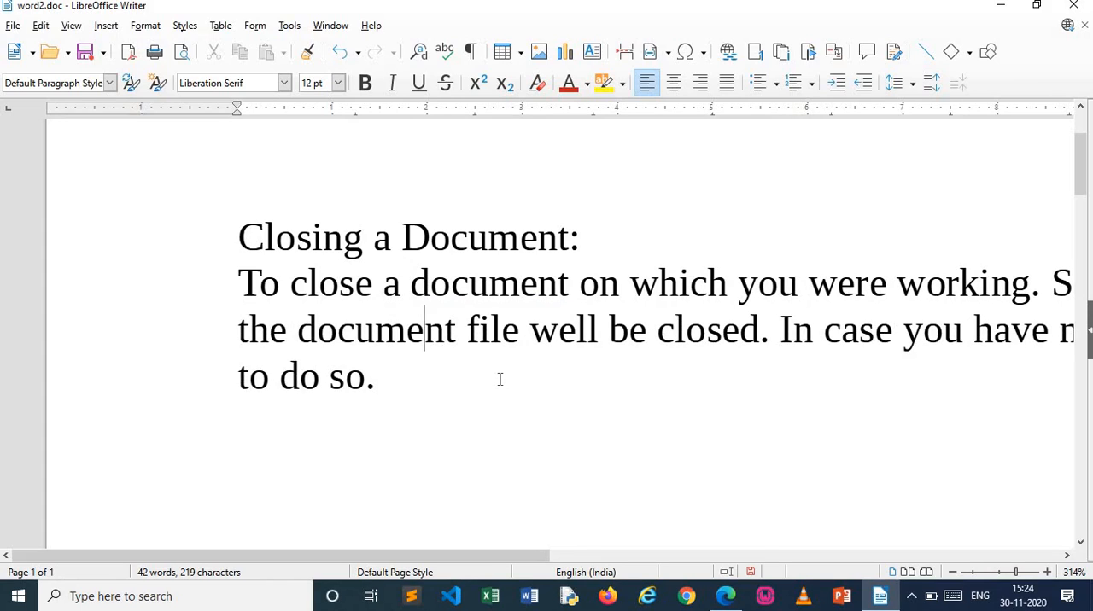
Add the sentence "He is a girl." on a new line below the paragraph, followed by an empty line
key("Down")
key("Return")
type("He")
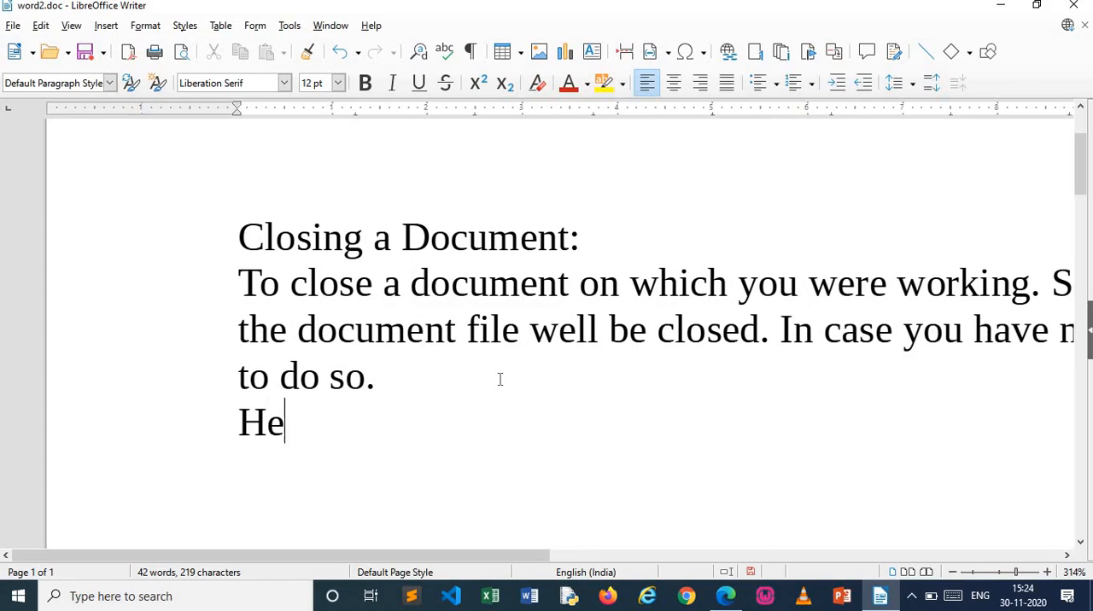
type(" is")
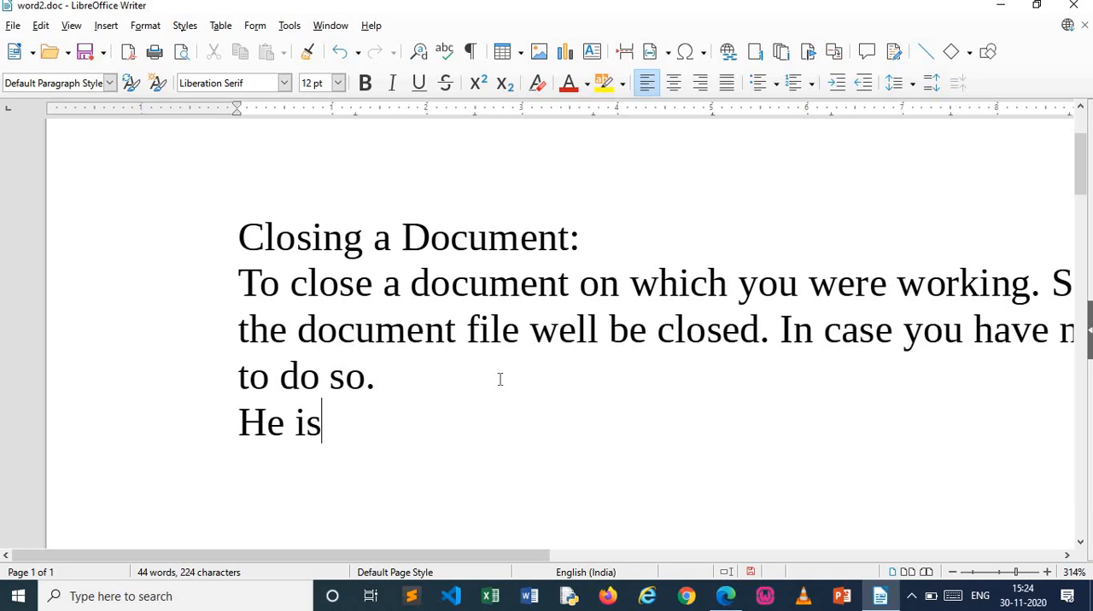
type(" a girl.")
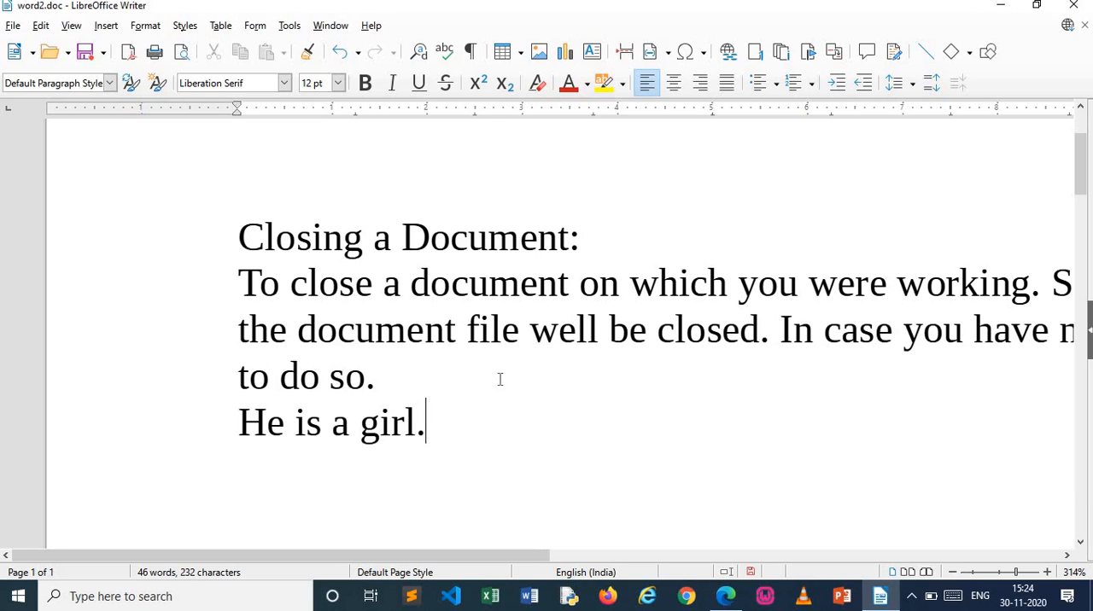
key("Return")
key("Return")
key("BackSpace")
Change the initial capital of "He" in the last sentence to a lowercase "h"
key("Left")
key("Left")
key("Home")
key("Delete")
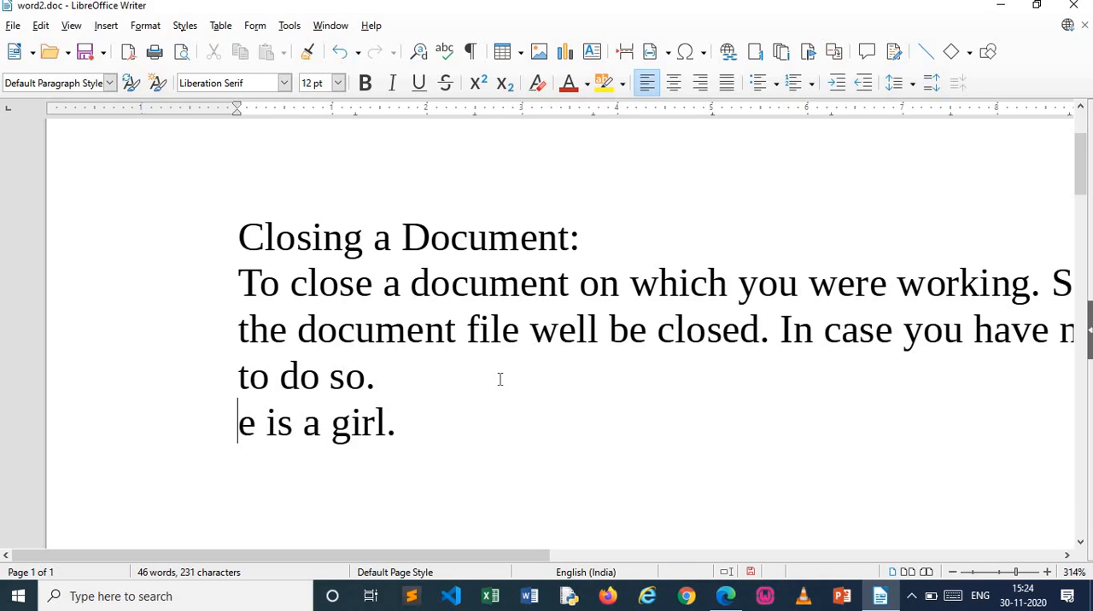
type("h")
key("Right")
key("Down")
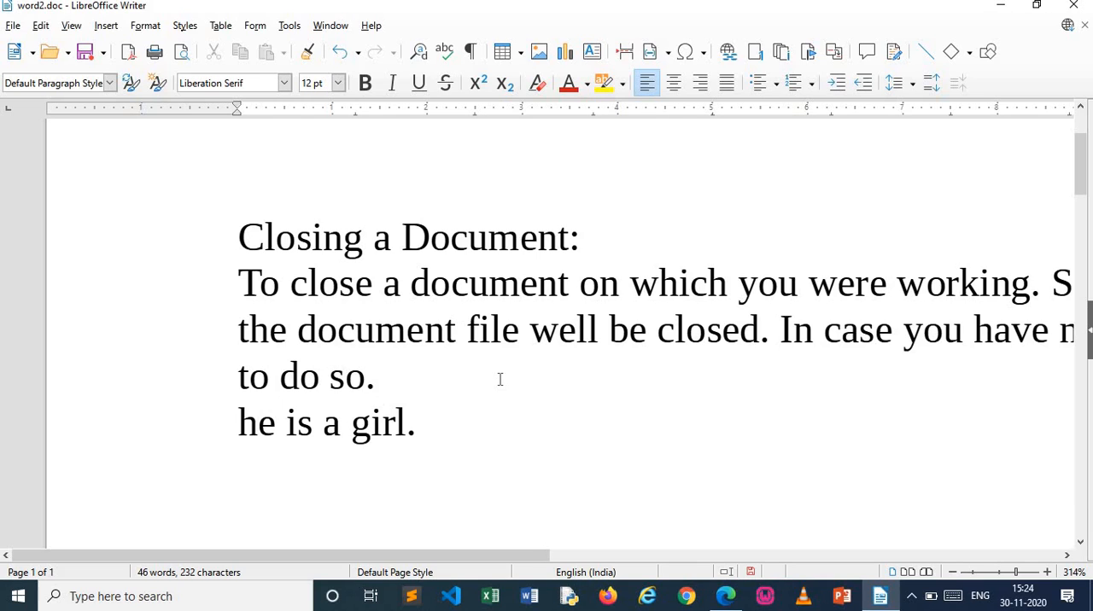
Replace "is a girl." with "are the best." in the last sentence and add empty lines below it
key("Up")
key("Down")
key("BackSpace")
key("BackSpace")
key("BackSpace")
key("BackSpace")
key("BackSpace")
key("BackSpace")
key("BackSpace")
key("BackSpace")
key("BackSpace")
key("BackSpace")
type("a")
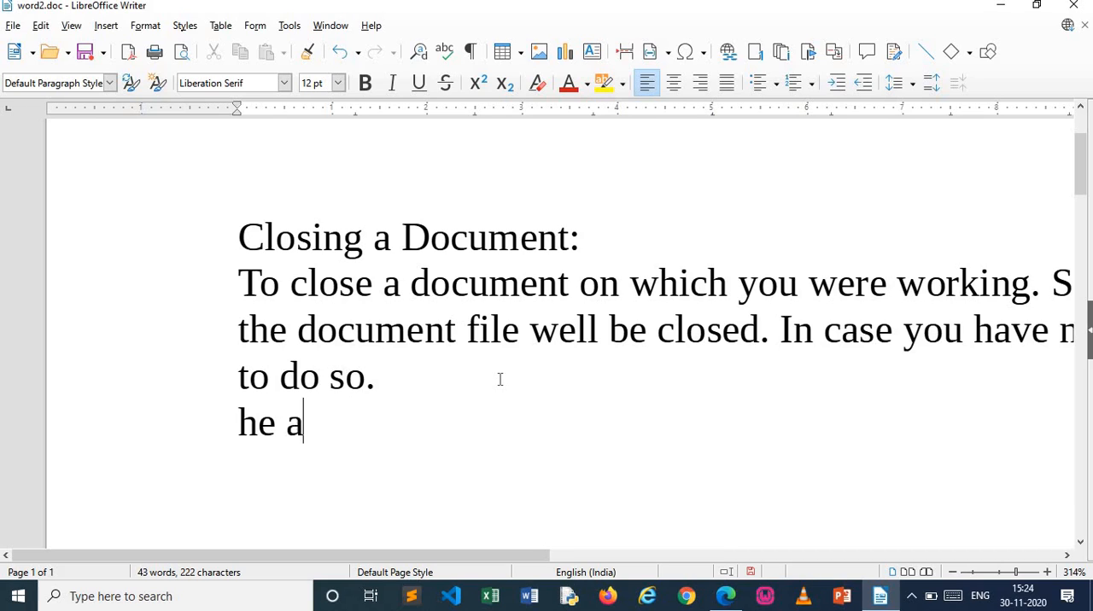
type("re the best.")
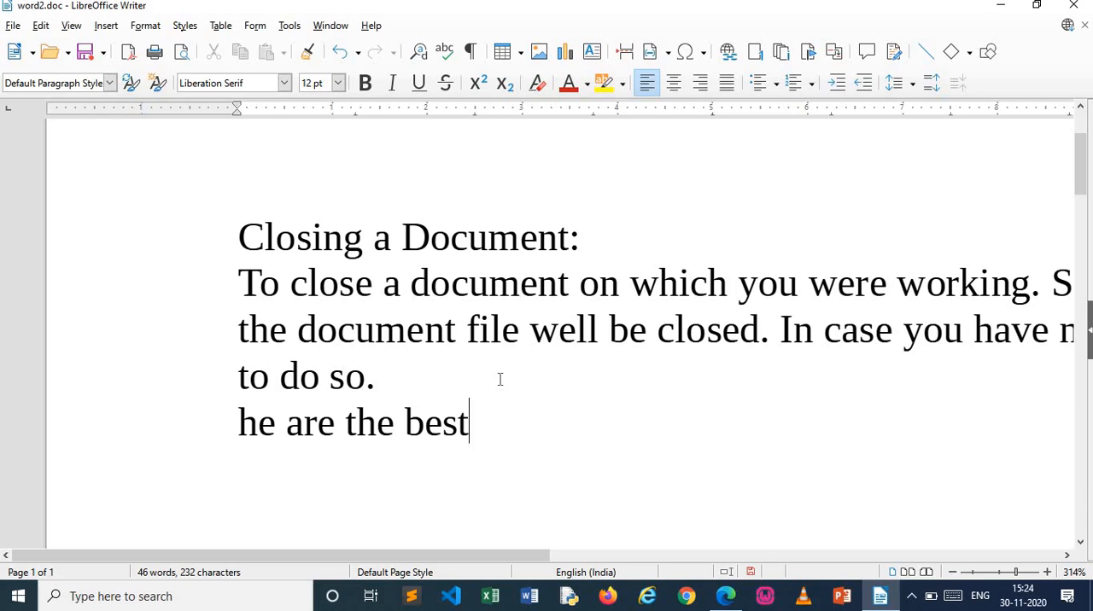
key("Return")
key("Return")
key("Down")
key("Up")
key("Up")
key("Up")
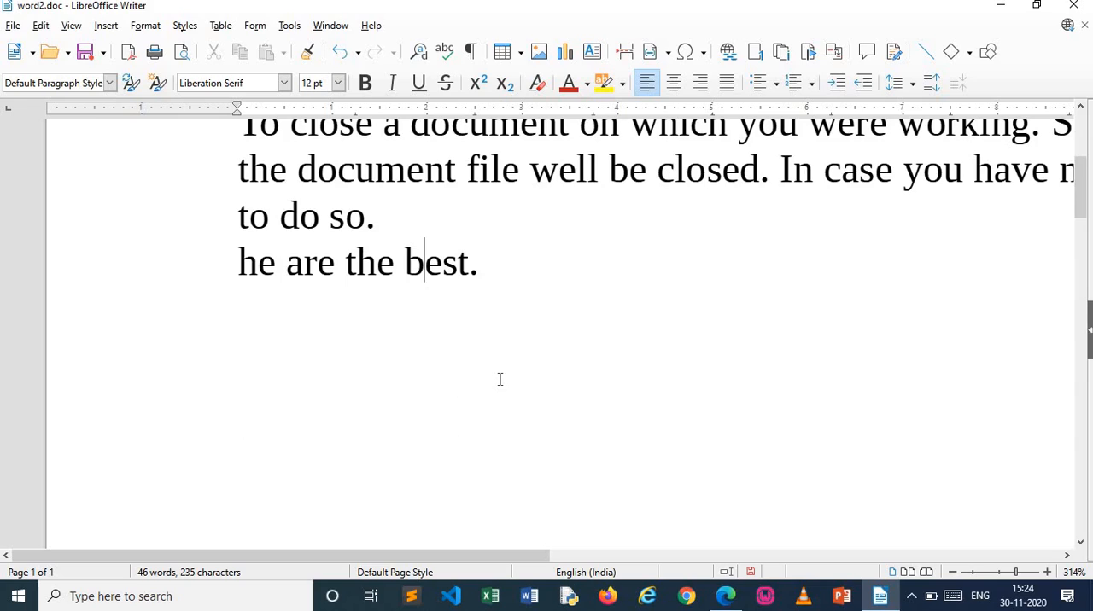
key("Down")
key("Up")
key("Up")
key("Down")
key("Down")
key("Up")
key("Up")
key("Down")
Capitalise the first letter of "he are the best." so it begins with "He"
key("Left")
key("ctrl+Left")
key("ctrl+Left")
key("Left")
key("Left")
key("BackSpace")
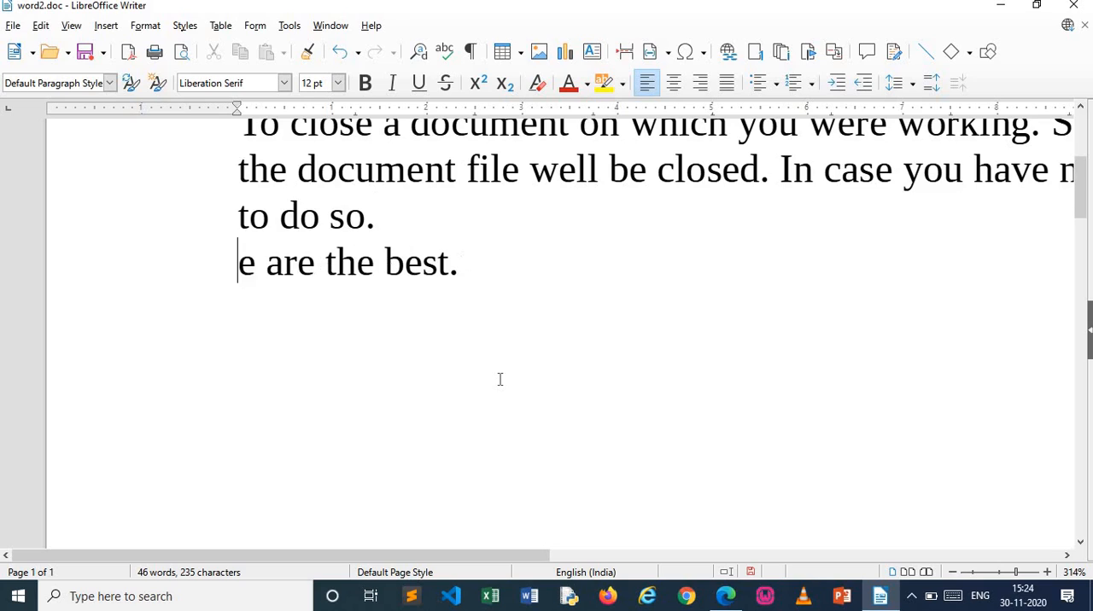
key("Down")
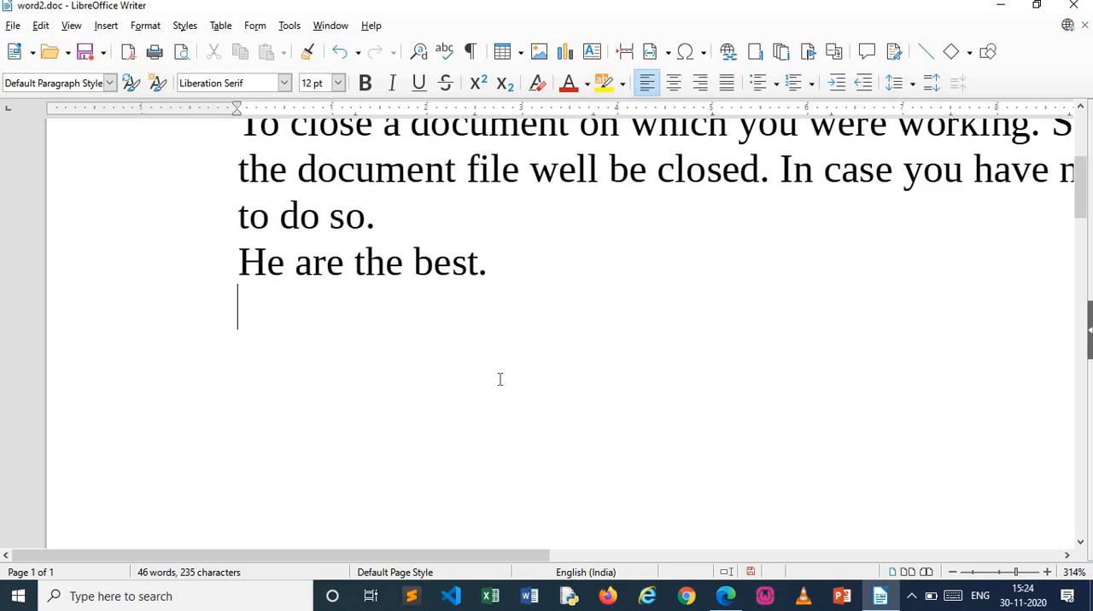
key("Up")
key("End")
key("Down")
Replace "He" with "those" at the start of the sentence "He are the best."
mouse_move(1012, 572)
left_mouse_down()
mouse_move(1000, 578)
mouse_move(1012, 580)
left_mouse_up()
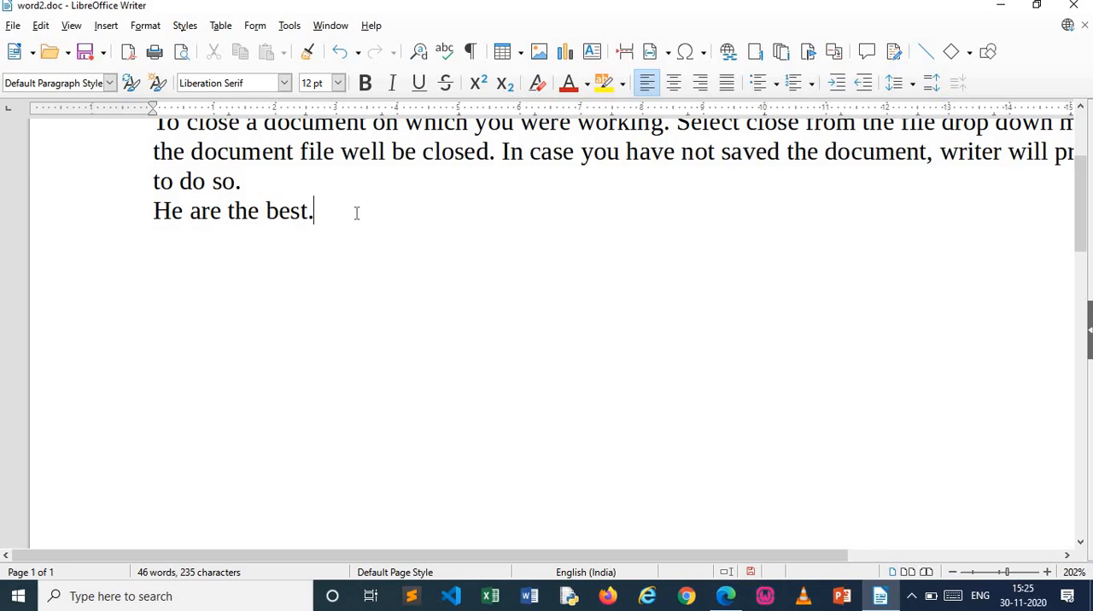
key("Left")
key("Left")
key("Left")
key("Left")
key("Left")
key("Left")
key("Left")
key("Left")
key("Left")
key("Left")
key("Left")
key("Left")
key("Left")
key("BackSpace")
key("BackSpace")
type("they")
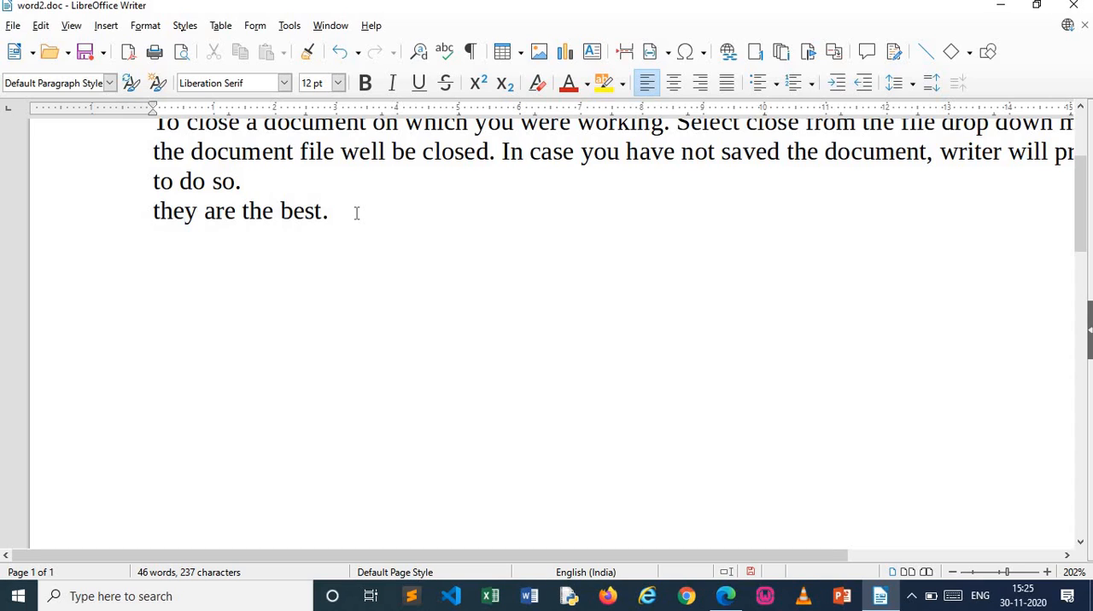
key("BackSpace")
key("BackSpace")
type("ose")
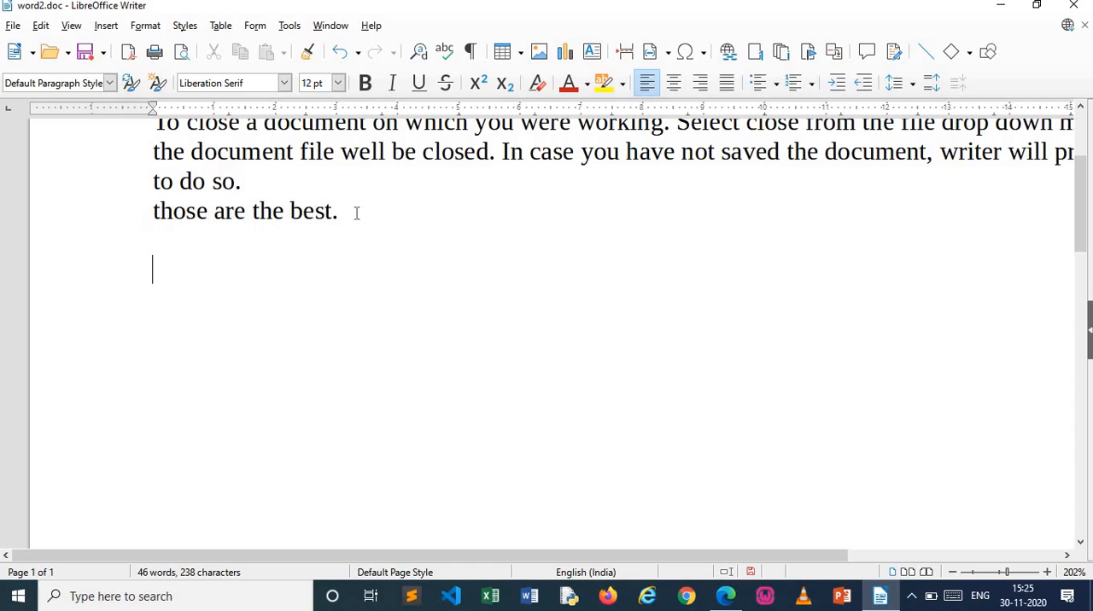
Join the line "those are the best." to the end of the paragraph above, with a space after "so."
key("Up")
key("Down")
key("Up")
left_click(356, 212)
key("Left")
key("Home")
key("BackSpace")
key("Down")
key("Up")
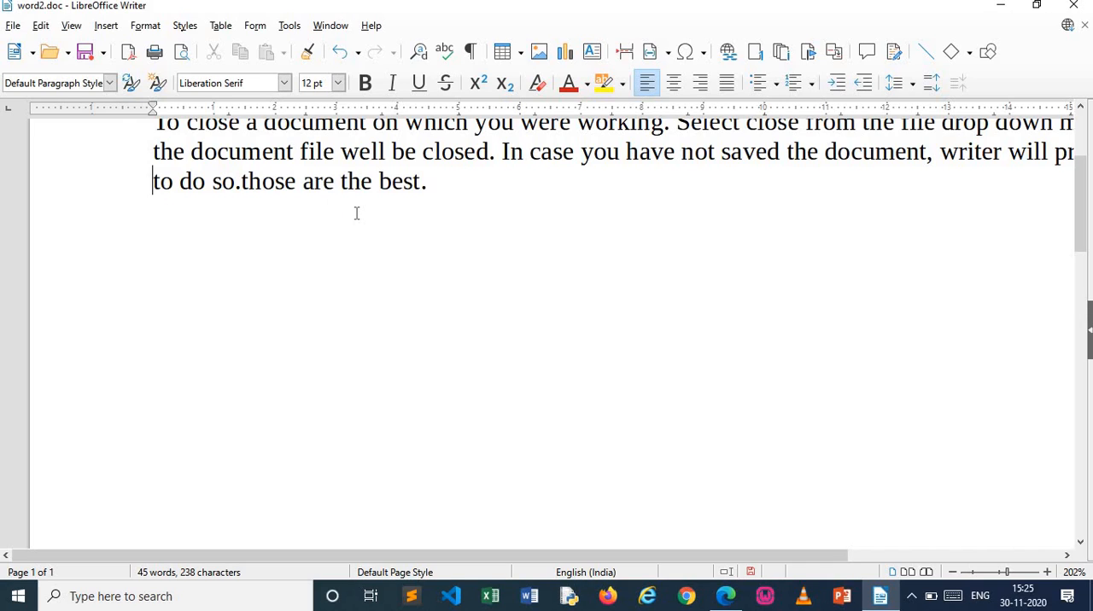
key("End")
key("Left")
key("Left")
key("Left")
key("Left")
key("Left")
key("Left")
key("Left")
key("Left")
key("Left")
key("Left")
key("Left")
key("Left")
key("Left")
key("Left")
key("Left")
key("Left")
key("Left")
key("Left")
key("Left")
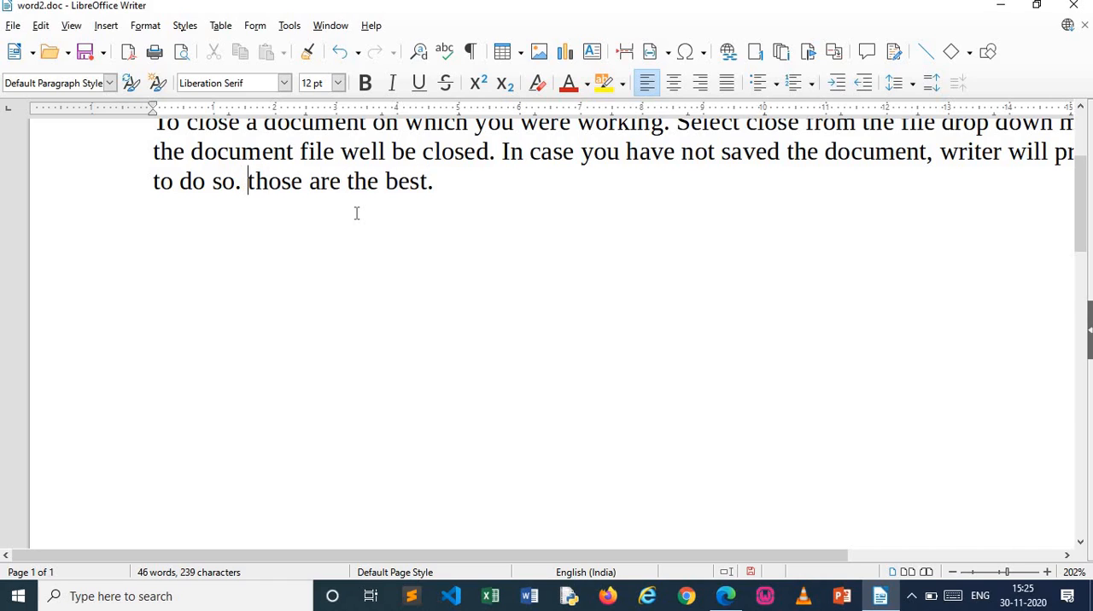
Try to generate sample text by entering "=rand()" on the line below the paragraph, and clear the entries
key("Down")
type("=rad")
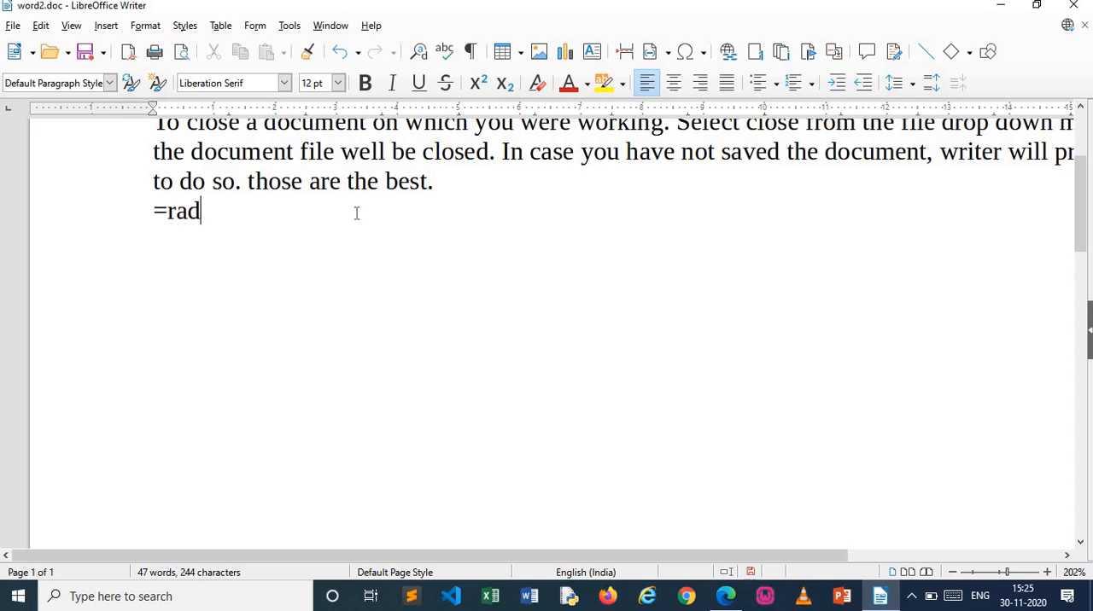
key("BackSpace")
type("nd()")
key("Return")
key("BackSpace")
key("BackSpace")
key("BackSpace")
key("BackSpace")
key("BackSpace")
key("BackSpace")
type("rand()")
key("Return")
key("BackSpace")
key("BackSpace")
key("BackSpace")
key("BackSpace")
key("BackSpace")
key("BackSpace")
key("BackSpace")
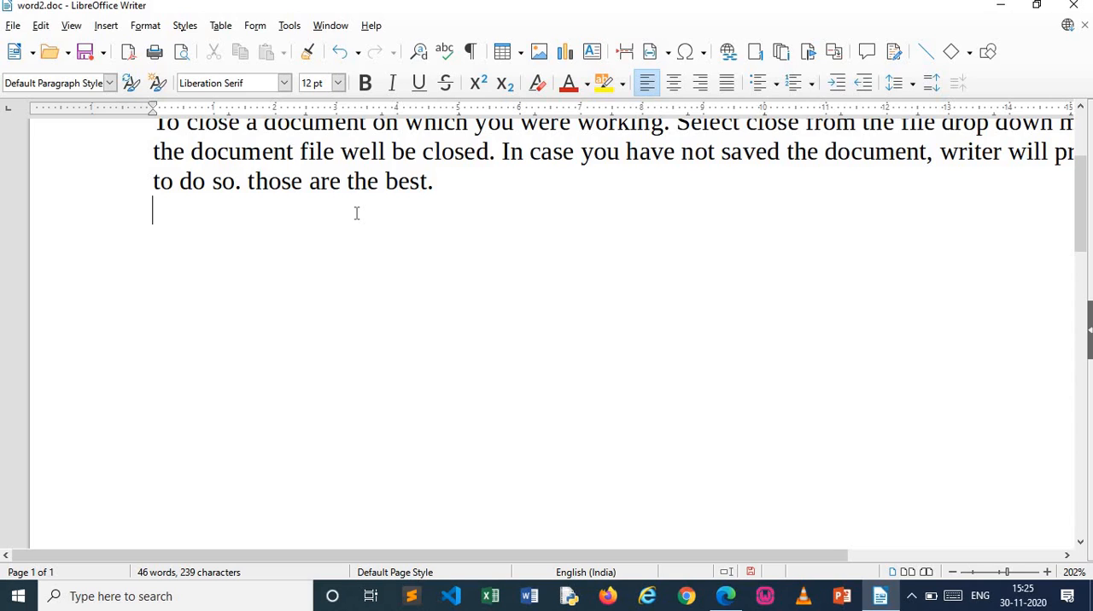
Make the whole heading "Closing a Document:" bold
key("ctrl+Home")
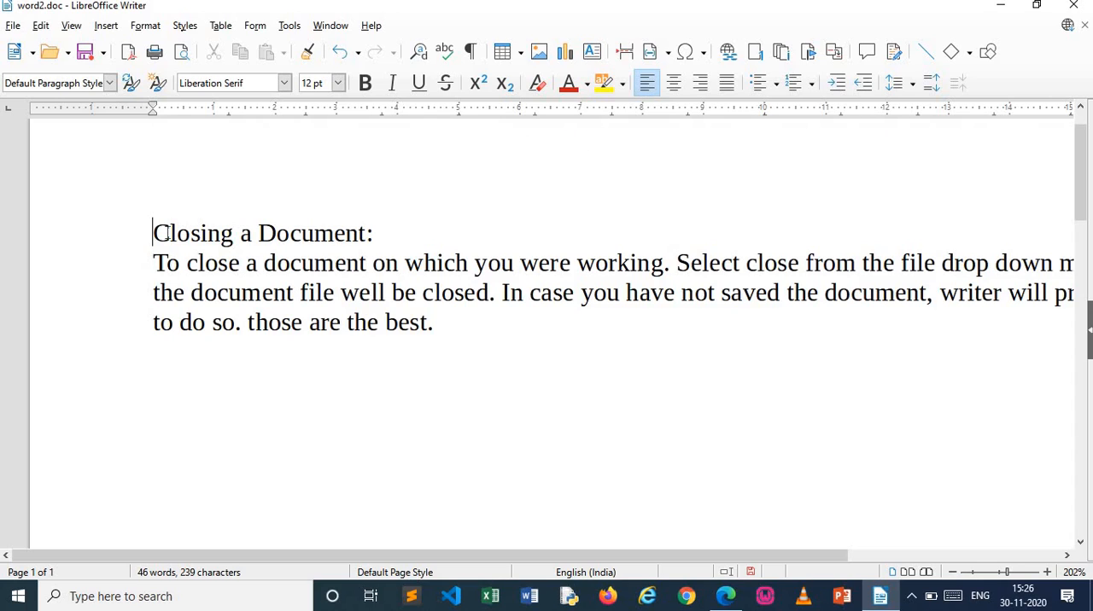
left_click_drag(168, 233, 379, 246)
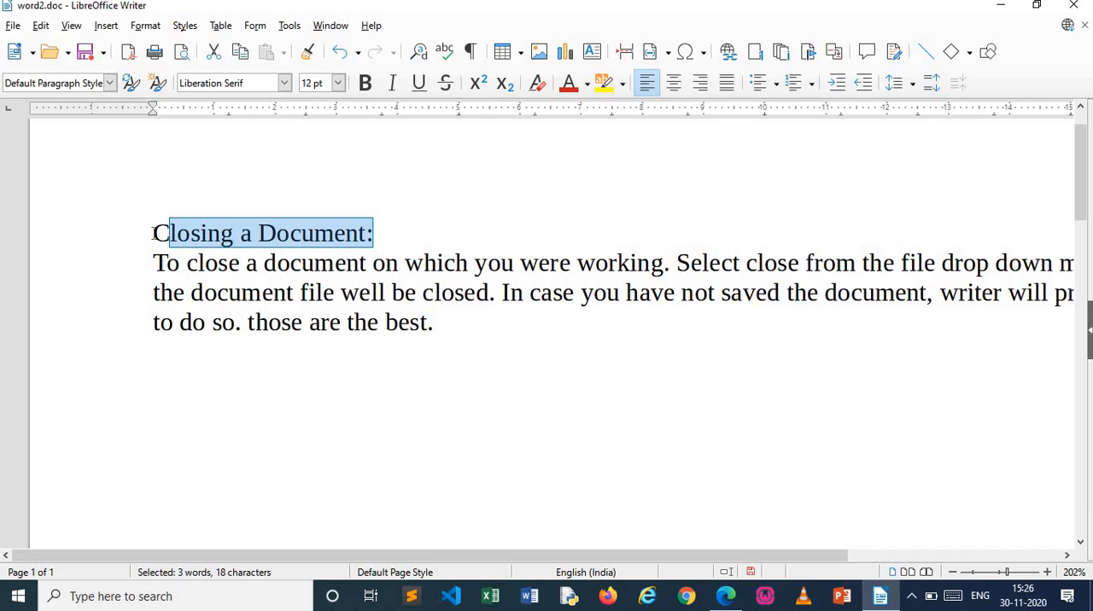
left_click_drag(153, 234, 376, 238)
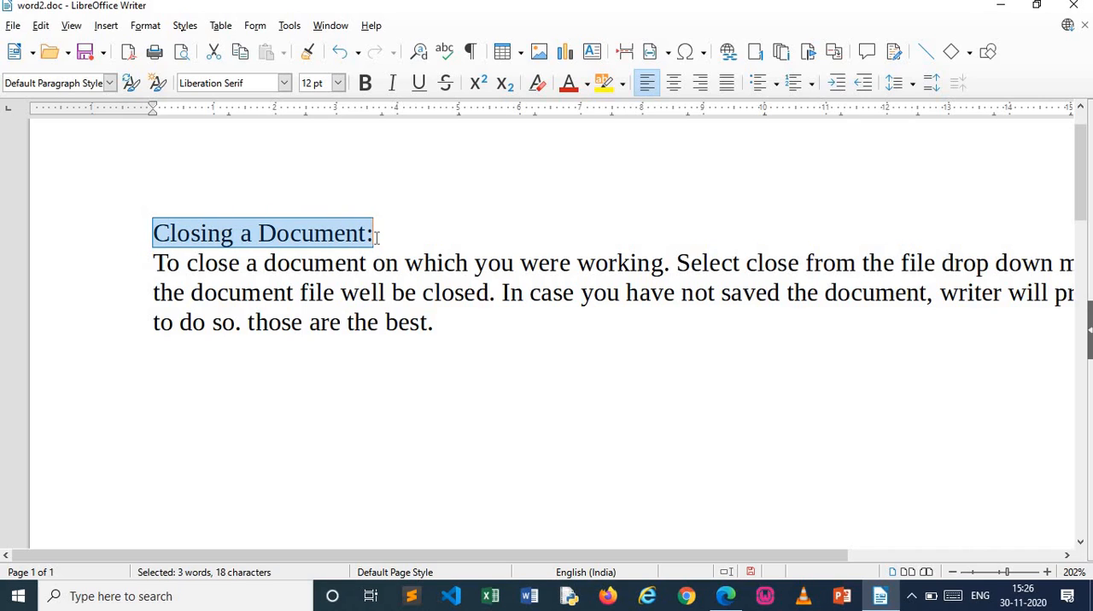
key("ctrl+b")
left_click(438, 231)
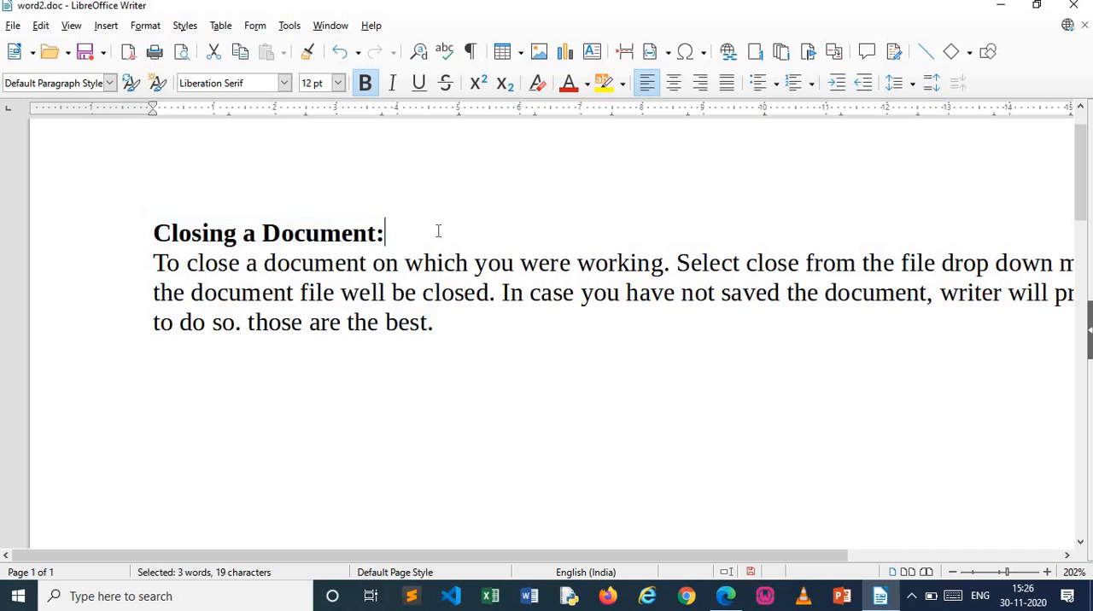
Add the note "Ctr+B" on its own line above the heading, with an empty line between them
key("Home")
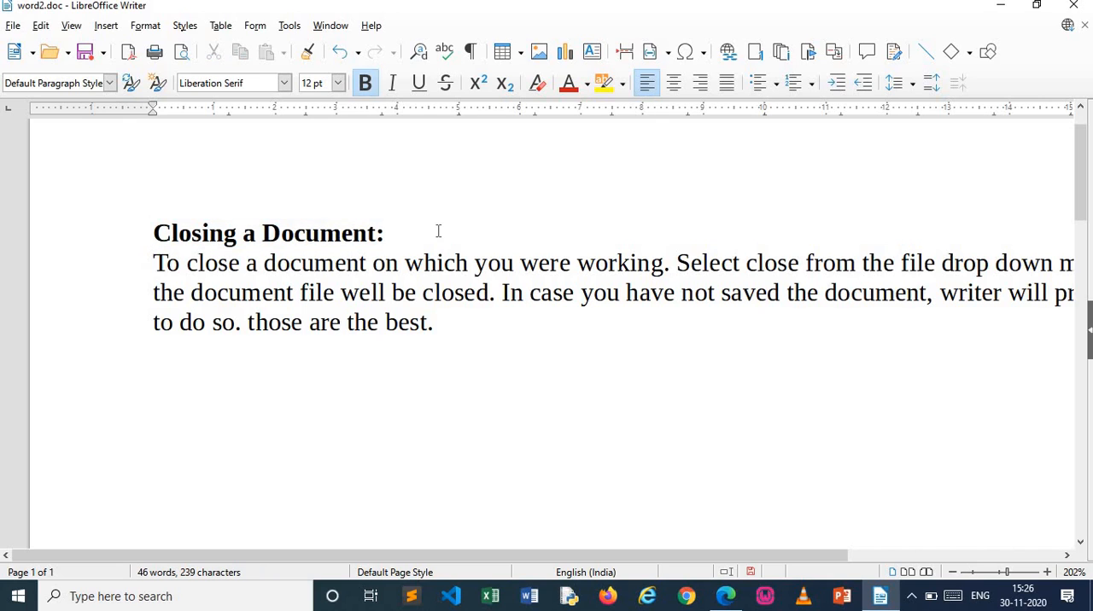
key("Return")
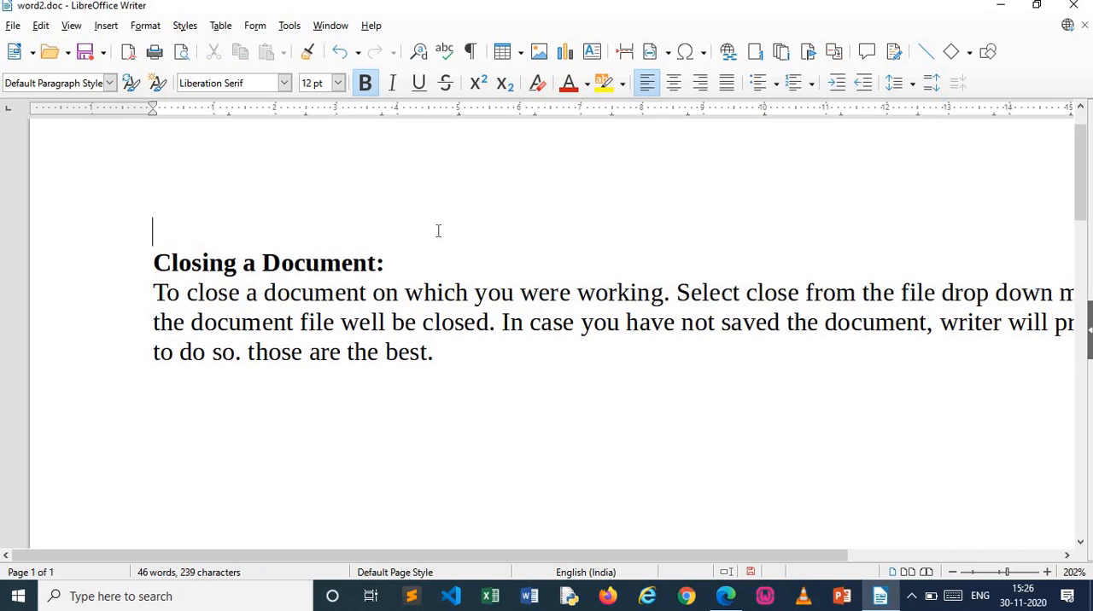
type("Ctr+B")
key("Return")
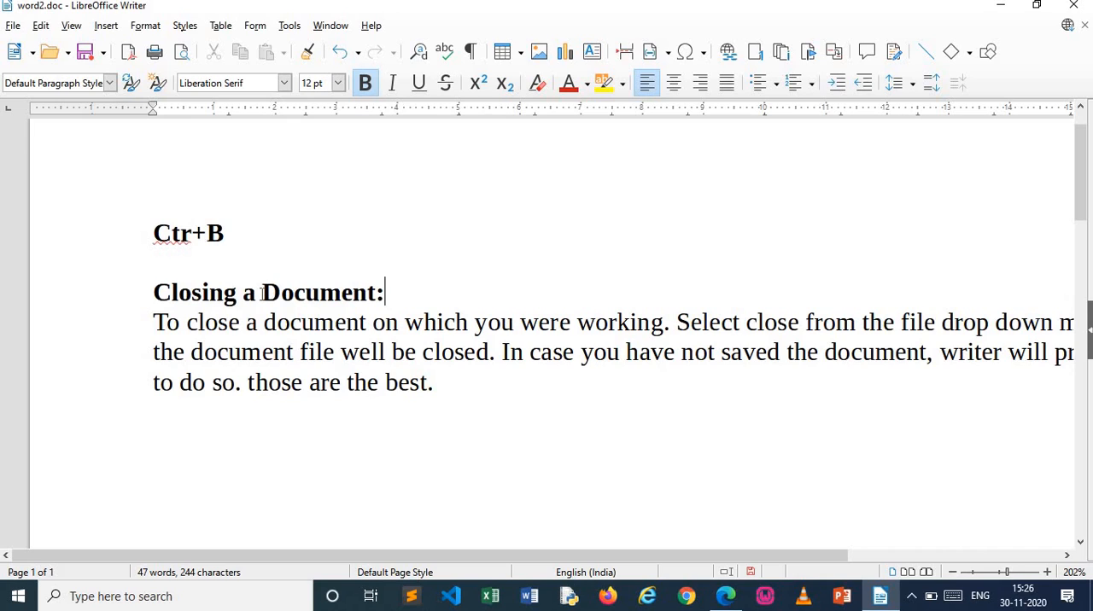
Italicise the word "Document" in the heading and add the note "Ctr+I" below "Ctr+B"
left_click_drag(262, 292, 378, 293)
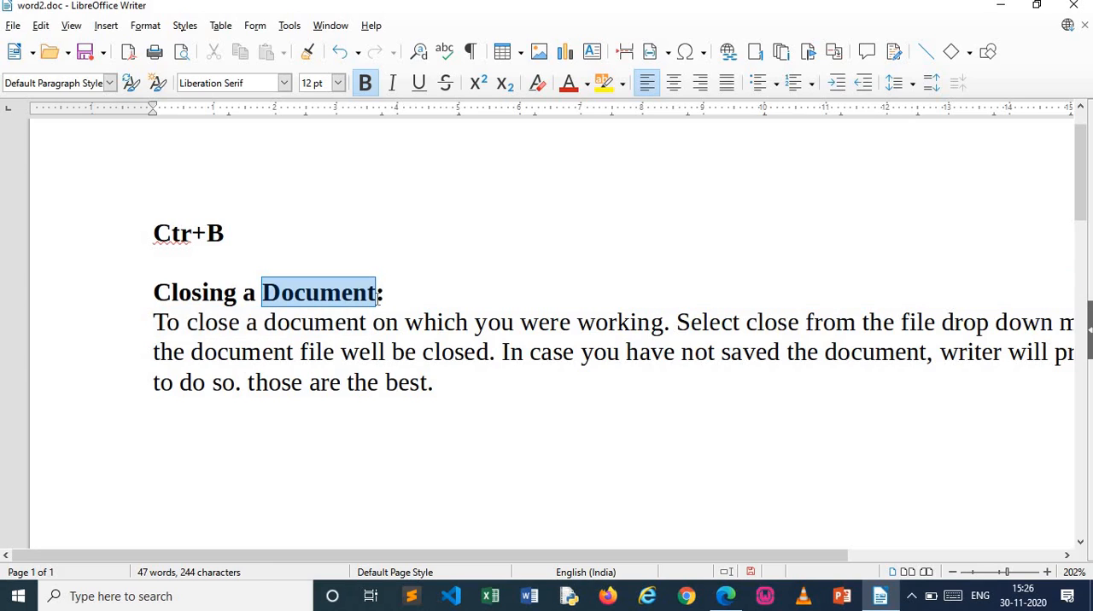
key("ctrl+i")
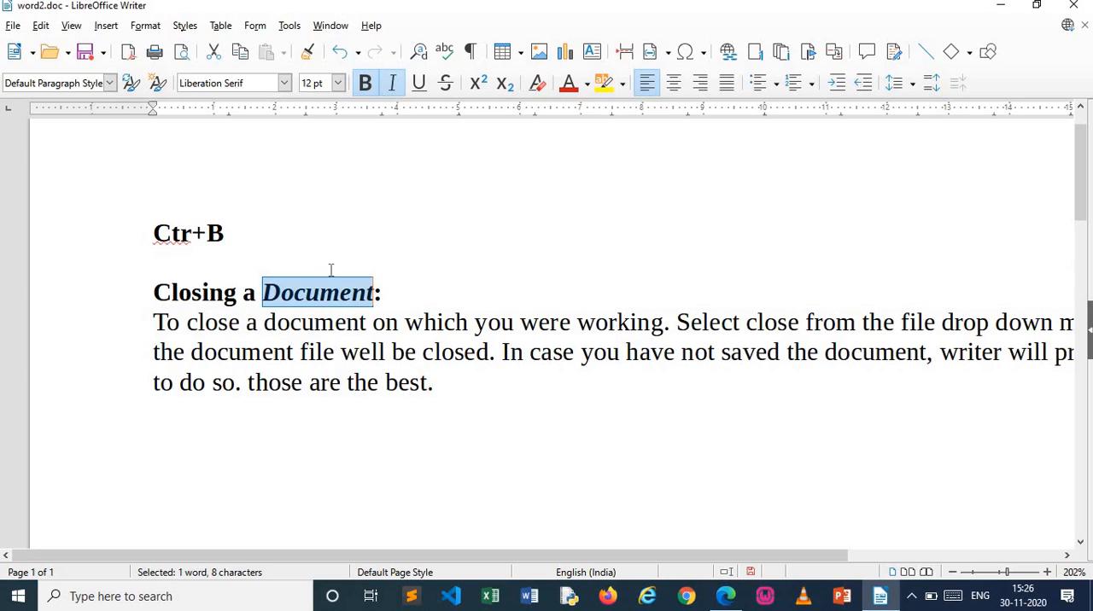
left_click(256, 239)
key("Return")
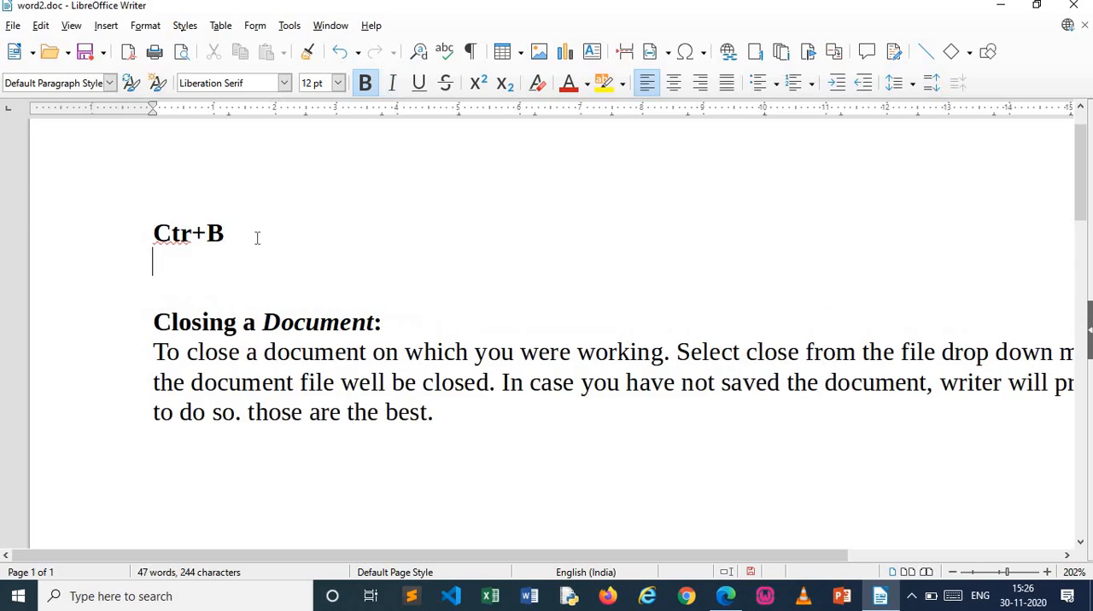
type("Ctr+I")
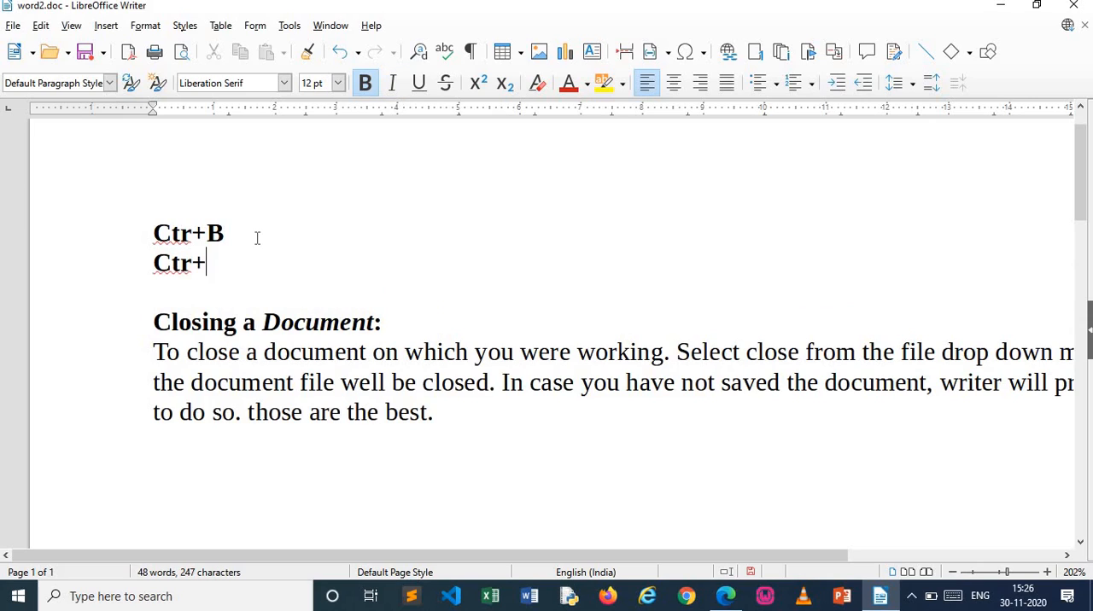
Underline the whole heading "Closing a Document:" and add the note "ctr+u" below "Ctr+I"
key("Down")
key("Down")
left_click_drag(153, 322, 386, 336)
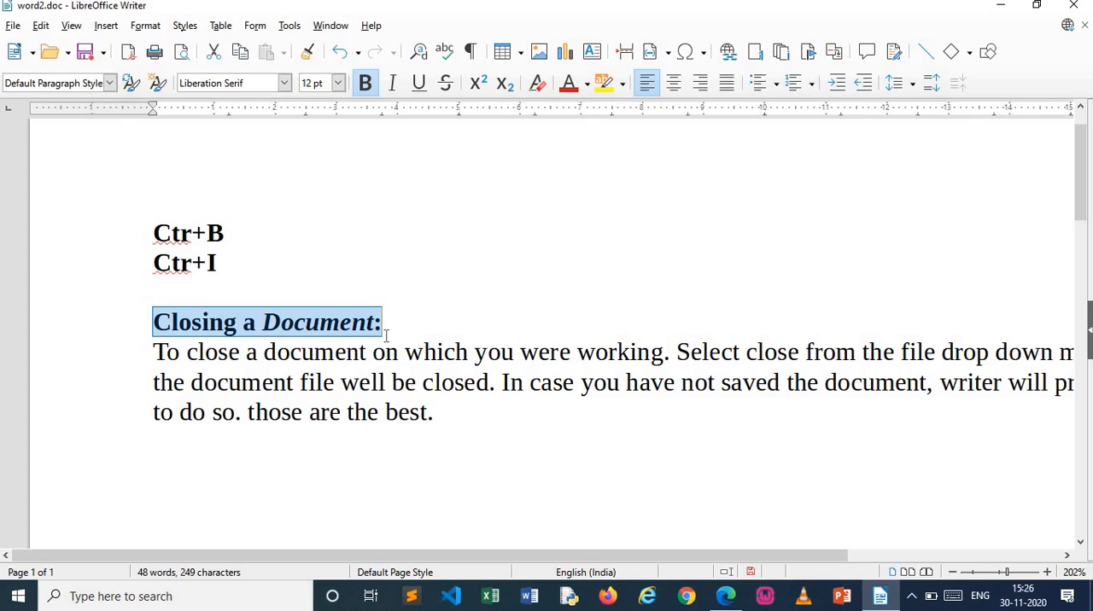
key("ctrl+u")
key("Right")
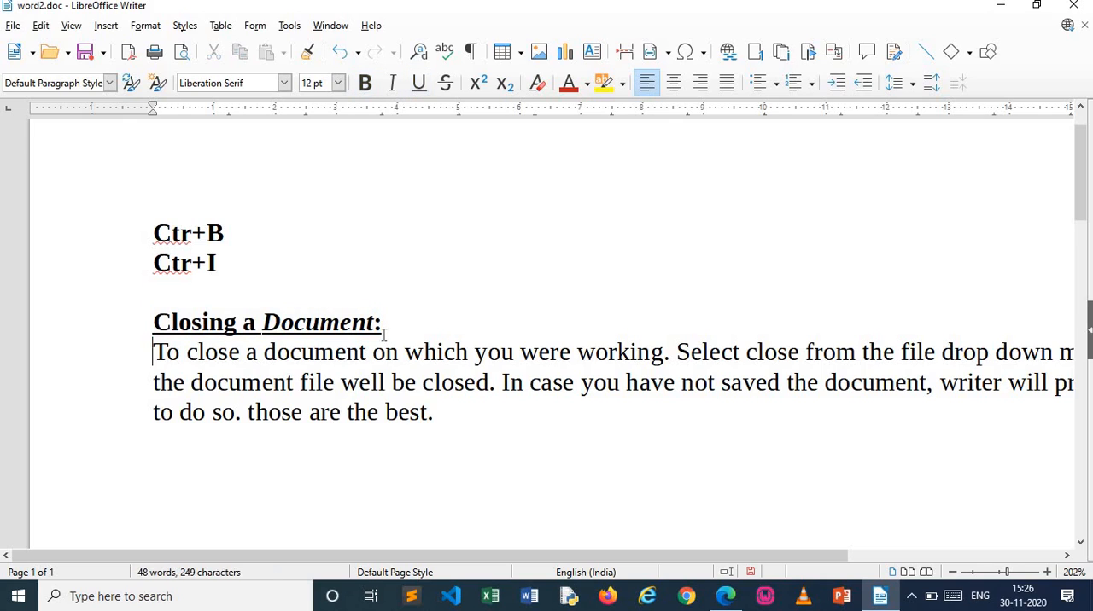
left_click(273, 275)
key("Return")
type("ctr+u")
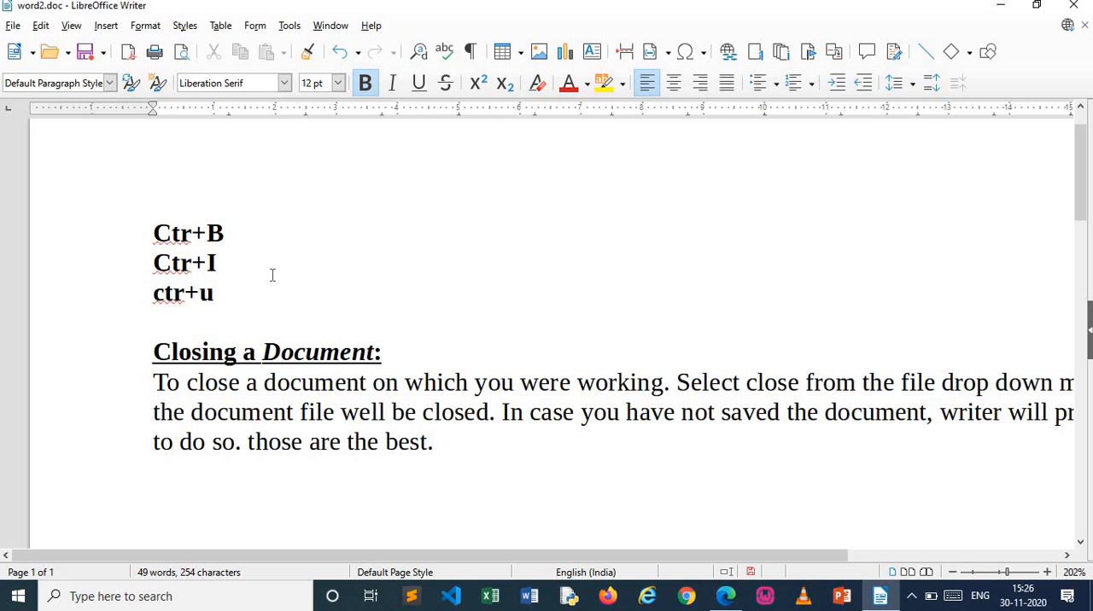
Set the font of the body paragraph below the heading "Closing a Document:" to Times New Roman
key("Down")
key("Down")
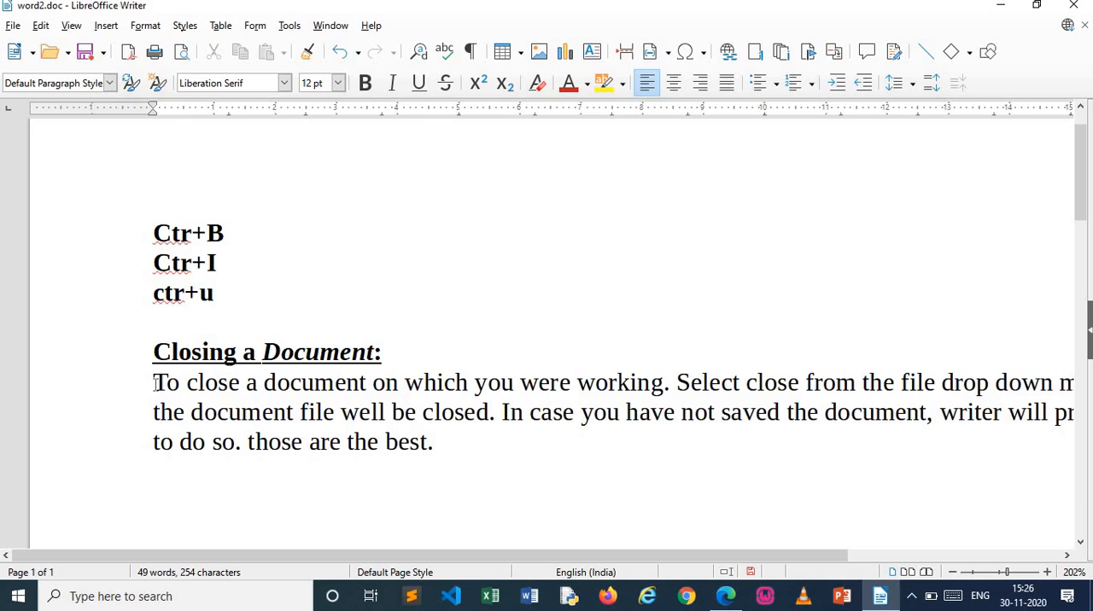
left_click_drag(153, 383, 441, 451)
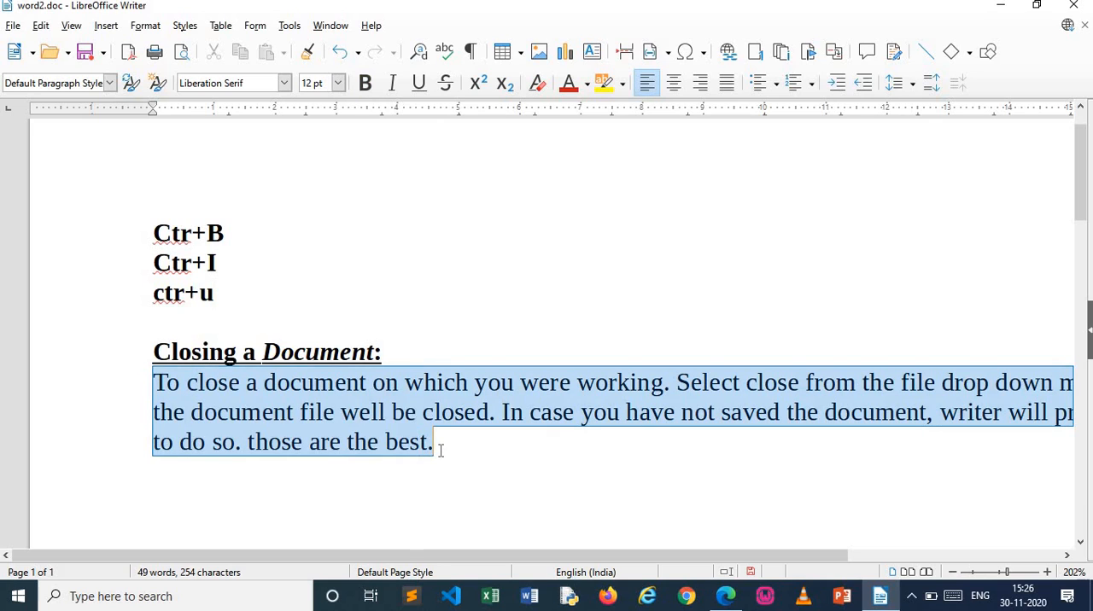
left_click(287, 84)
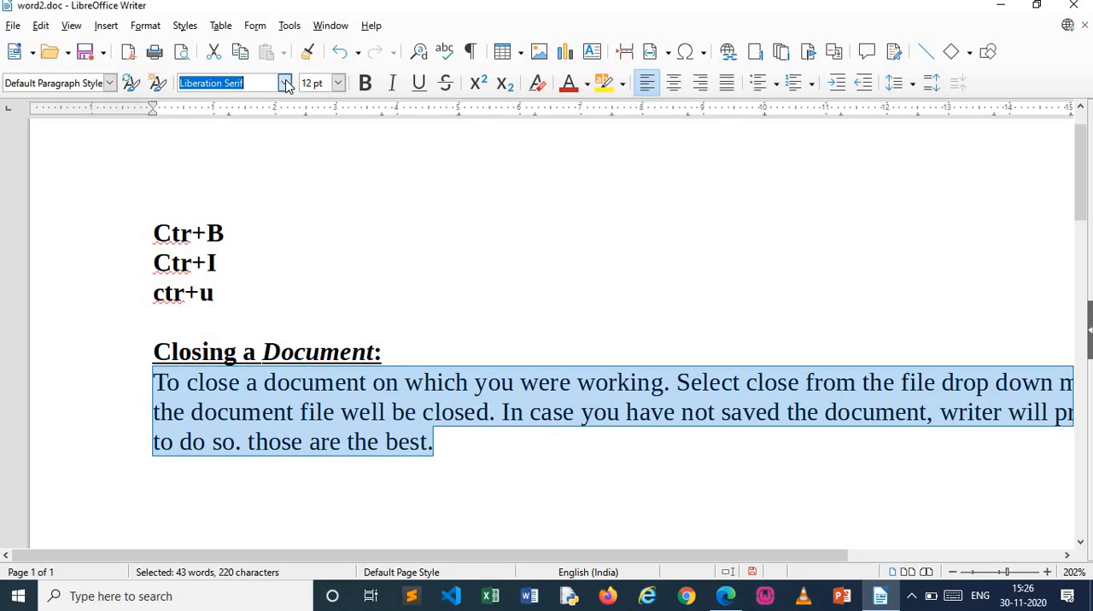
left_click(286, 84)
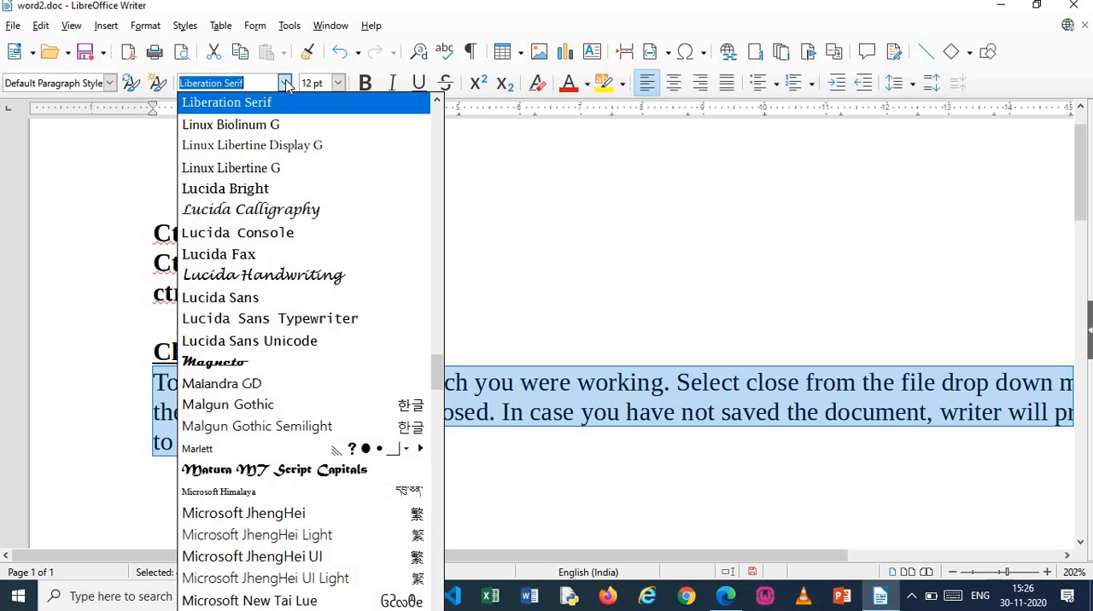
type("Times New Roman")
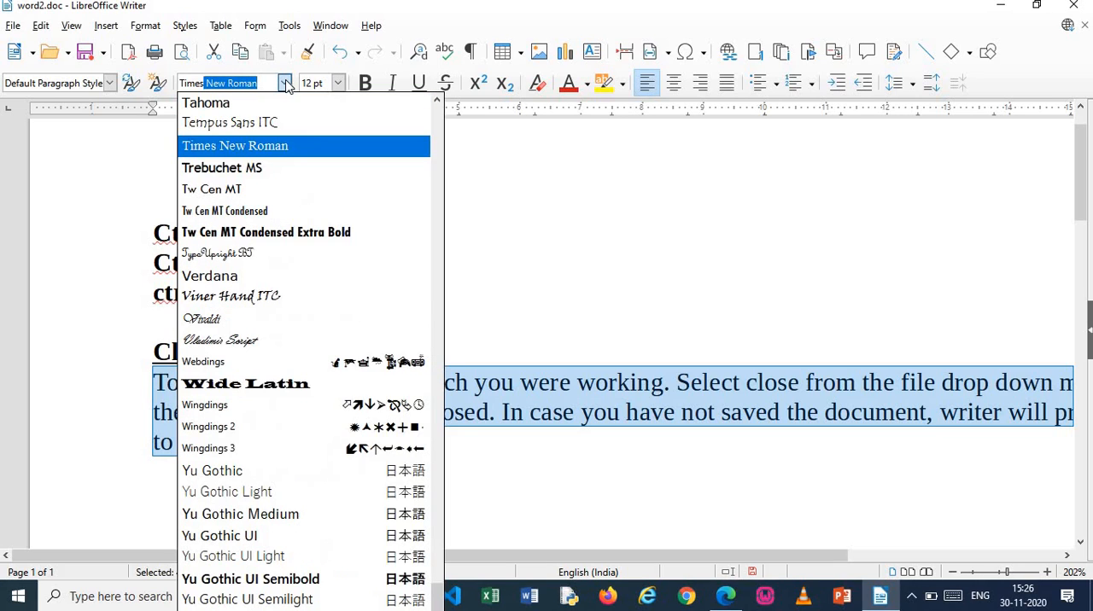
left_click(299, 146)
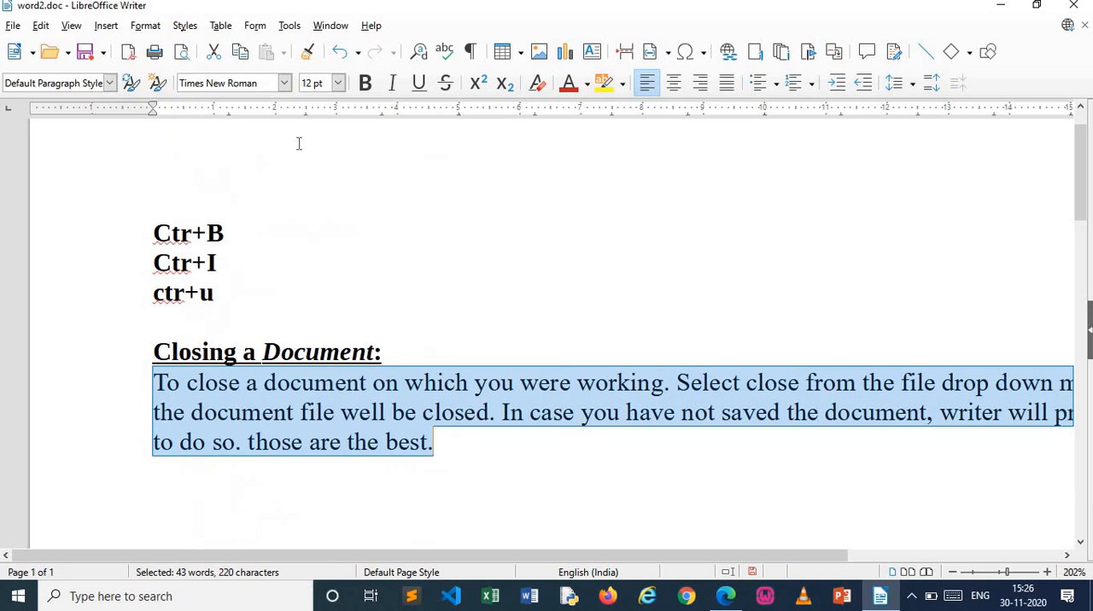
Try to set the font size to 18 pt with the insertion point in the "Ctr+B" line
left_click(355, 188)
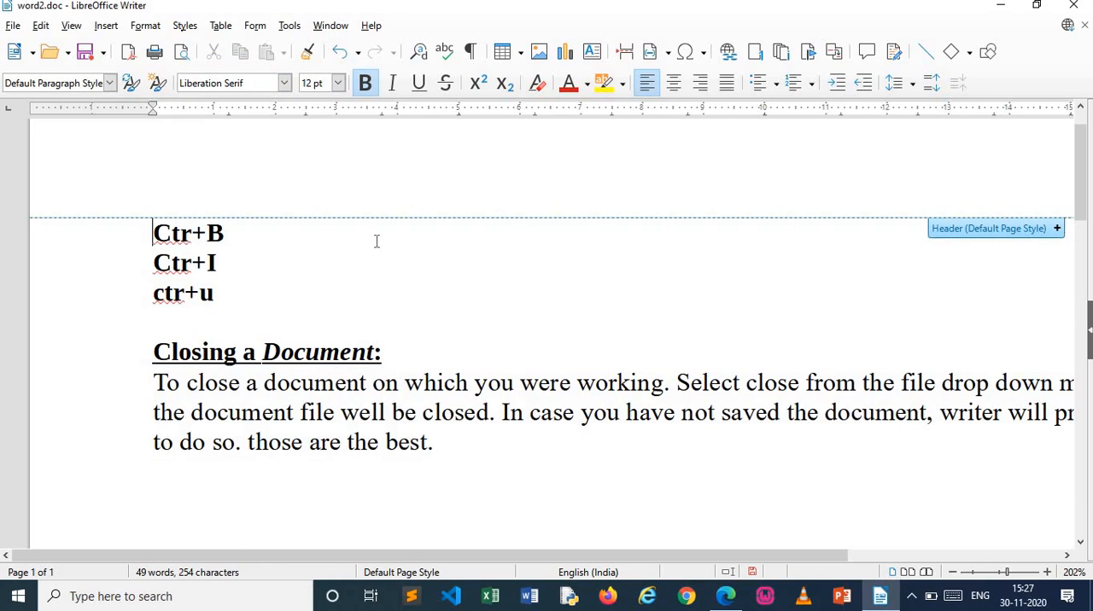
left_click(338, 83)
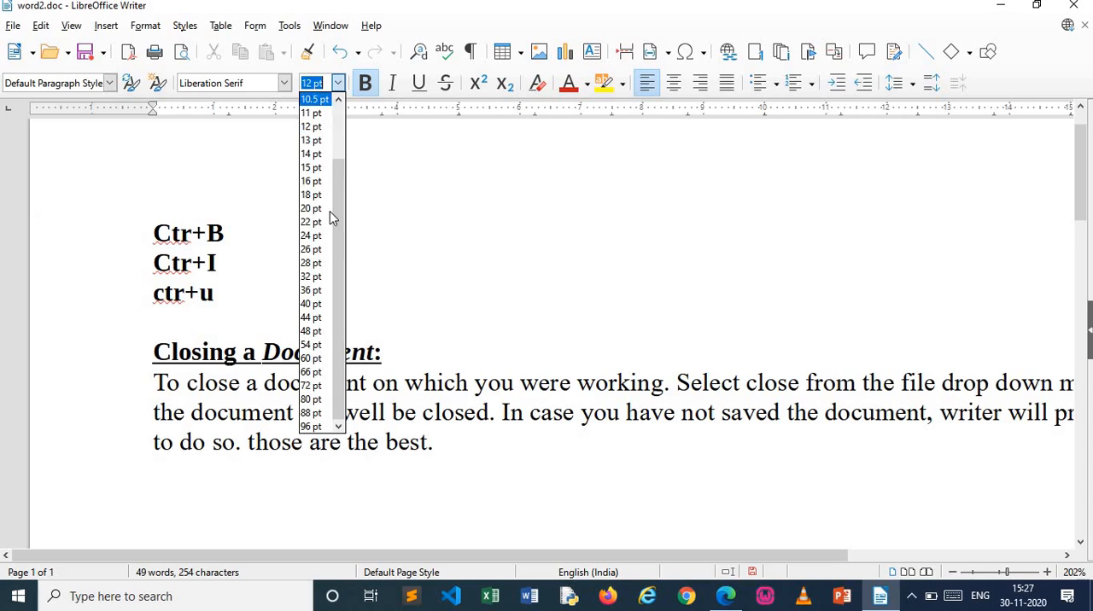
left_click(313, 195)
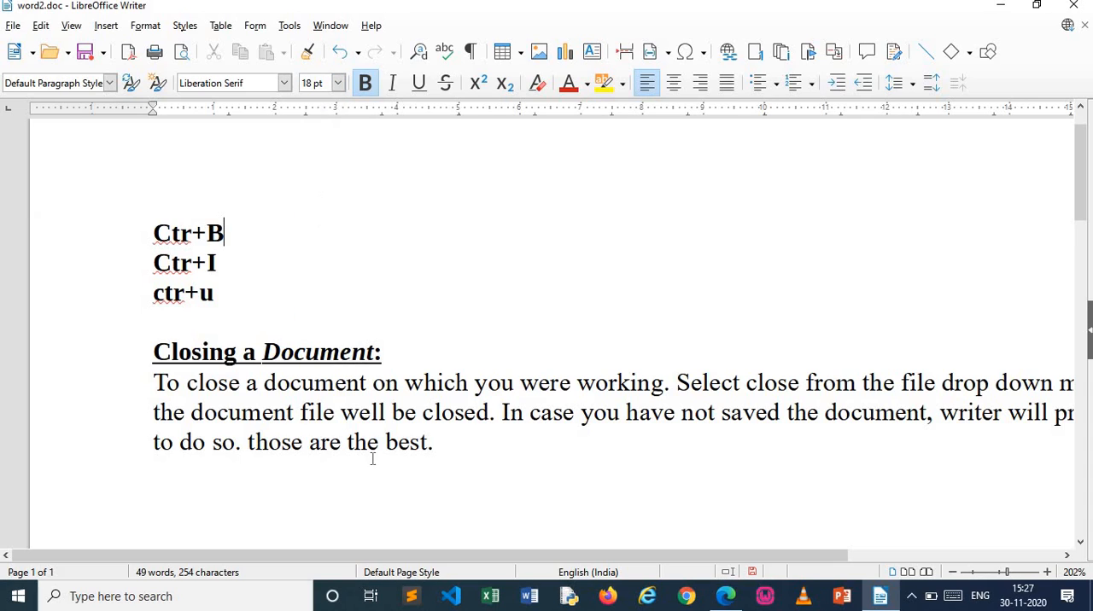
Set the heading and the body paragraph together to Times New Roman at 15 pt
left_click_drag(155, 354, 431, 445)
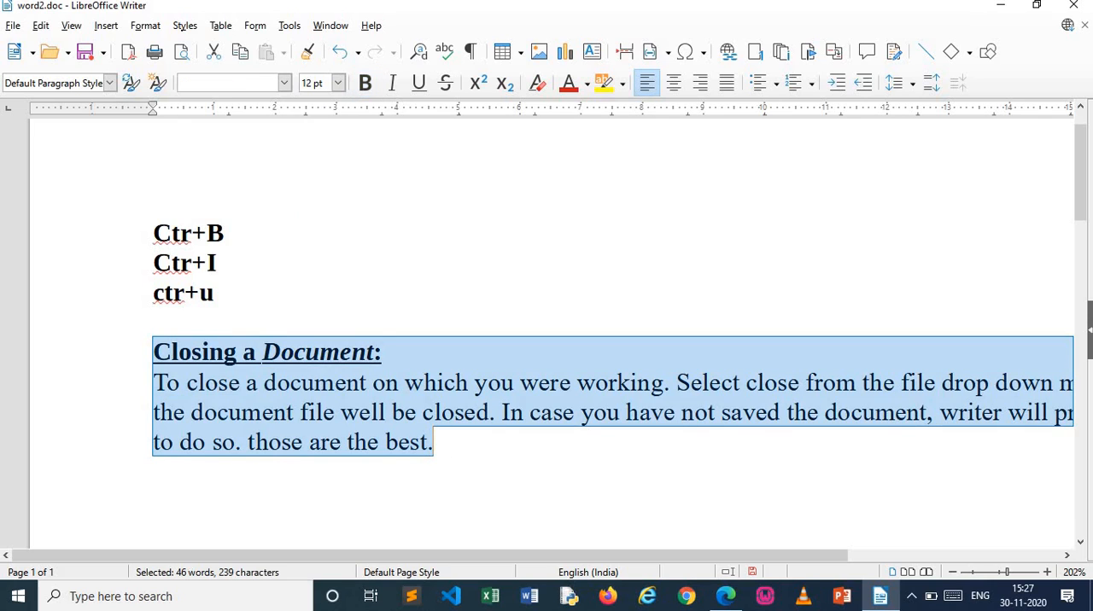
left_click(285, 83)
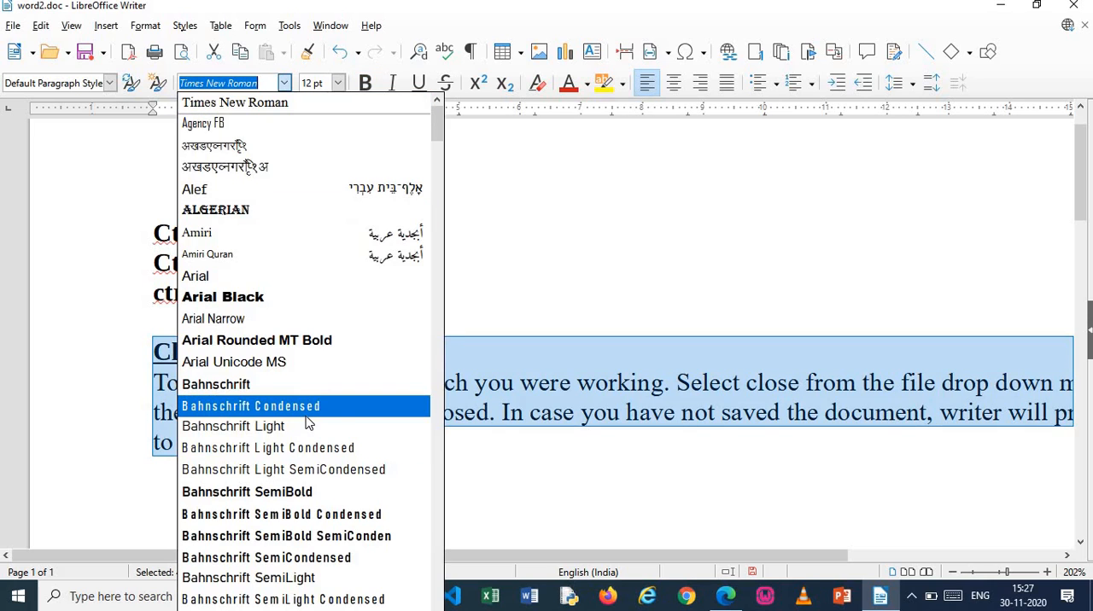
type("Times")
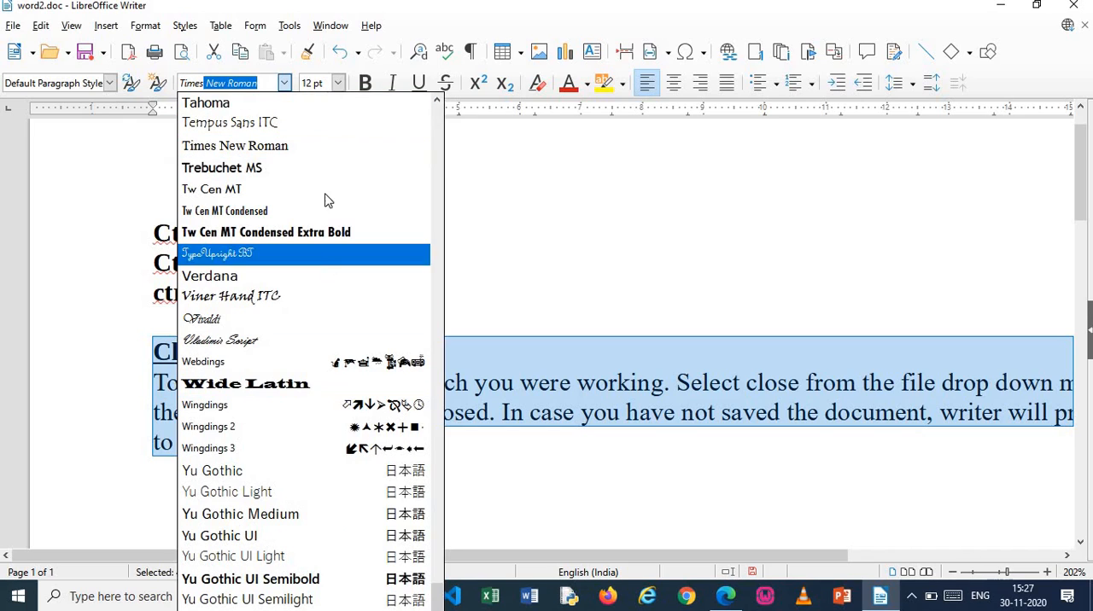
left_click(336, 147)
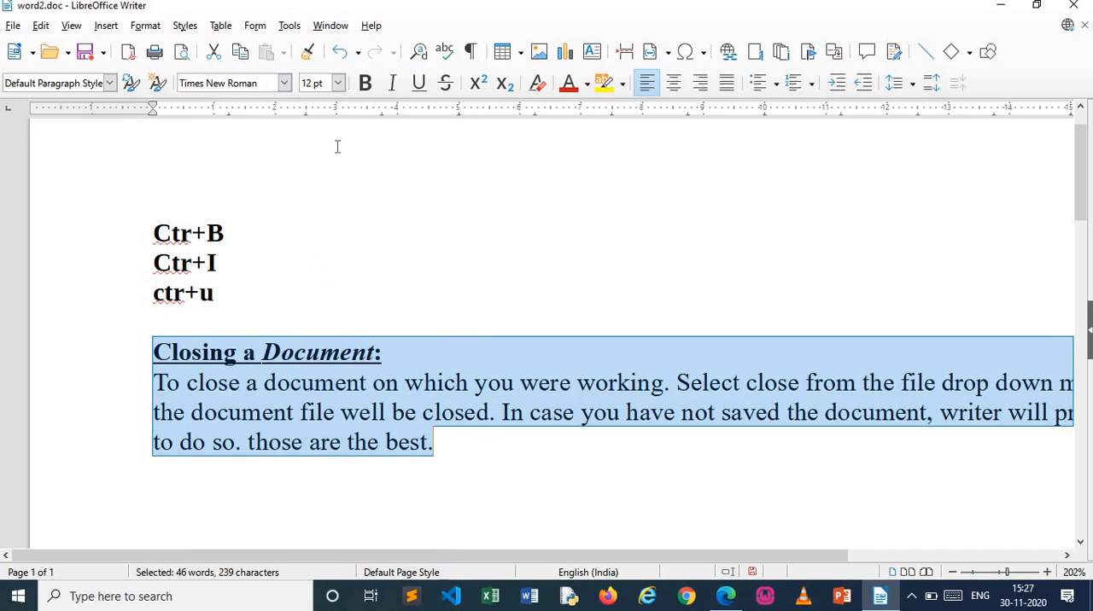
left_click(338, 83)
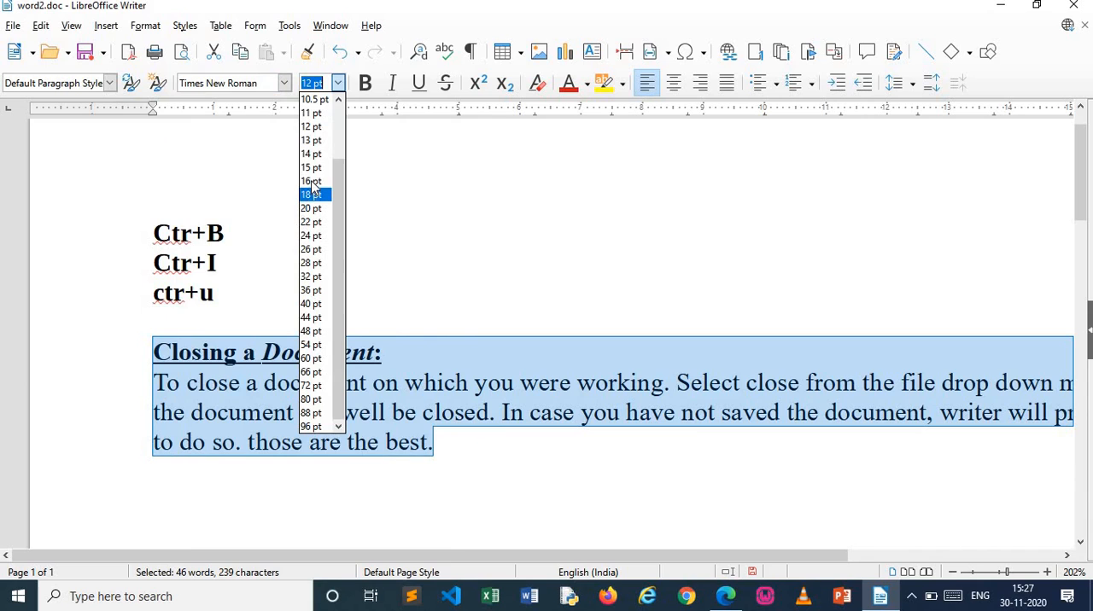
left_click(316, 168)
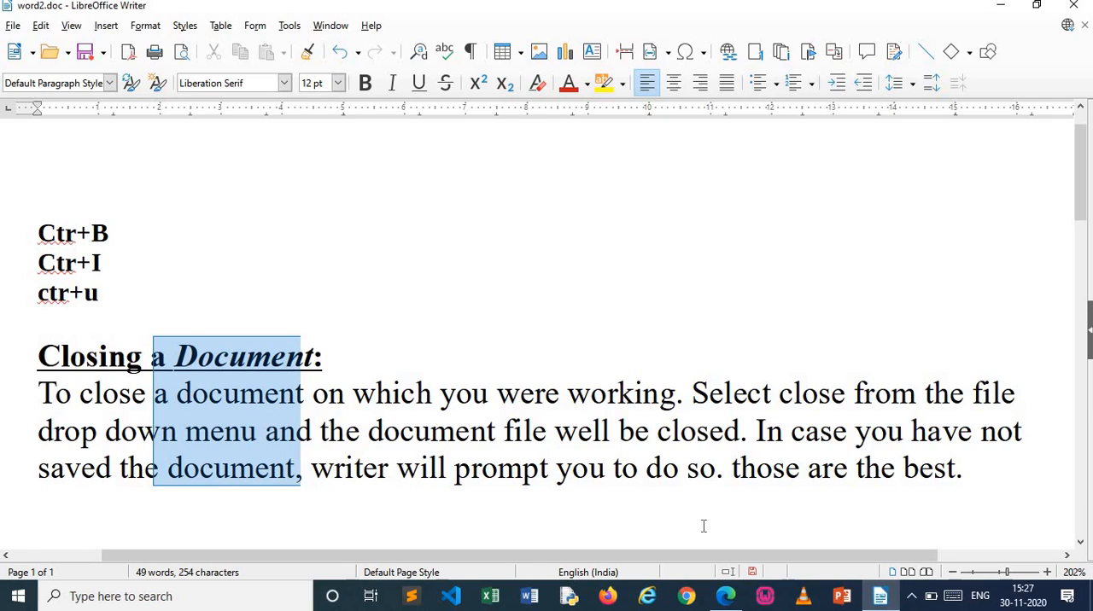
Try line spacing of 1.15 and then 2 on the body paragraph below the heading
left_click(635, 468)
left_click(398, 381)
left_click_drag(1008, 579, 1000, 579)
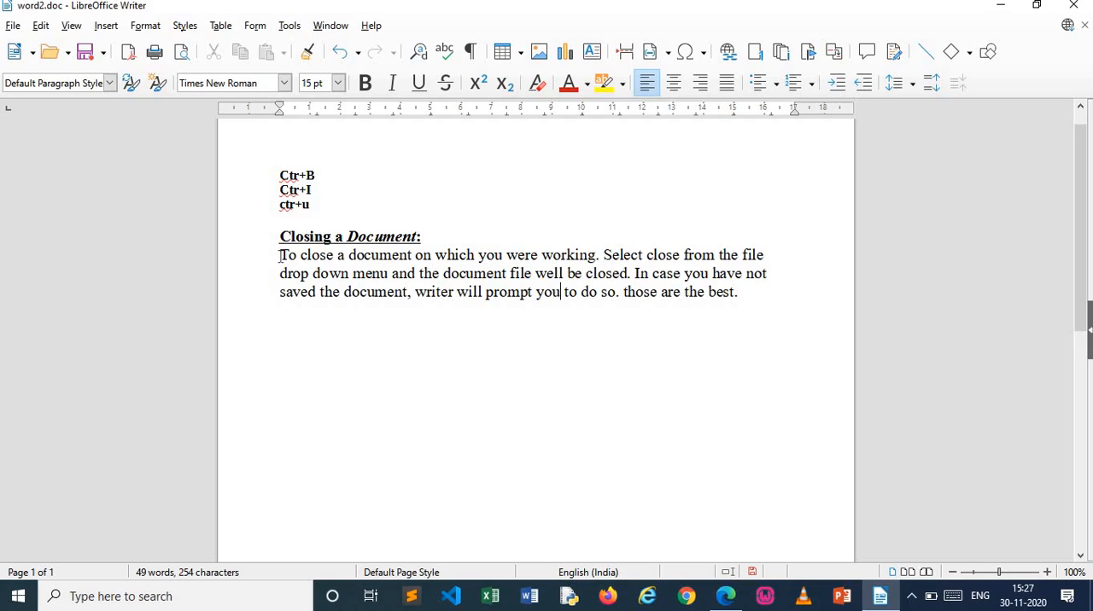
left_click_drag(280, 255, 766, 256)
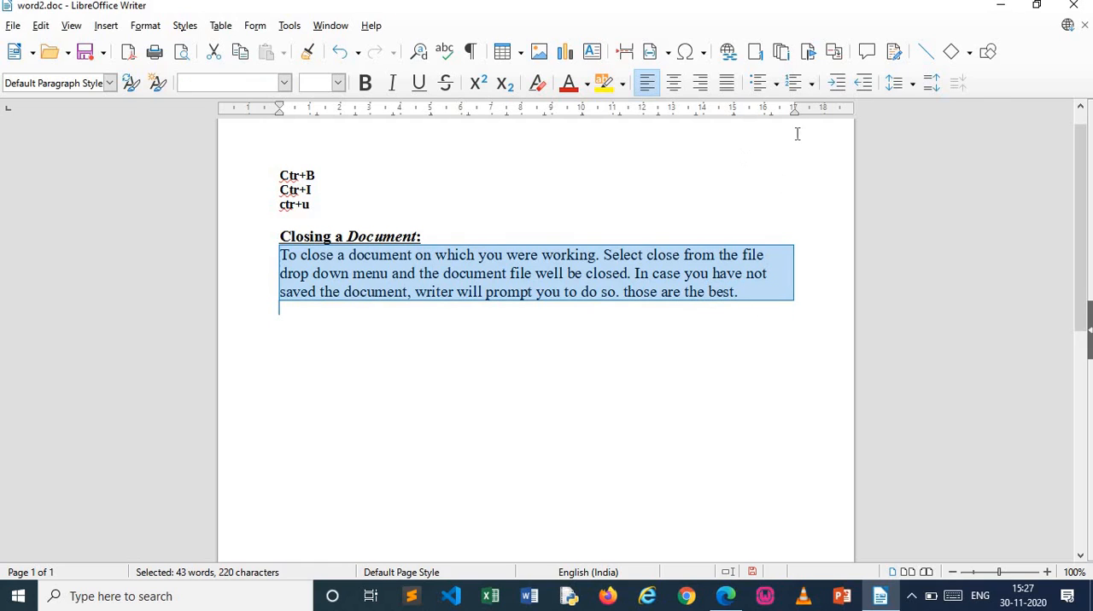
left_click(912, 91)
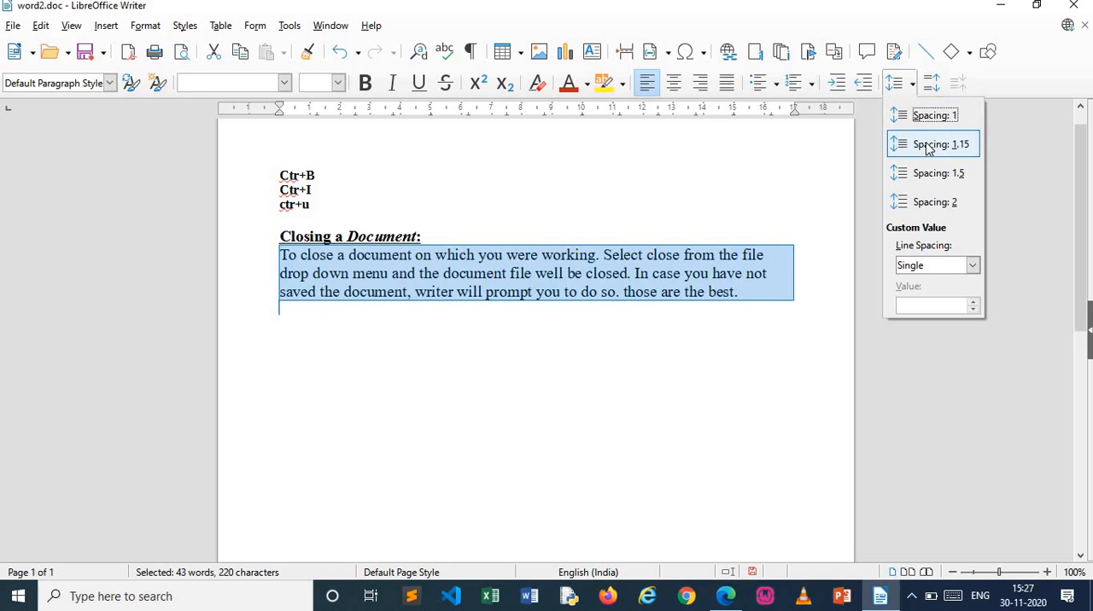
left_click(928, 144)
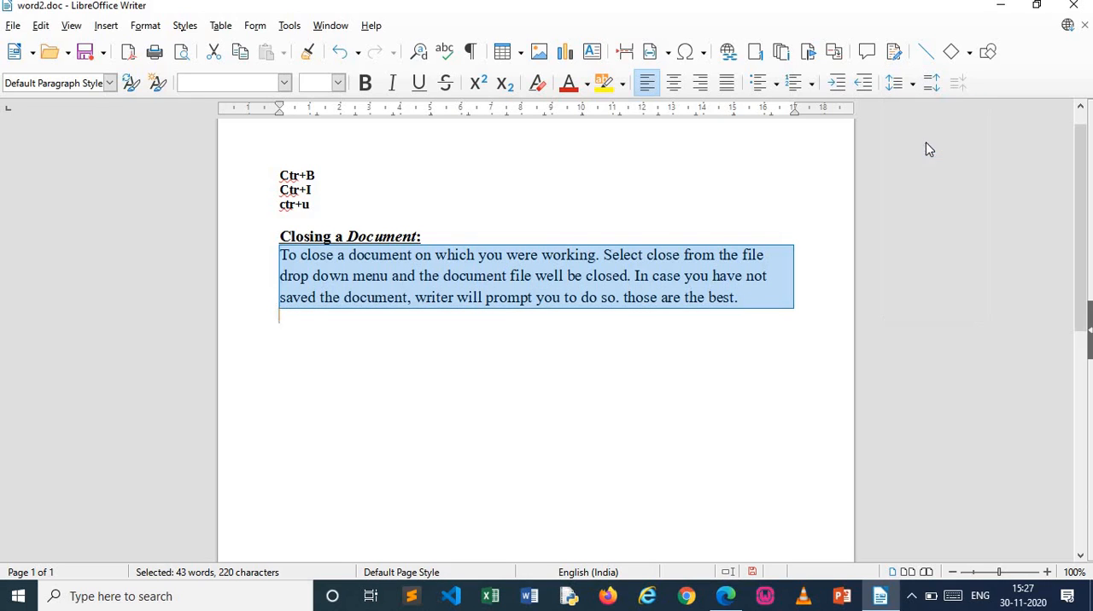
left_click(911, 91)
left_click(938, 210)
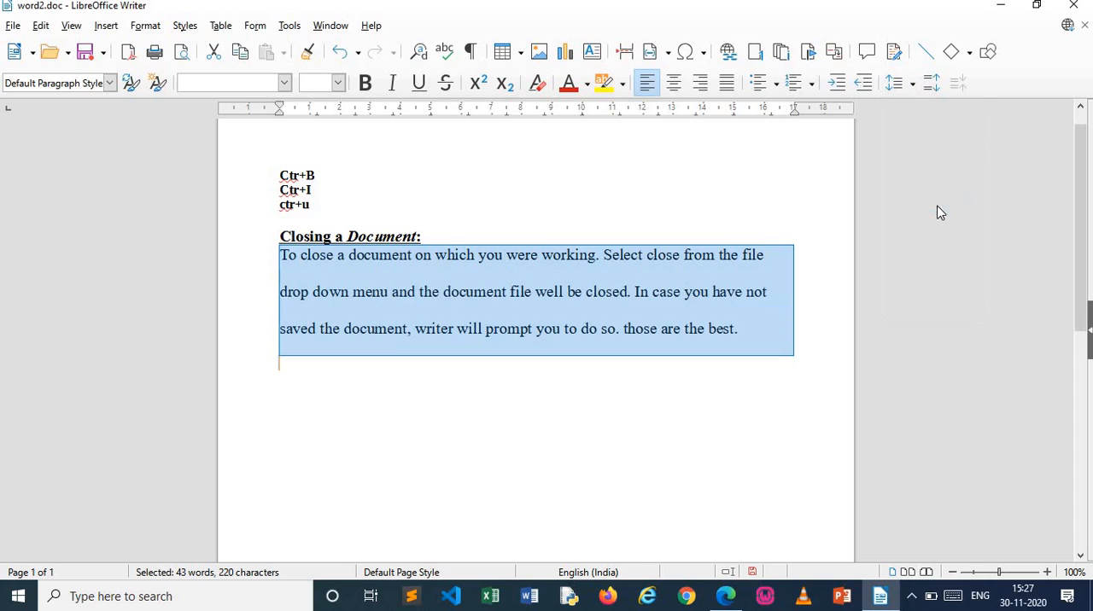
Change the body paragraph's line spacing to Proportional at 100%, and finish with spacing 1
left_click(911, 92)
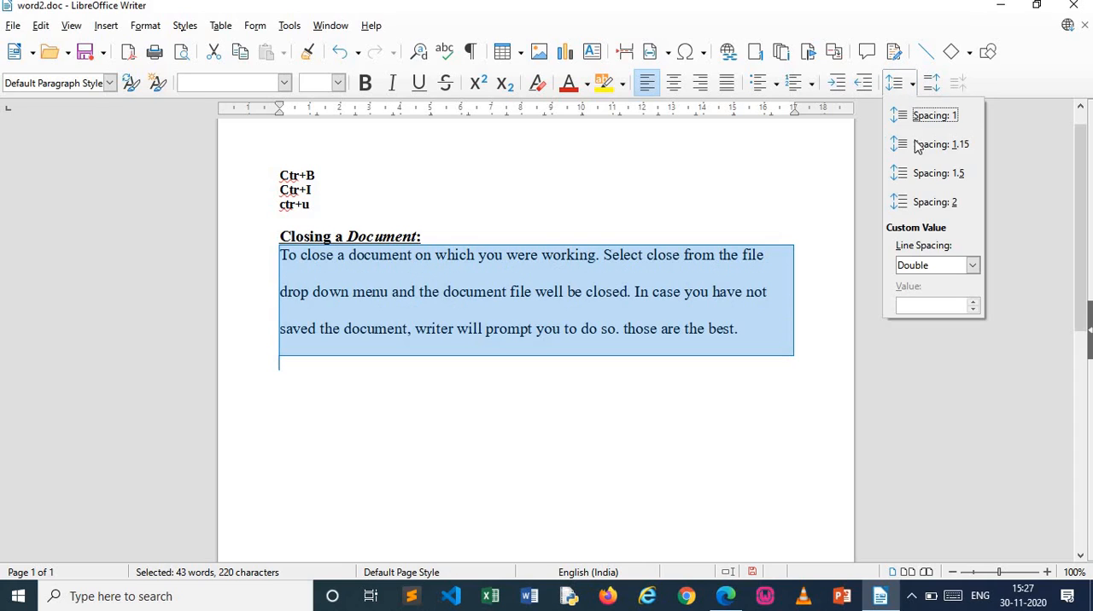
left_click(948, 270)
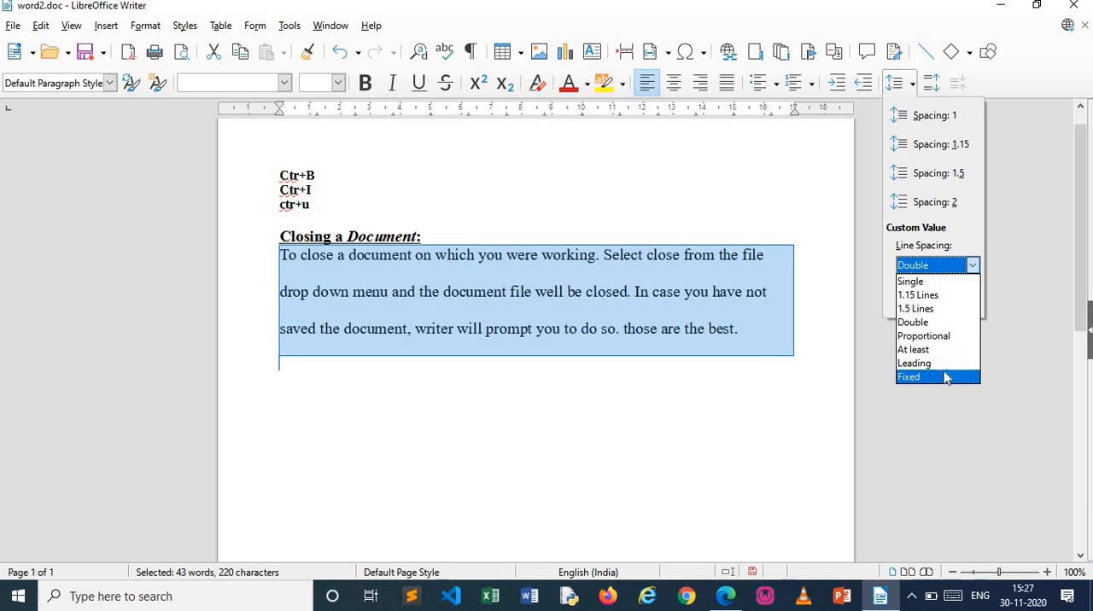
left_click(942, 340)
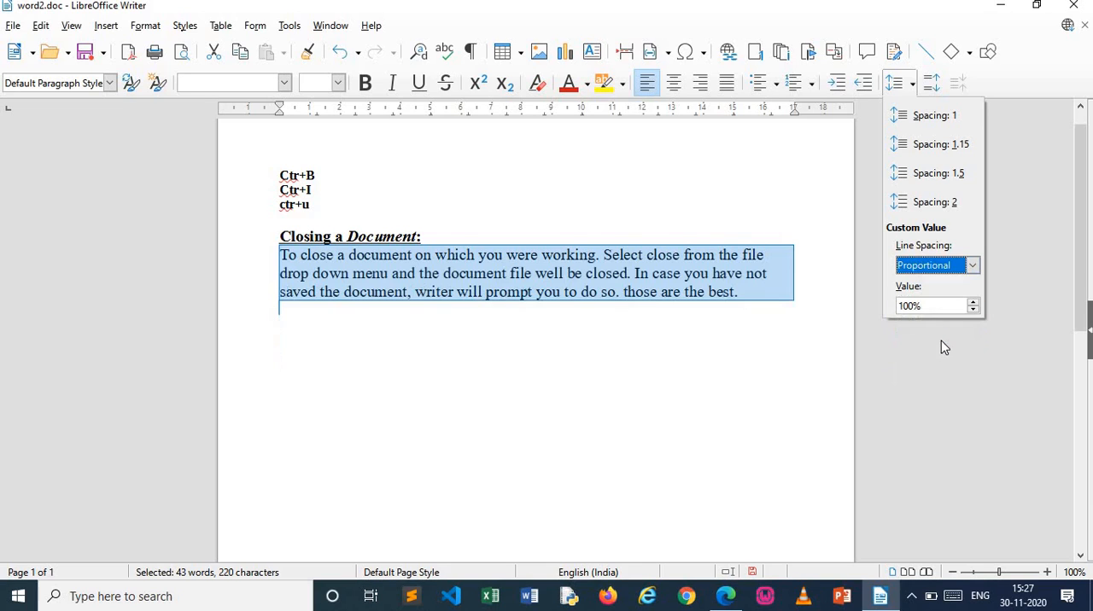
left_click(954, 126)
left_click(659, 305)
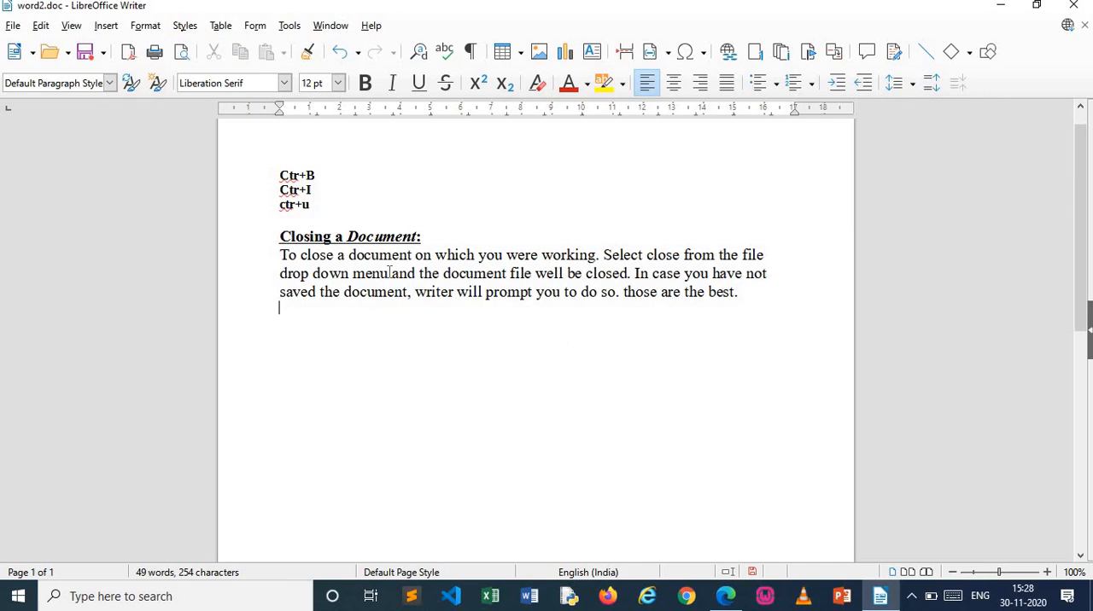
left_click_drag(280, 255, 740, 292)
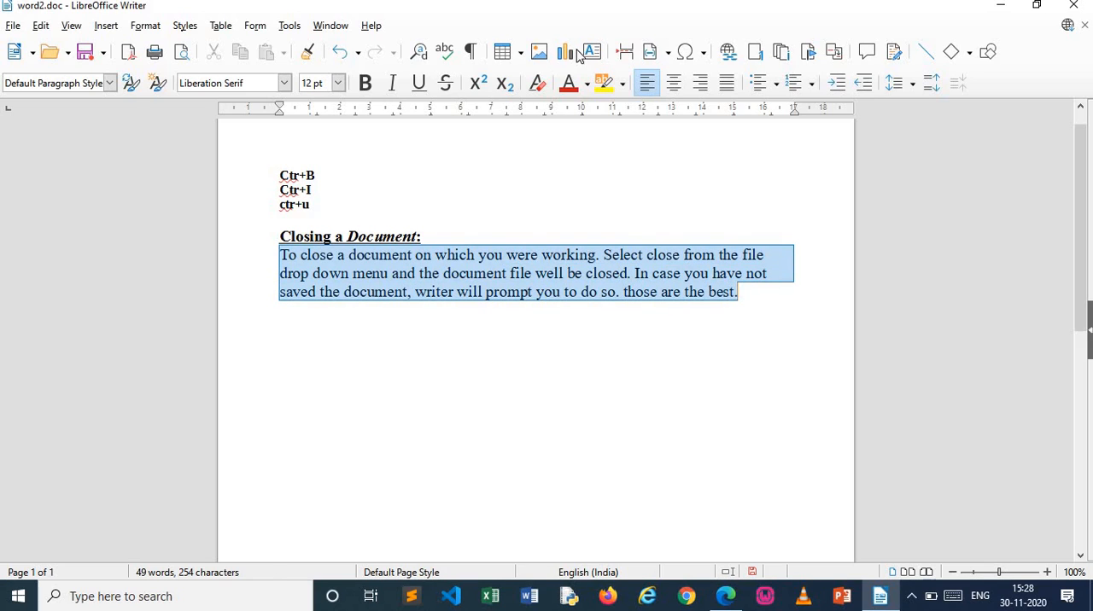
left_click(725, 371)
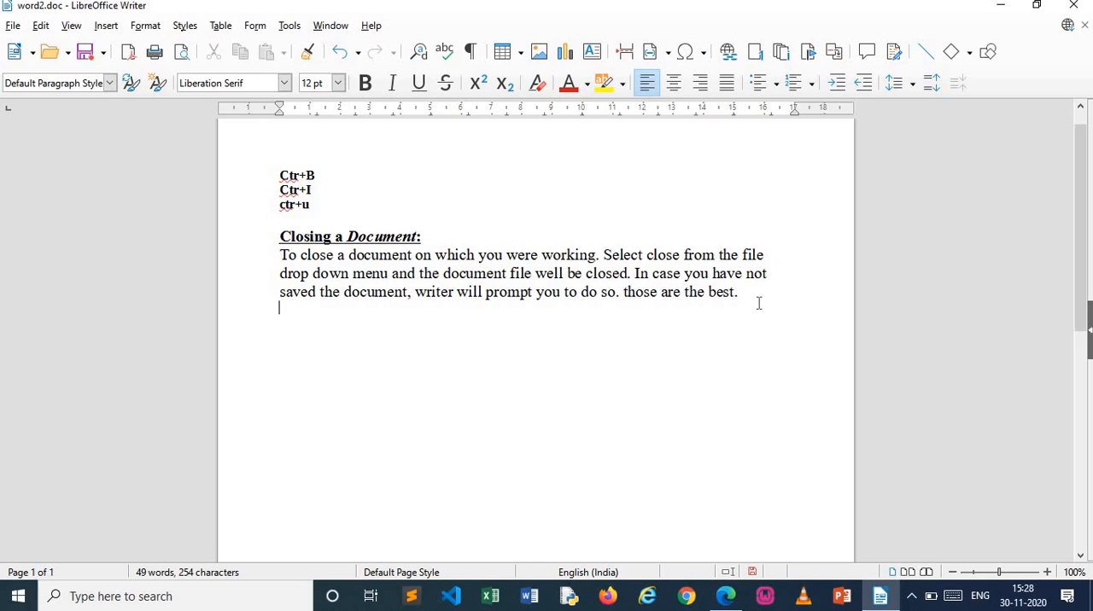
Write "H" followed by a subscript "2" on the empty line below the body paragraph, and switch subscript off again
type("H")
key("ctrl+shift+b")
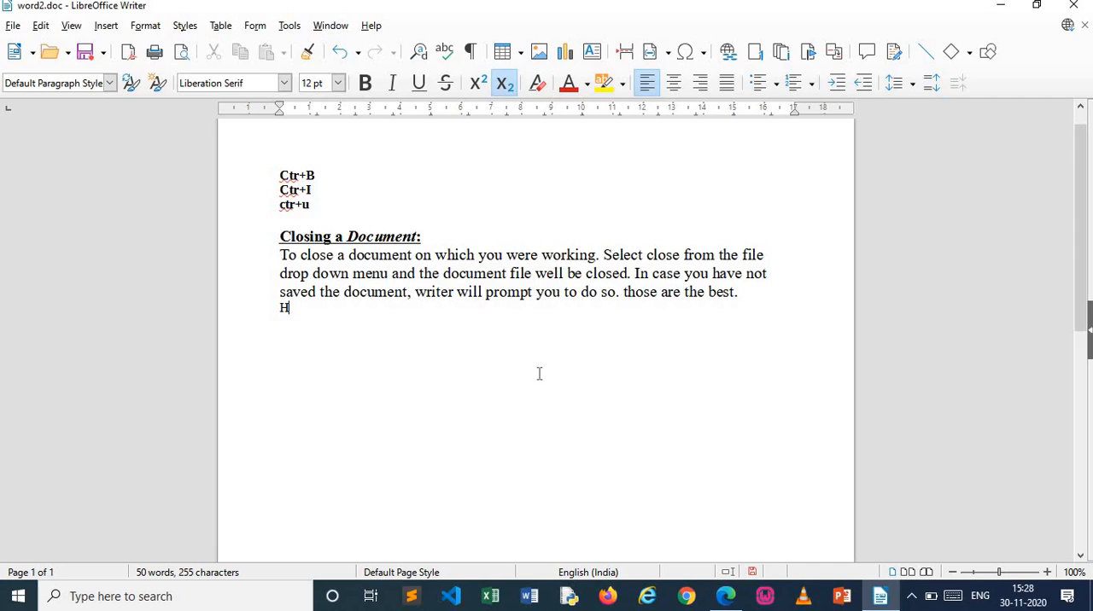
type("2")
key("ctrl+shift+b")
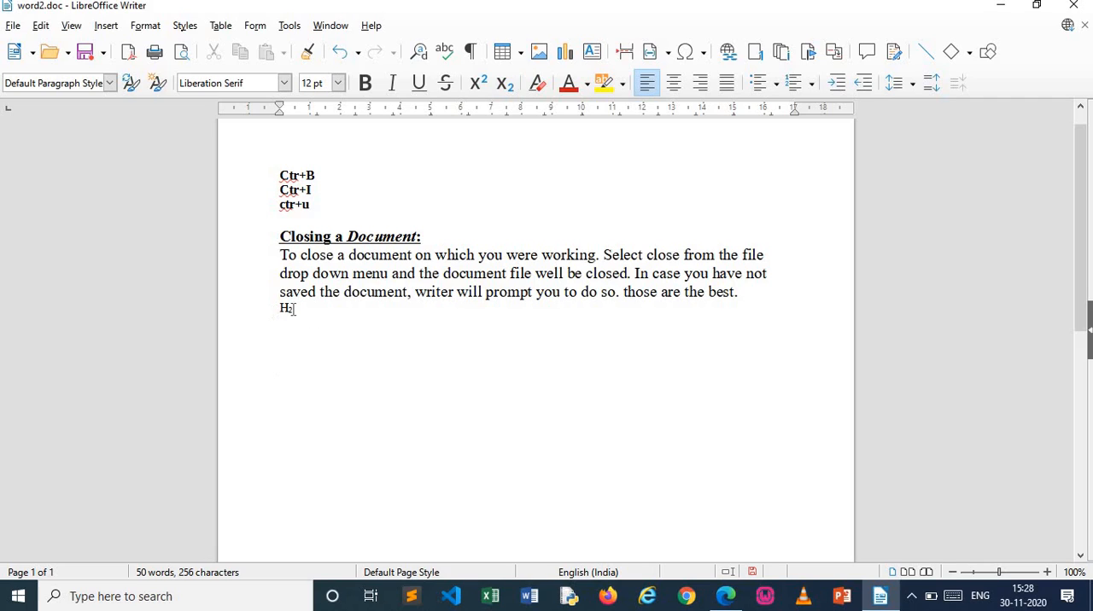
key("ctrl+shift+b")
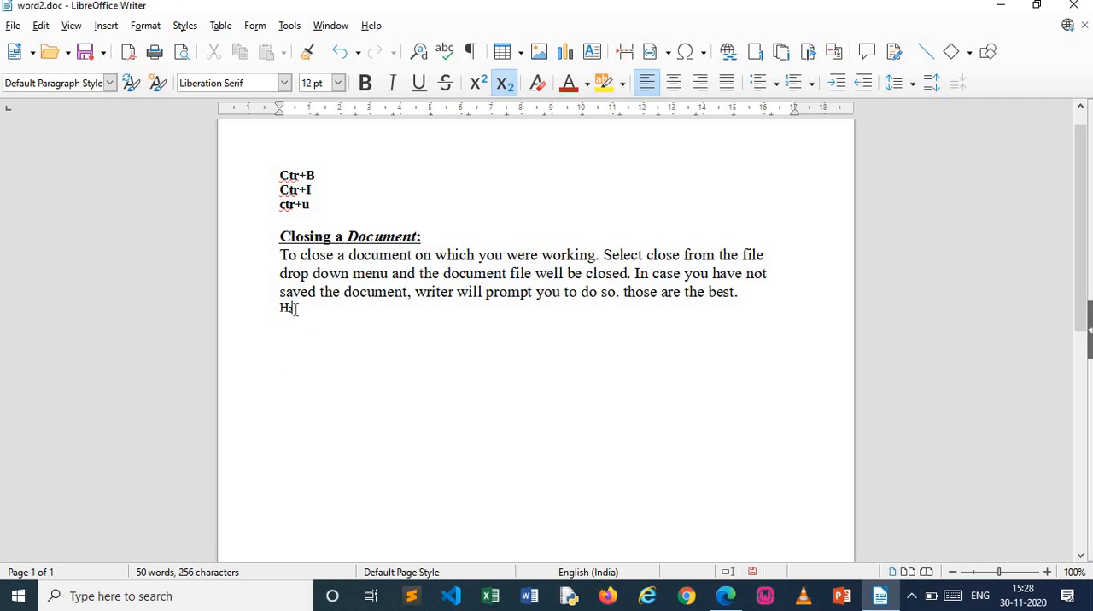
type("2")
key("BackSpace")
key("ctrl+shift+b")
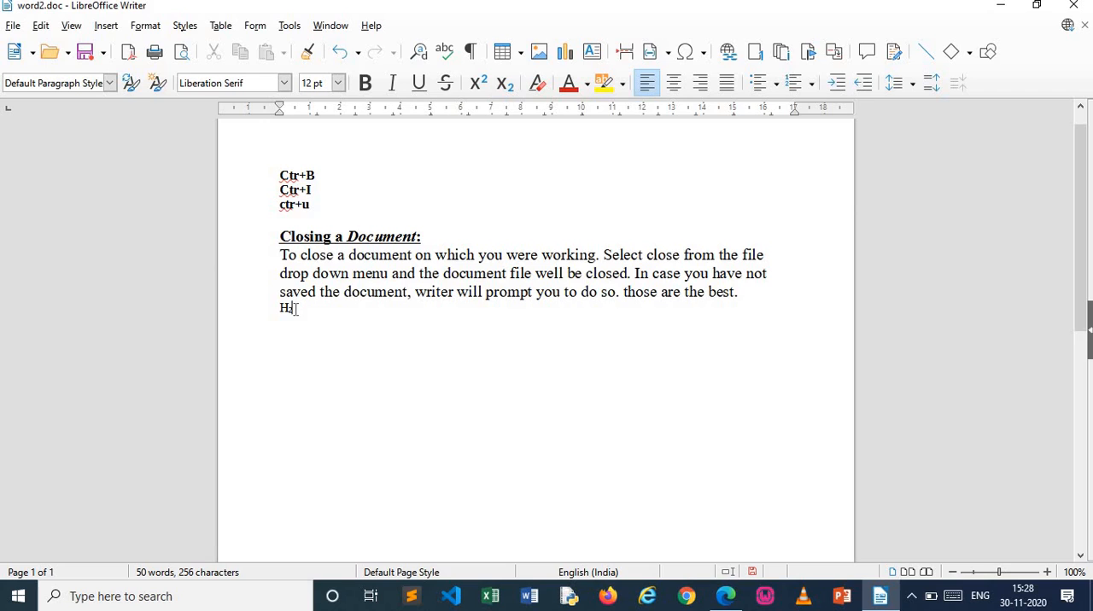
type("2")
key("BackSpace")
key("BackSpace")
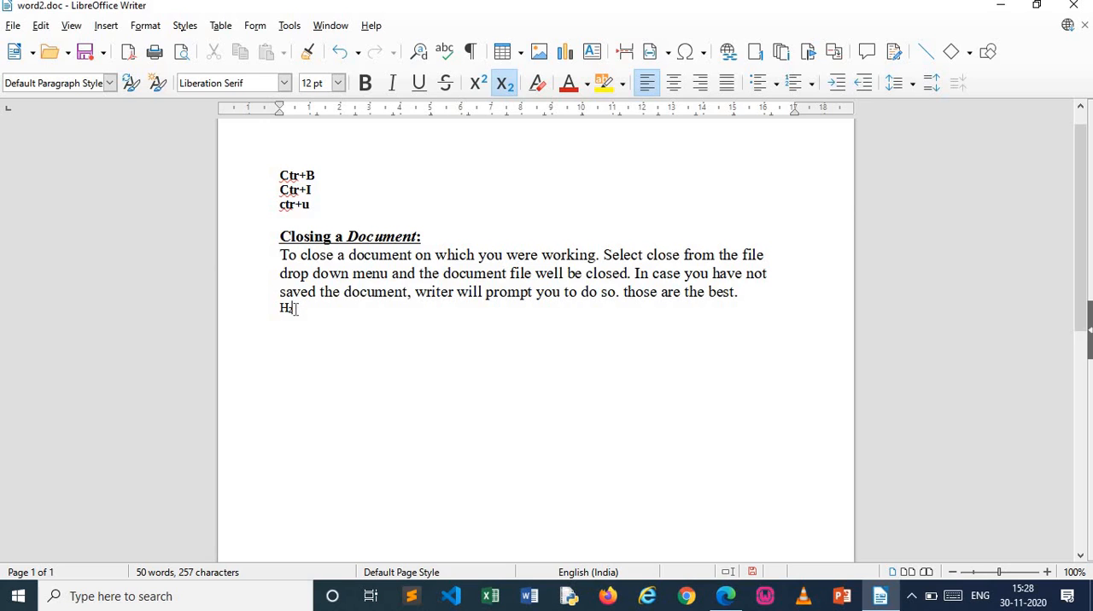
key("ctrl+o")
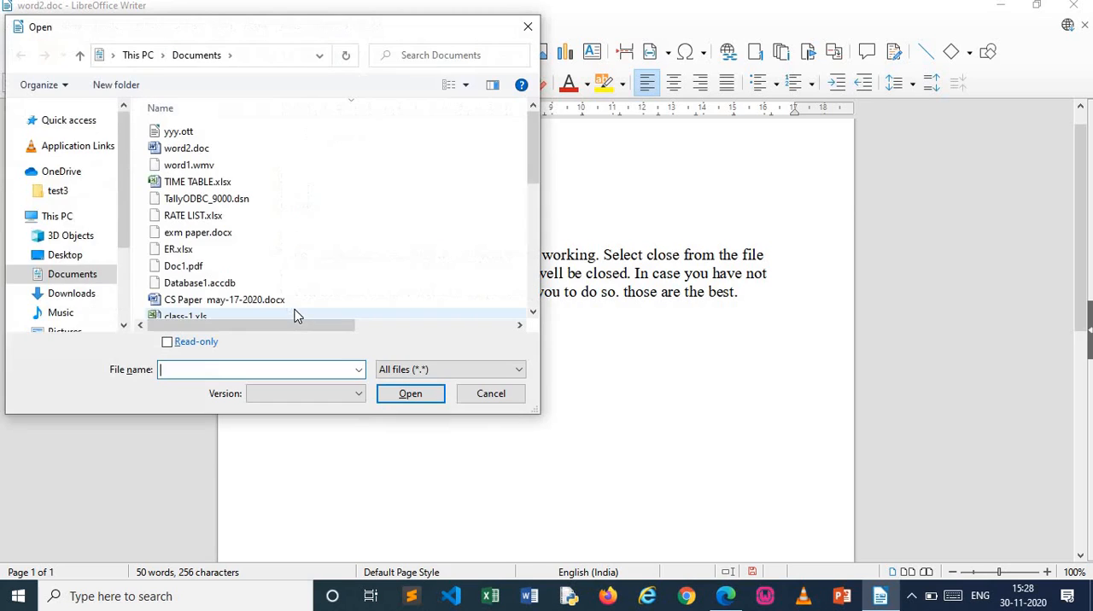
left_click(494, 394)
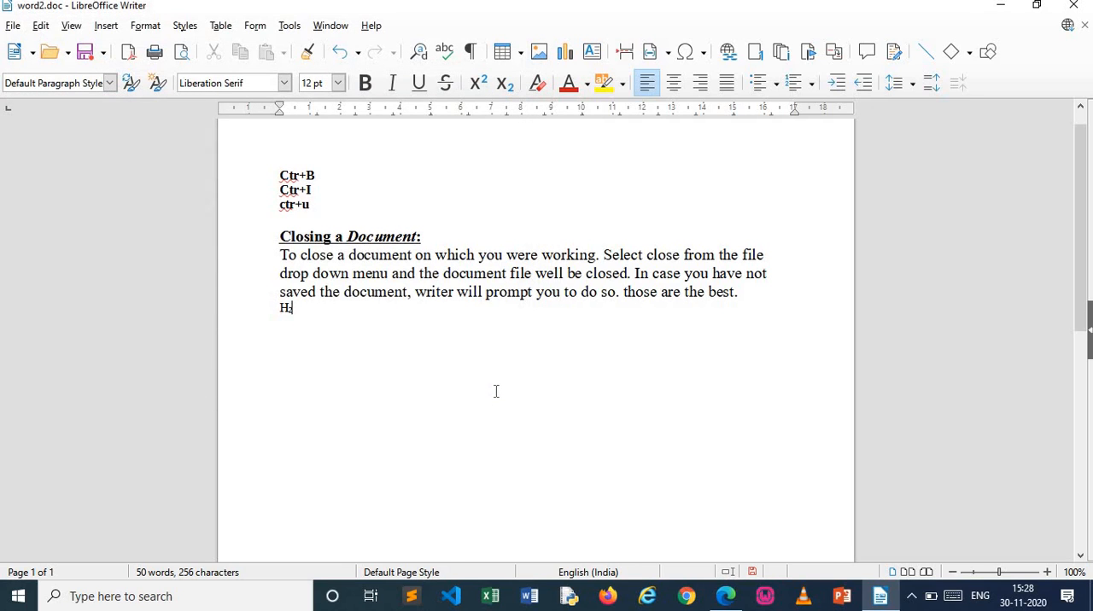
Complete the formula H₂O with a normal "O" and place the insertion point on the empty line above the heading
type("O")
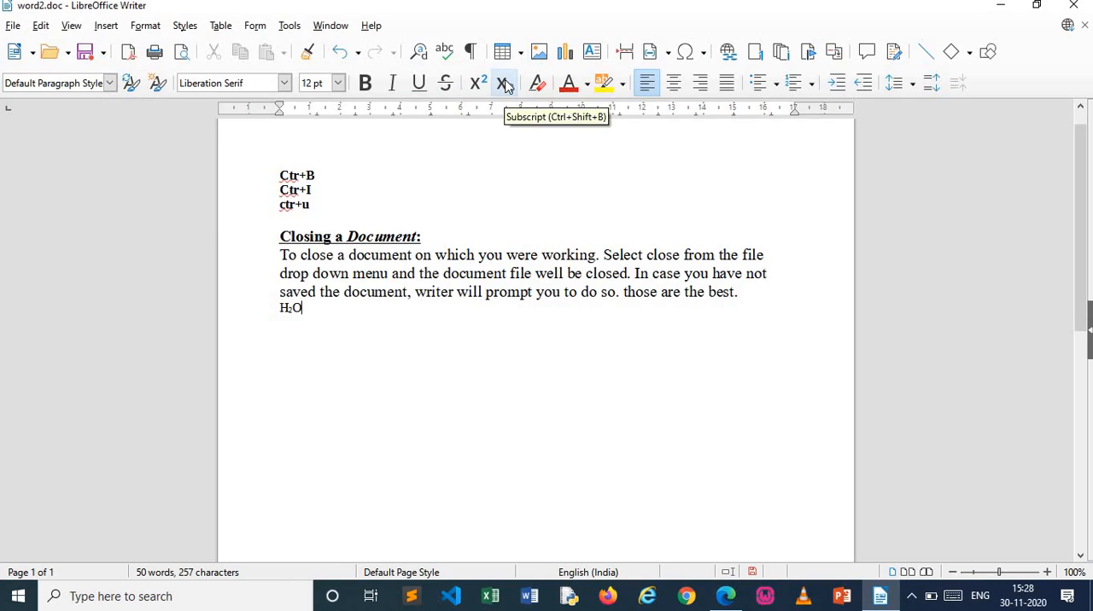
left_click(360, 214)
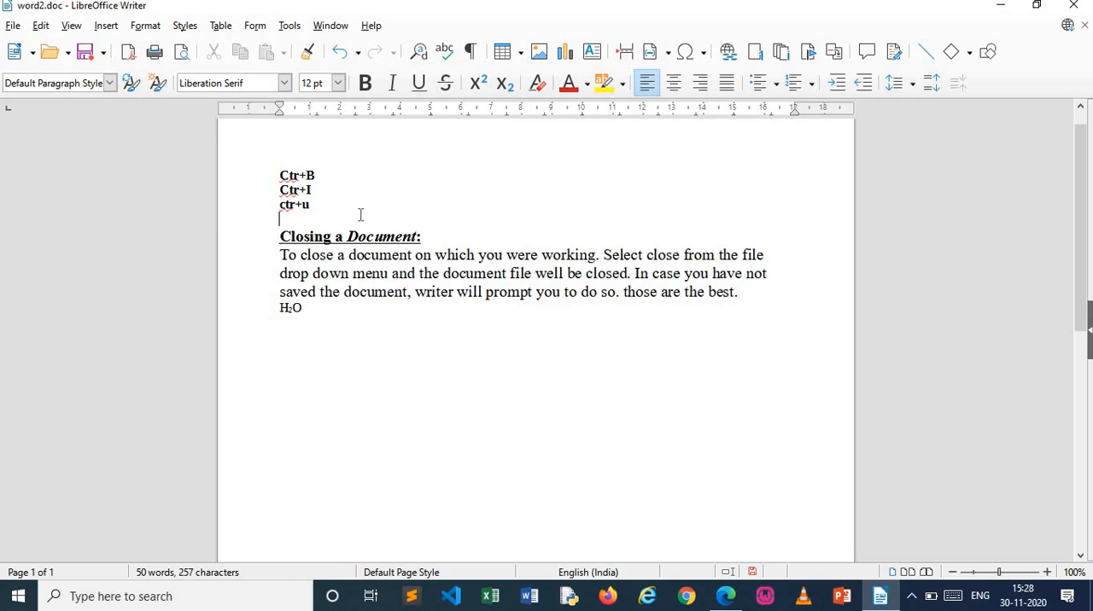
Write the subscript shortcut "ctr+shift+B" on the empty line above the heading and start a new line below it
type("ctr ")
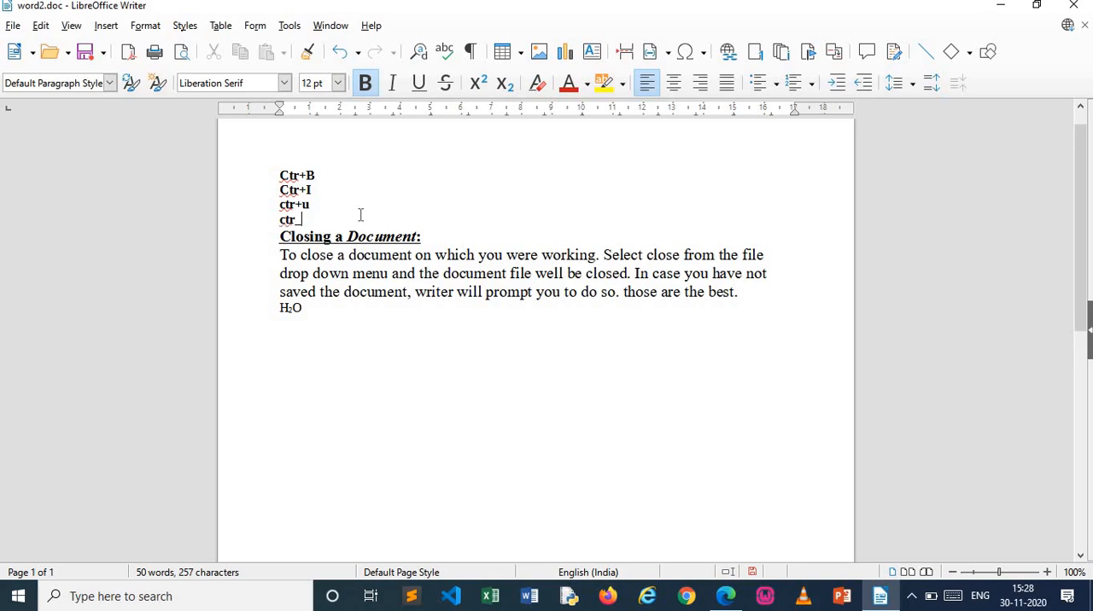
type("+")
key("BackSpace")
key("BackSpace")
type("+shift+B")
key("Return")
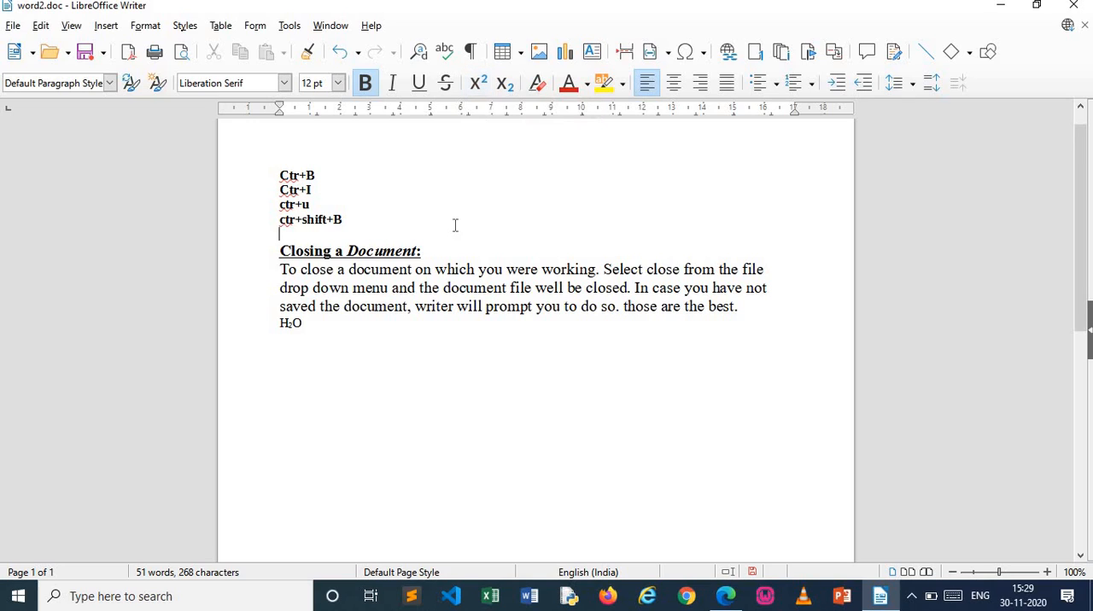
Write the superscript shortcut as "ctr_shift+P" on the new line directly above the heading
type("ctr_shift+P")
Write "H²O" with a superscript "2" and normal "O" below the H₂O line, leaving an empty line between the two formulas
key("Down")
key("Down")
key("Down")
key("Down")
key("Down")
key("Down")
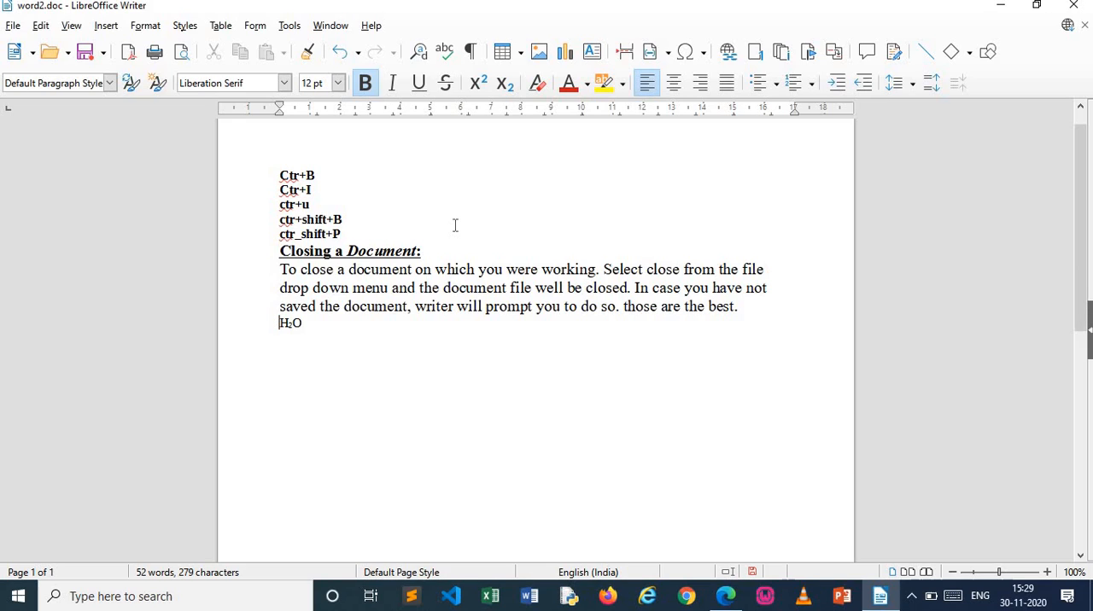
type("H")
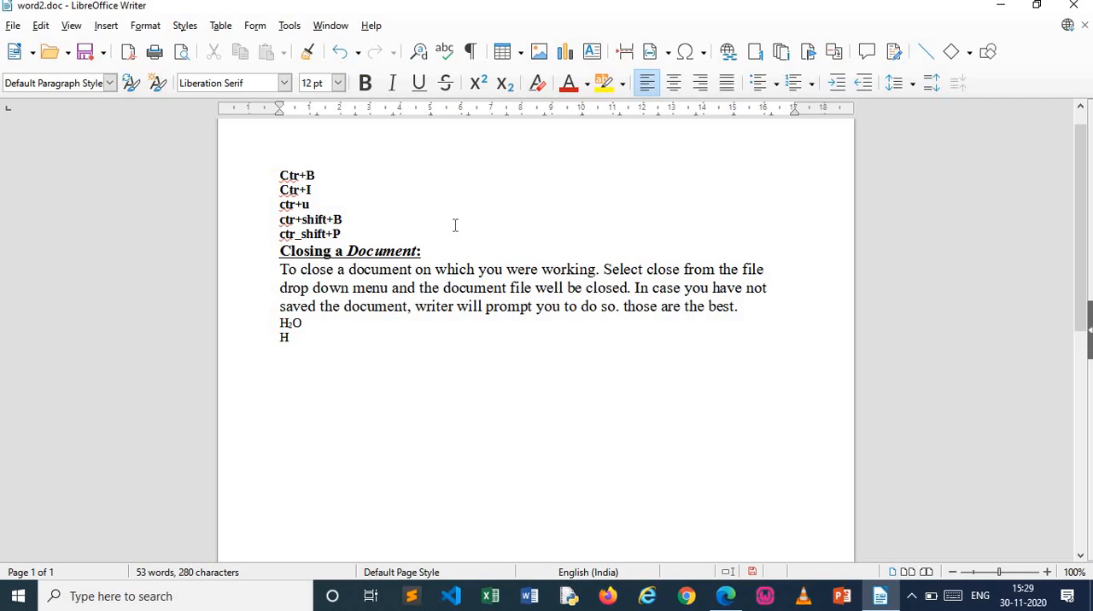
key("ctrl+shift+p")
type("2")
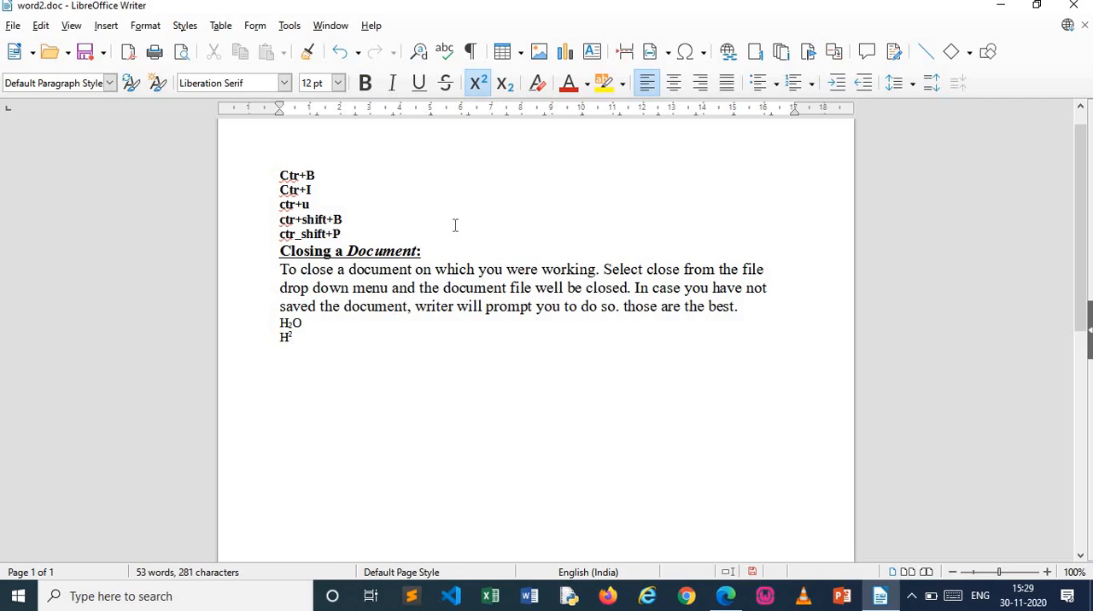
key("ctrl+shift+p")
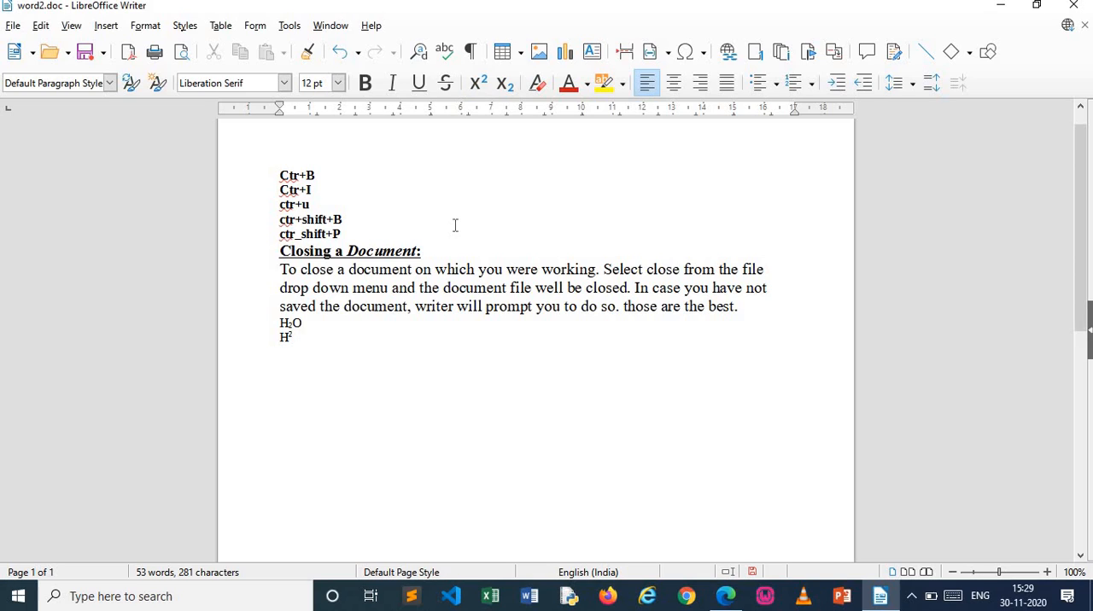
type("O")
key("Return")
Try strikethrough on the H²O formula with the superscript 2, and undo it
double_click(314, 354)
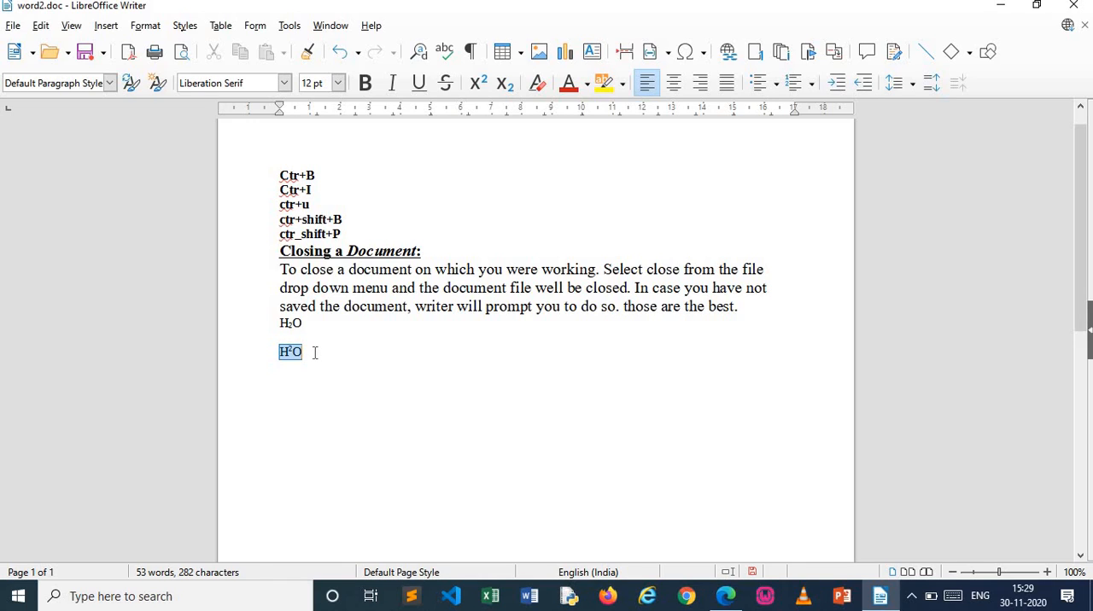
left_click(445, 83)
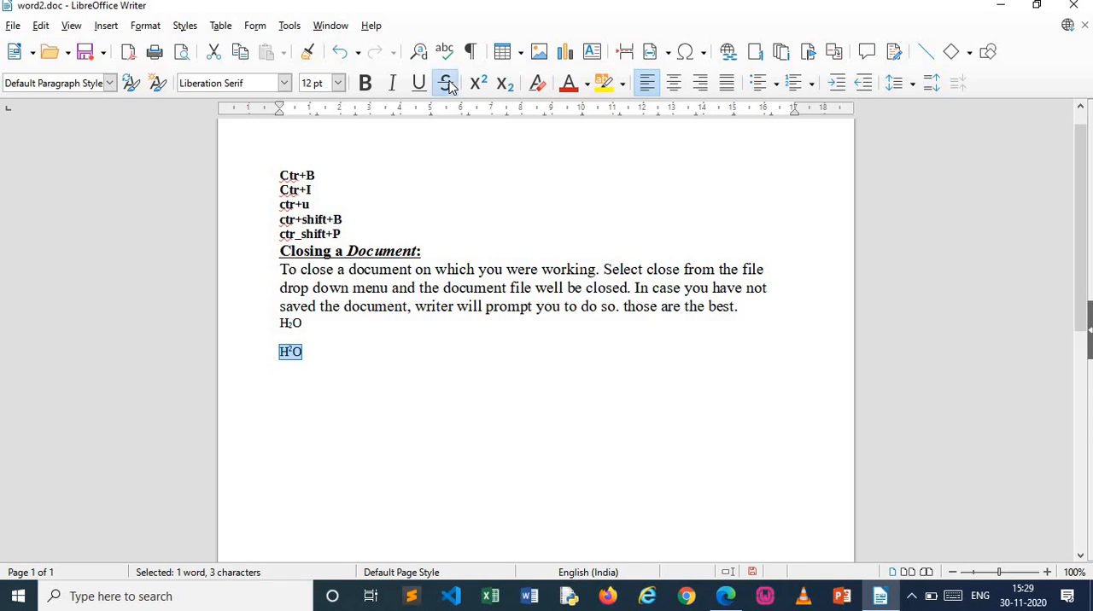
left_click(480, 466)
key("ctrl+z")
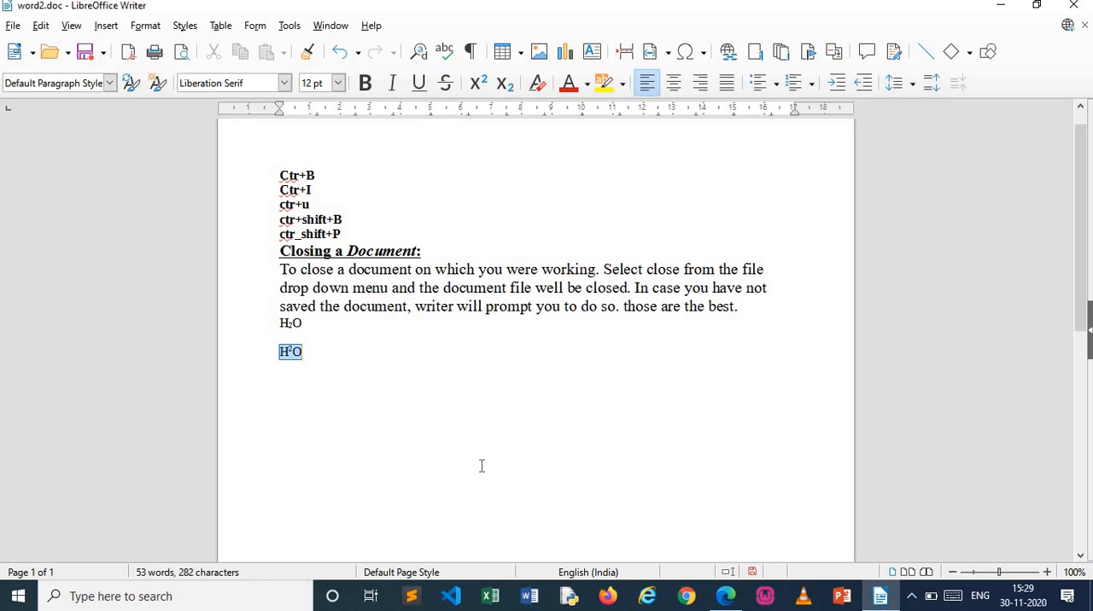
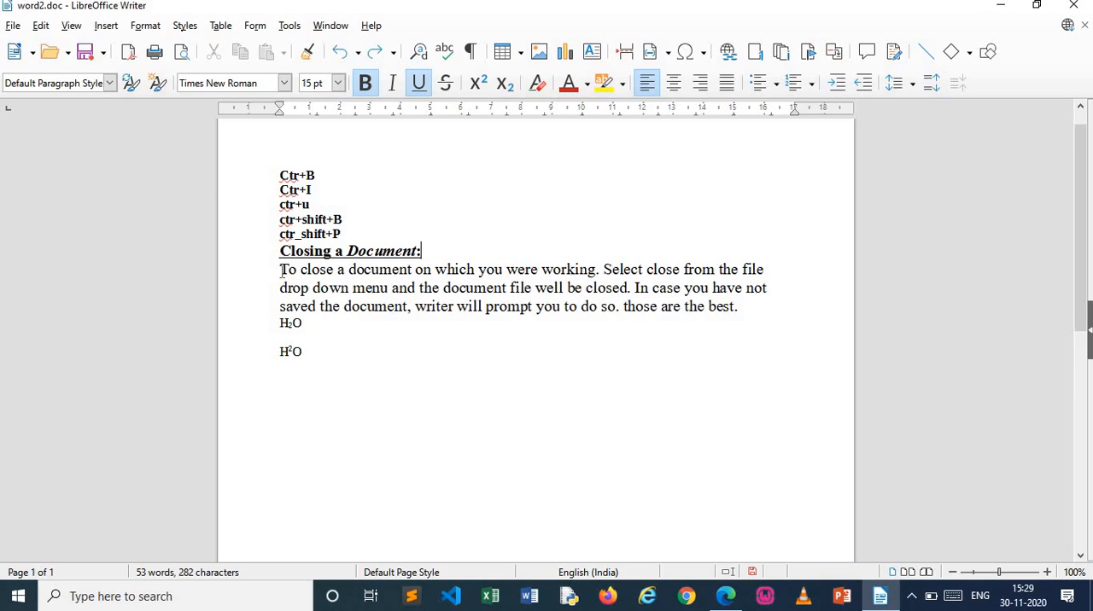
Try centre, left and right alignment on the "Closing a Document:" heading, finishing with justified alignment
left_click_drag(281, 253, 421, 252)
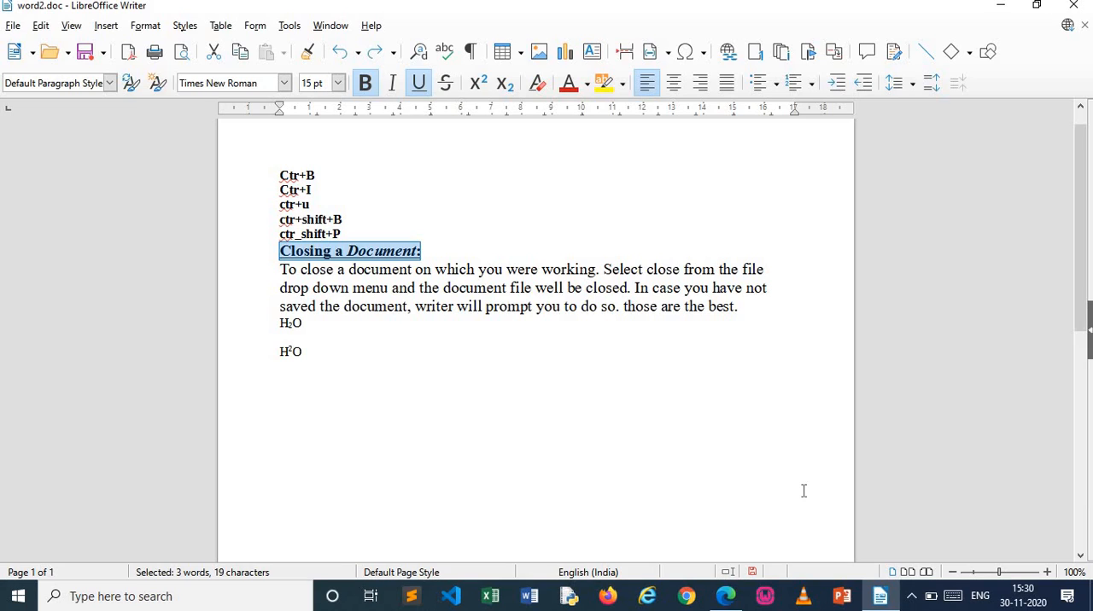
key("ctrl+e")
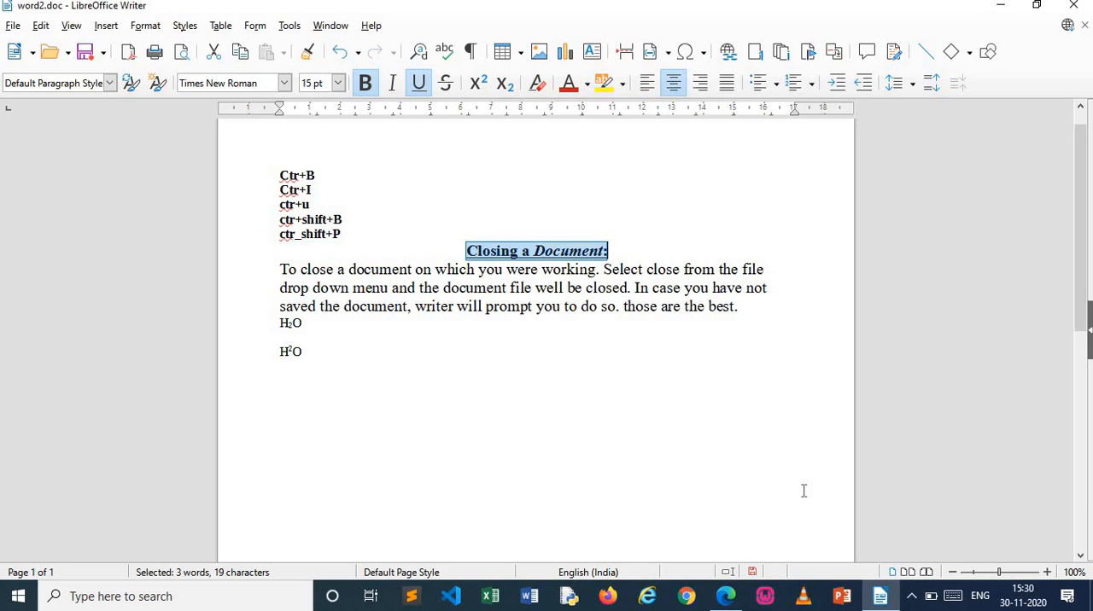
key("ctrl+l")
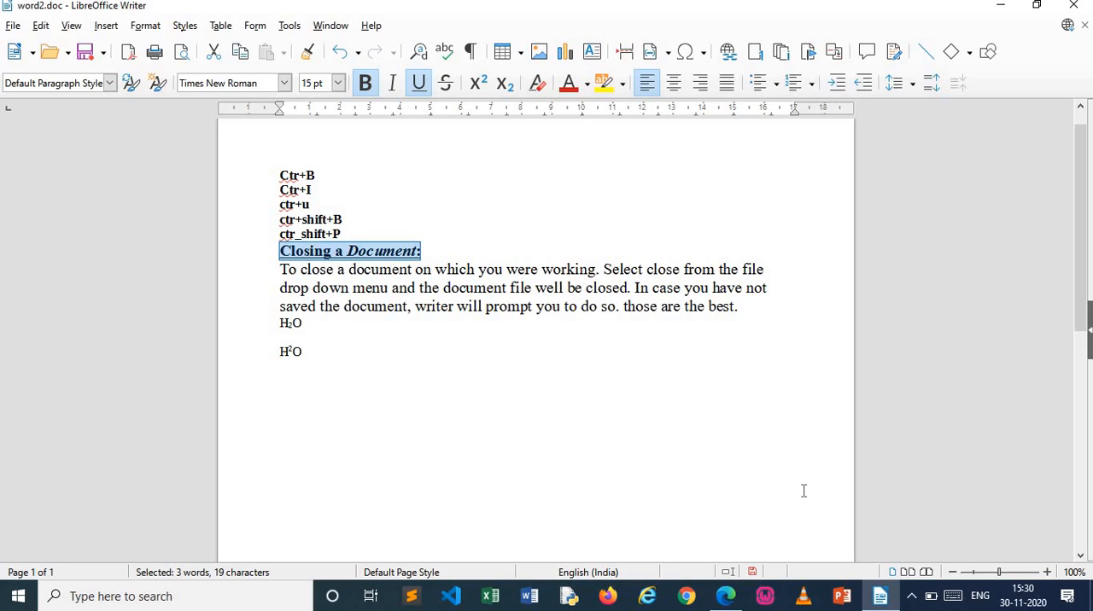
key("ctrl+r")
key("ctrl+j")
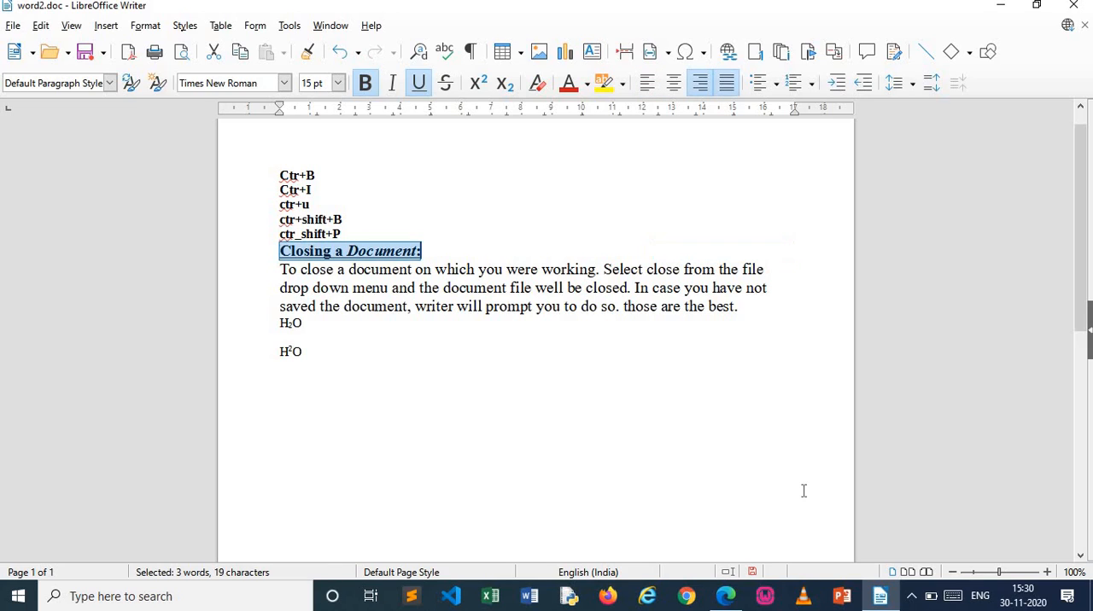
left_click(705, 472)
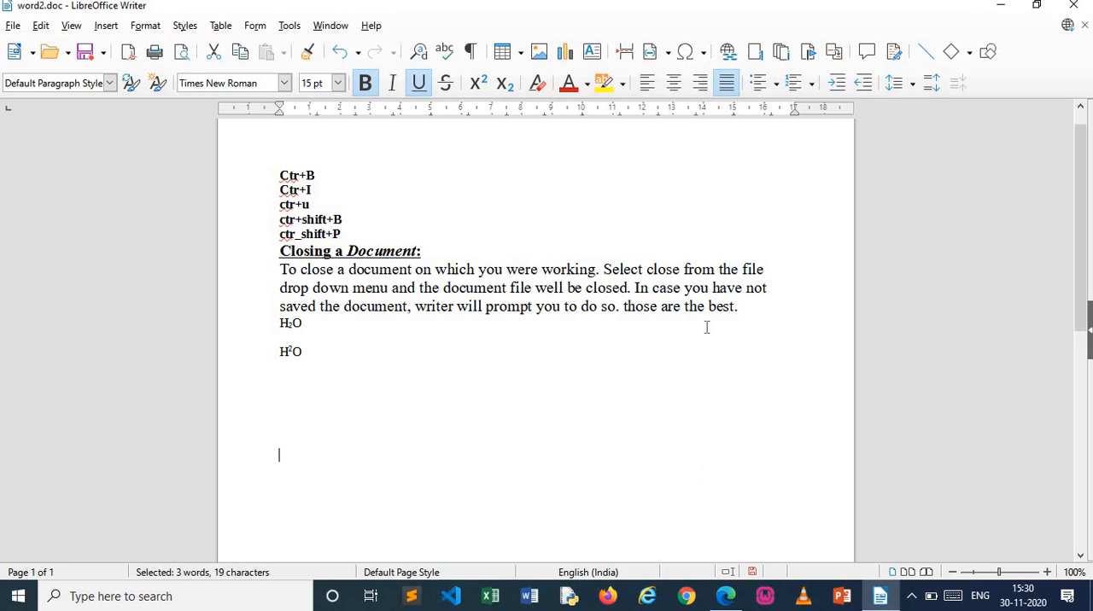
Insert several strings of random filler letters after "Select close from the file" to lengthen the body paragraph
left_click(768, 270)
type("hfdsfhsfsdkfk dskfhdskfhsdkfds fkds")
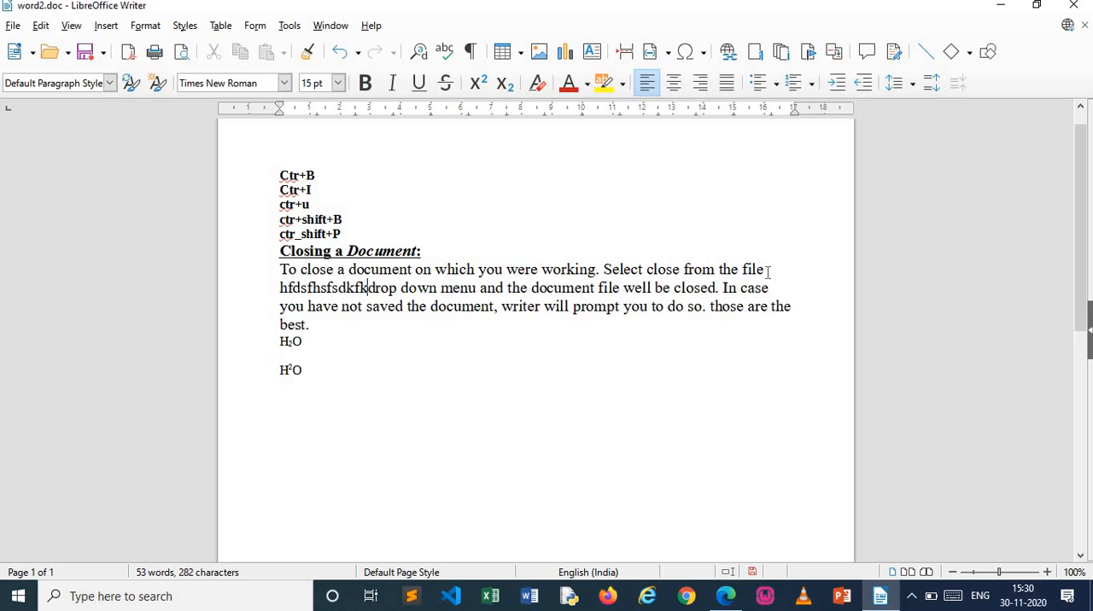
type("fhksdf dskfd fksdfksd fksdf ksdf sdkf hsdkfsdkjfj")
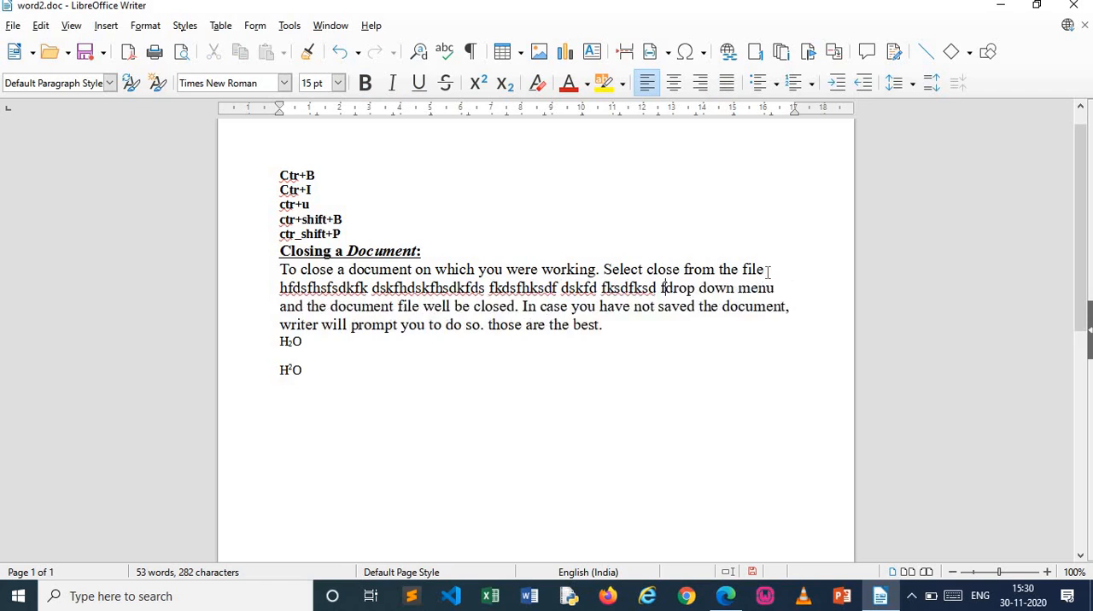
type(" sdkfdskjf dskf ksf jksddfkjsd fkjsf kdsfkjsd f")
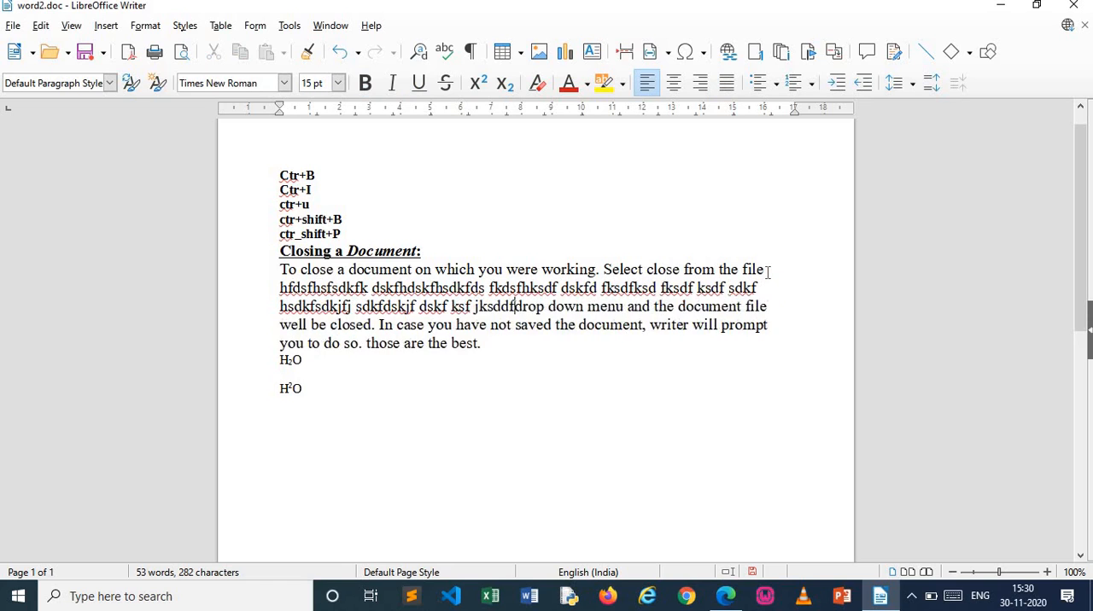
Justify the text from "To close a document" through the H²O formula, compare it with left alignment, and save the document
left_click(287, 272)
left_click_drag(427, 327, 620, 359)
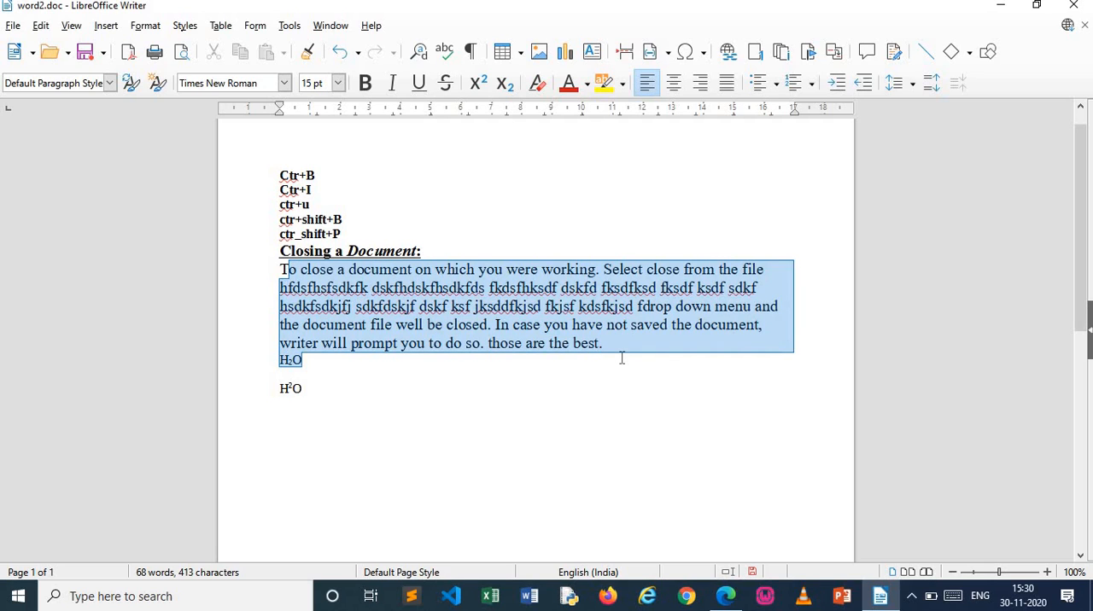
left_click_drag(281, 271, 613, 359)
left_click_drag(579, 402, 579, 404)
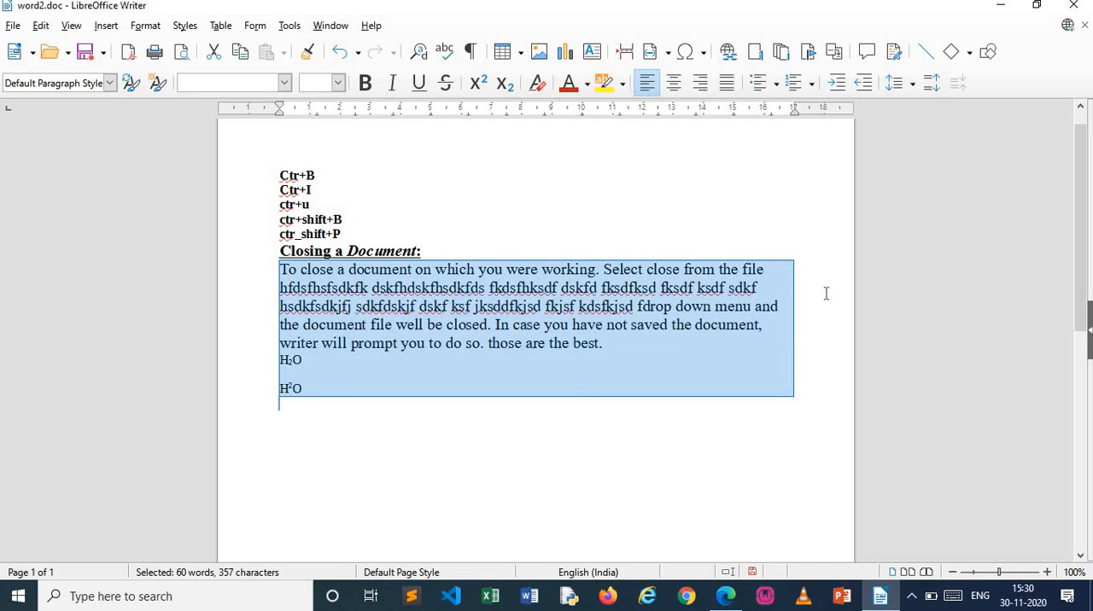
key("ctrl+j")
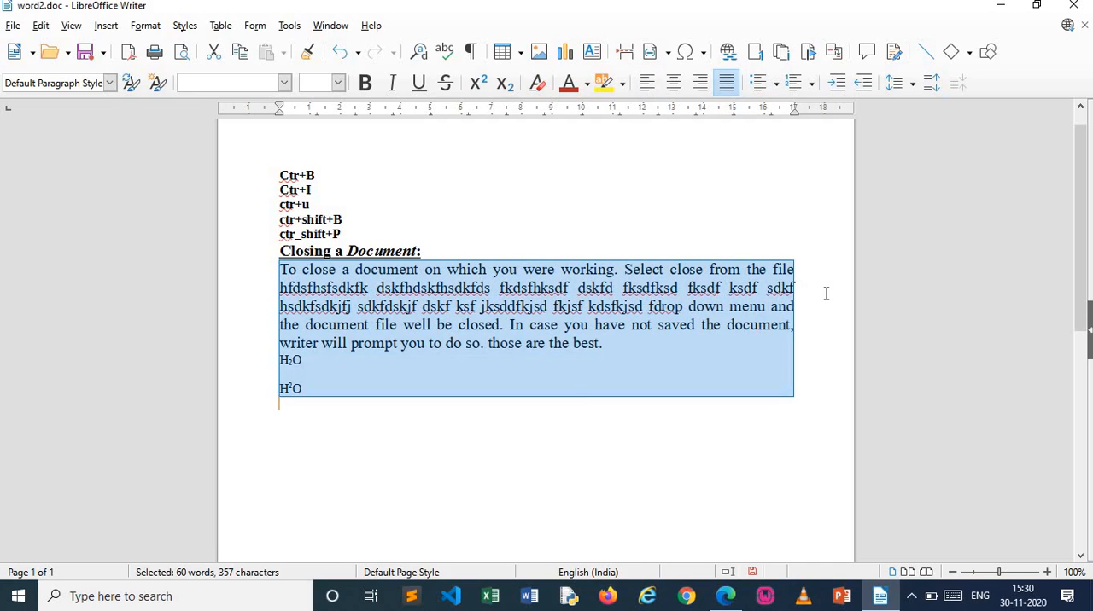
key("ctrl+l")
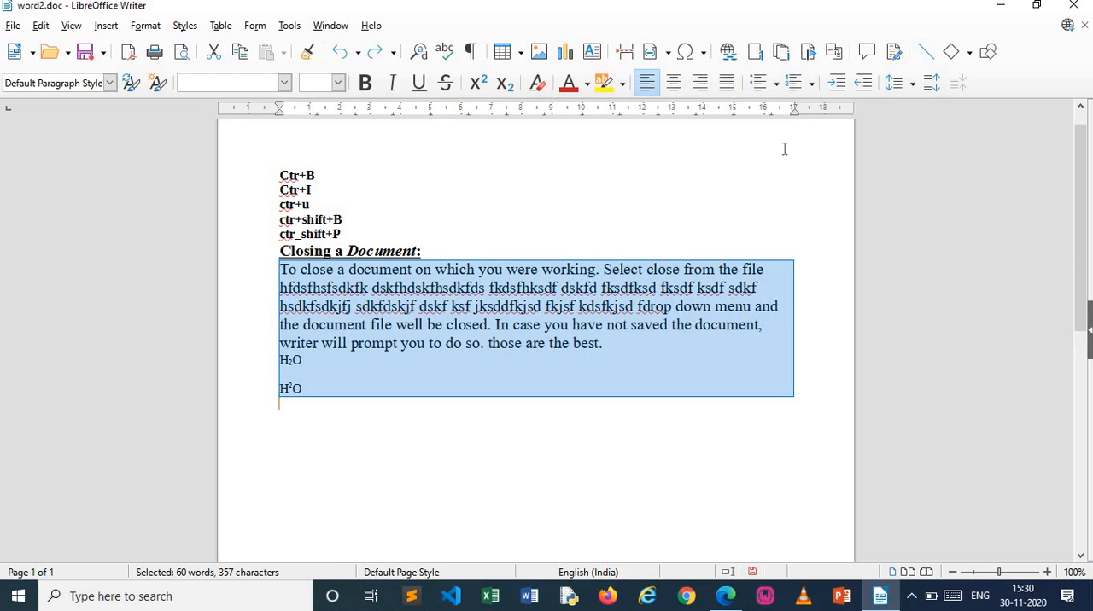
key("ctrl+j")
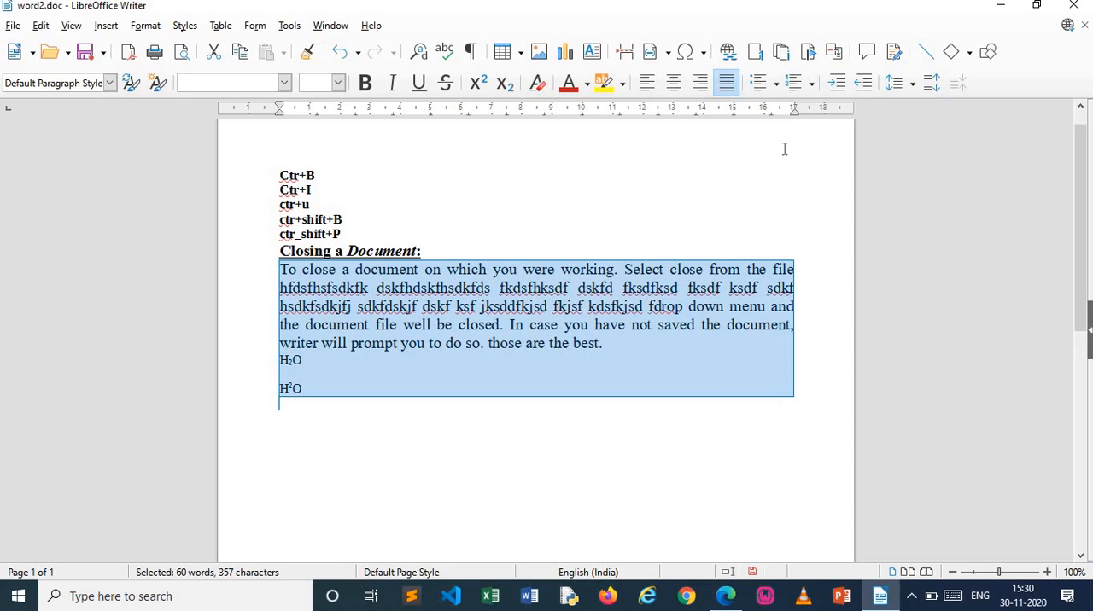
left_click(803, 430)
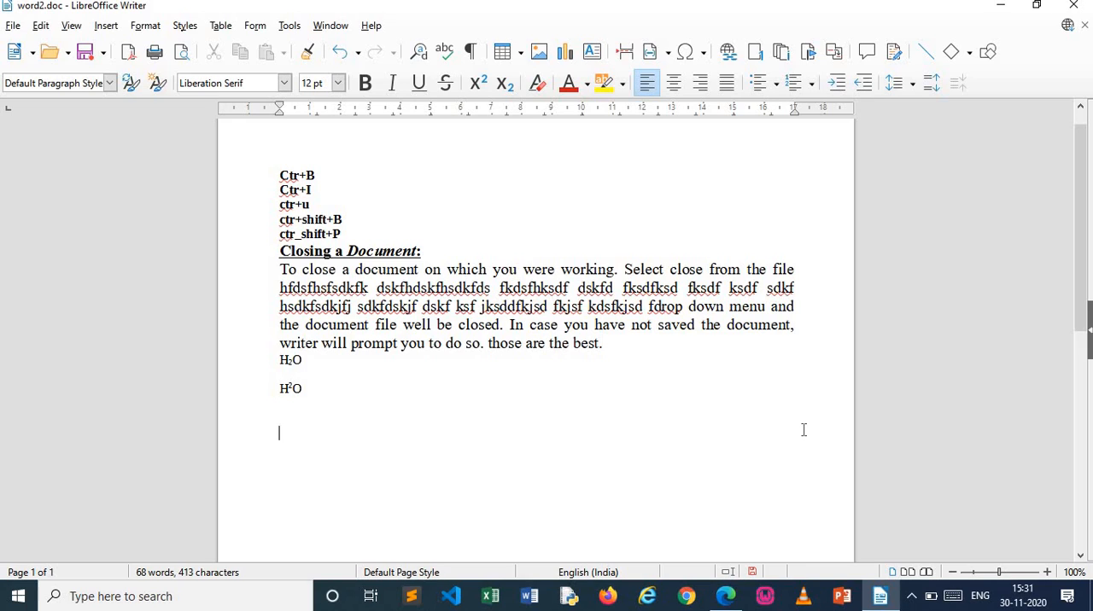
key("ctrl+s")
Write "List as Below:" under the formulas and start a list with diamond bullets on the following line
type("List as Below:")
key("Return")
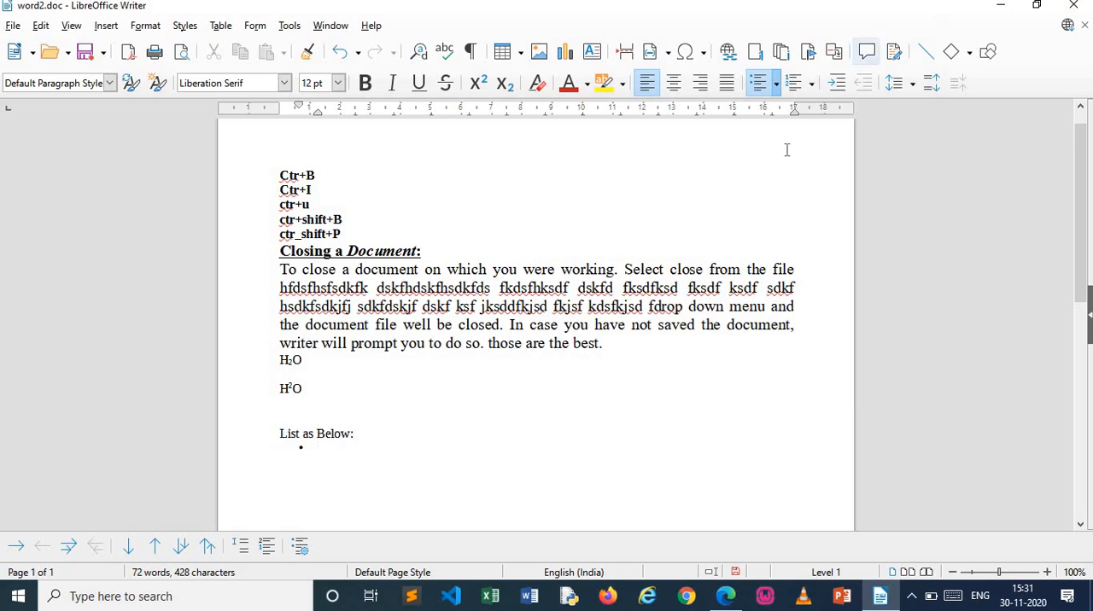
left_click(777, 83)
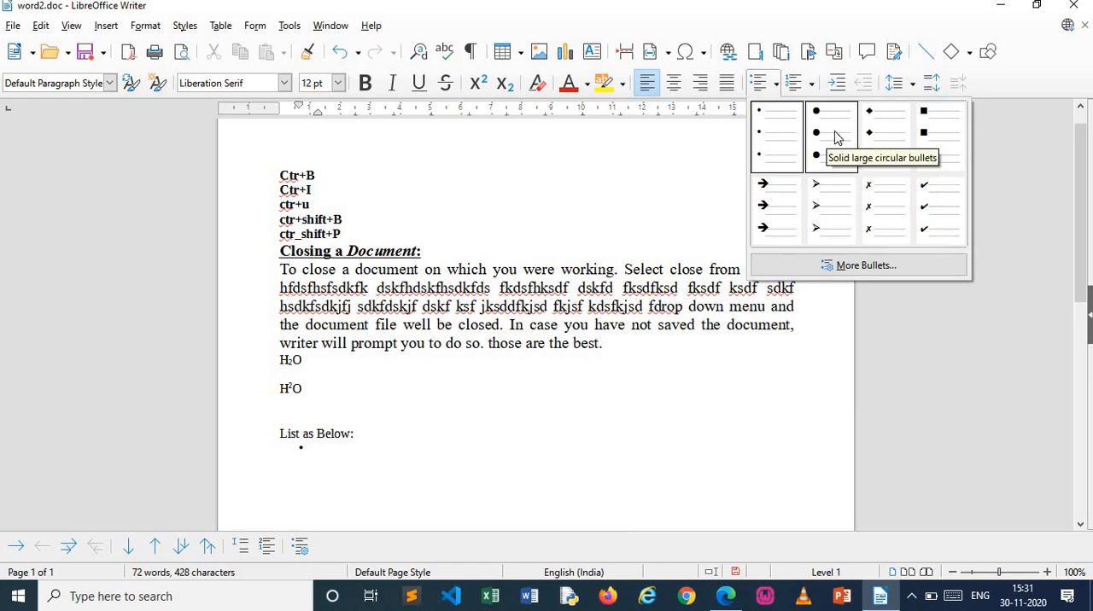
left_click(874, 134)
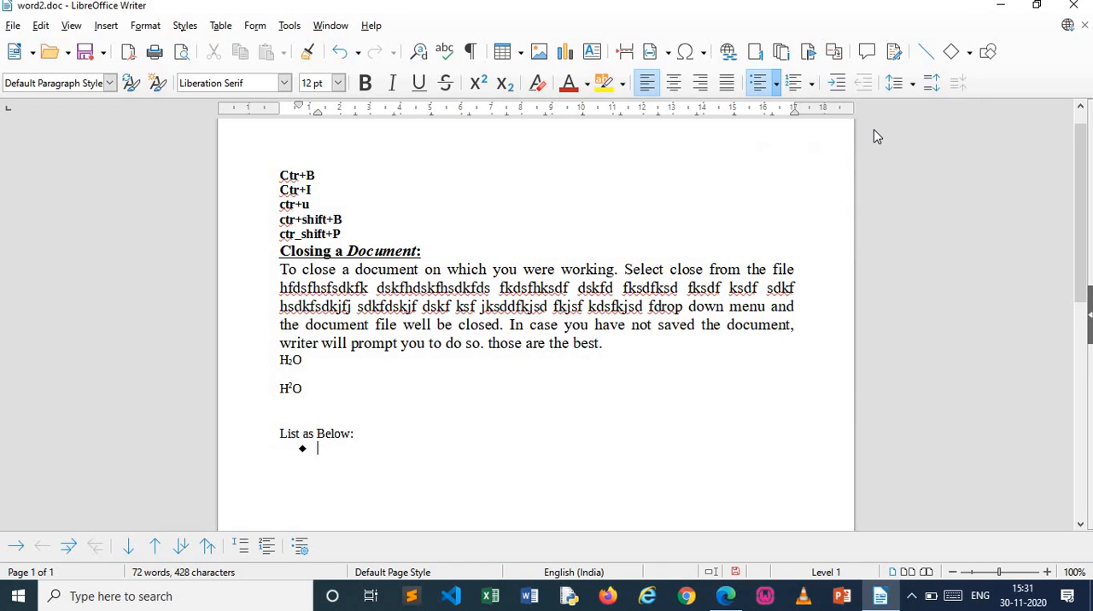
Fill the diamond-bulleted list with the items "Hello", "How", "May", "June" and "Deceme"
type("Hello")
key("Return")
type("How ")
type("Ma")
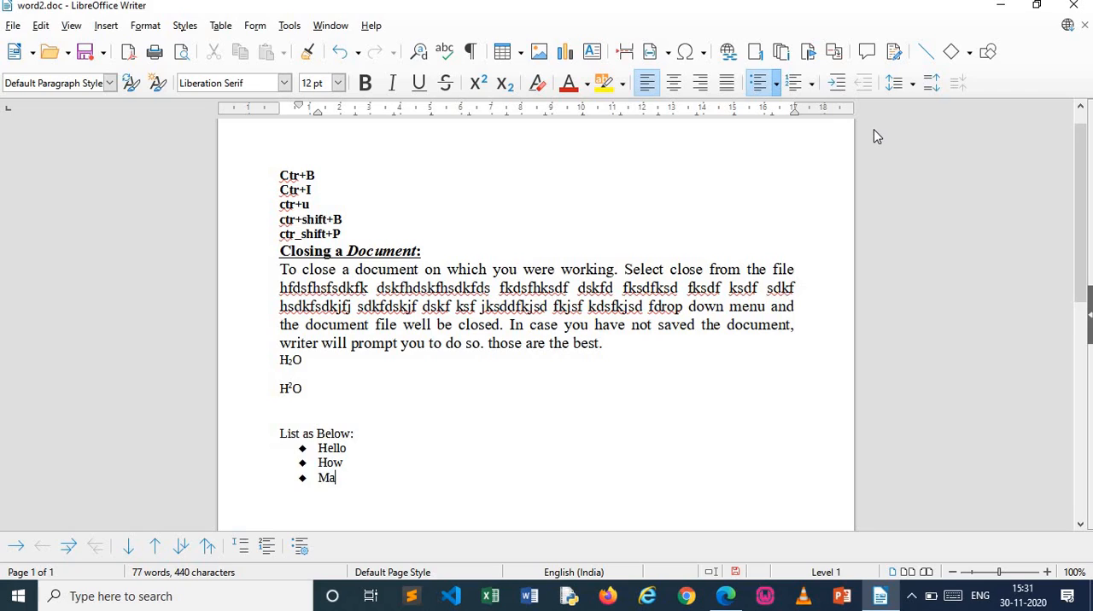
type("y")
key("Return")
type("June")
key("Return")
type("Decement")
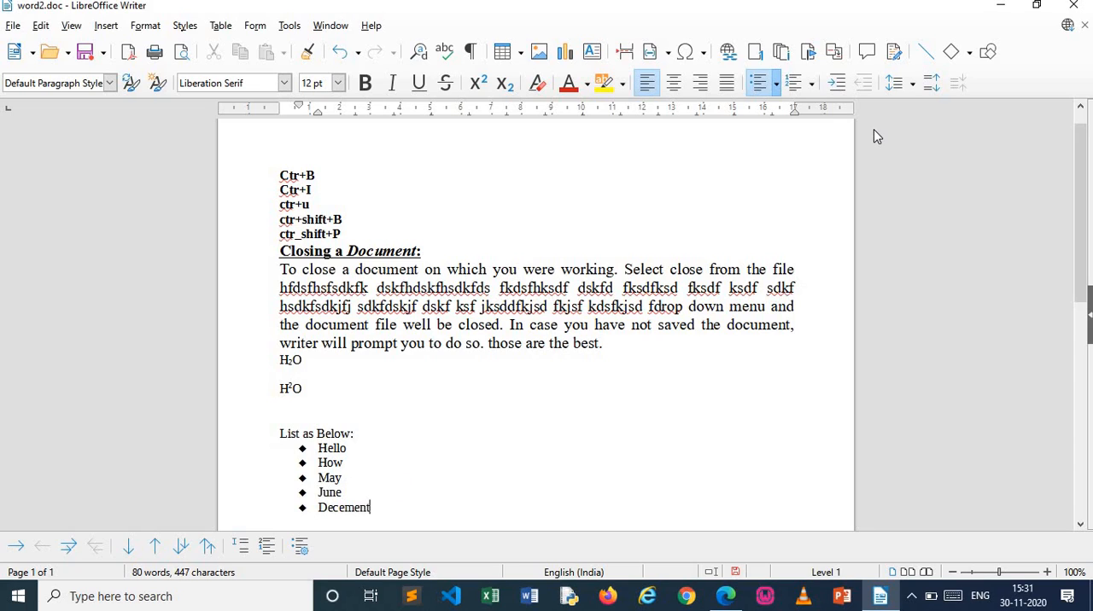
key("BackSpace")
key("BackSpace")
left_click(648, 442)
key("Return")
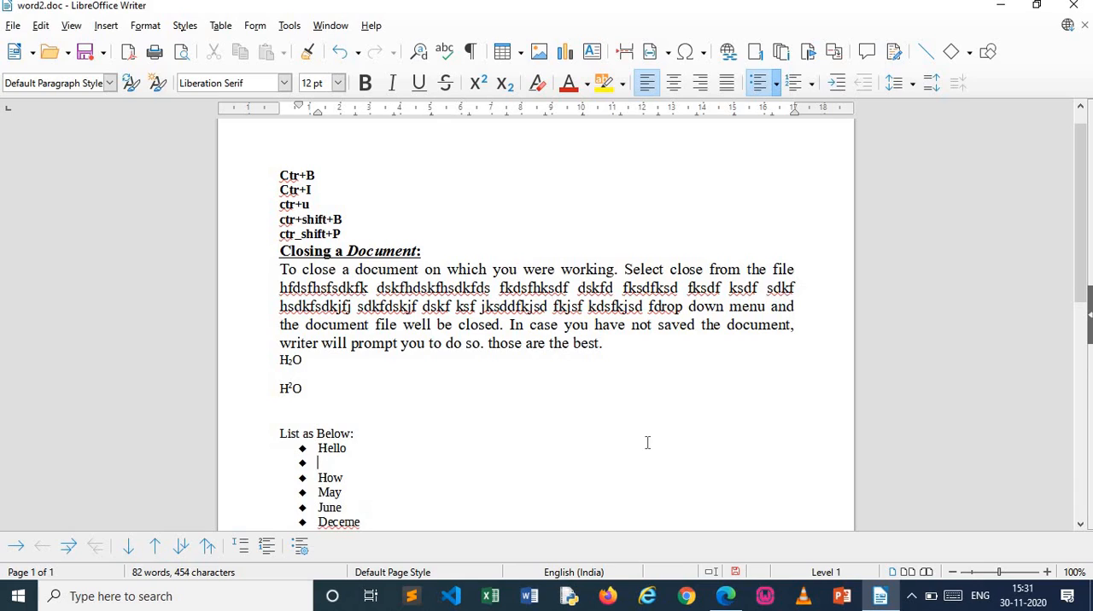
key("ctrl+z")
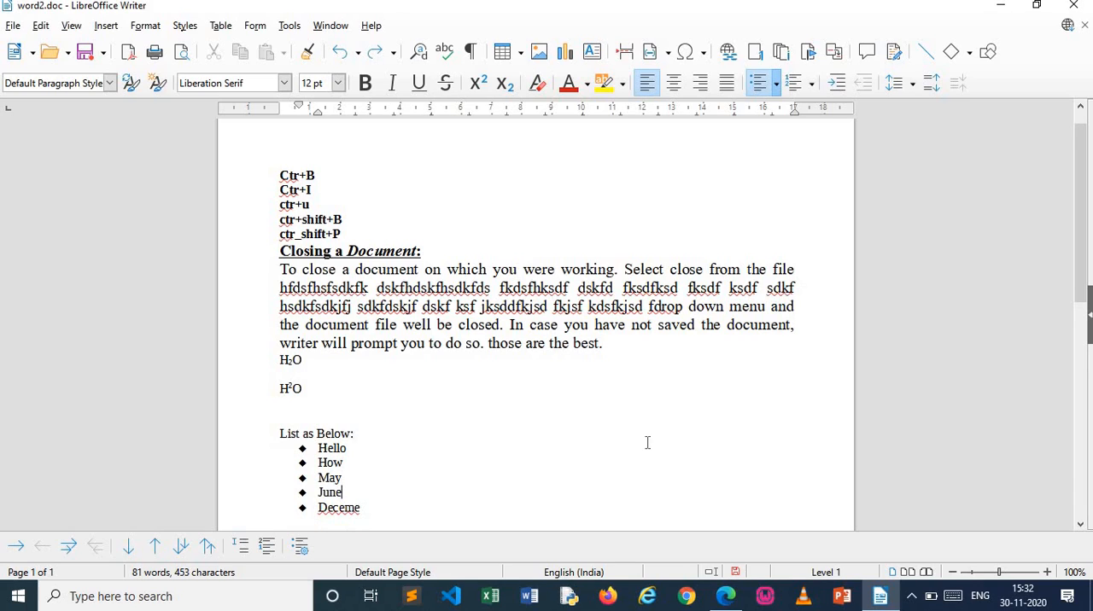
End the bulleted list after its last item and start a numbered list in the uppercase Roman I. II. III. format
key("Return")
key("BackSpace")
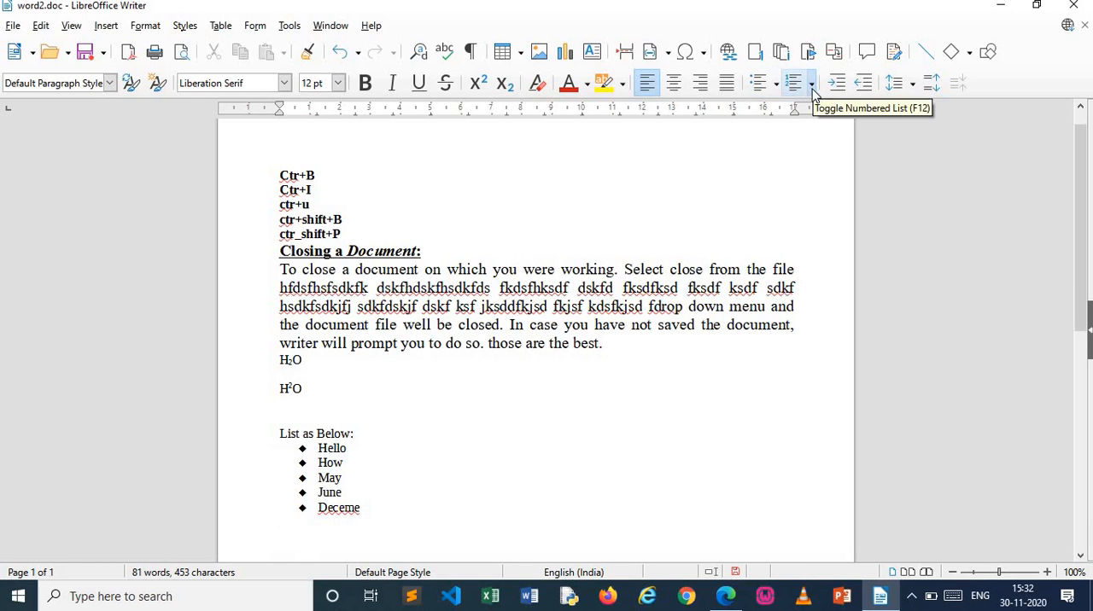
left_click(812, 86)
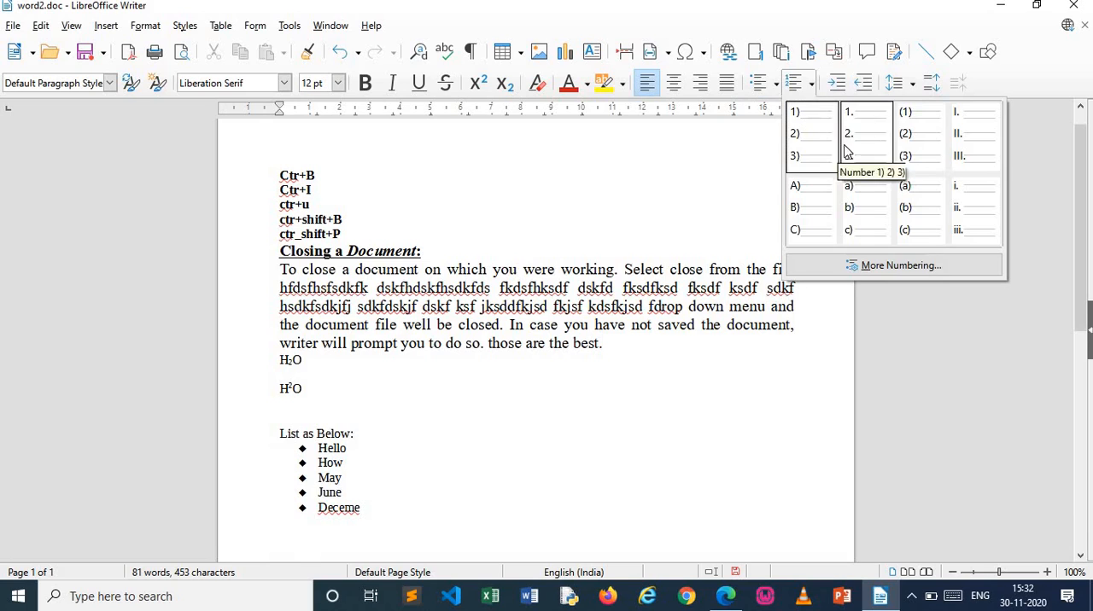
left_click(978, 142)
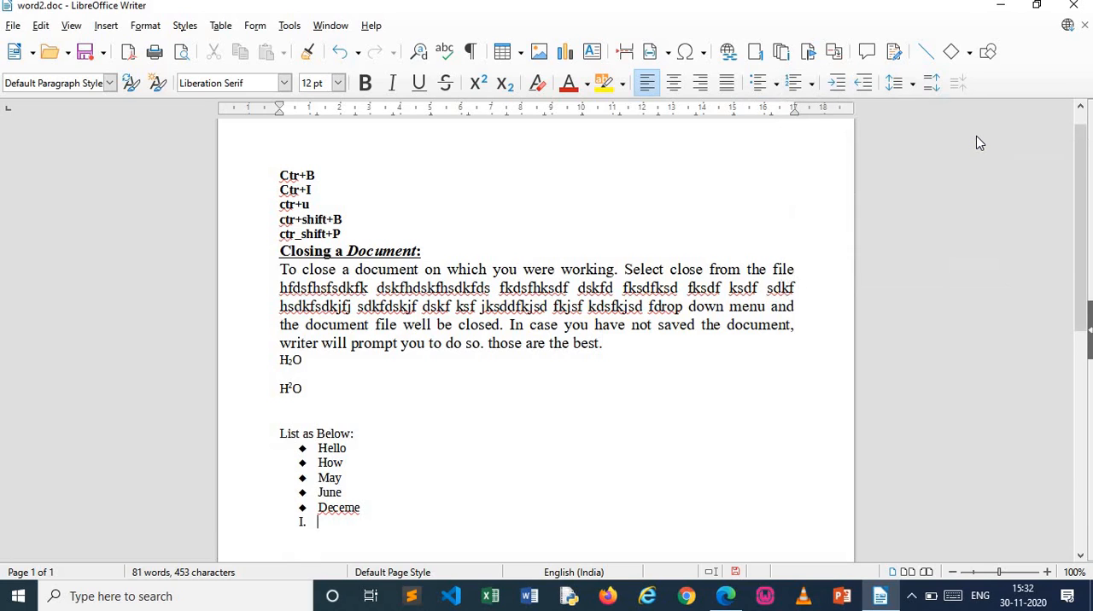
Enter six lowercase first names as items I to VI of the Roman-numeral list and remove the number from the empty line below
type("amit")
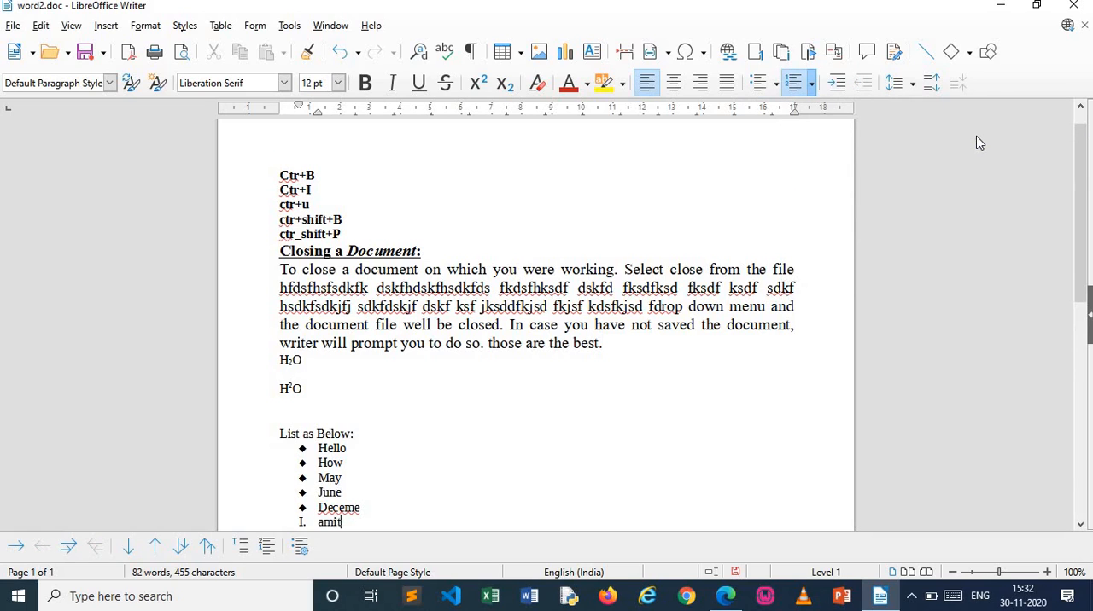
key("Return")
type("amar")
key("Return")
type("ajay")
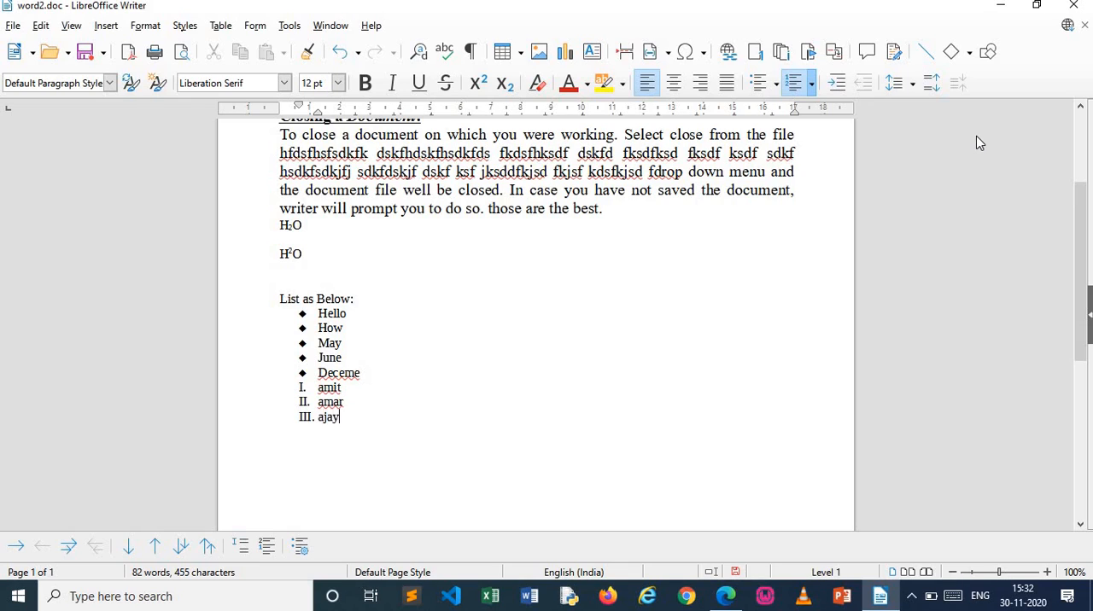
key("Return")
type("anil")
key("Return")
type("ma")
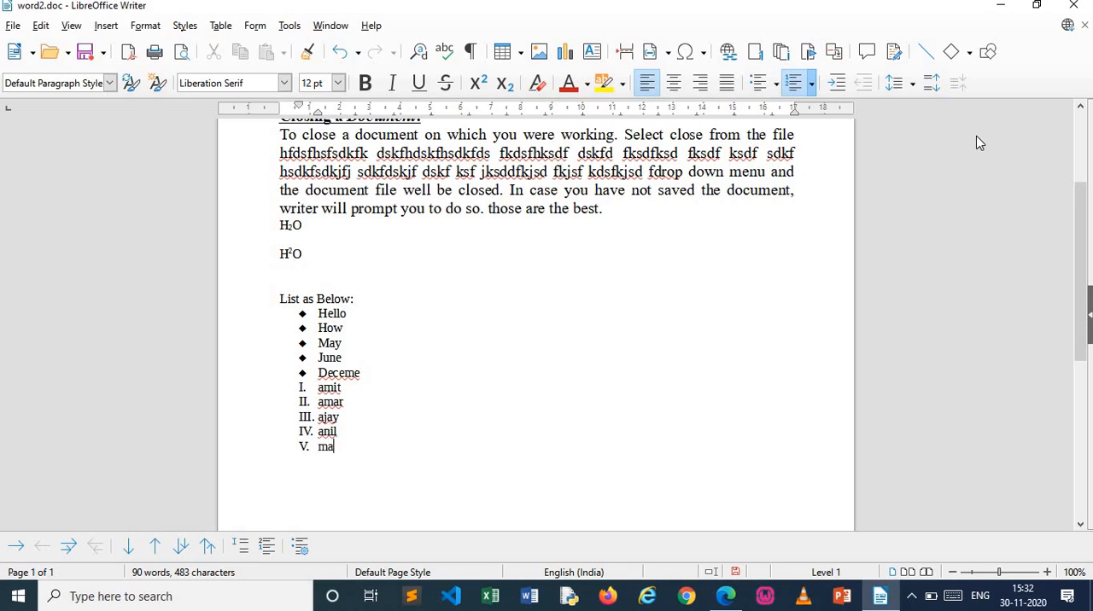
type("yank")
key("Return")
type("garg")
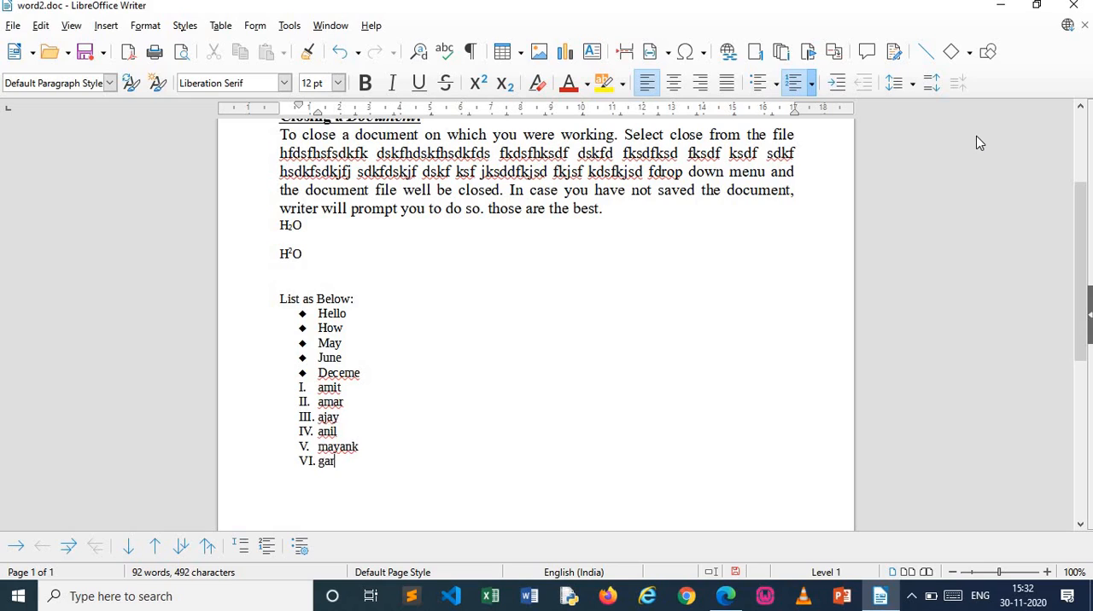
key("BackSpace")
key("BackSpace")
type("gan")
key("Return")
key("BackSpace")
Select "List as Below:" with both lists and increase the indent repeatedly to list level 10
left_click_drag(279, 299, 393, 473)
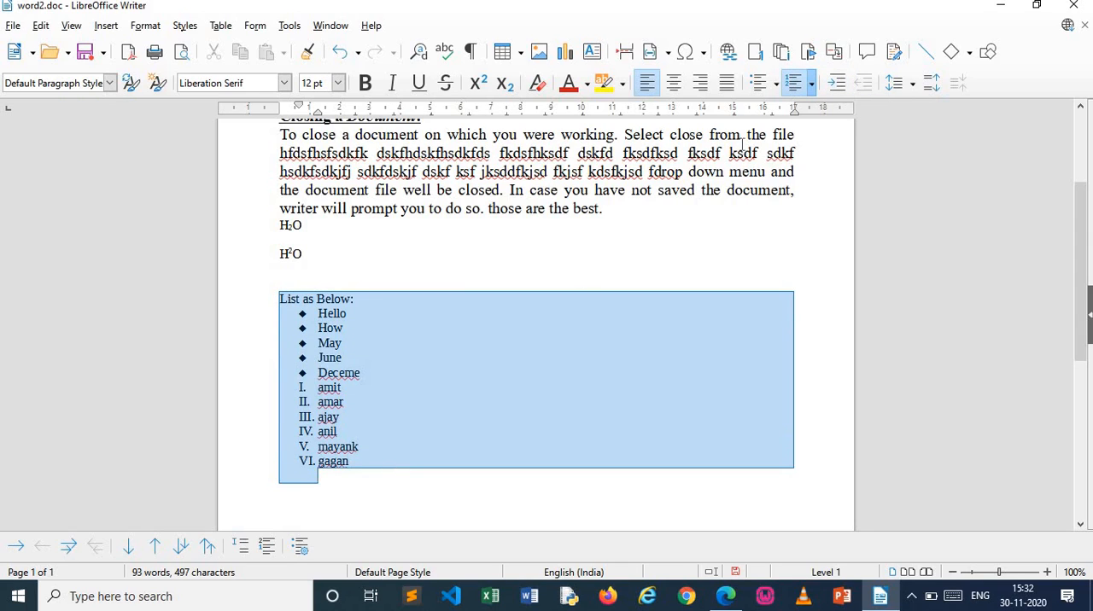
left_click(843, 87)
left_click(843, 87)
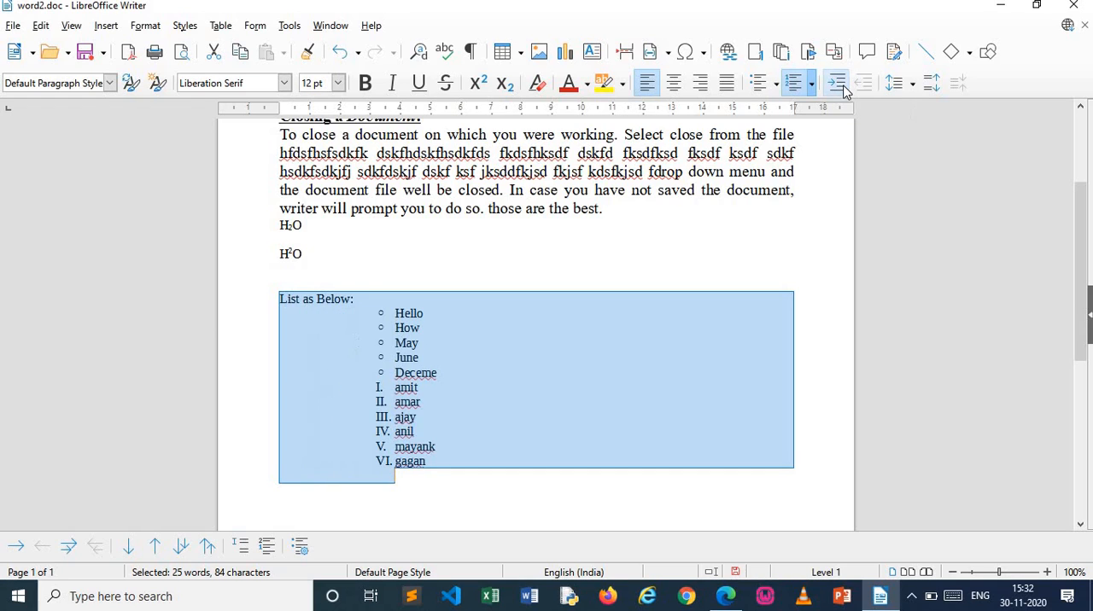
left_click(843, 87)
left_click(842, 88)
left_click(843, 87)
left_click(842, 88)
left_click(842, 87)
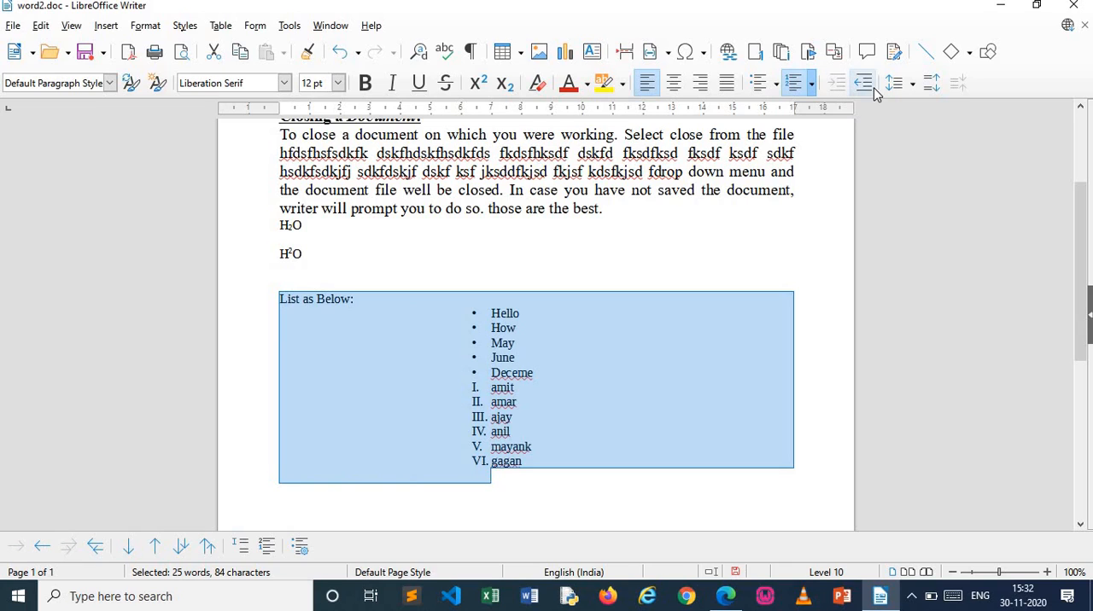
Decrease the indent of the selected lists back to level 1 and clear the selection
left_click(868, 87)
left_click(871, 91)
left_click(871, 90)
left_click(871, 91)
left_click(871, 91)
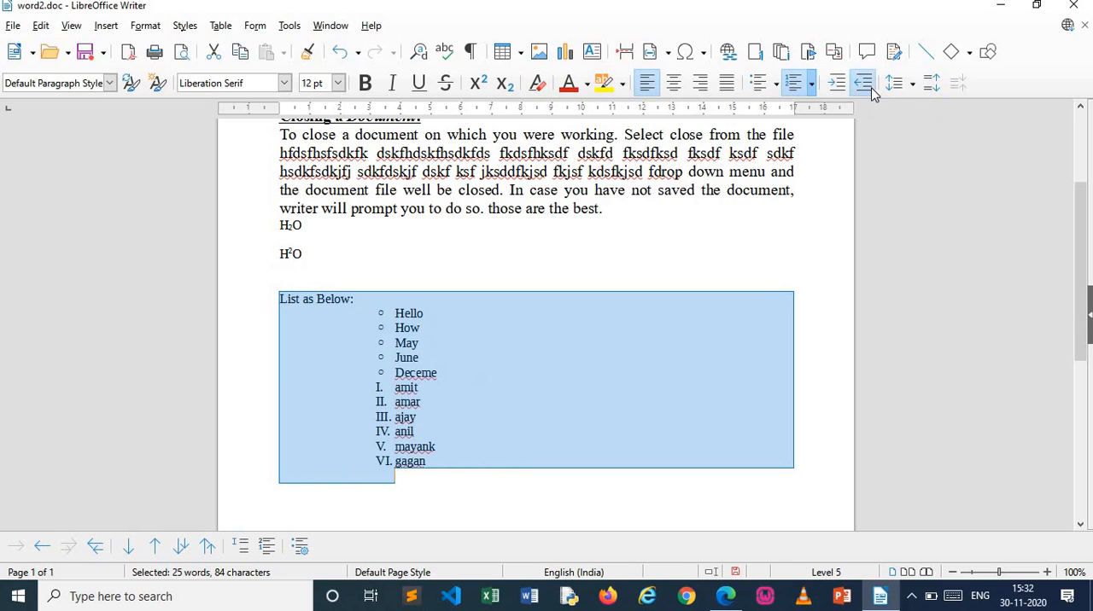
left_click(870, 91)
left_click(870, 92)
left_click(870, 91)
left_click(869, 92)
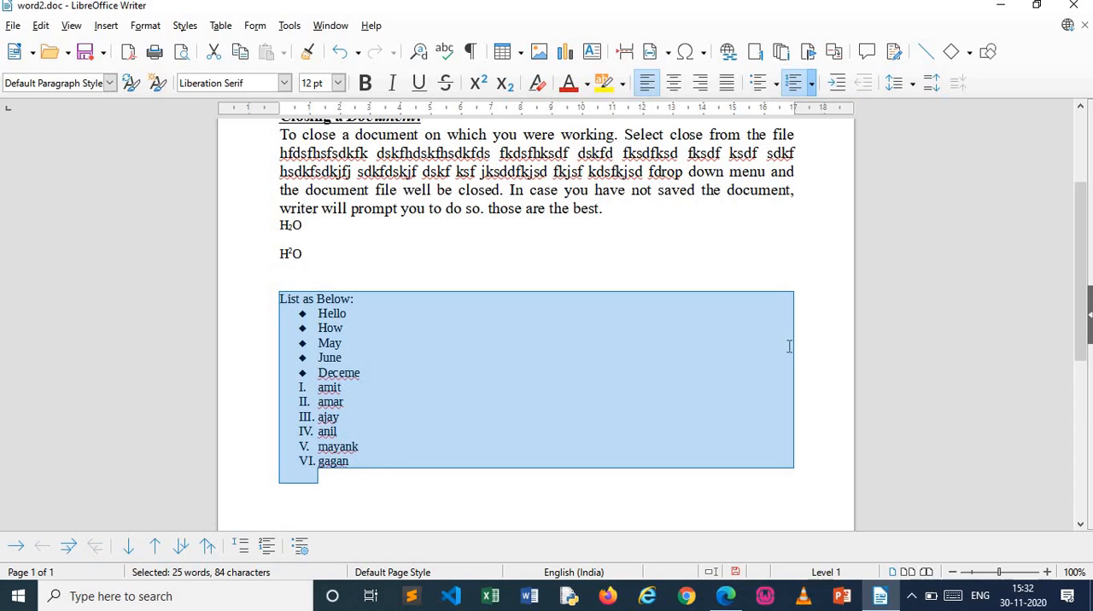
left_click(812, 365)
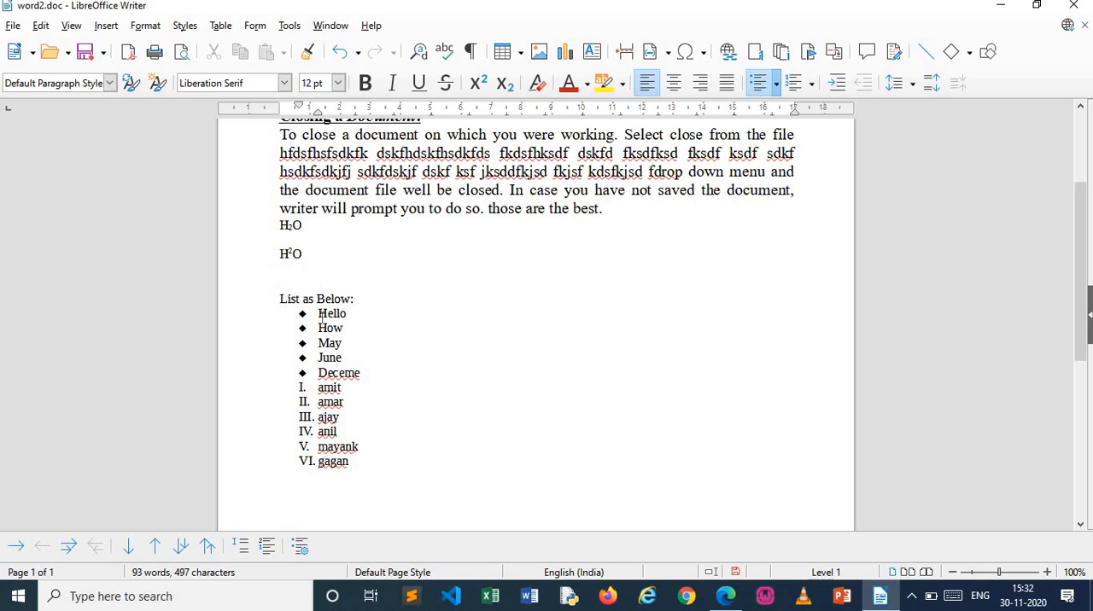
Colour "List as Below:" and both lists red, and clear their direct formatting again
left_click_drag(320, 316, 362, 355)
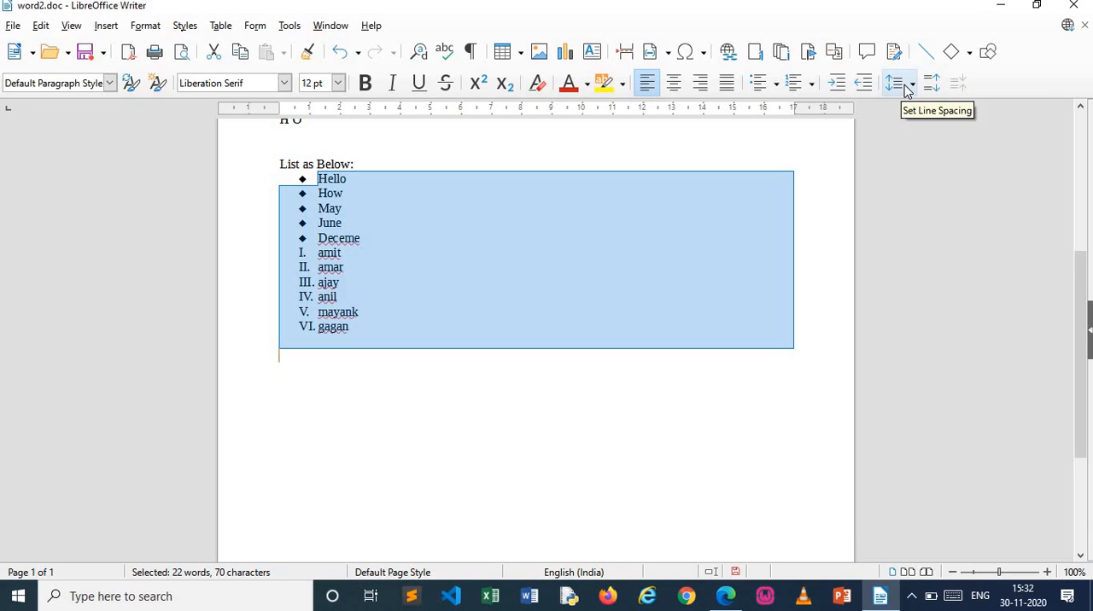
left_click(649, 434)
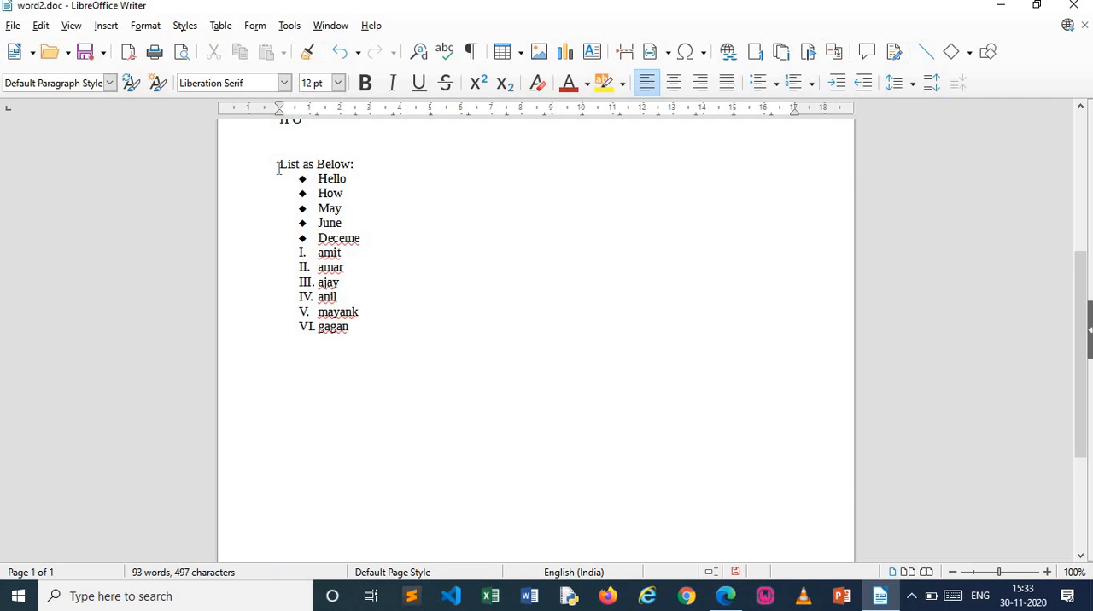
left_click_drag(273, 168, 389, 326)
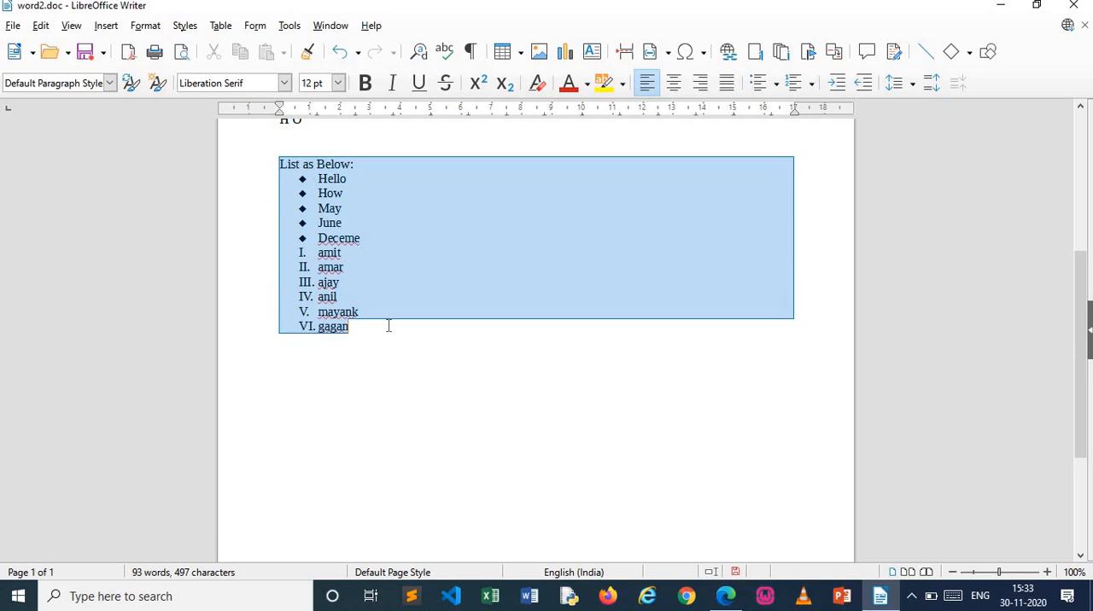
left_click(587, 83)
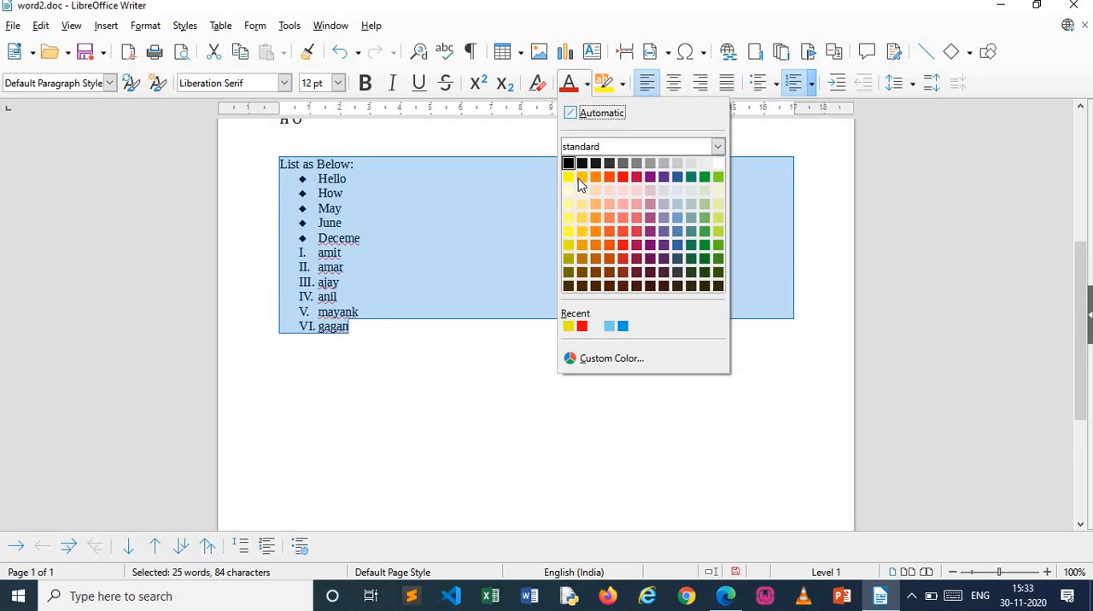
left_click(625, 178)
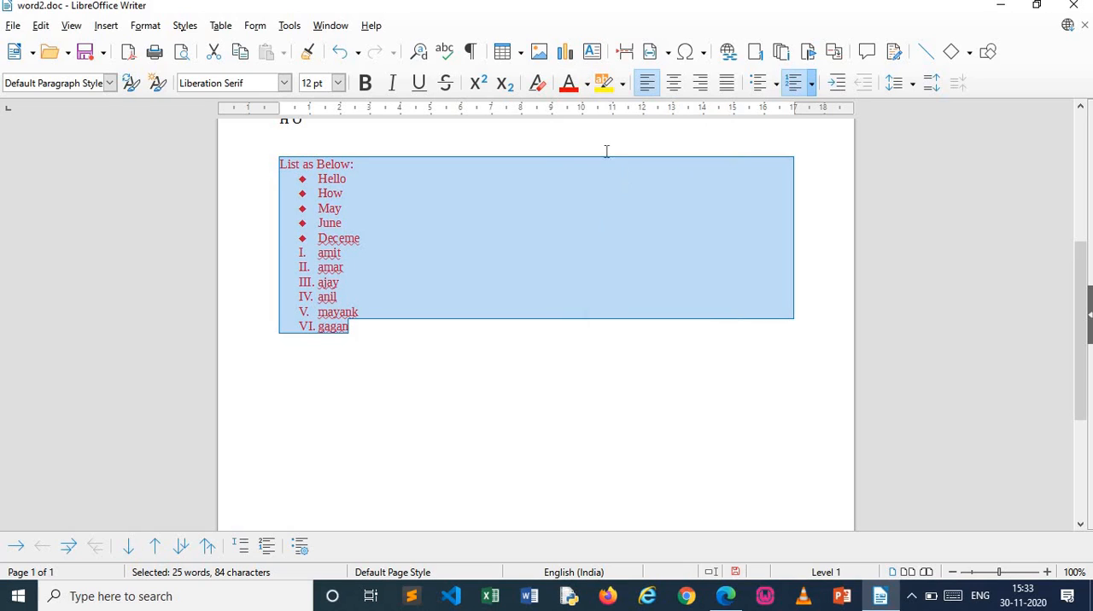
left_click(537, 83)
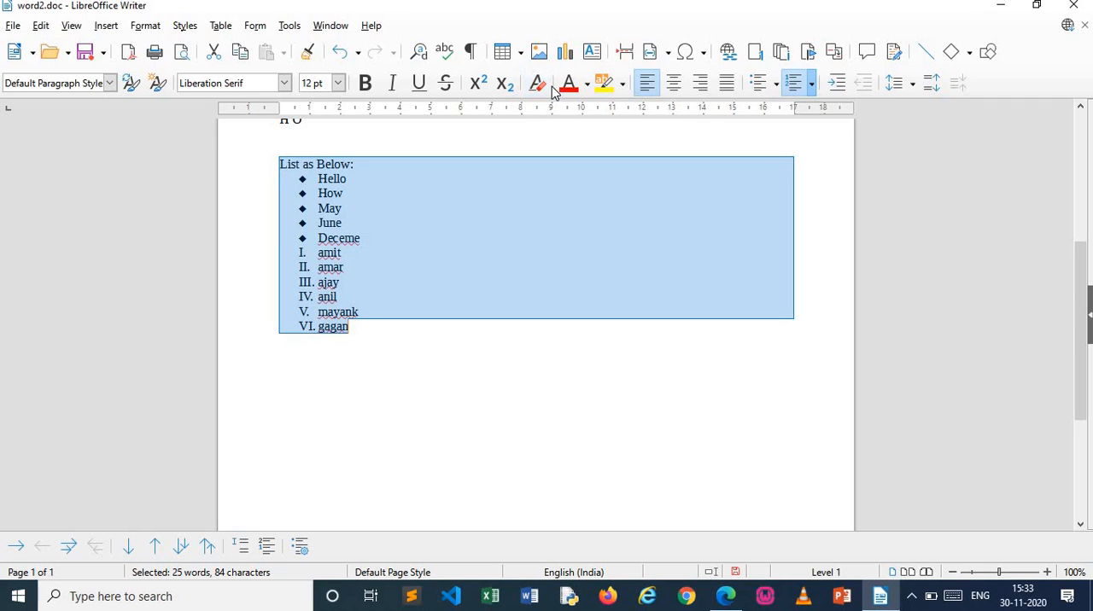
left_click(612, 378)
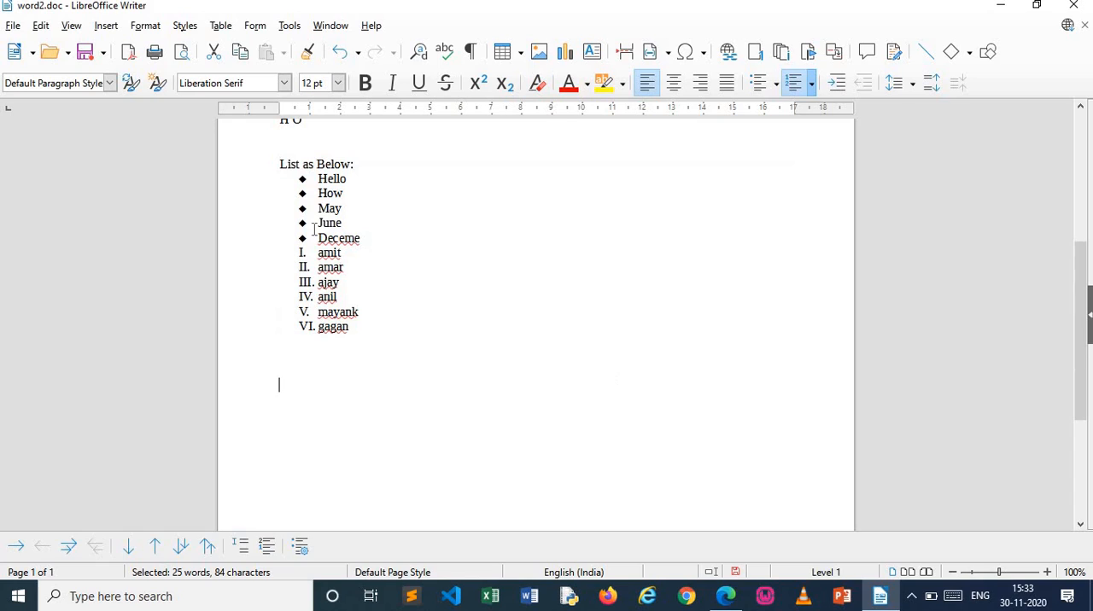
Select "List as Below:" with both lists and set the font colour to red
left_click_drag(279, 162, 402, 331)
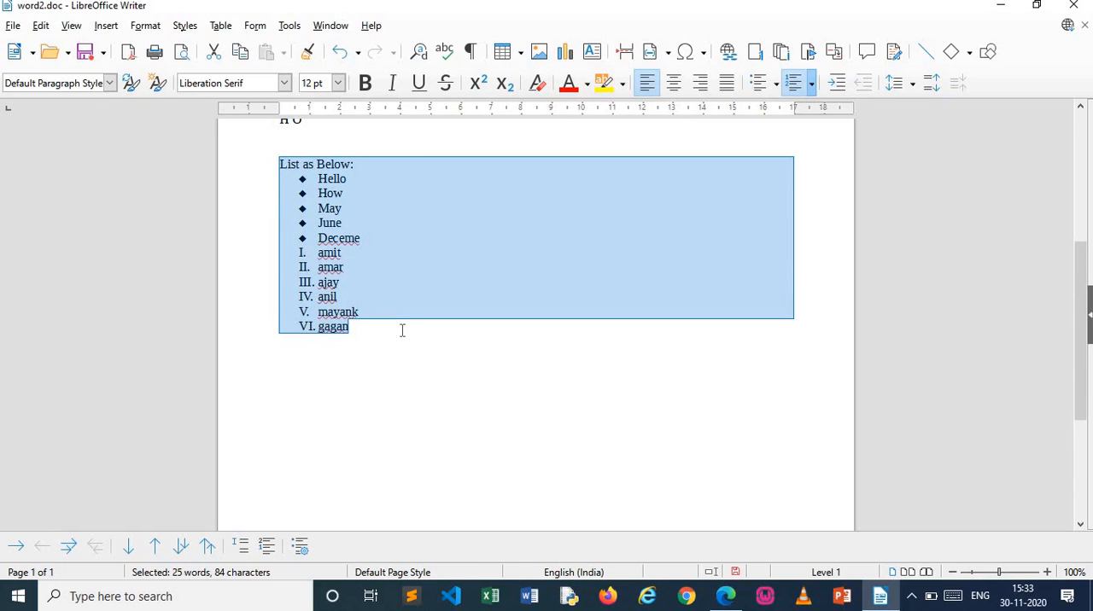
left_click(464, 398)
left_click(278, 160)
left_click_drag(279, 160, 368, 326)
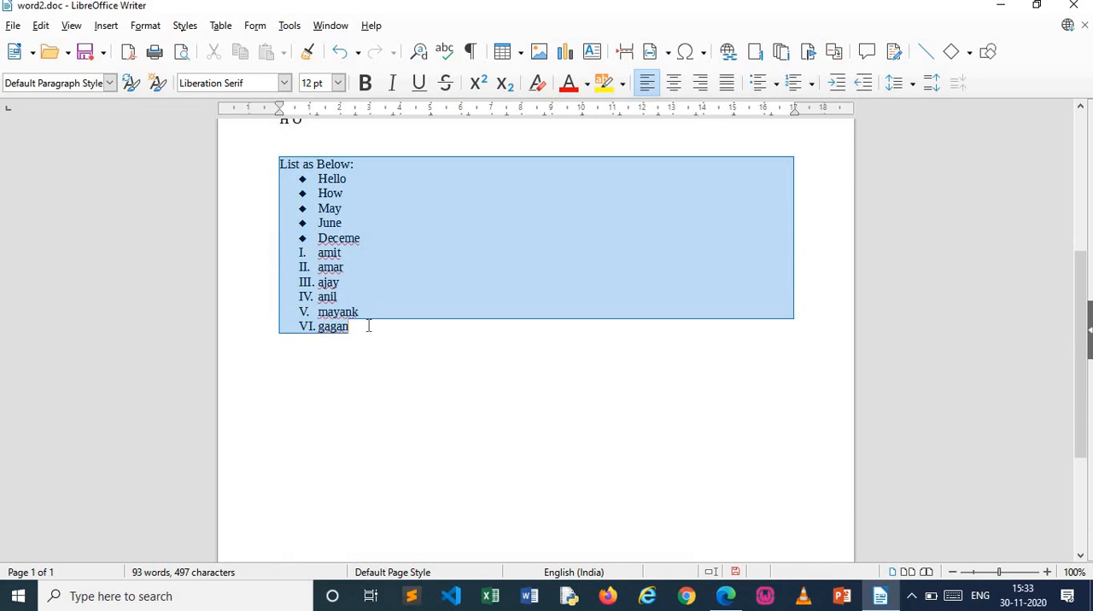
left_click(586, 83)
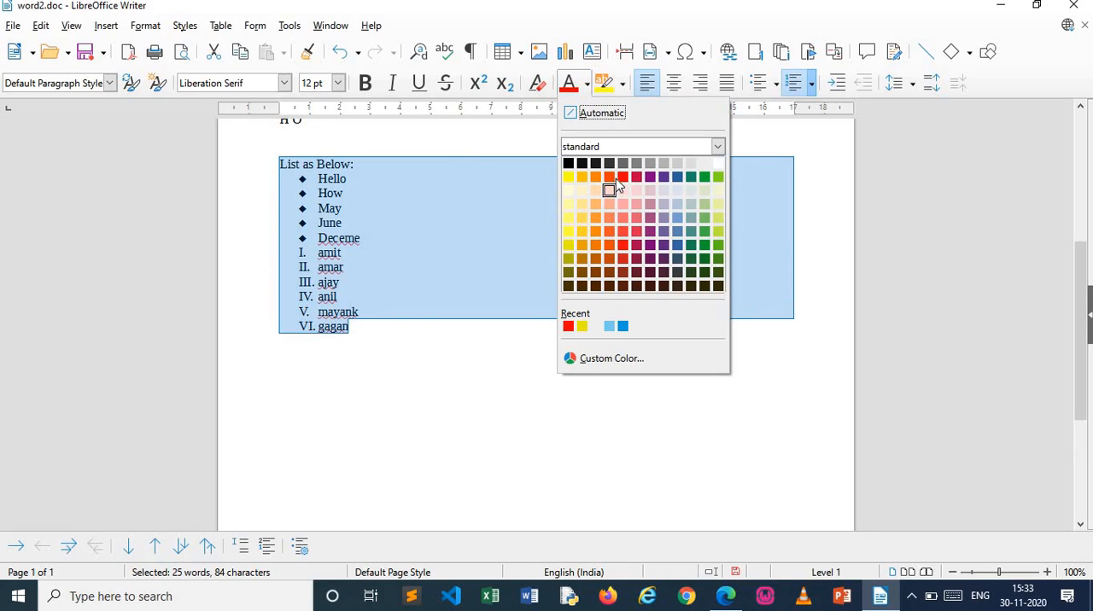
left_click(622, 177)
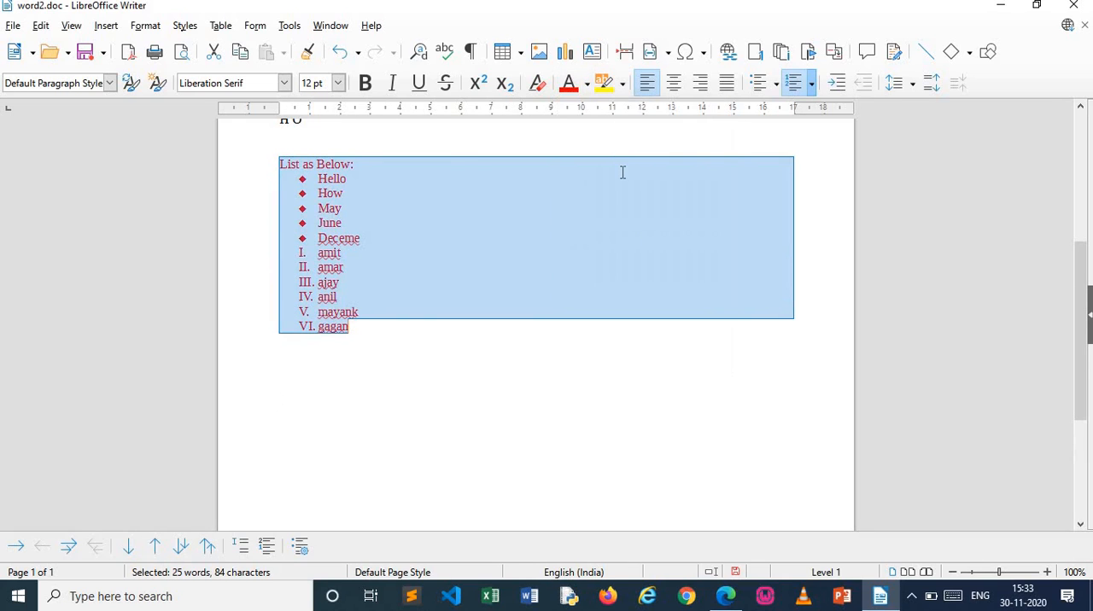
Highlight the selected heading and lists in dark yellow and clear the selection
left_click(622, 83)
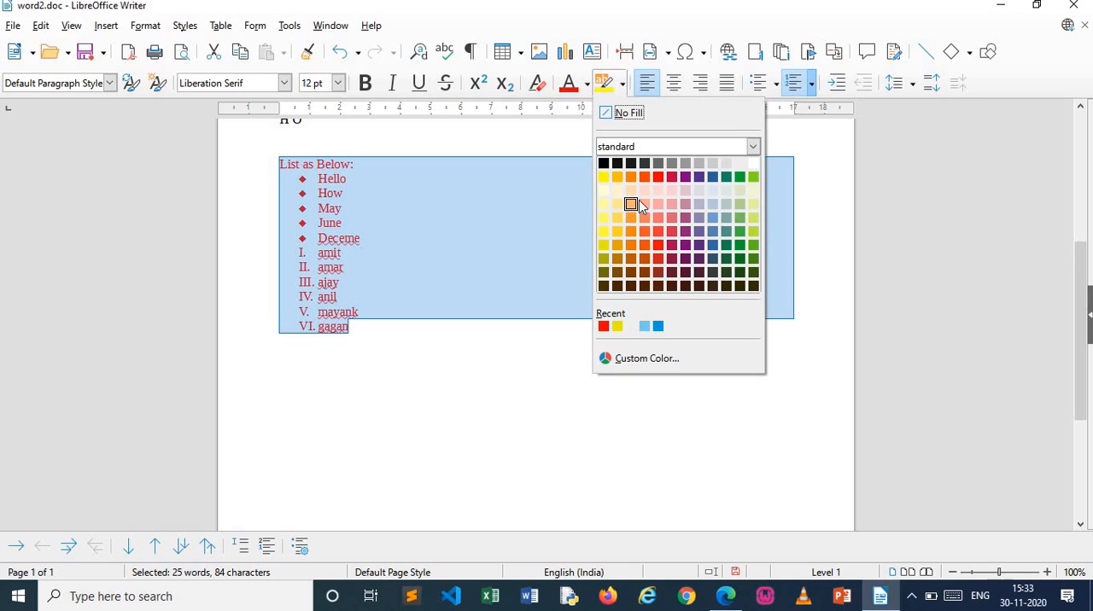
left_click(604, 245)
left_click(592, 384)
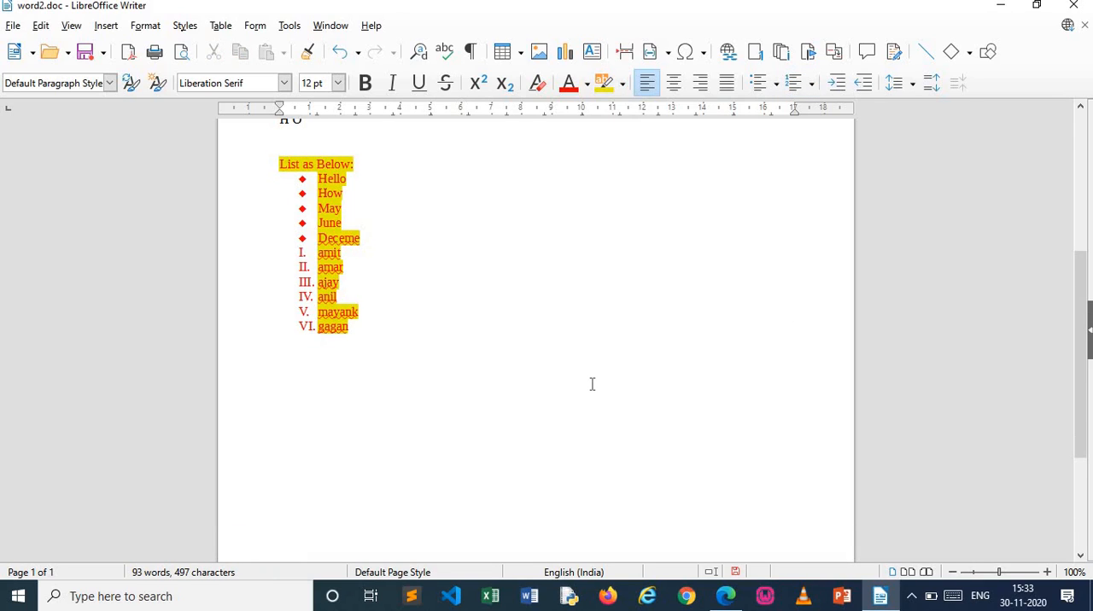
key("ctrl+]")
key("ctrl+]")
type("]")
View the document in print preview and return to editing
left_click(536, 221)
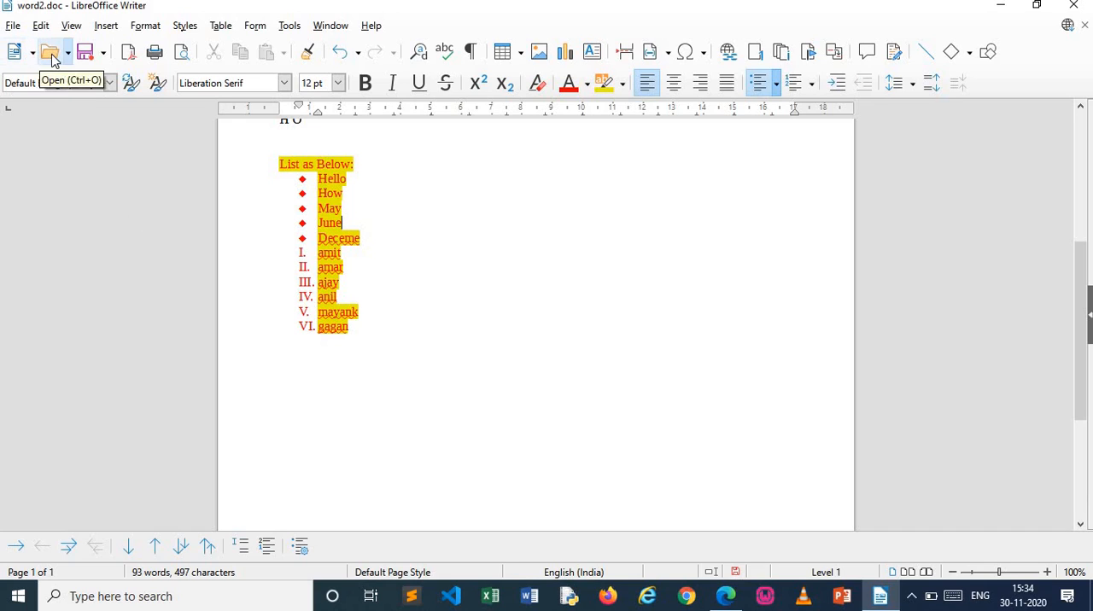
left_click(181, 58)
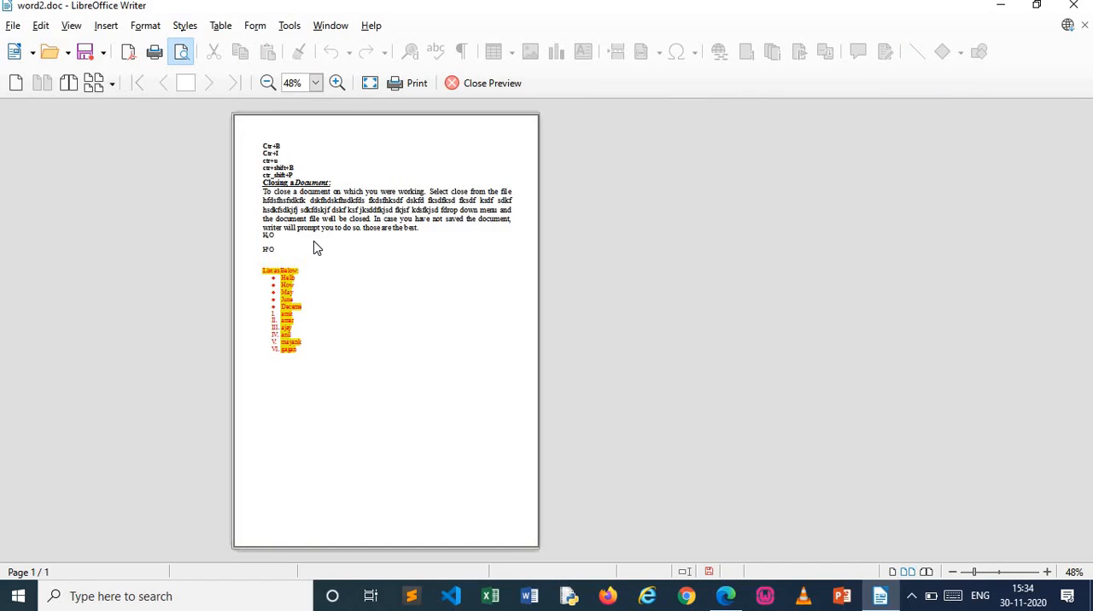
left_click(183, 53)
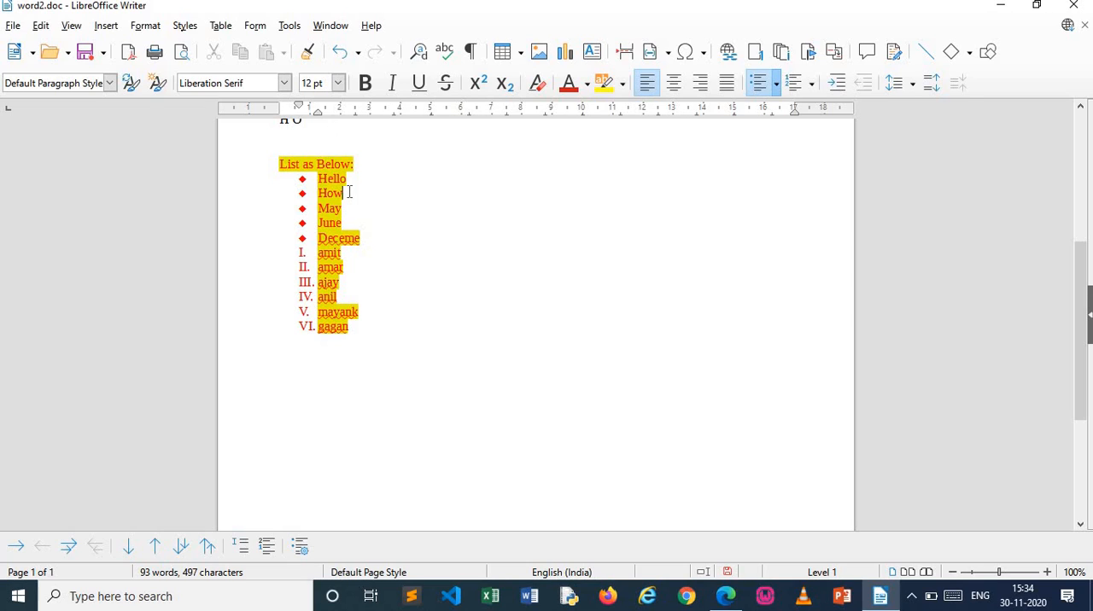
Delete "How" from the second bullet and undo it, and also cut the word and paste it back in place
key("BackSpace")
key("BackSpace")
key("BackSpace")
key("ctrl+z")
key("ctrl+x")
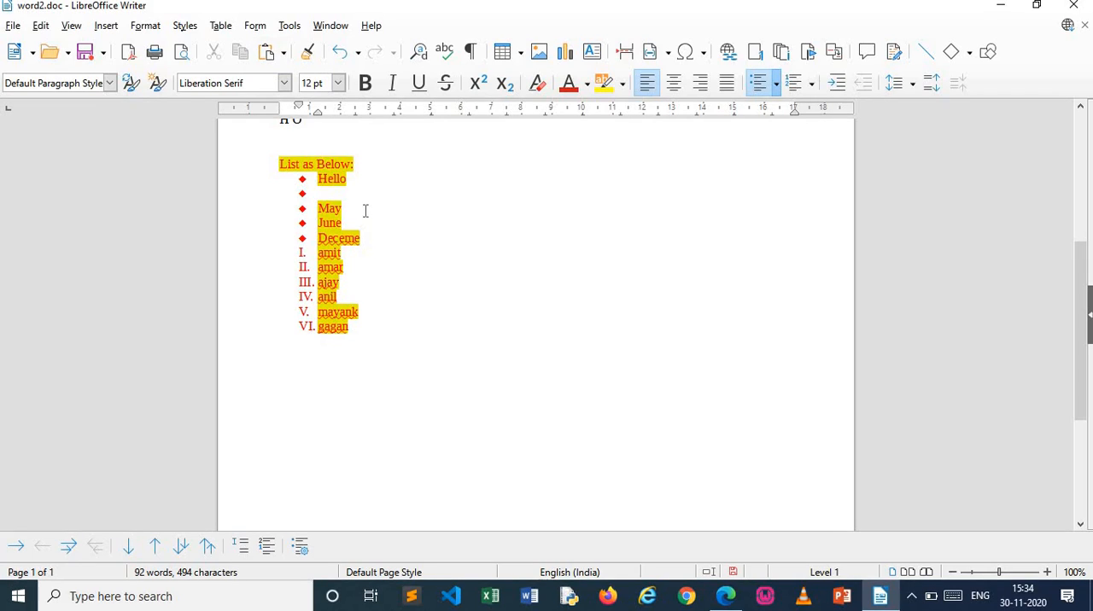
key("ctrl+v")
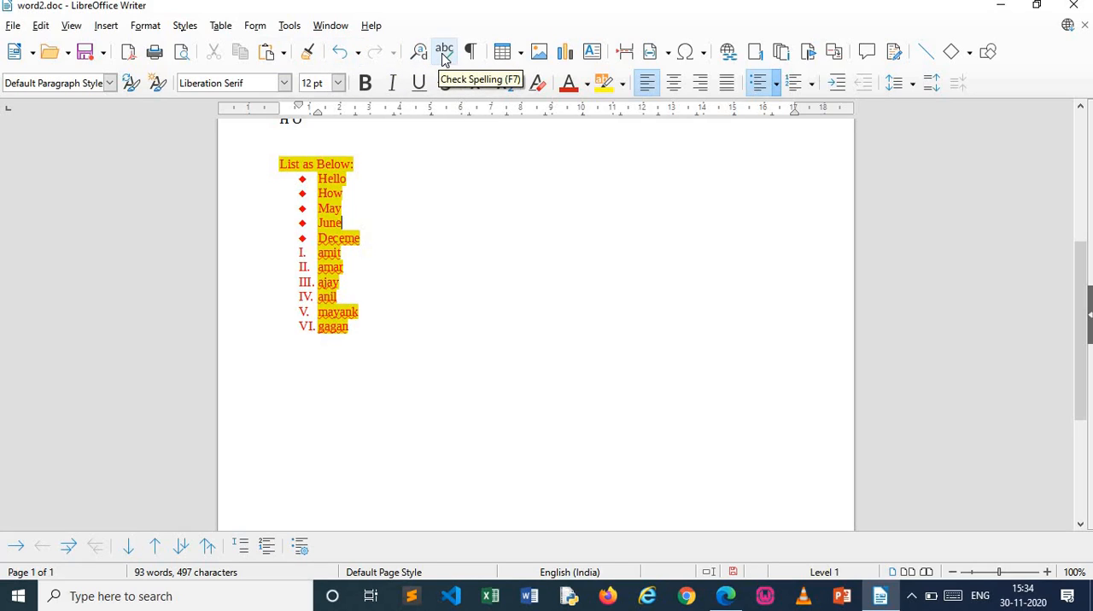
Insert the image IMG20201128094545.jpg from the Desktop folder rrrr into the bulleted list
left_click(538, 53)
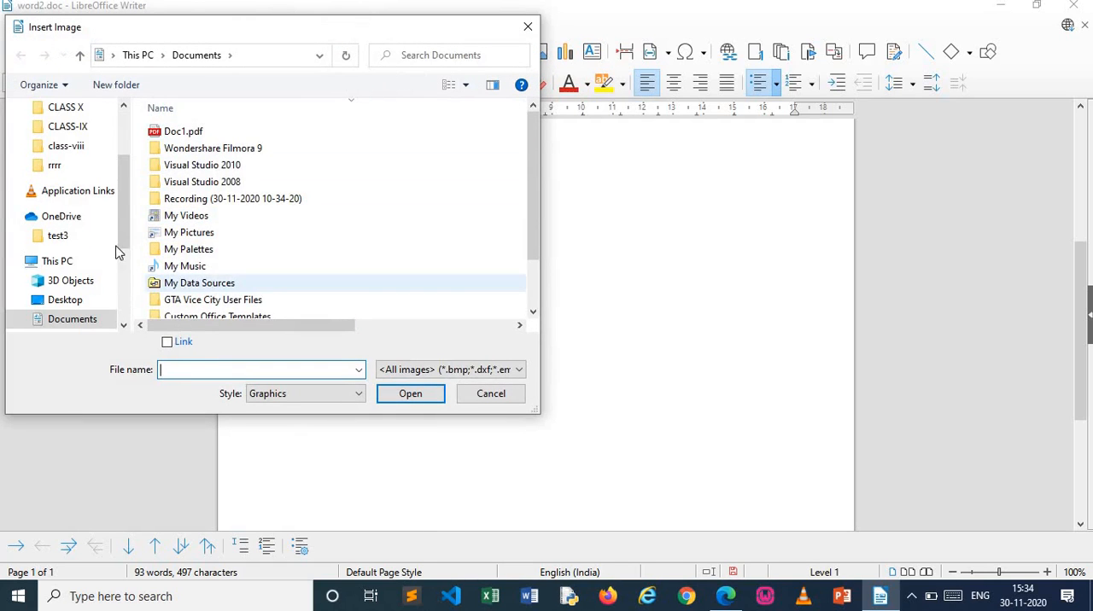
left_click(60, 166)
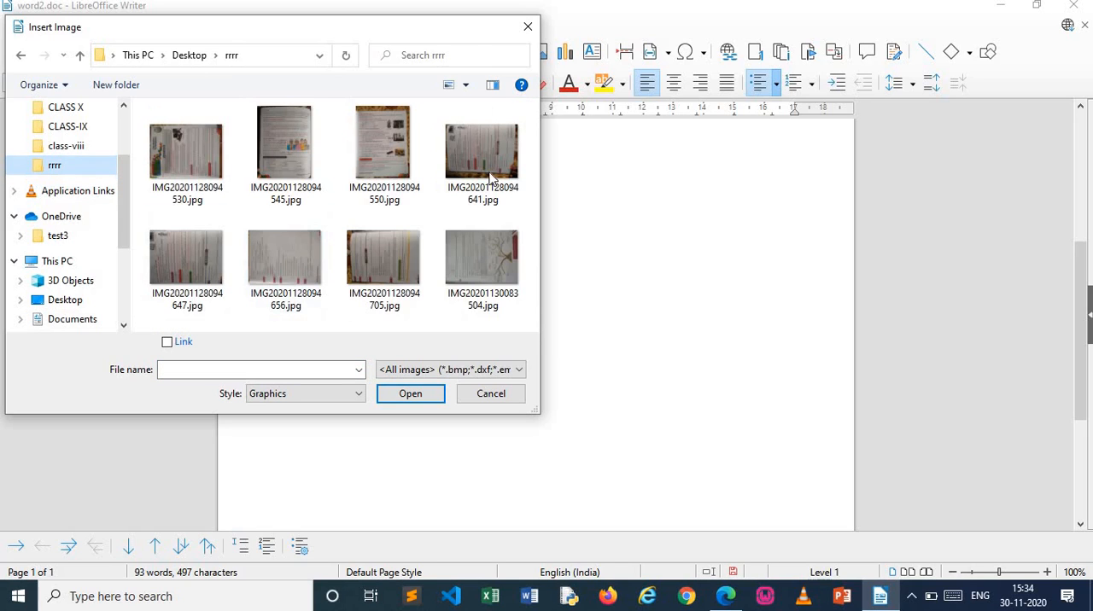
left_click(489, 270)
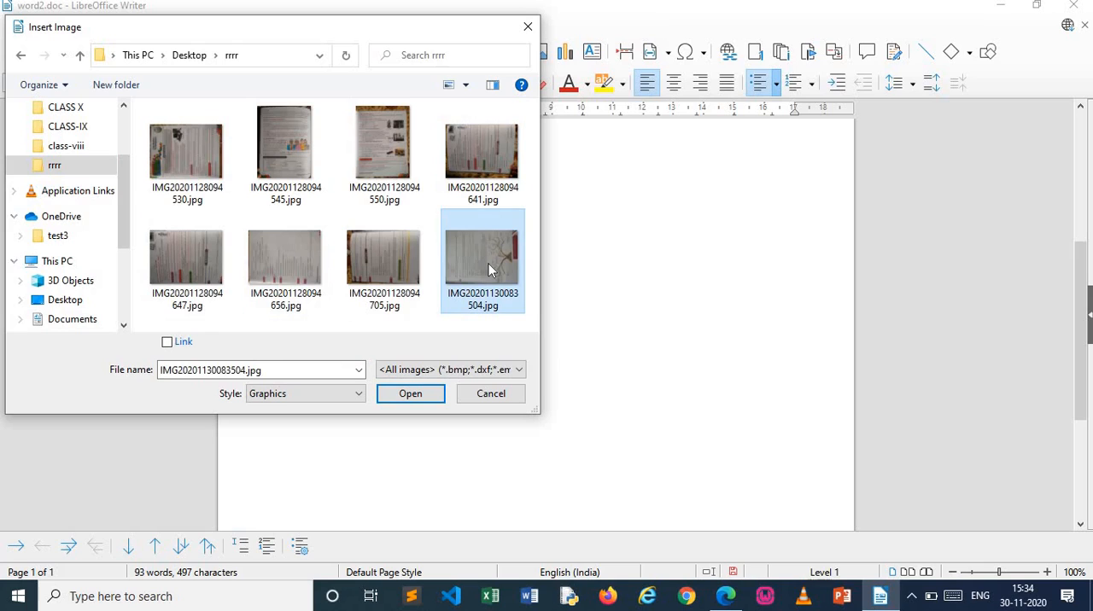
key("Up")
key("Left")
key("Left")
key("Left")
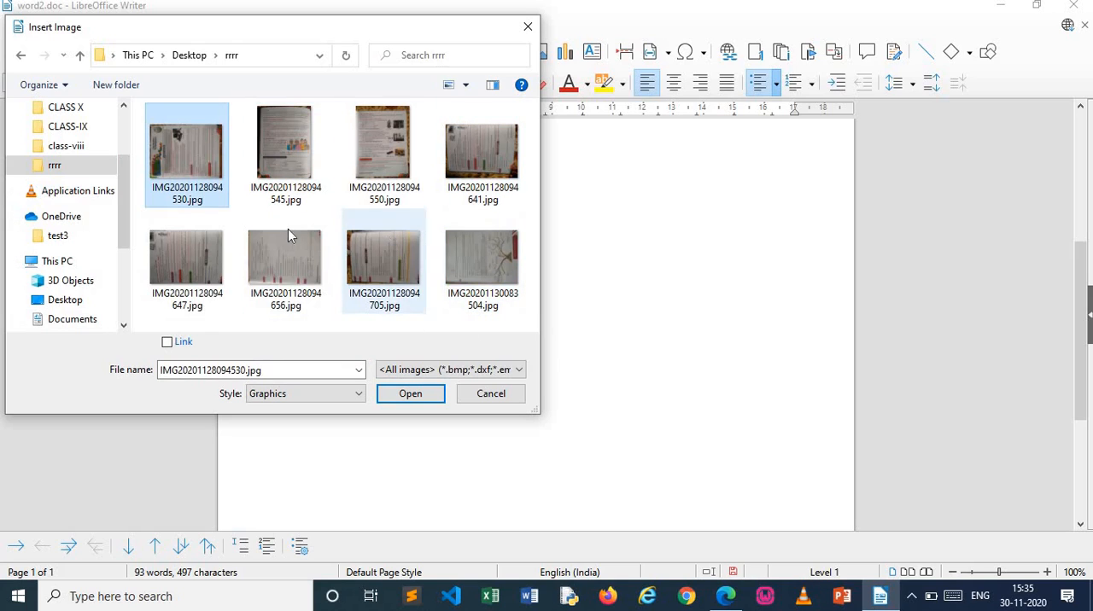
left_click(308, 195)
left_click(420, 393)
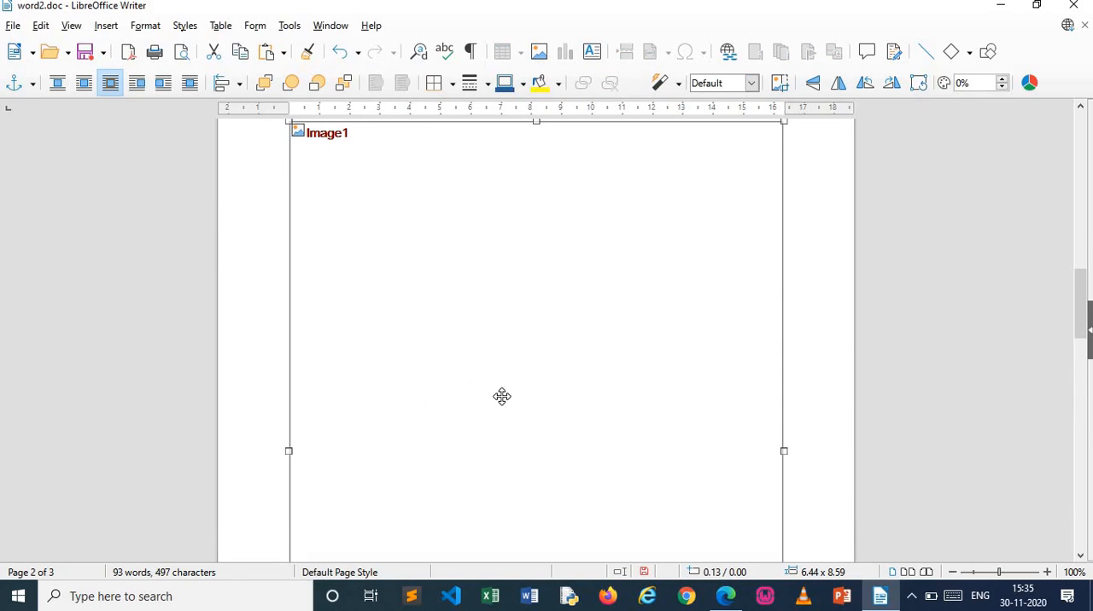
Reduce the height of the inserted image in two stages to a size of about 6.44 x 4.78
left_click(816, 340)
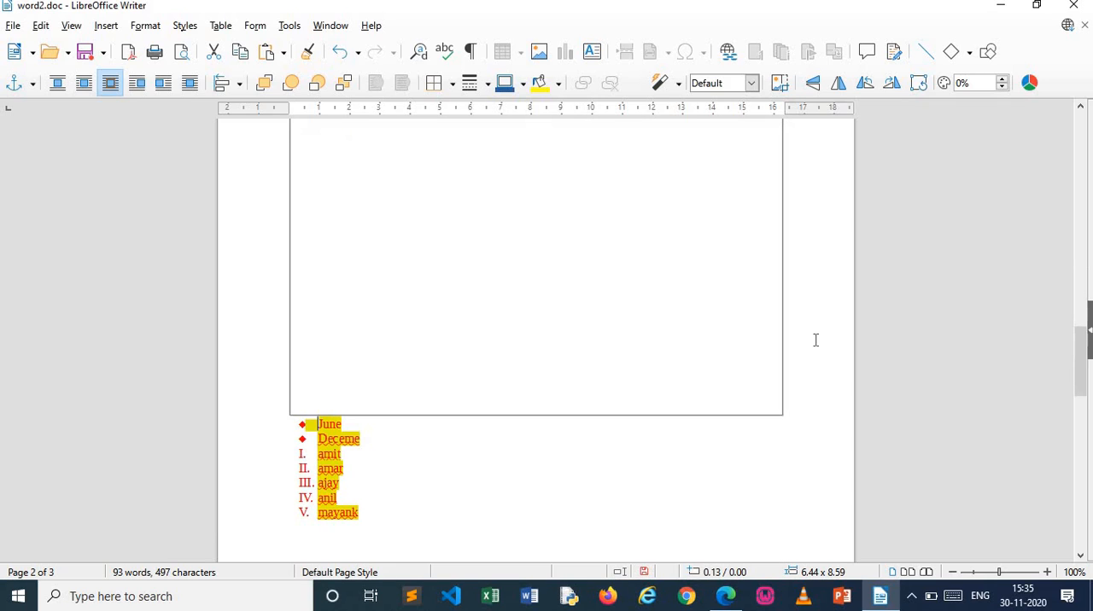
left_click_drag(1083, 352, 1076, 287)
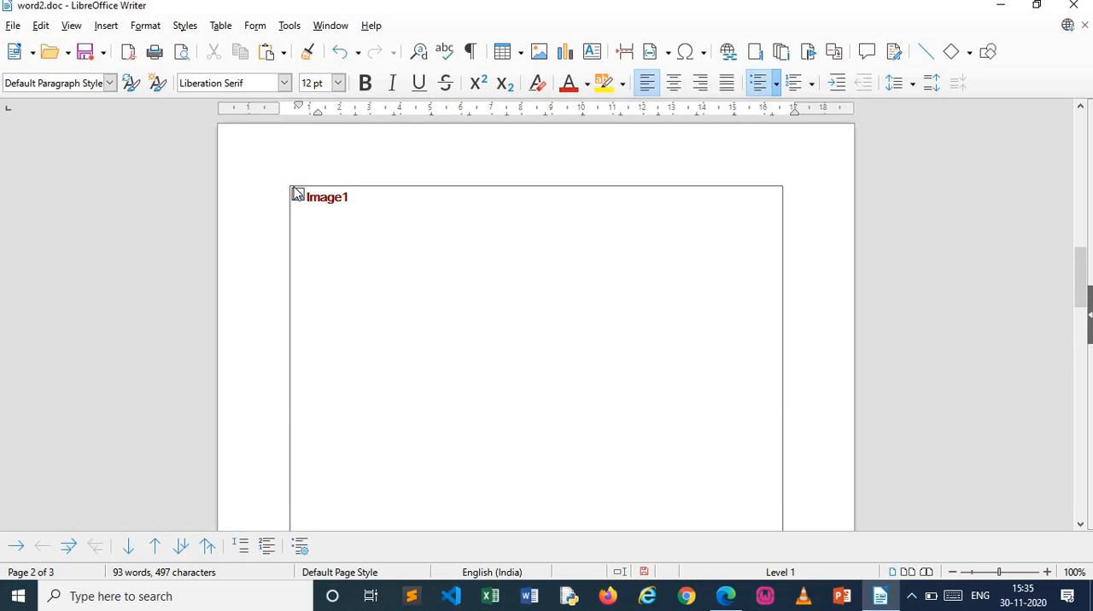
left_click(343, 239)
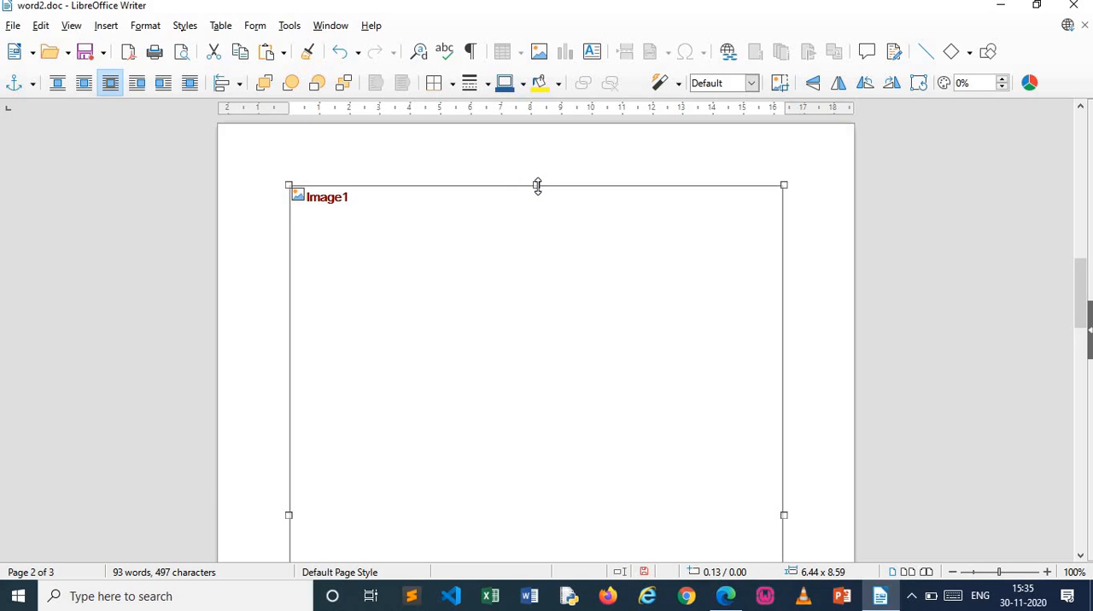
left_click_drag(537, 186, 557, 373)
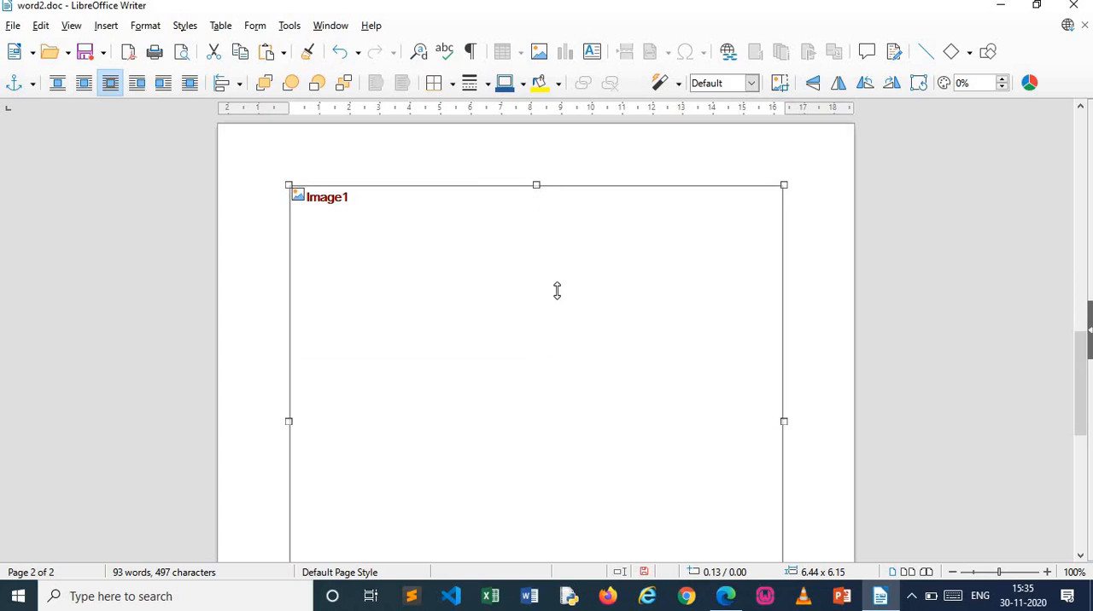
left_click_drag(557, 292, 558, 291)
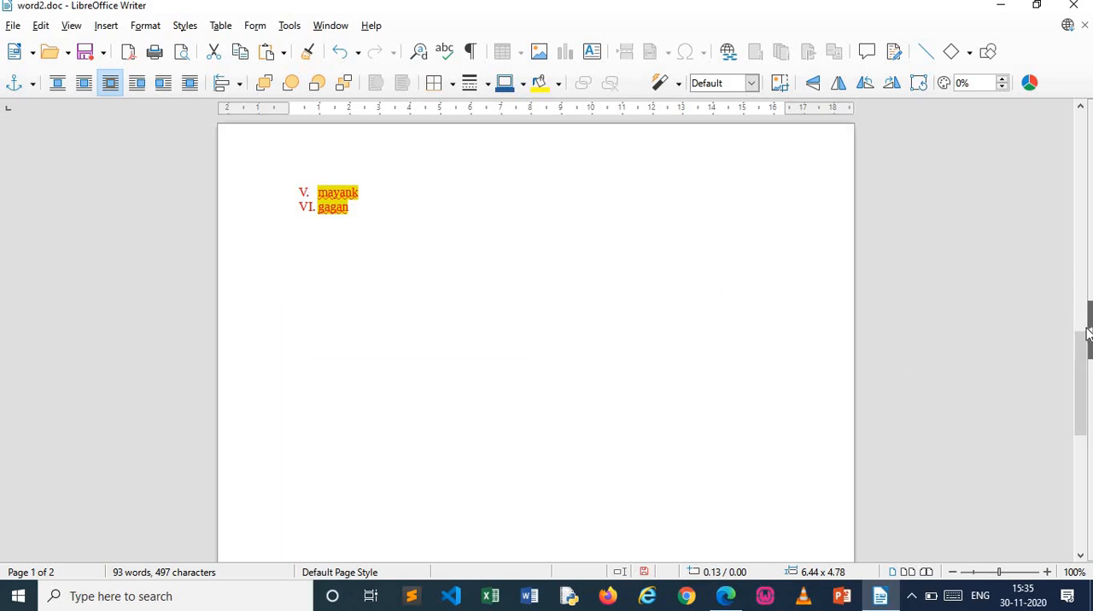
Move the image back one level and forward one level in the stacking order, and look at its border options
left_click_drag(1085, 365, 1085, 249)
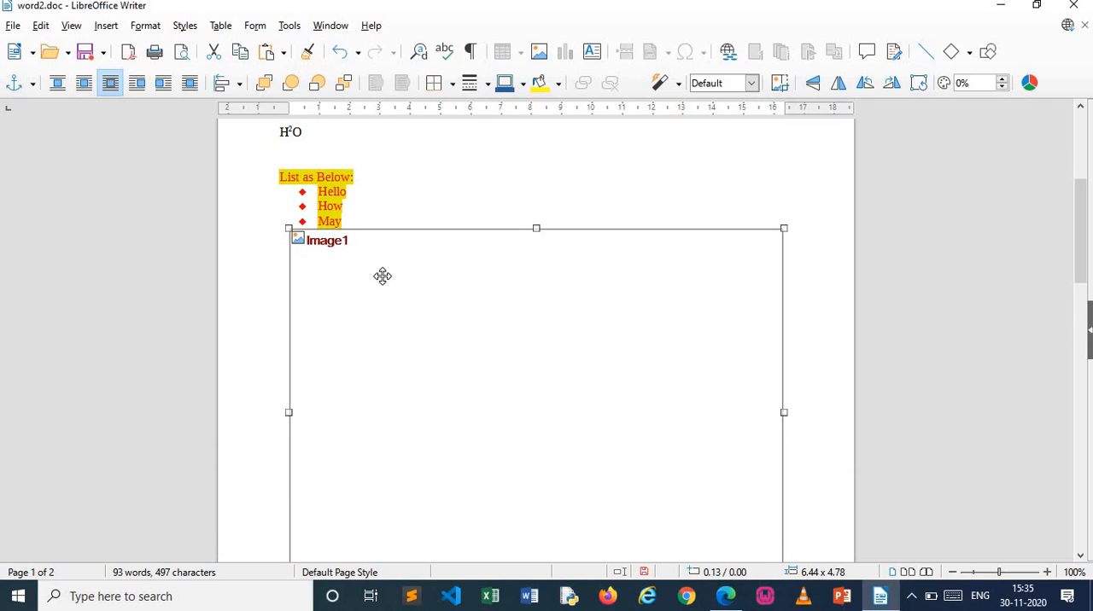
left_click(322, 90)
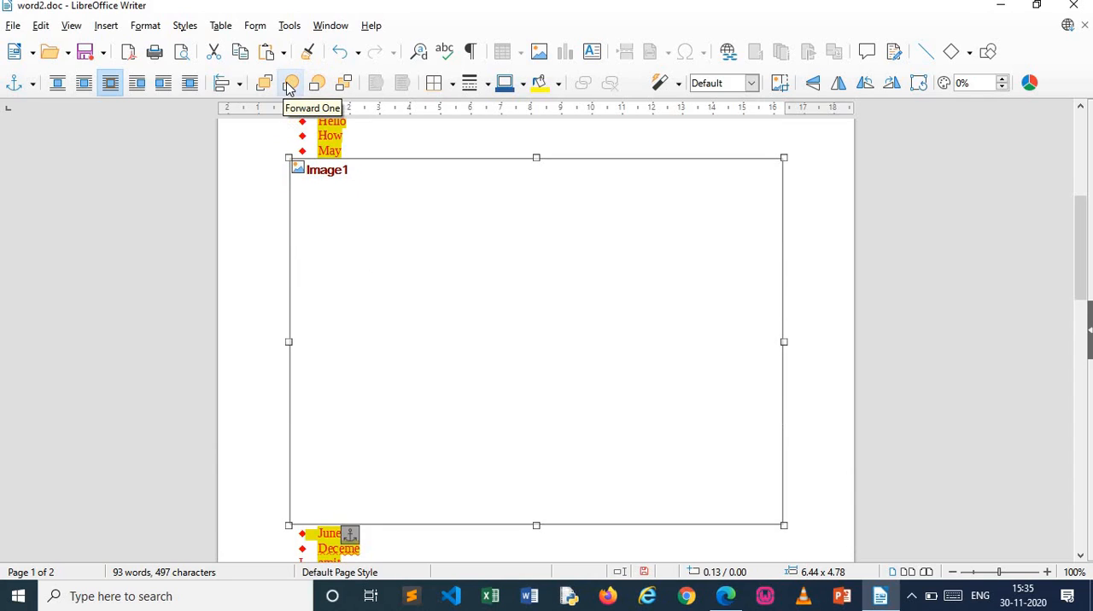
left_click(289, 88)
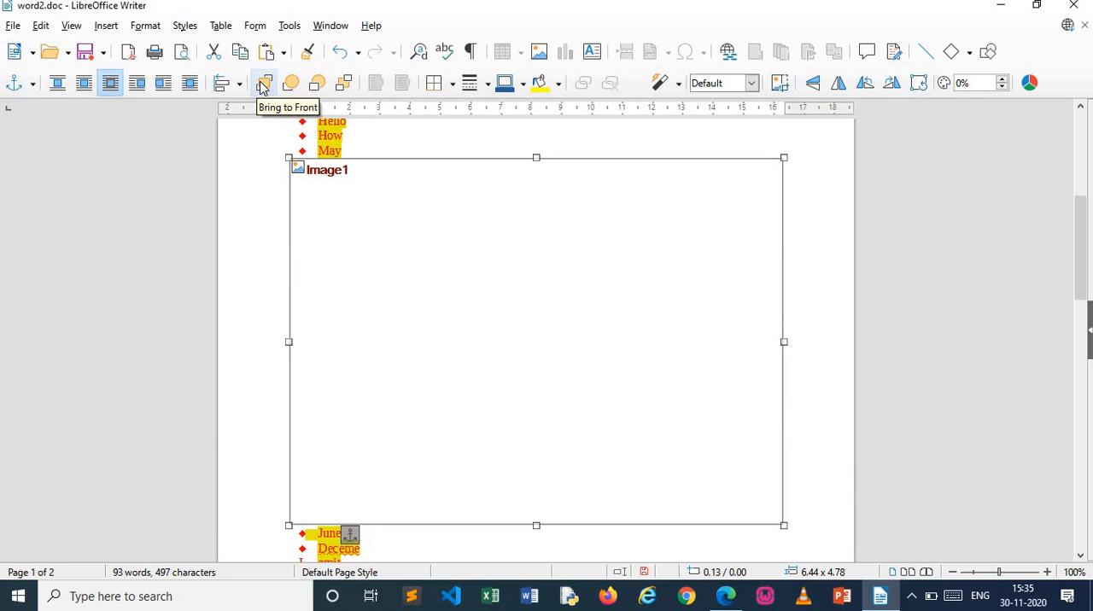
left_click(449, 86)
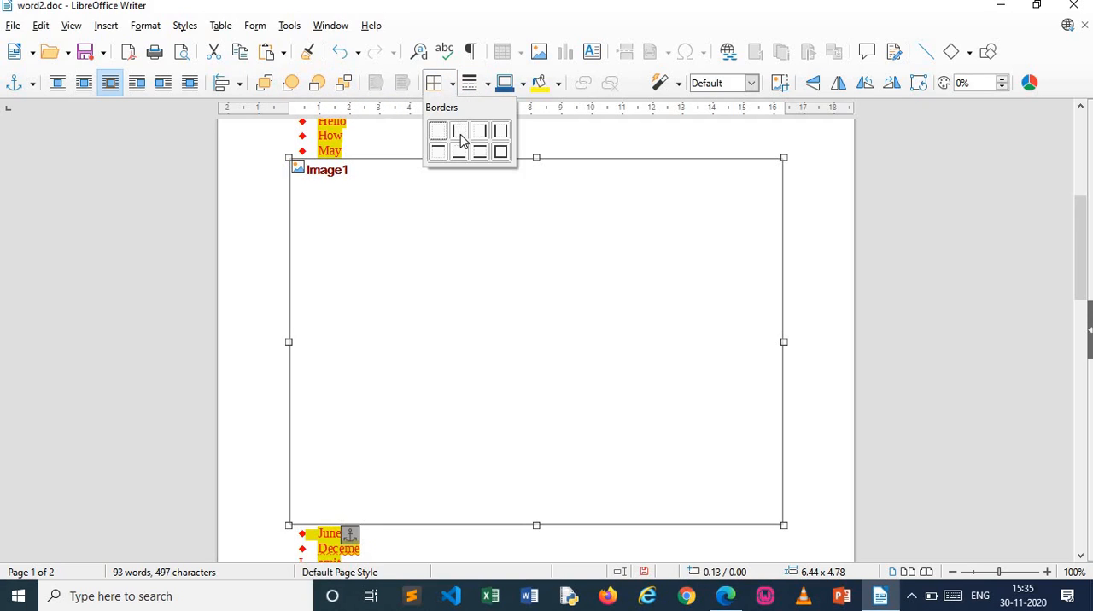
left_click(814, 91)
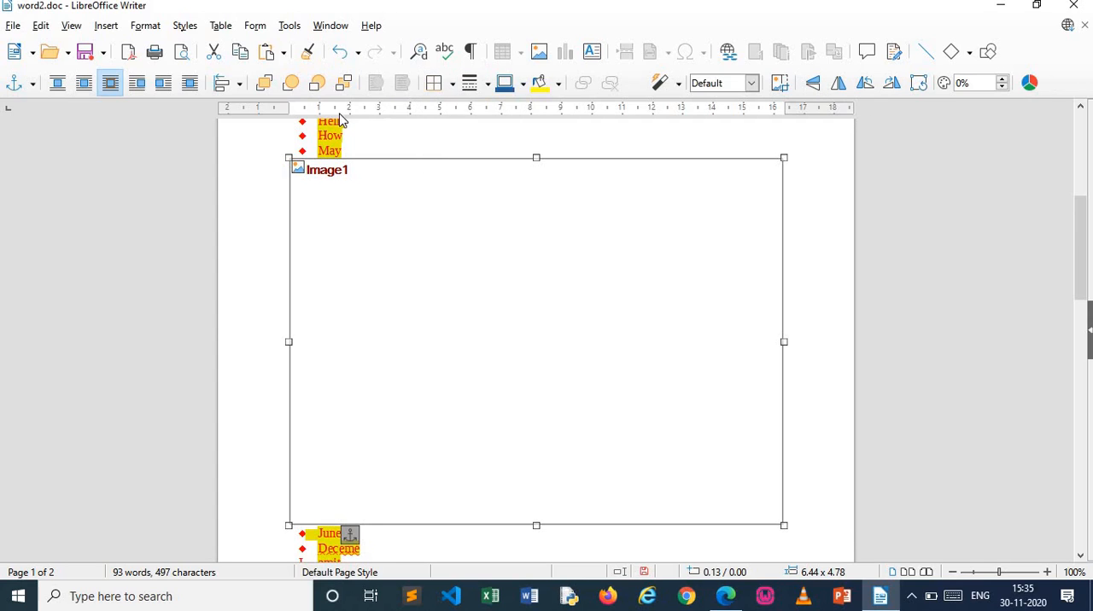
Turn text wrapping off for the image and switch it to wrapping on both sides
left_click(54, 84)
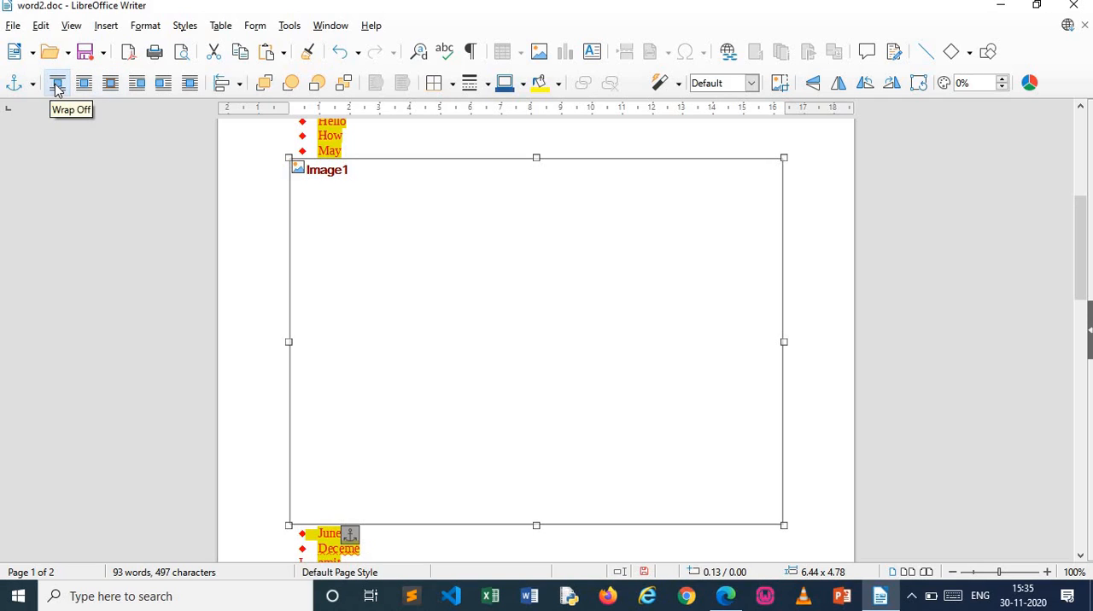
left_click(88, 85)
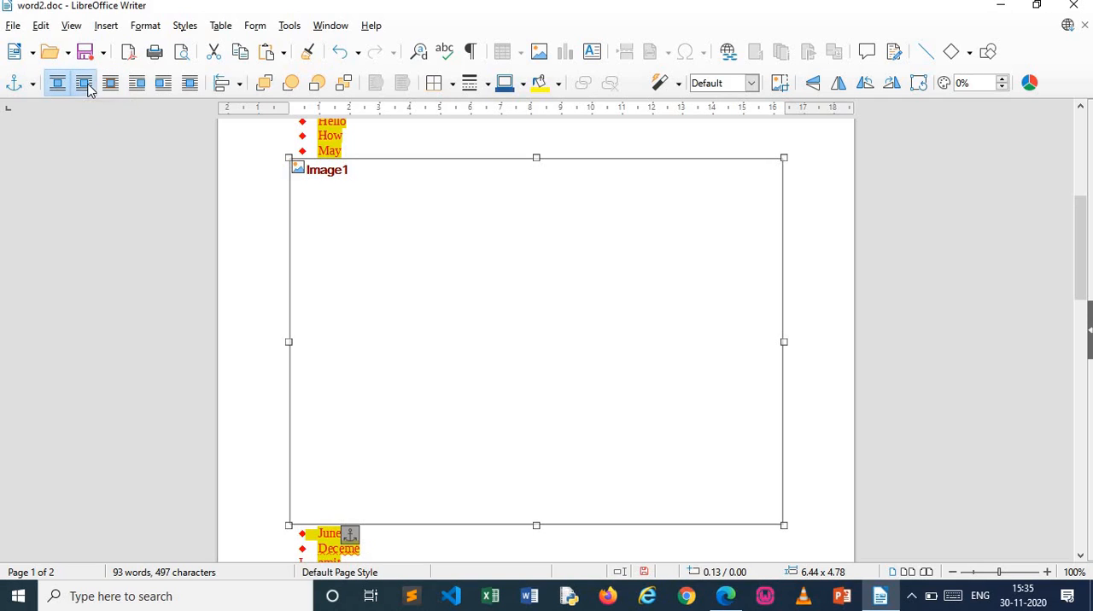
Wrap the text on the image's left side only and resize the image to about 2.82 x 1.03 inches
left_click(140, 86)
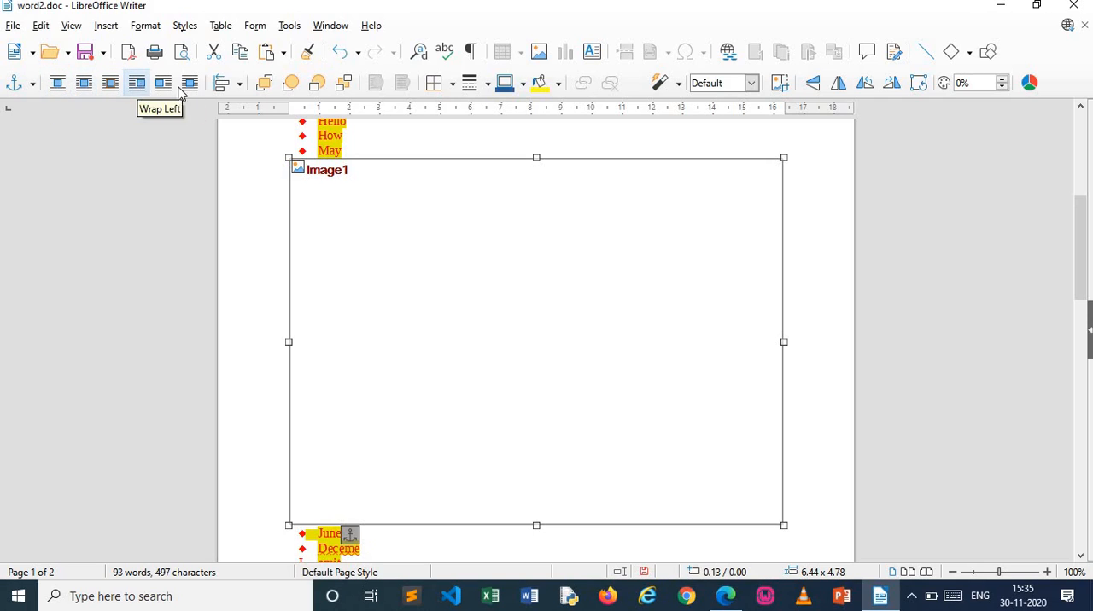
left_click(134, 87)
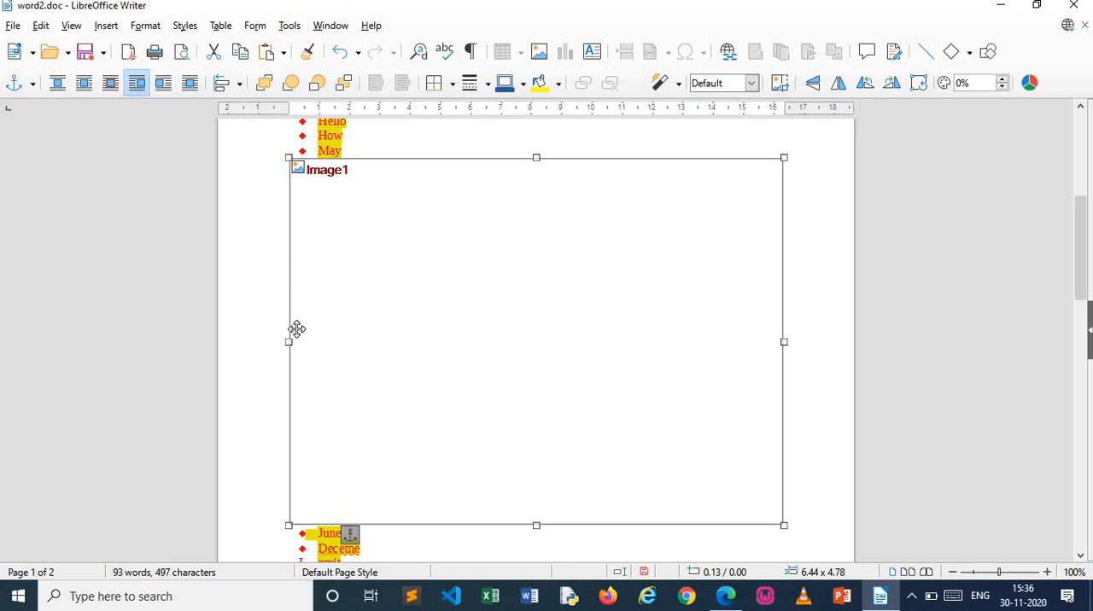
left_click_drag(291, 343, 569, 324)
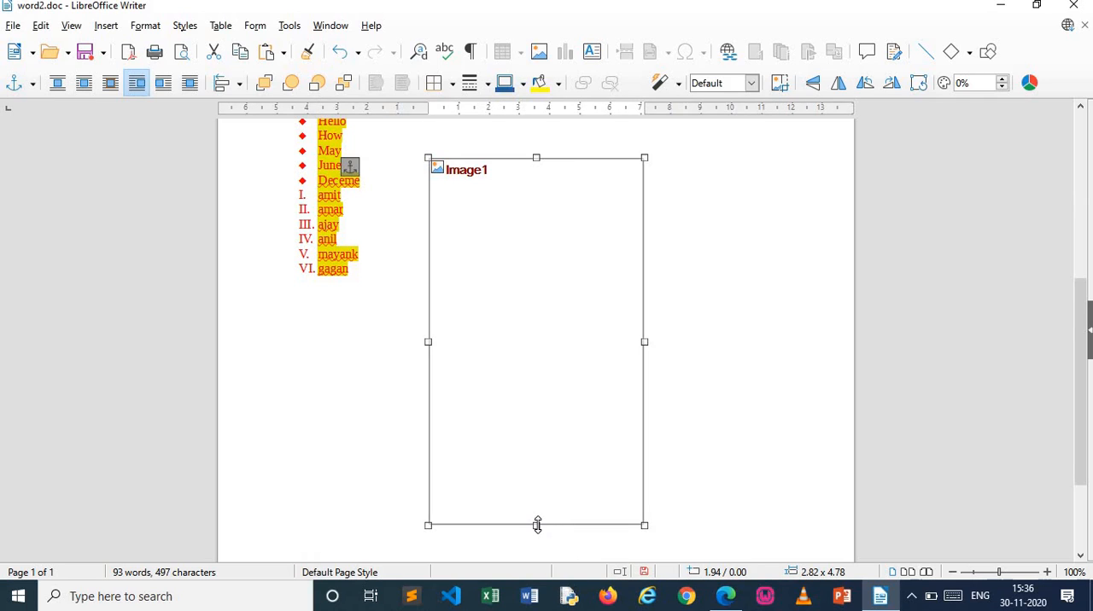
left_click_drag(556, 397, 620, 237)
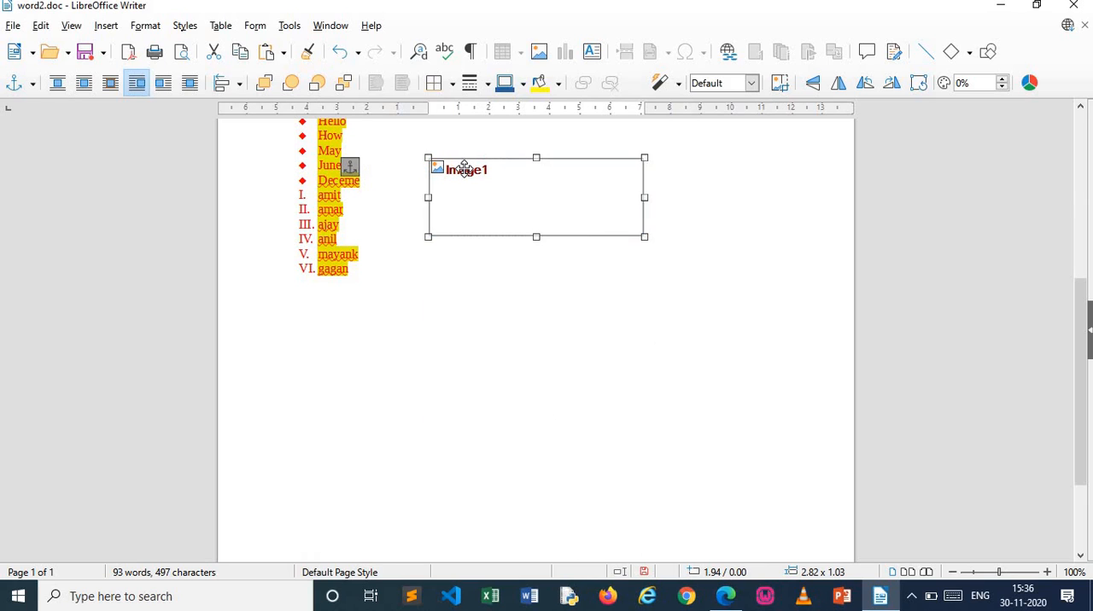
Anchor the image to the page, and undo the anchor change
double_click(464, 168)
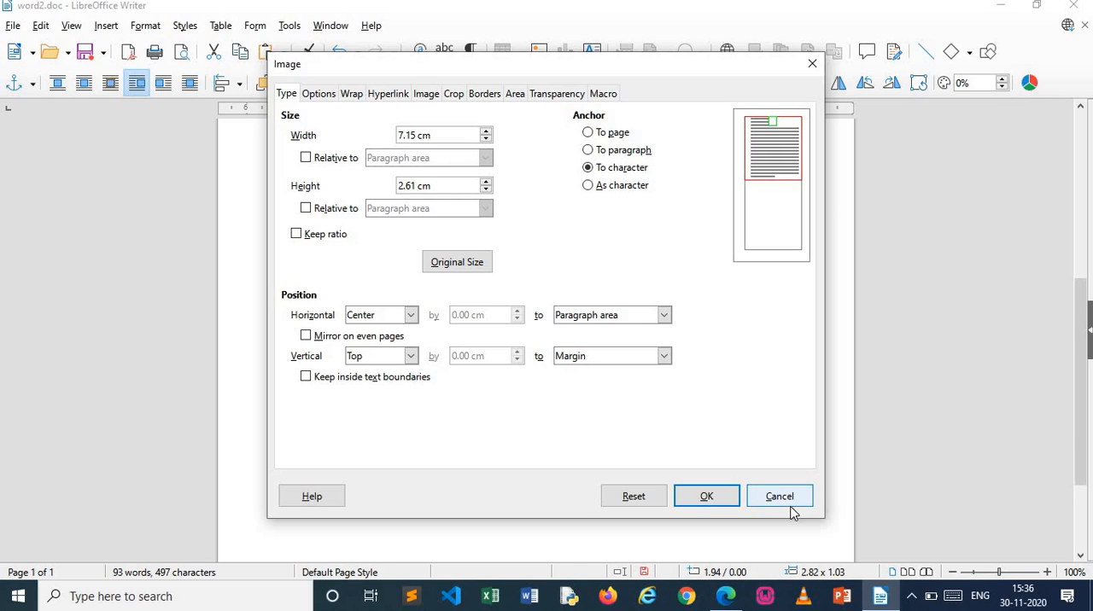
left_click(589, 133)
left_click(722, 501)
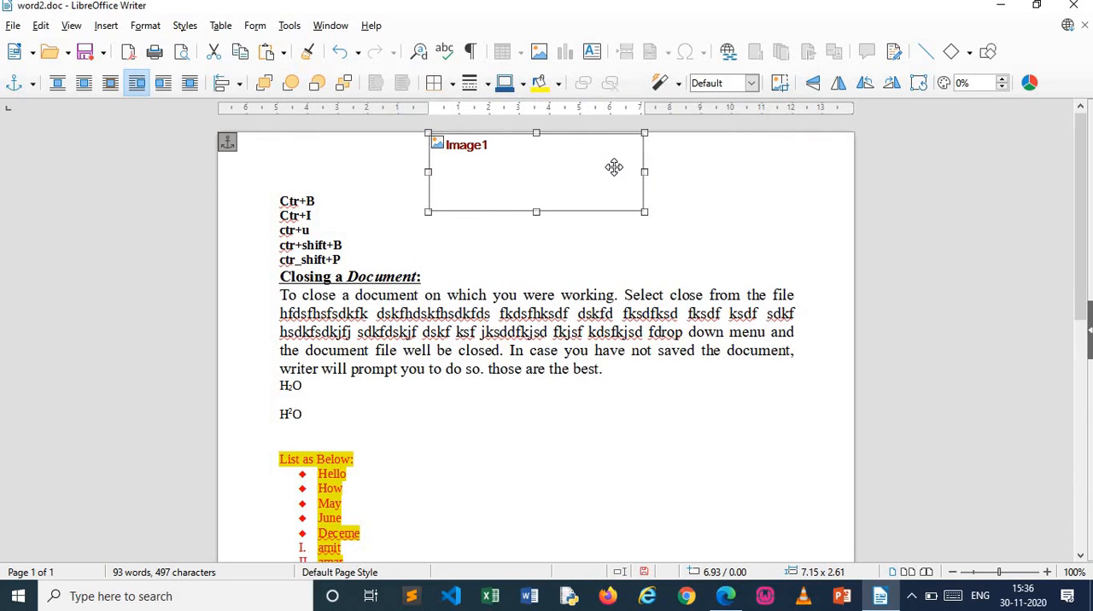
scroll(657, 309, "down", 3)
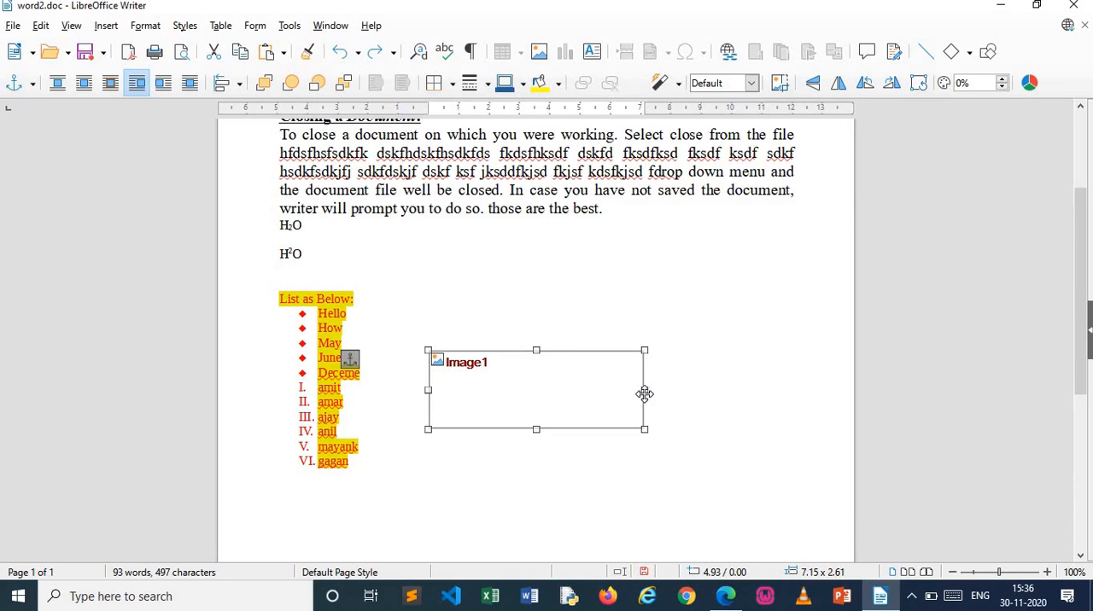
Delete the image from the bulleted list and add an empty paragraph above the "List as Below:" line
left_click_drag(558, 399, 536, 401)
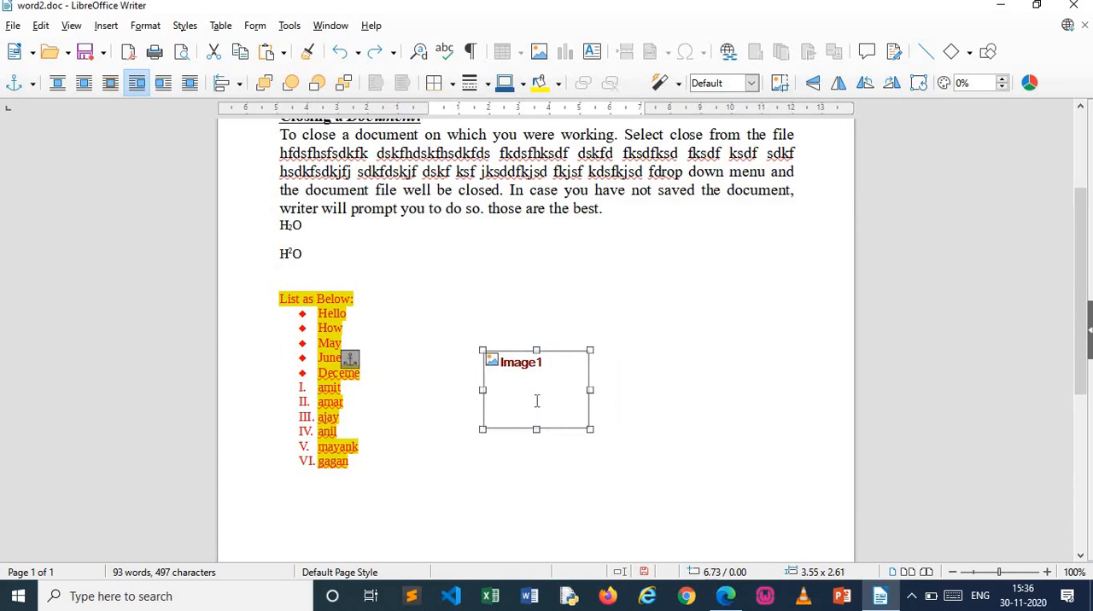
key("Delete")
left_click(514, 444)
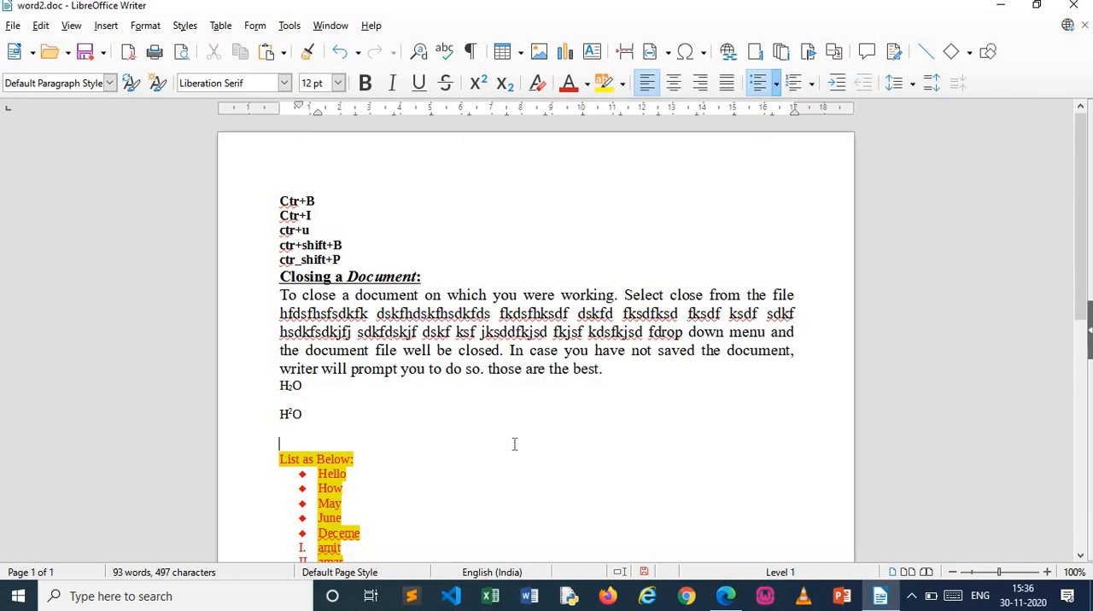
key("Return")
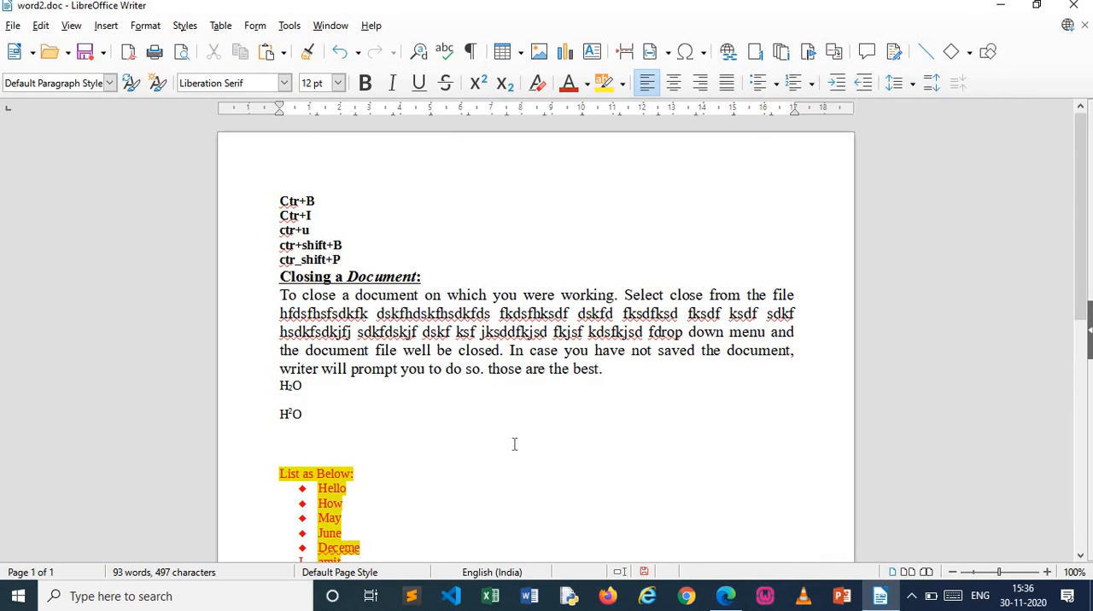
Switch to the Desktop and copy the file IMG20201128094545.jpg from the folder rrrr
left_click(1013, 7)
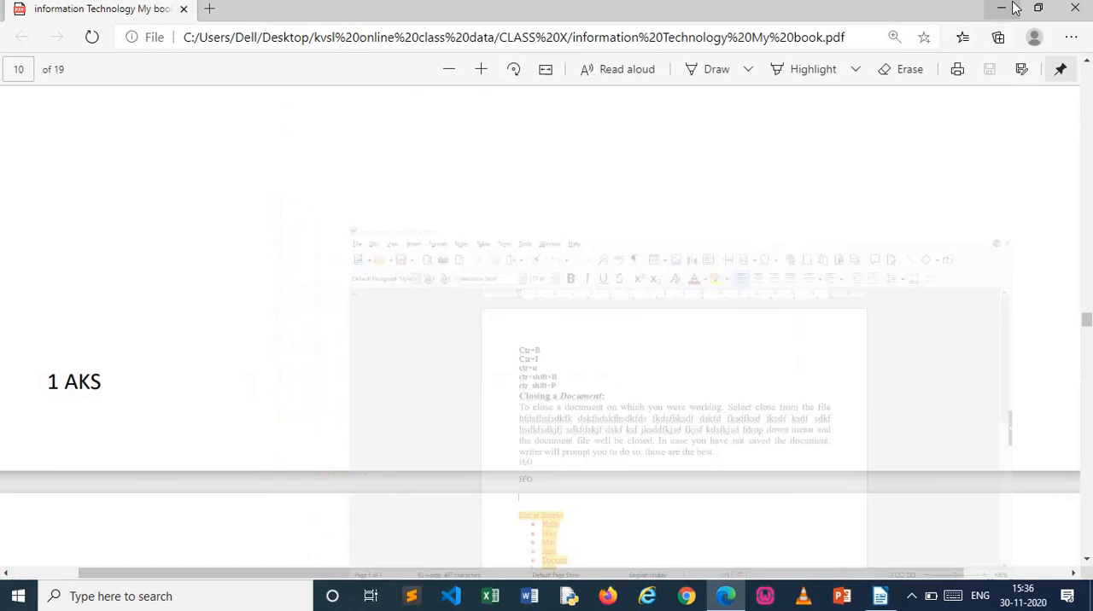
left_click(1004, 9)
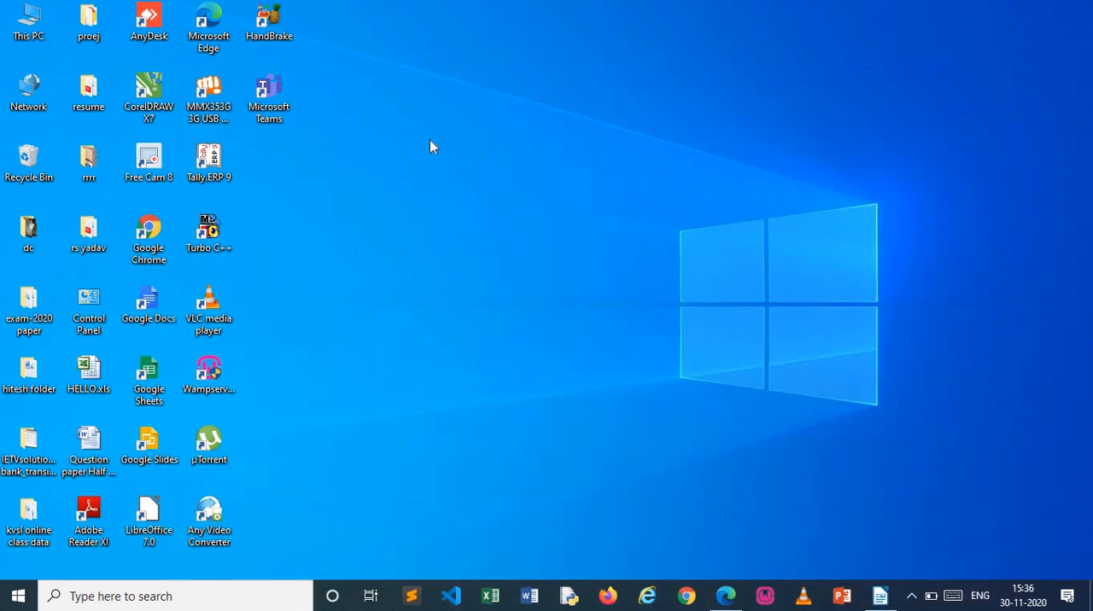
double_click(100, 154)
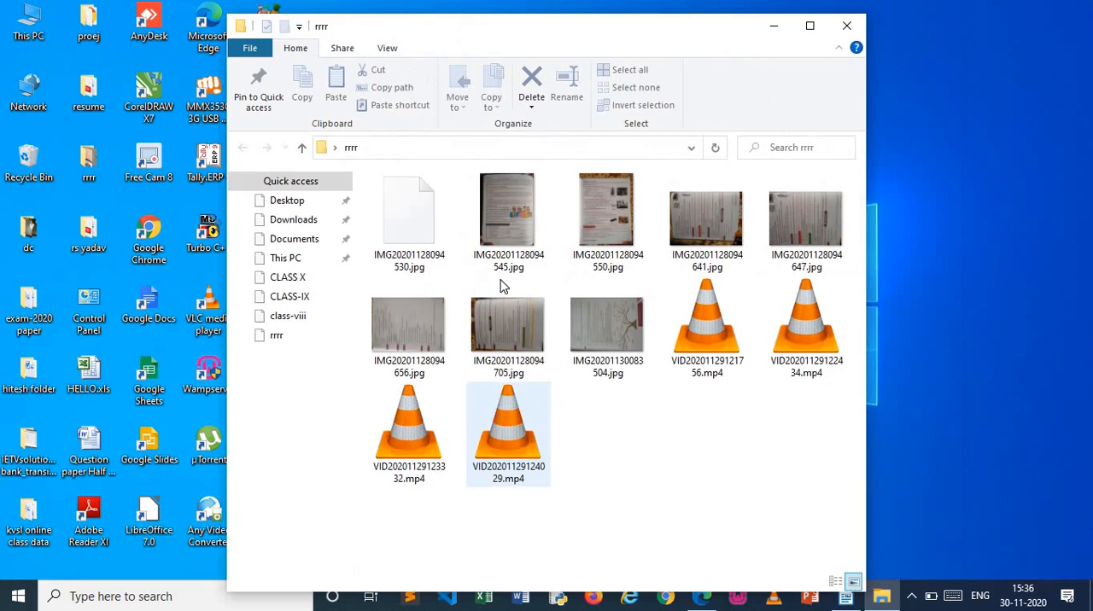
left_click(519, 239)
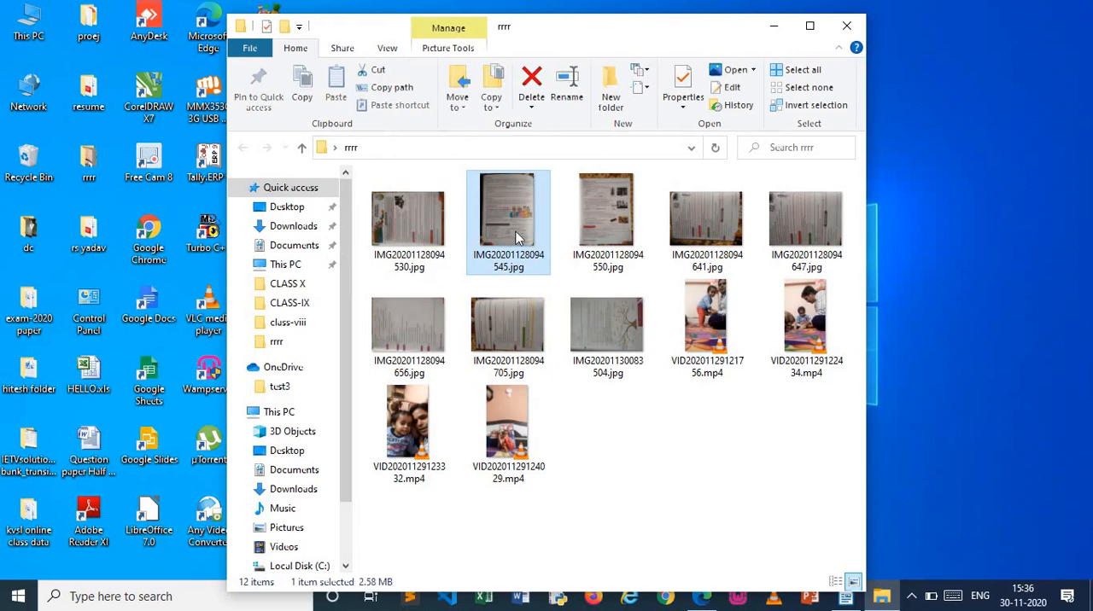
left_click(777, 32)
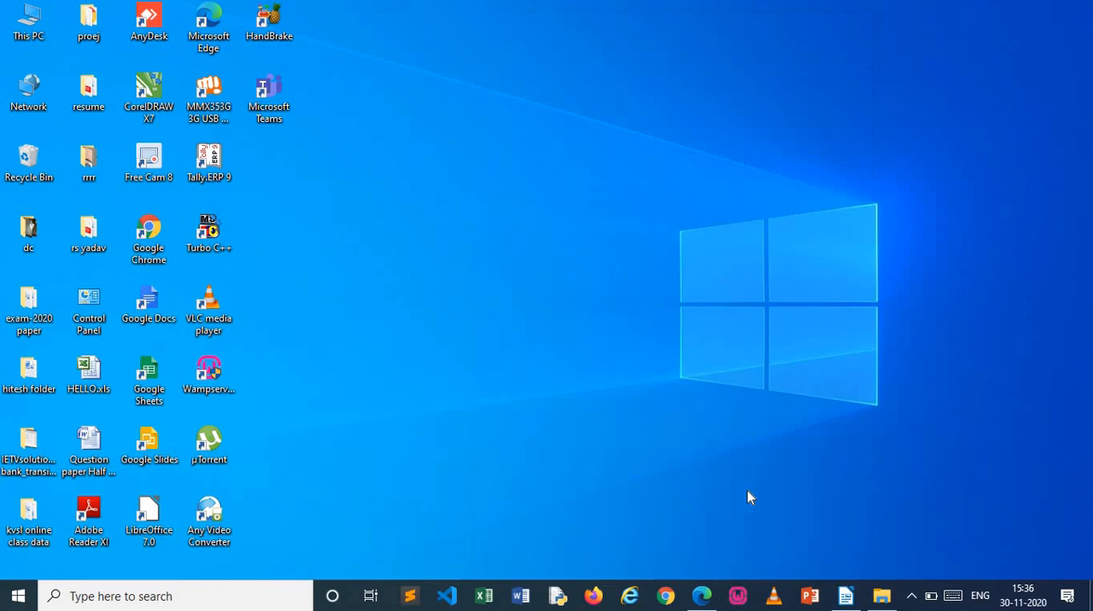
Return to word2.doc in LibreOffice Writer, paste the copied image above the list and scale it down to about 12.36 x 16.48 cm
left_click(847, 598)
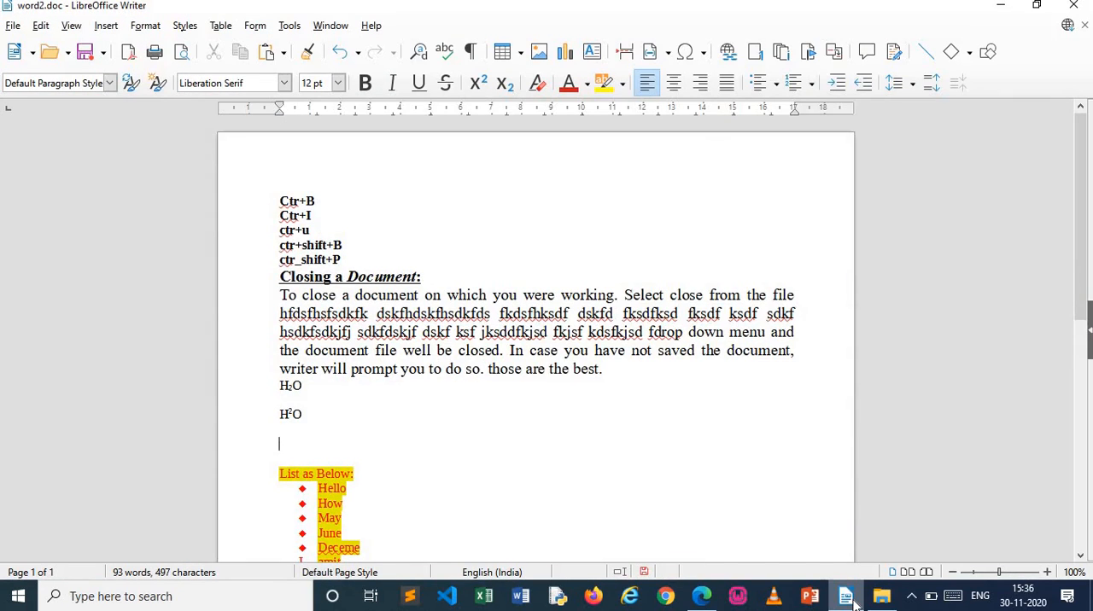
key("ctrl+v")
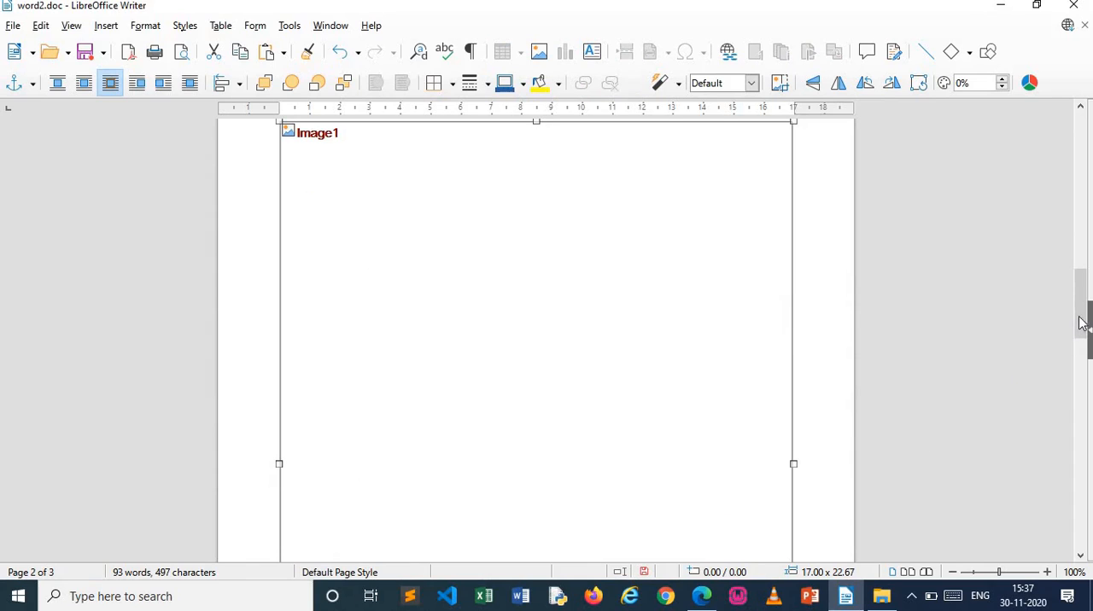
left_click_drag(1083, 323, 1083, 295)
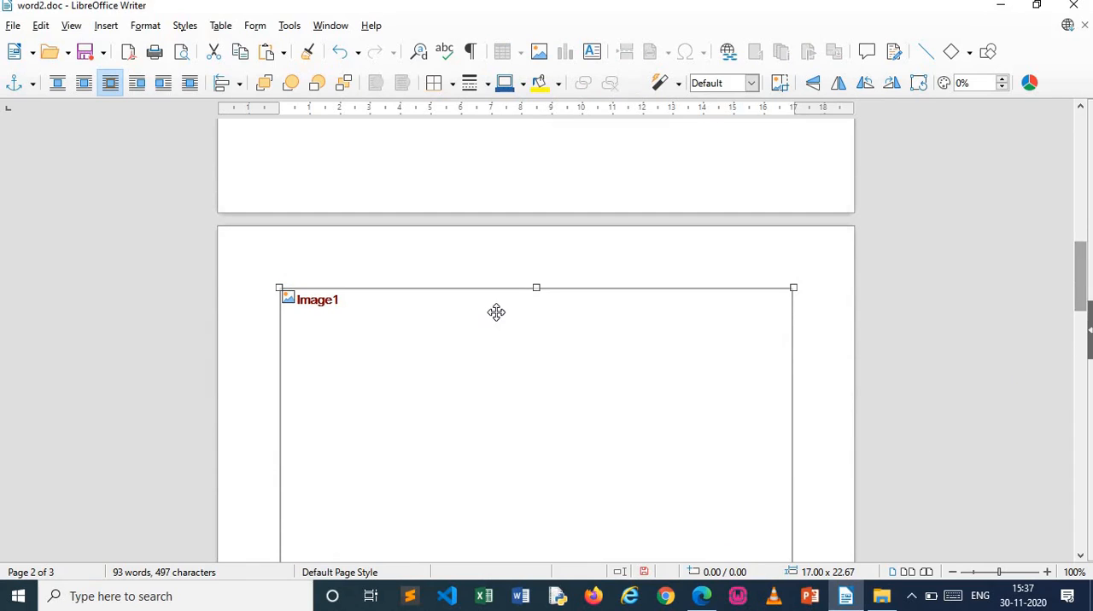
left_click_drag(277, 286, 420, 476)
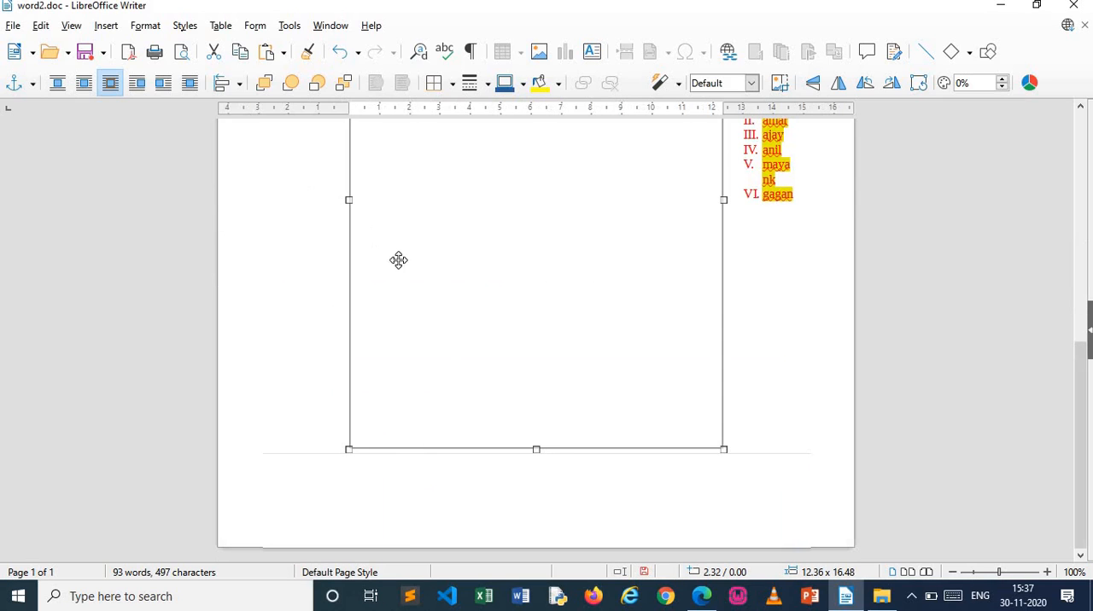
Flip the pasted image horizontally on all pages and set its rotation angle to 358°
double_click(508, 335)
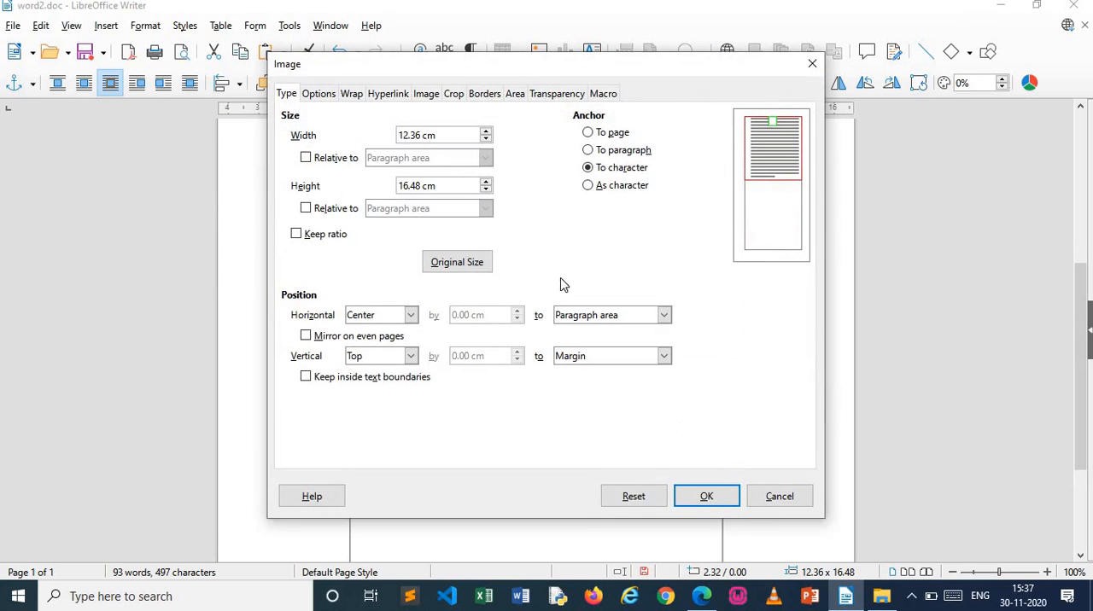
left_click(331, 94)
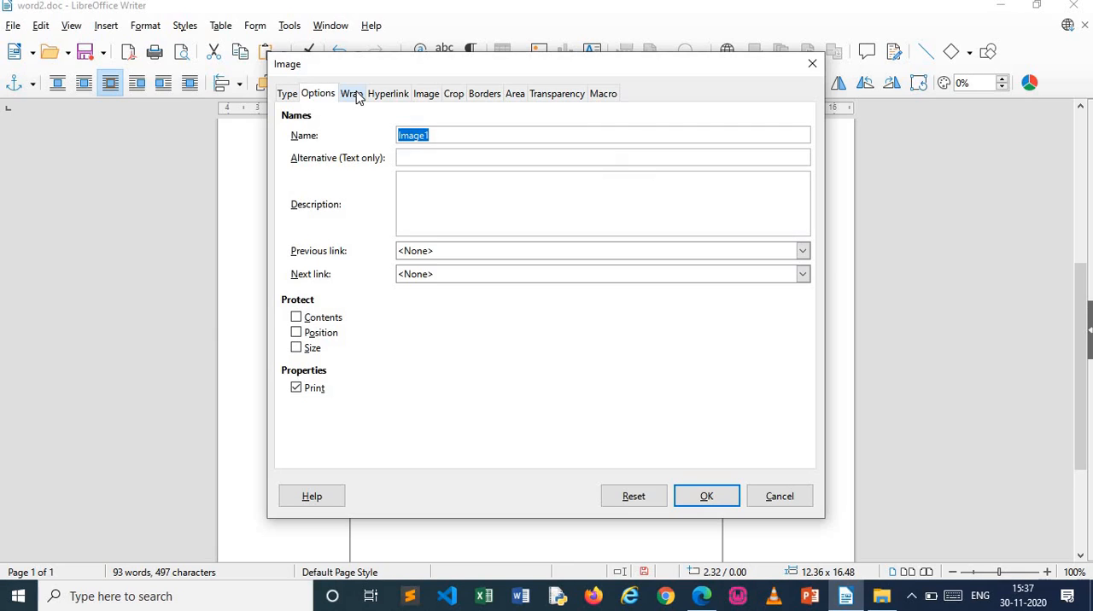
left_click(352, 94)
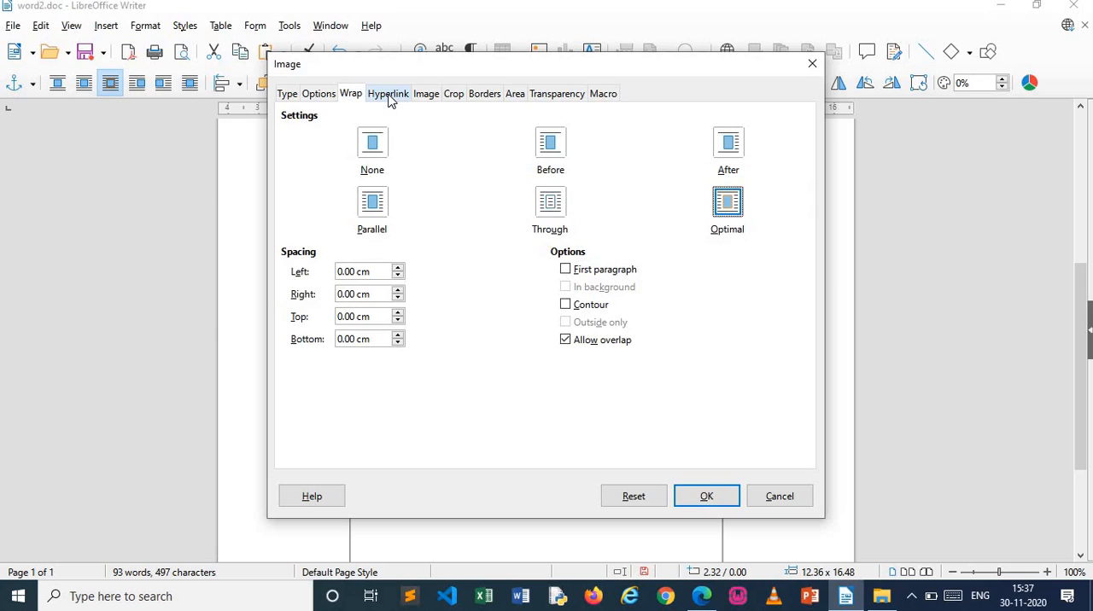
left_click(389, 96)
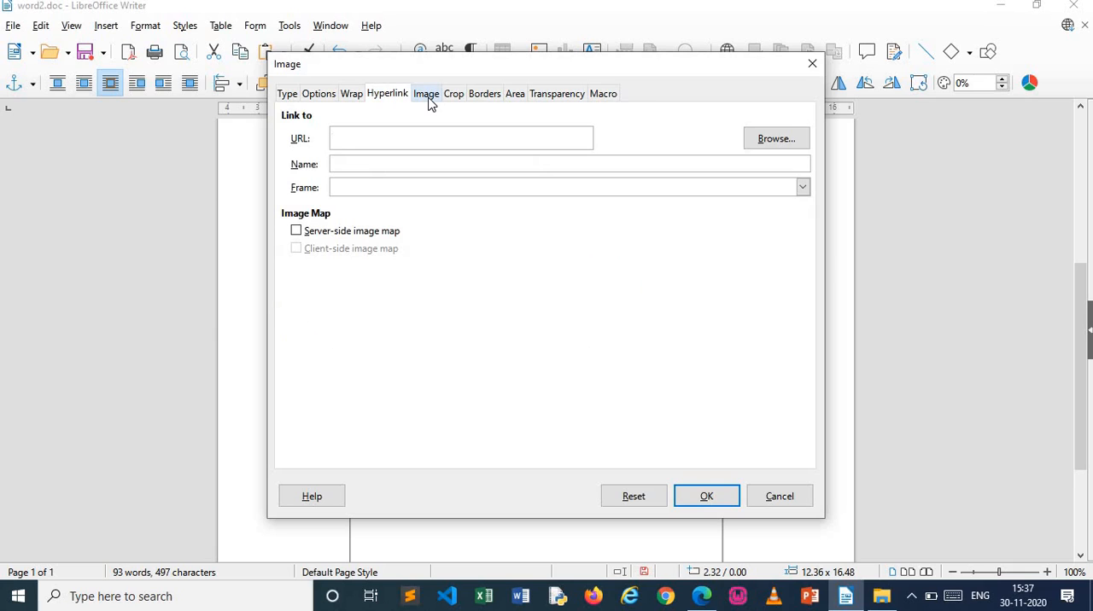
left_click(430, 98)
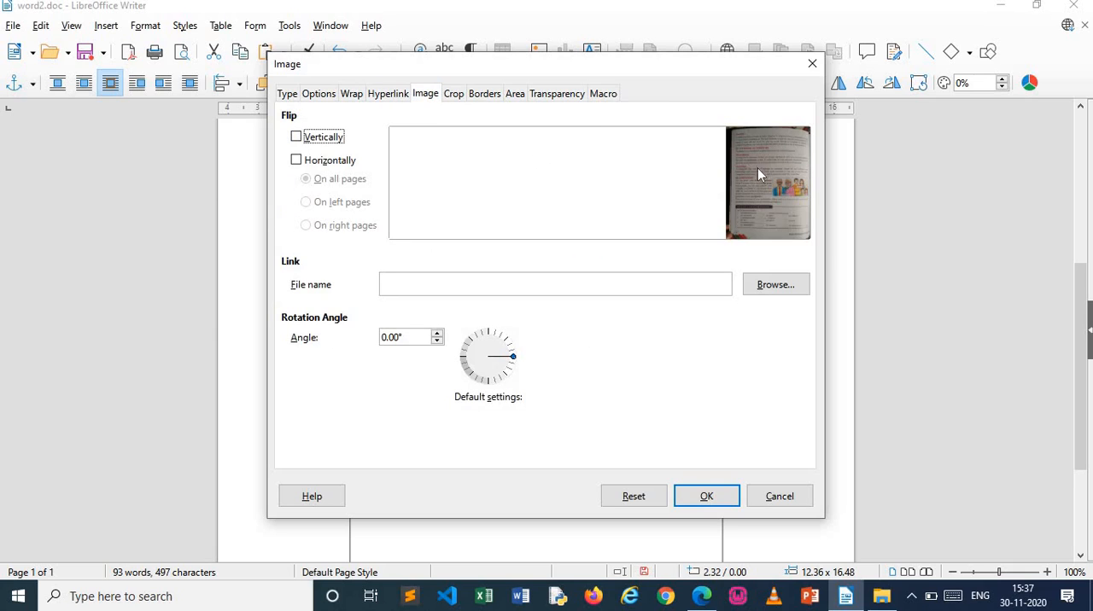
left_click(296, 160)
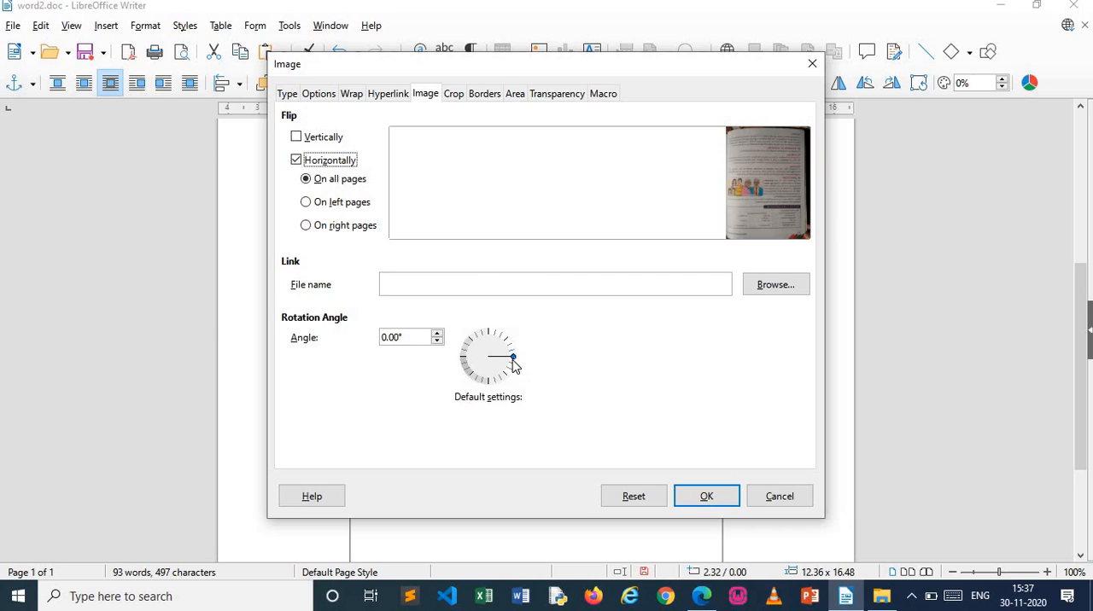
mouse_move(513, 357)
left_mouse_down()
mouse_move(501, 339)
mouse_move(482, 341)
mouse_move(480, 367)
mouse_move(527, 367)
left_mouse_up()
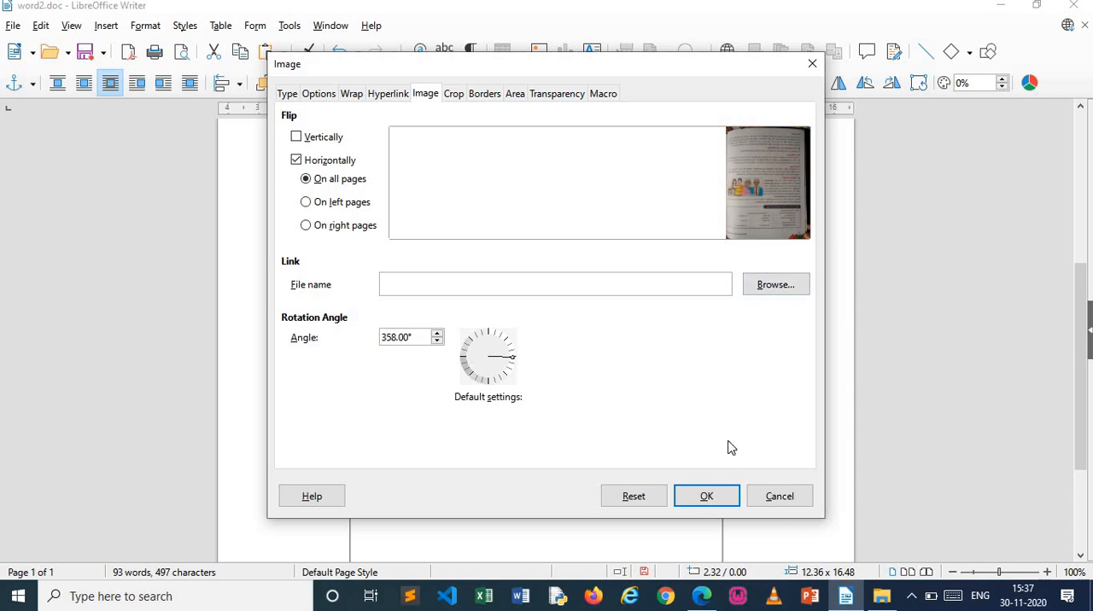
left_click(707, 497)
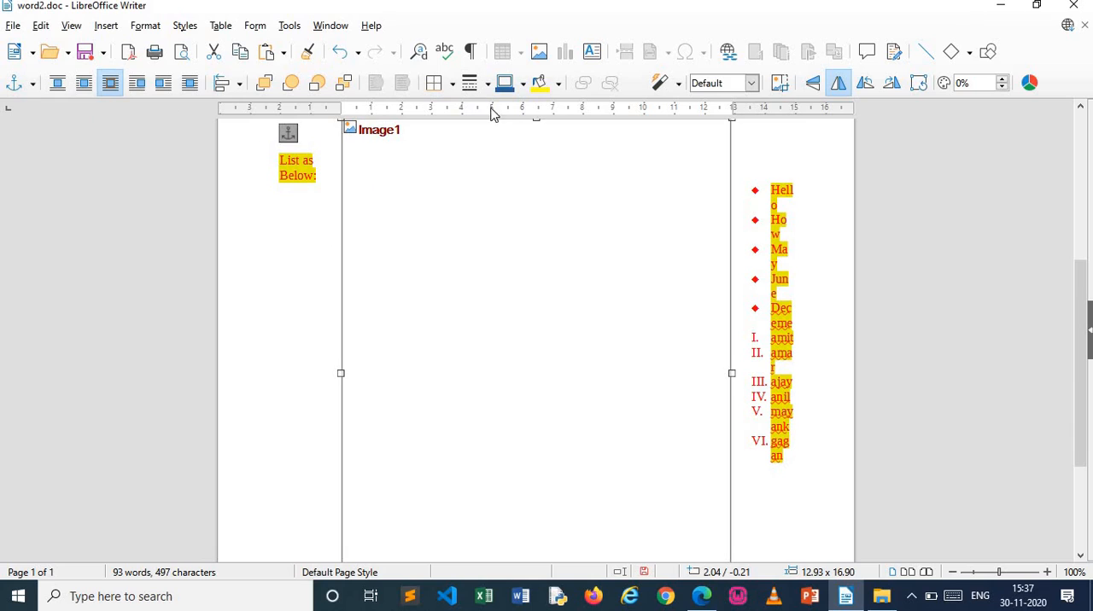
Set the image's border colour to gold and its background fill to light orange
left_click(516, 89)
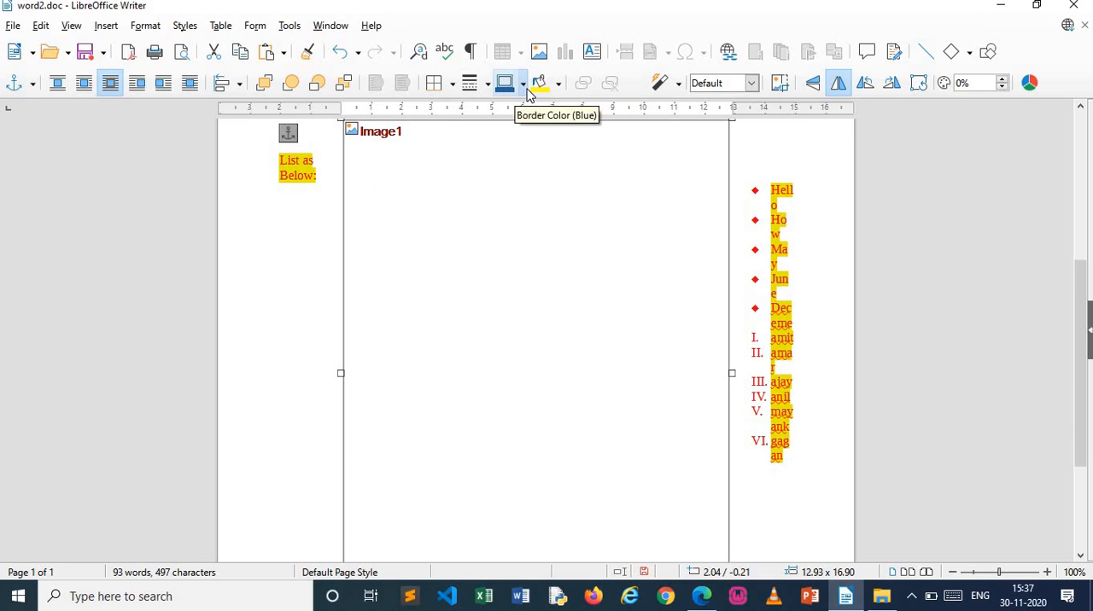
left_click(523, 84)
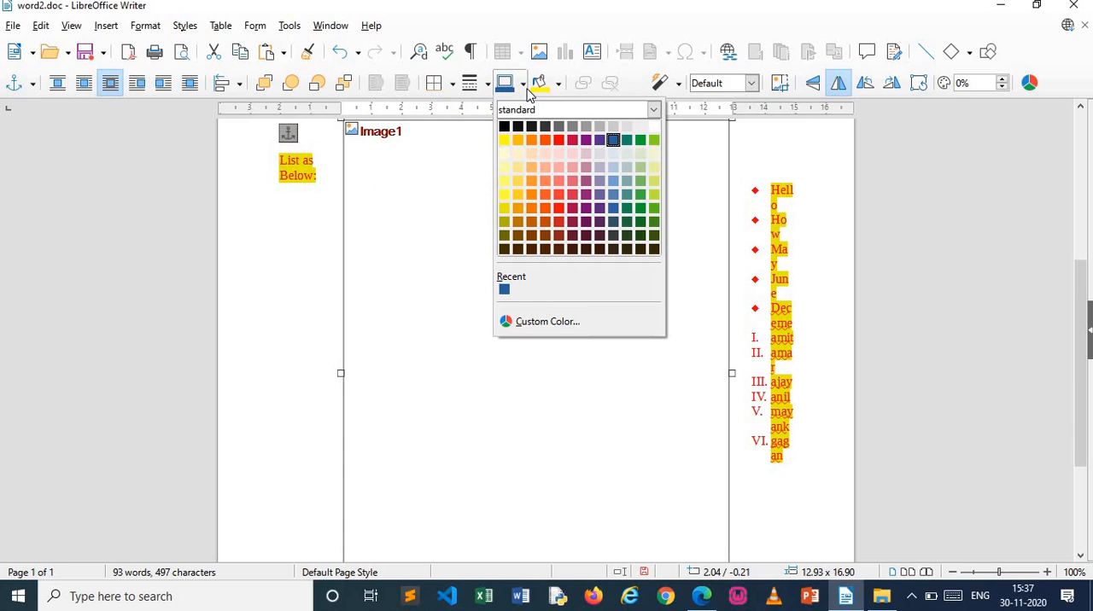
left_click(517, 140)
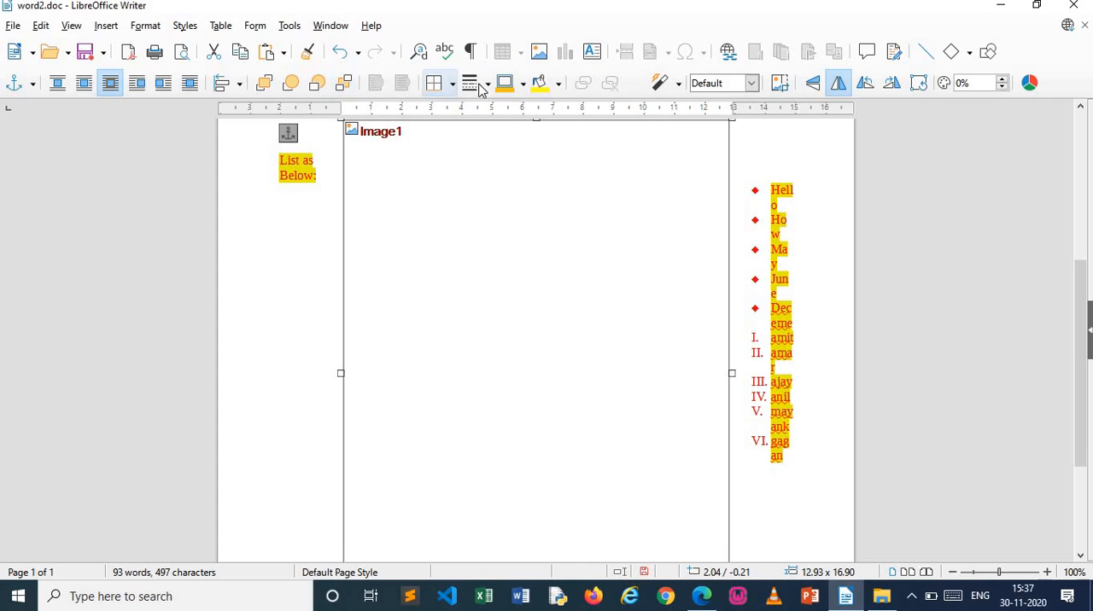
left_click(558, 85)
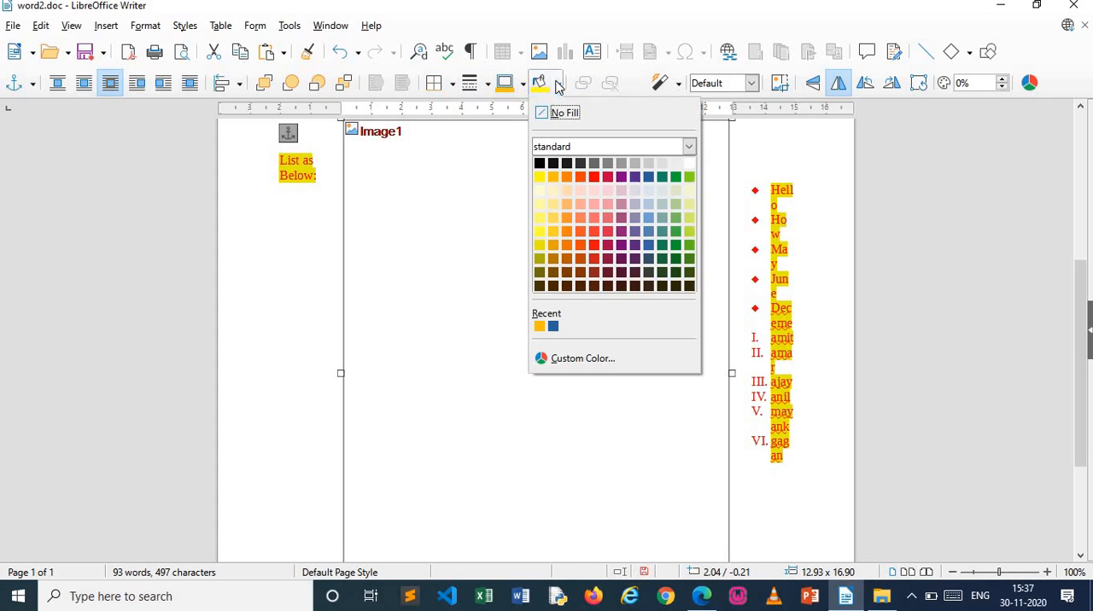
left_click(567, 216)
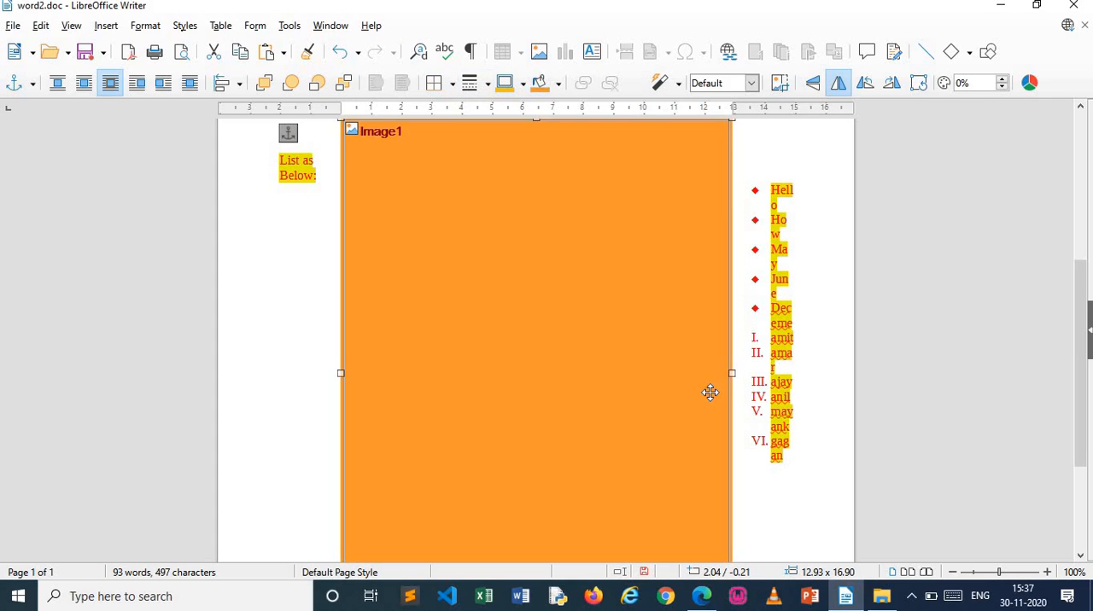
left_click(783, 478)
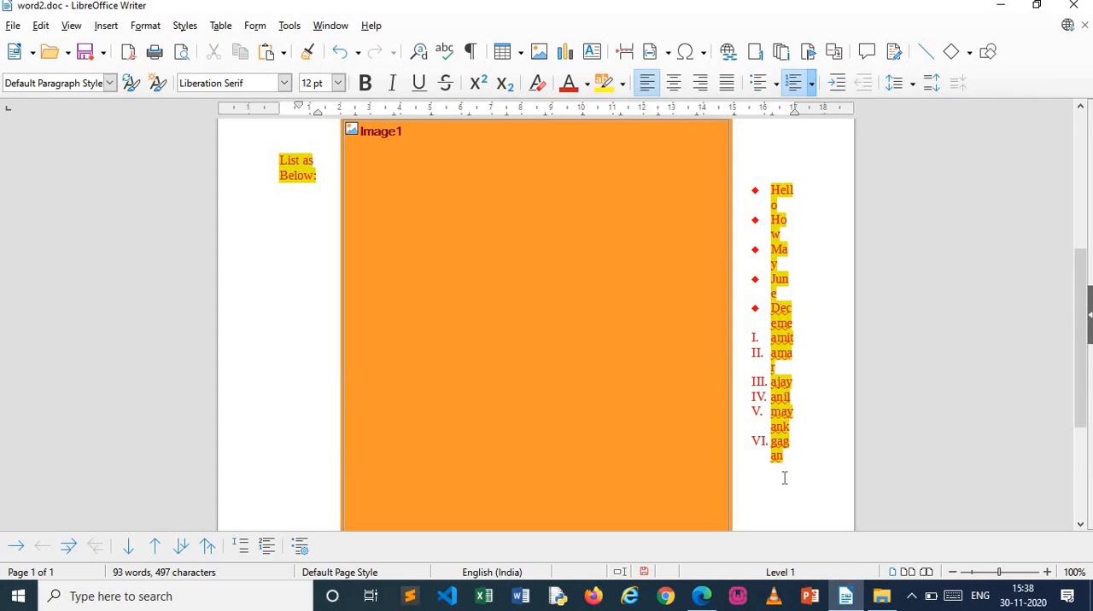
left_click(254, 514)
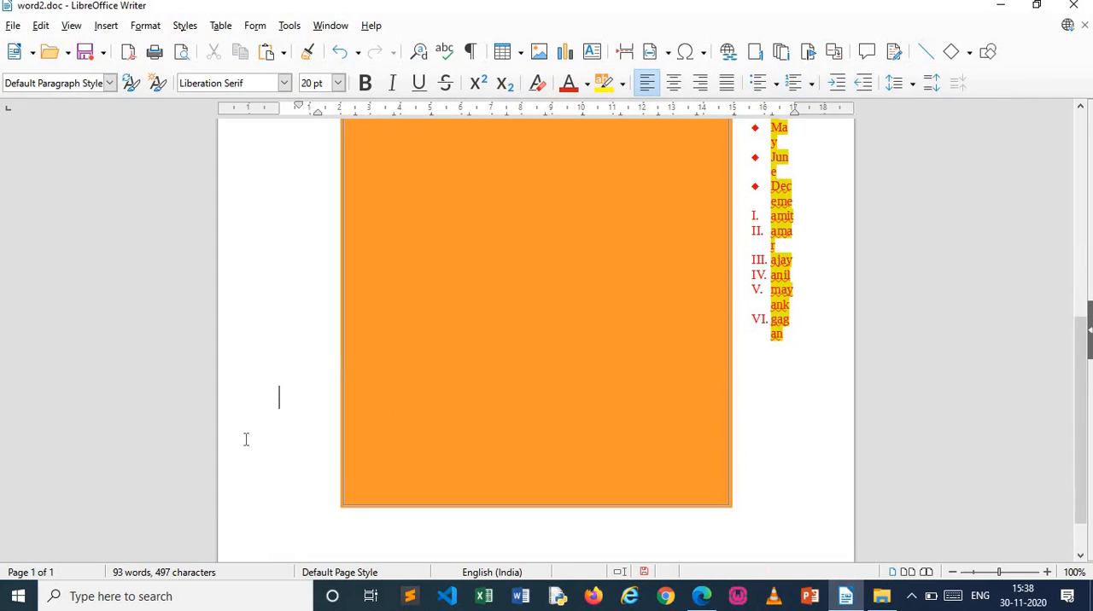
left_click(13, 26)
Check the formatted image in print preview at 100% zoom, down to the list beside it, and return to editing
key("ctrl+shift+o")
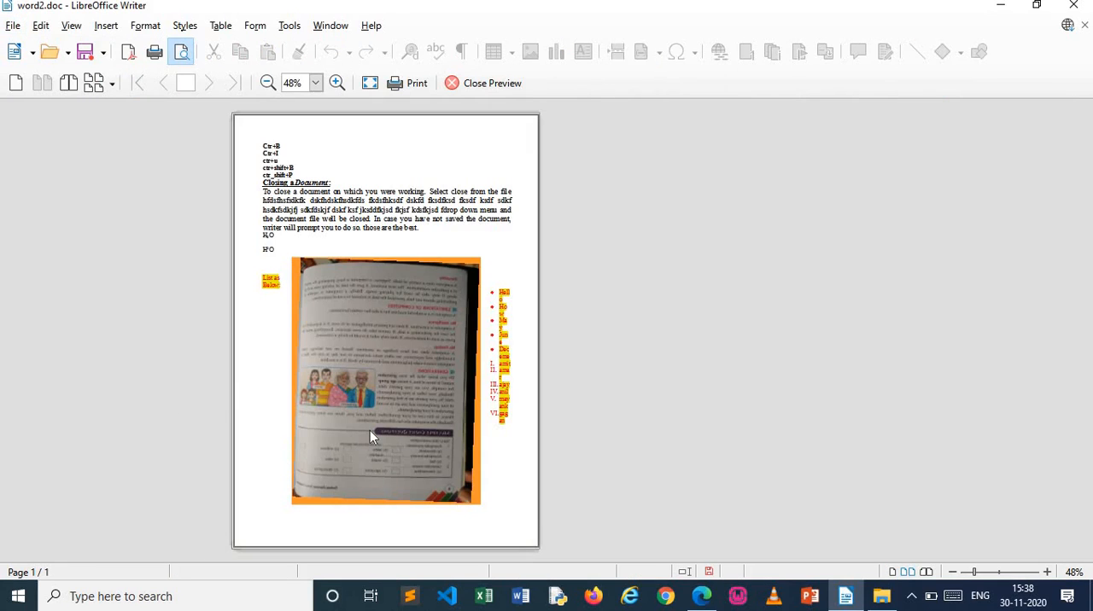
key("ctrl+shift+o")
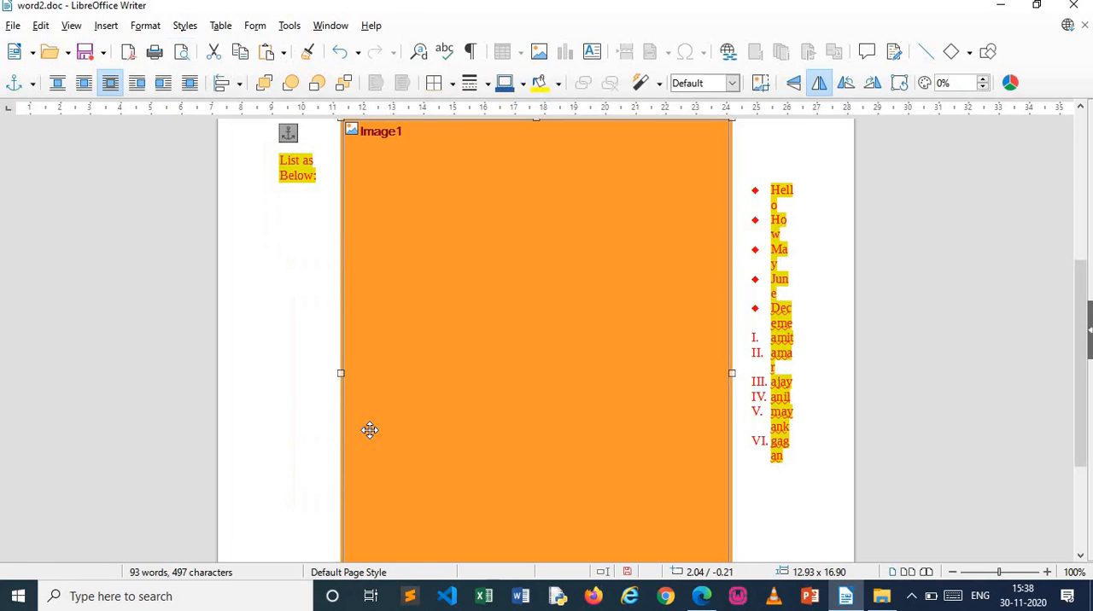
left_click(13, 28)
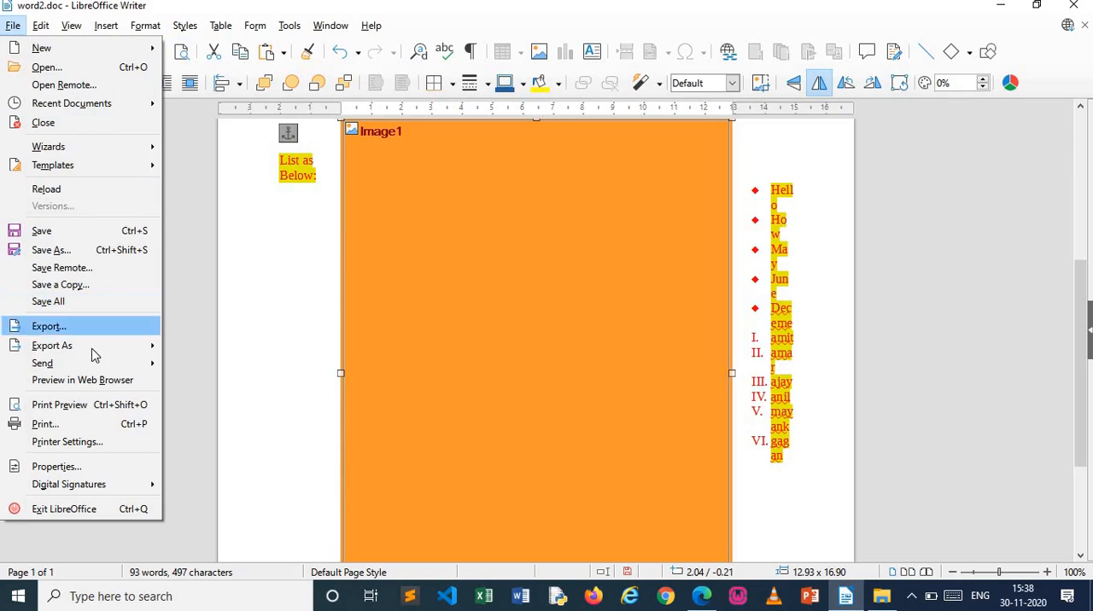
left_click(117, 406)
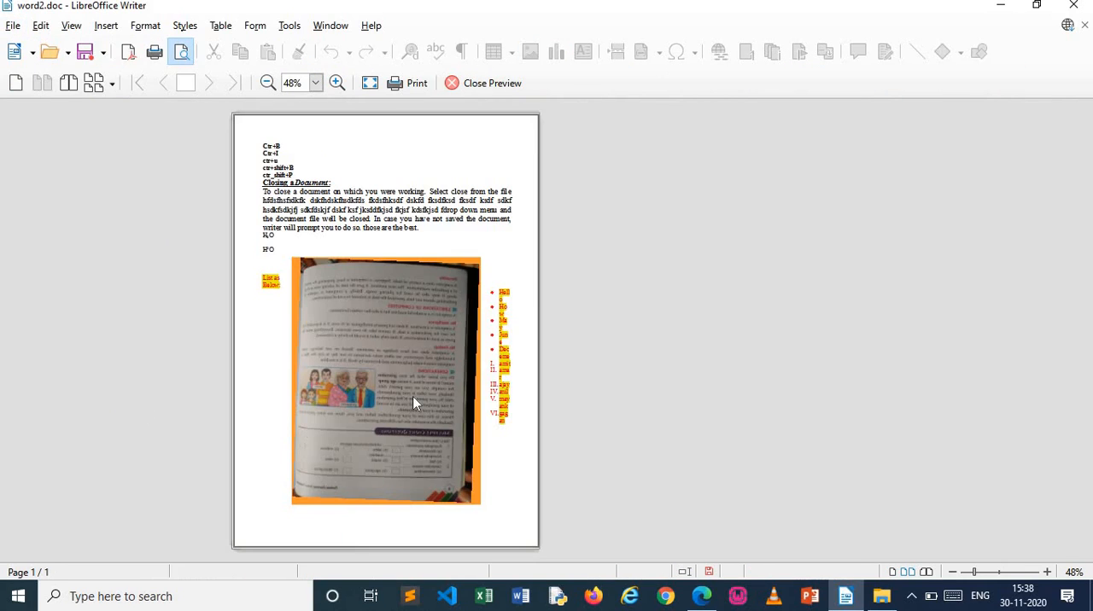
left_click(1000, 574)
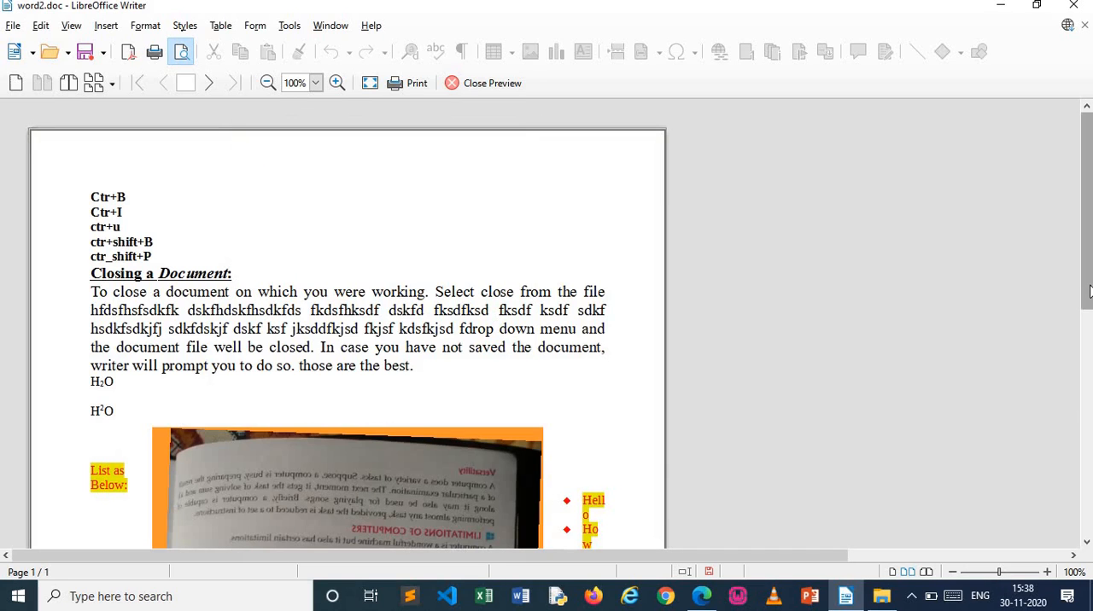
left_click_drag(1089, 292, 1089, 393)
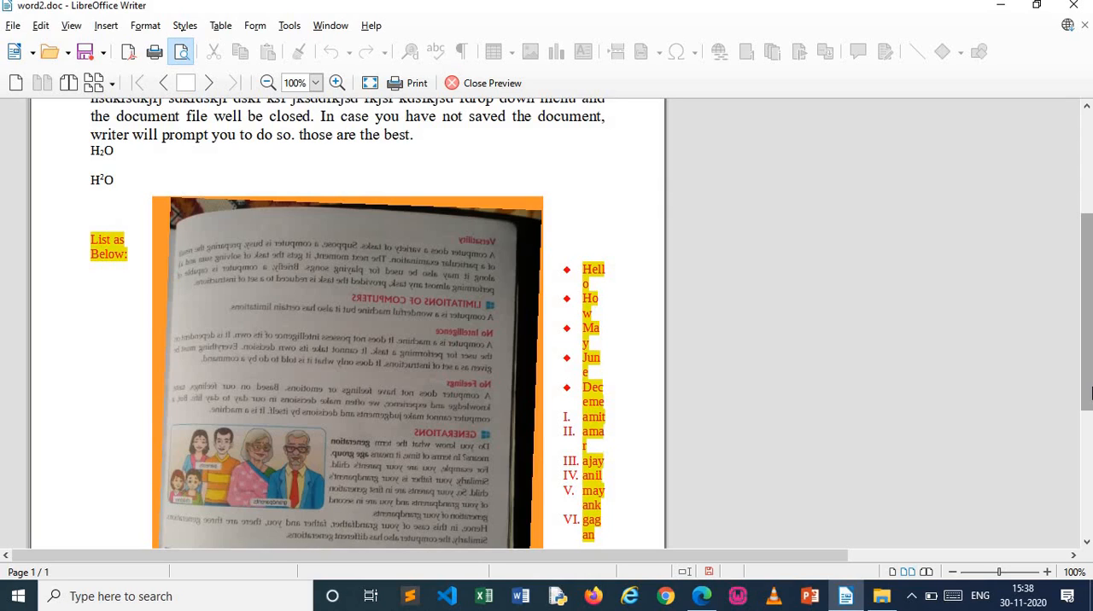
left_click(507, 87)
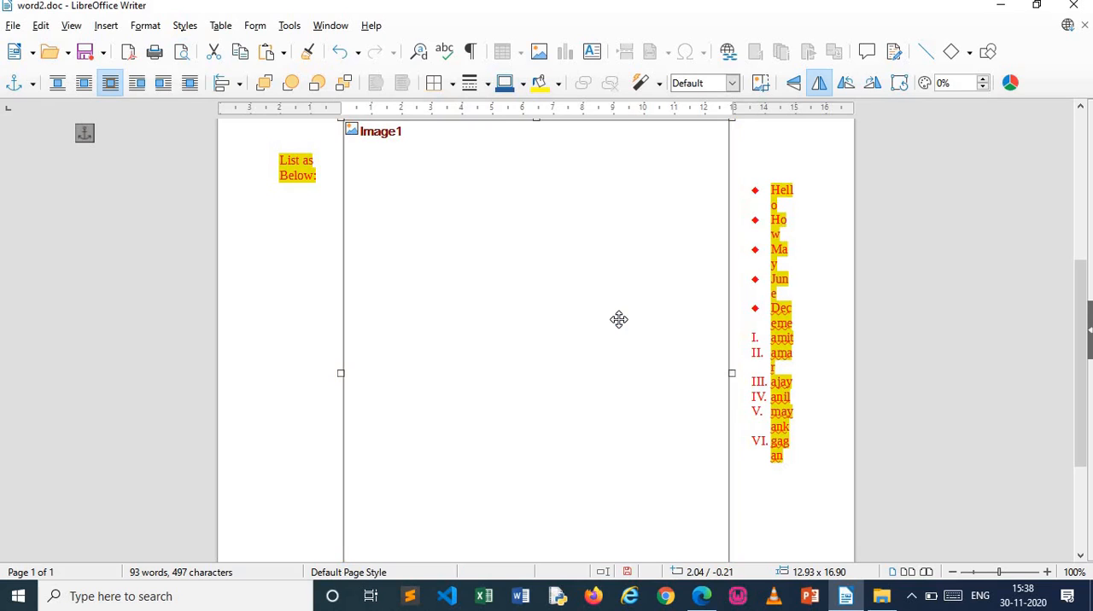
Undo the image's formatting and its insertion so that the picture is removed from above the list
key("ctrl+z")
key("ctrl+z")
key("ctrl+z")
key("ctrl+z")
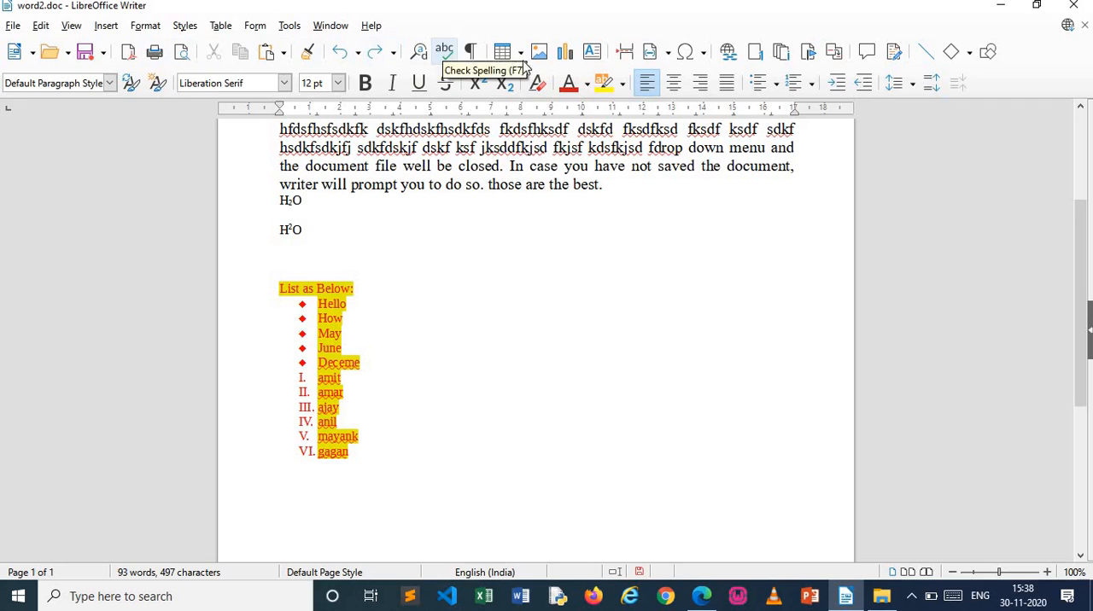
Insert a default column chart above the "List as Below:" text and set its wrapping to Through
left_click(565, 52)
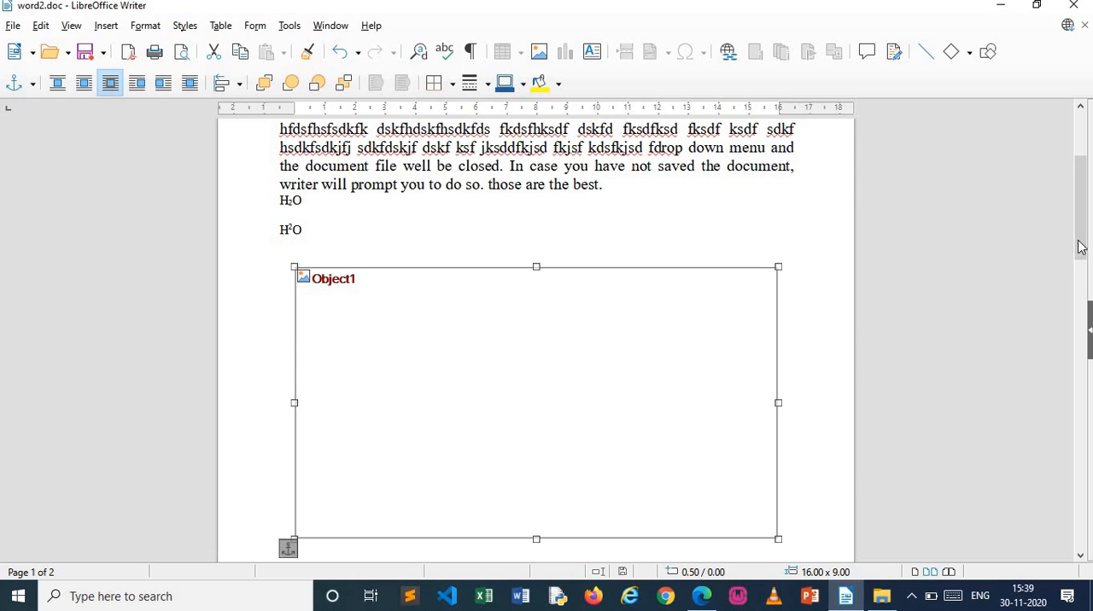
mouse_move(1081, 245)
left_mouse_down()
mouse_move(1081, 290)
mouse_move(1083, 260)
left_mouse_up()
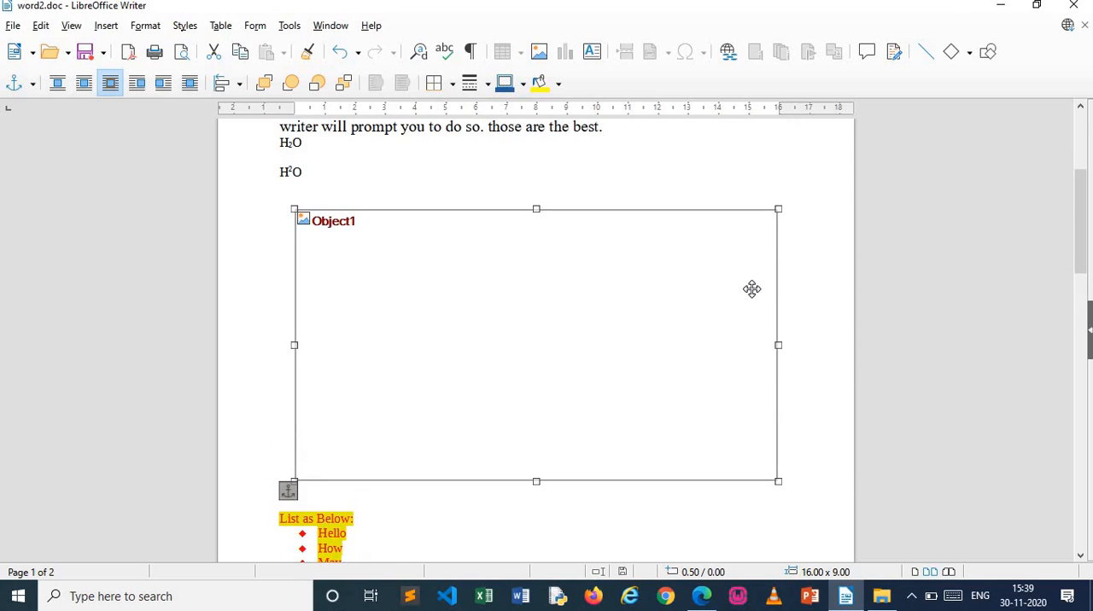
right_click(751, 289)
left_click(702, 280)
right_click(701, 280)
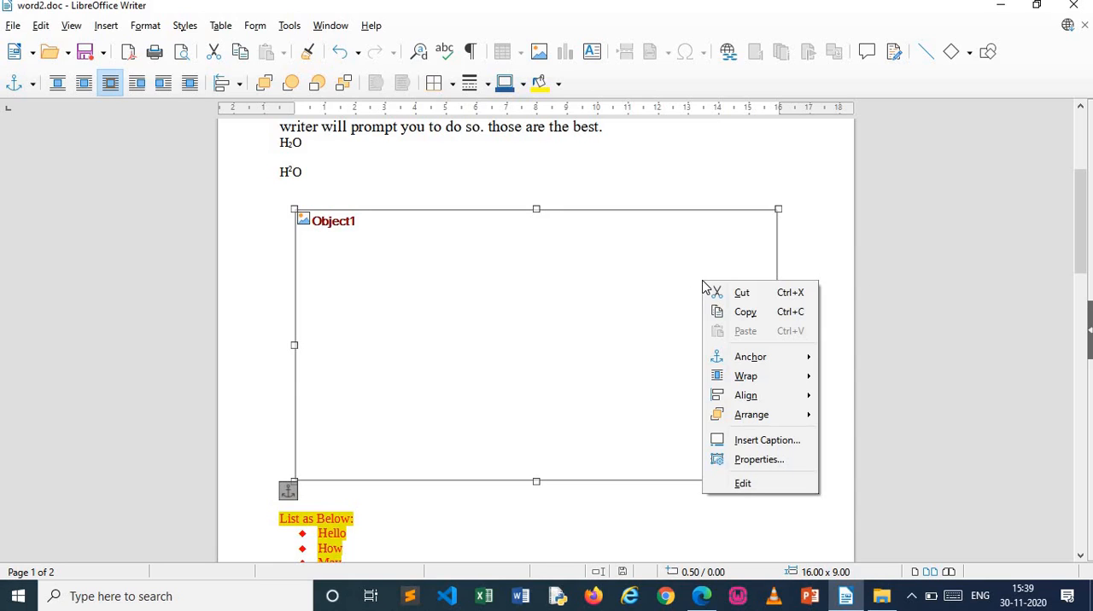
left_click(779, 209)
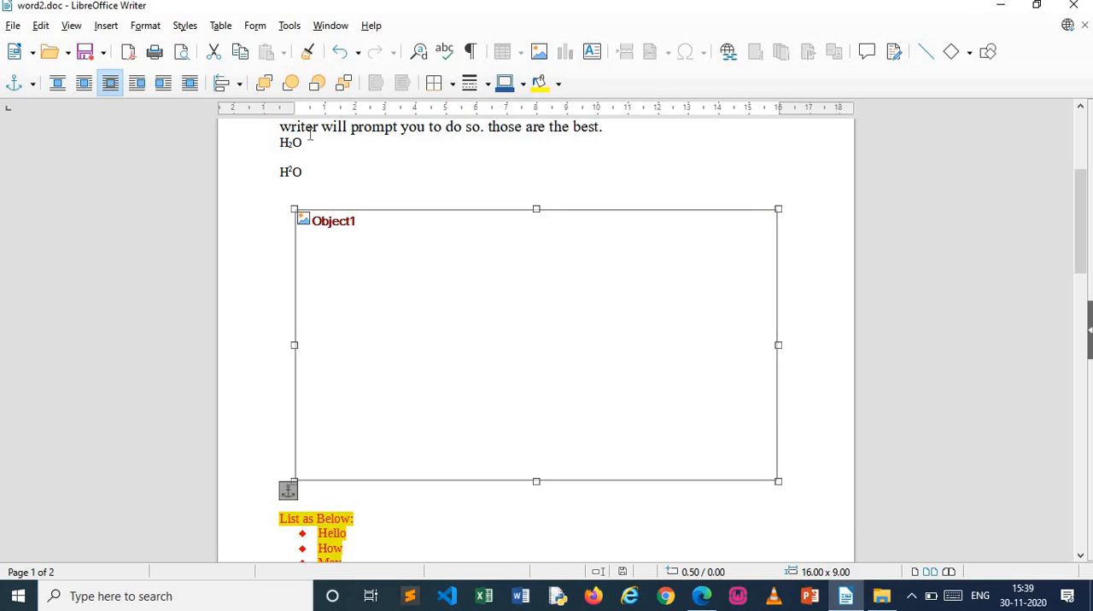
left_click(189, 83)
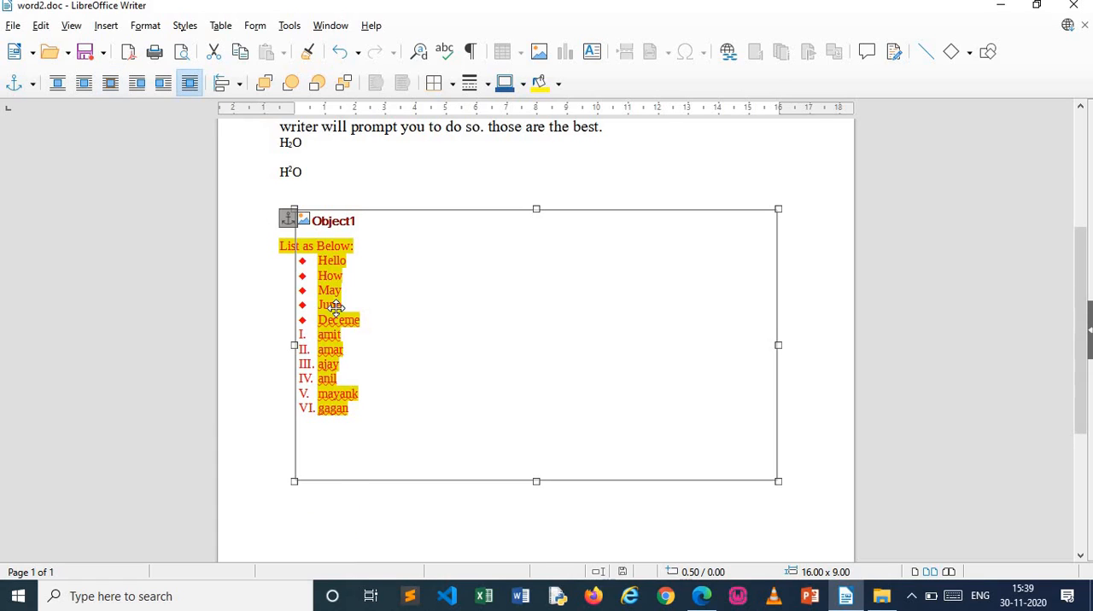
left_click(478, 521)
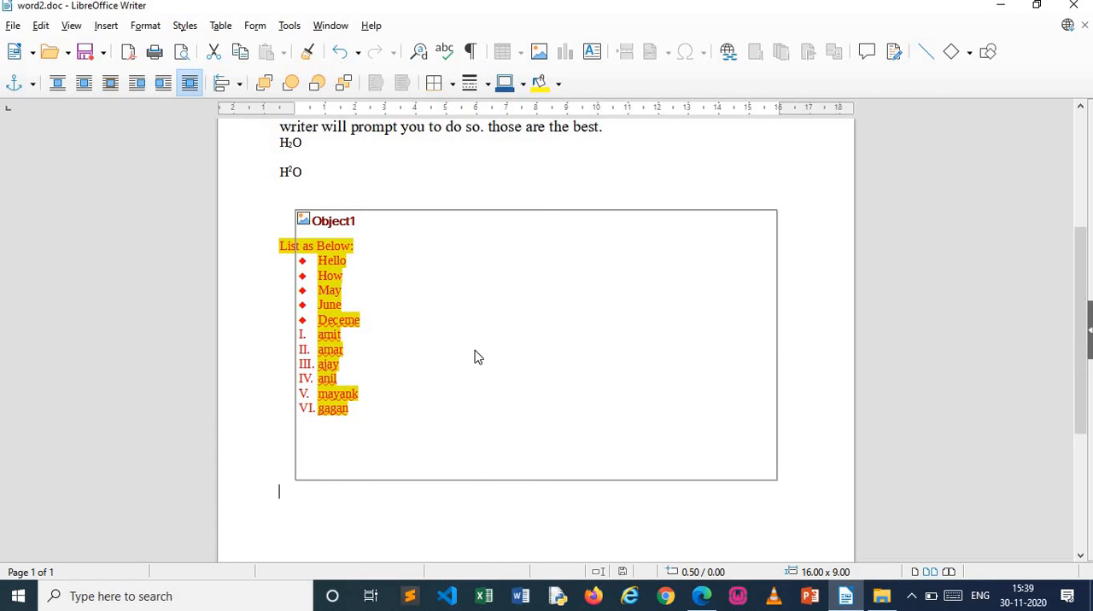
Show the page with the chart in print preview and enlarge the preview to 62%
left_click(15, 26)
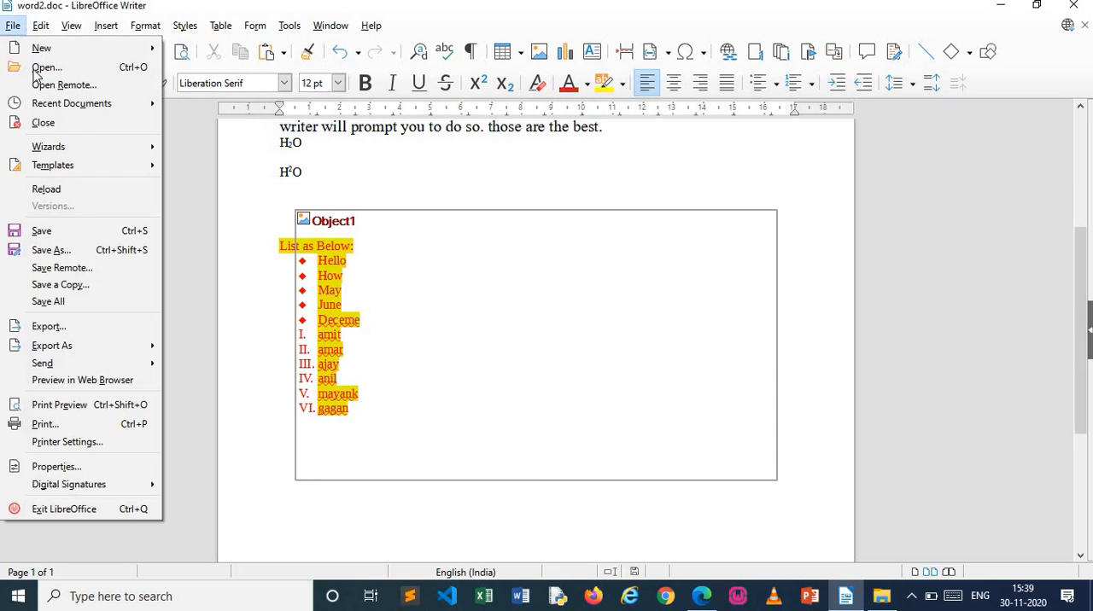
left_click(128, 411)
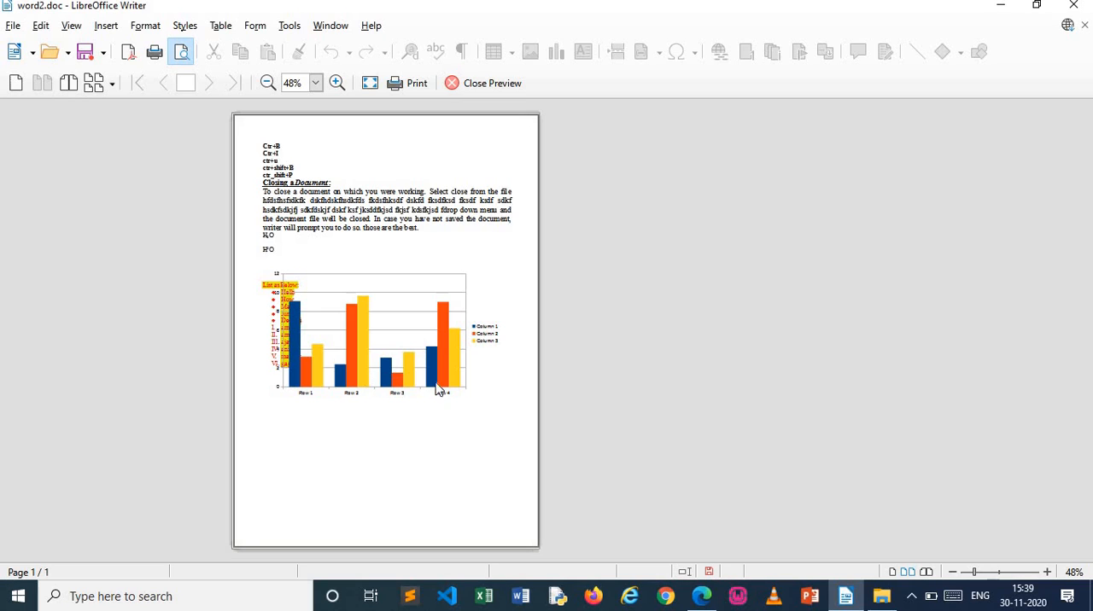
left_click(982, 573)
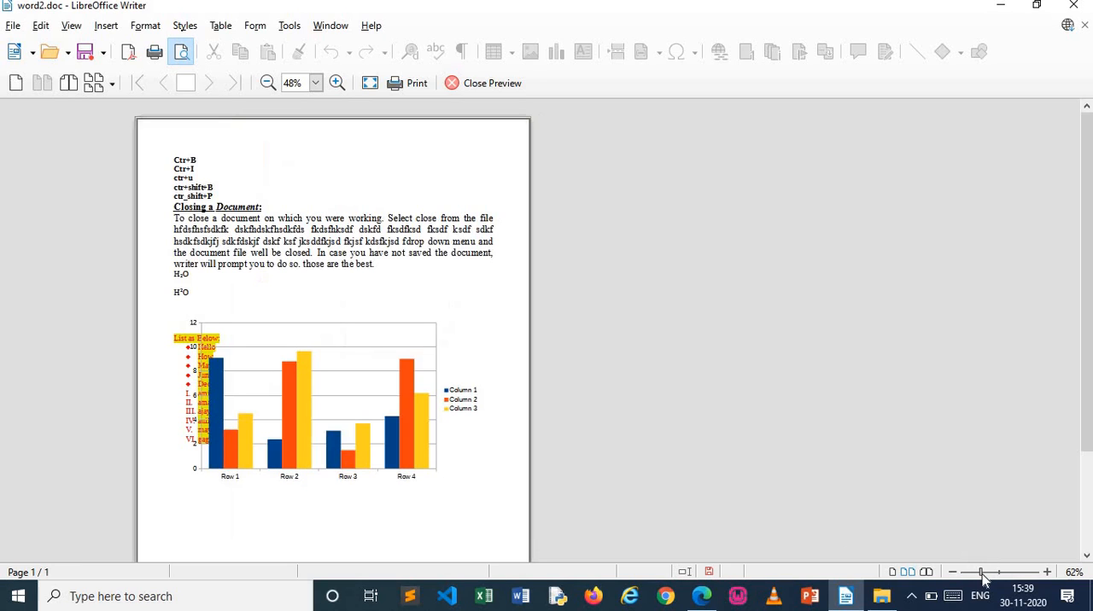